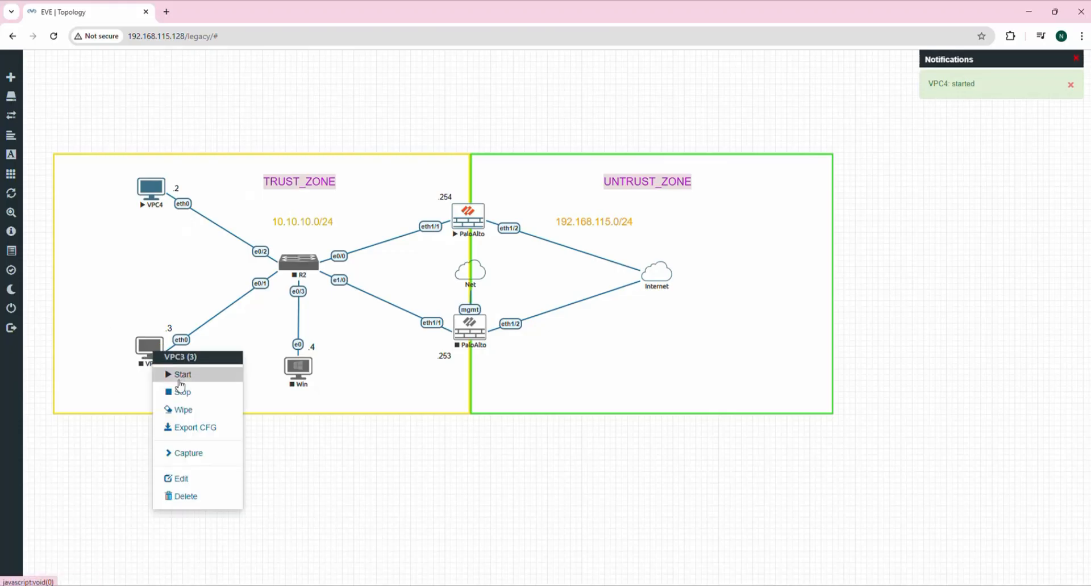
Start VPC3 and launch a telnet console session to VPC4.
{"action": "left_click", "coordinate": [196, 377]}
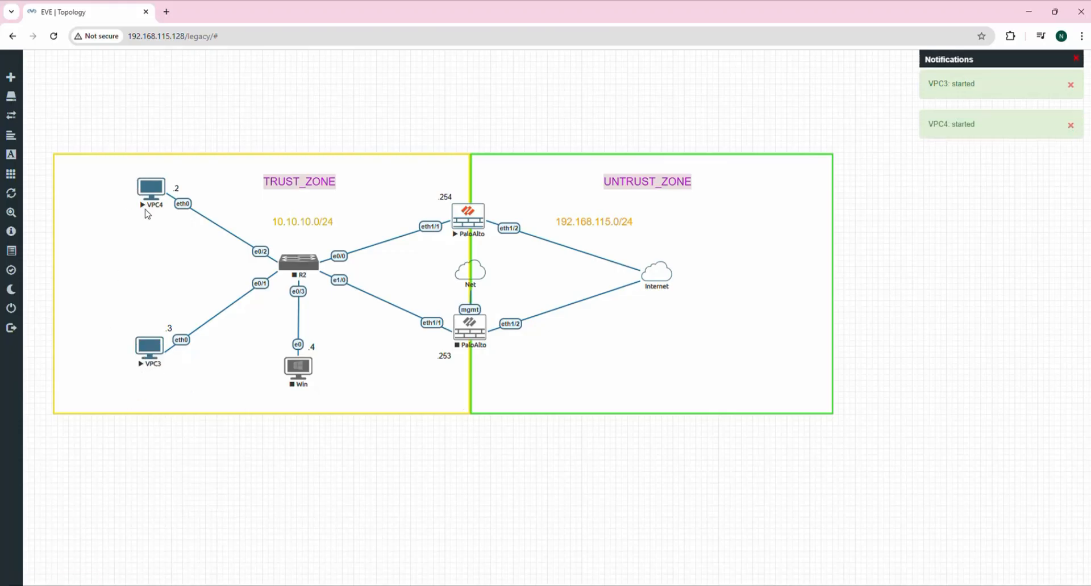
{"action": "right_click", "coordinate": [153, 189]}
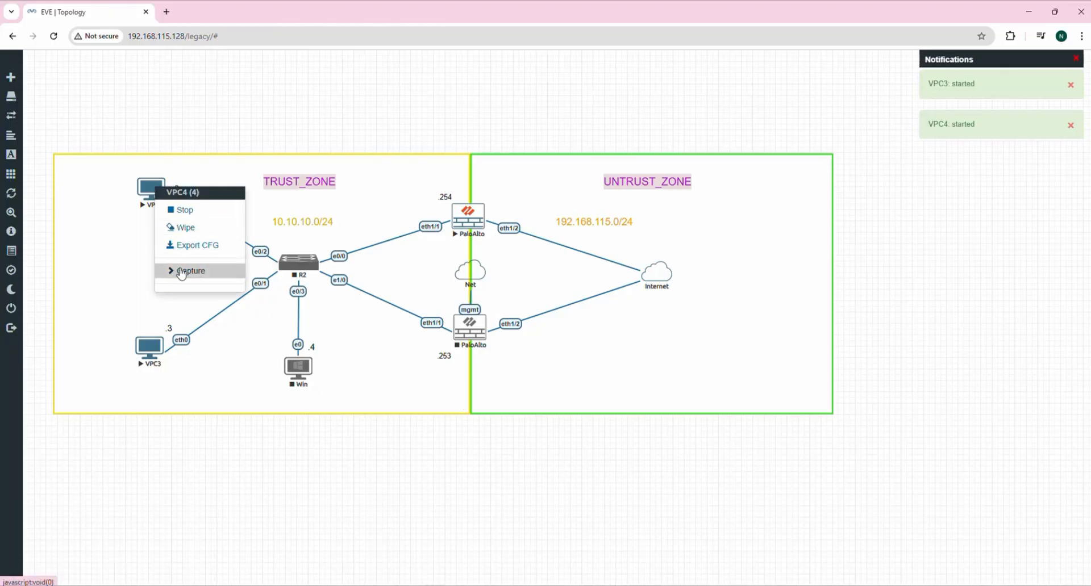
{"action": "left_click", "coordinate": [154, 193]}
Open VPC4's SuperPuTTY console and assign it 10.10.10.2/24 with gateway 10.10.10.254.
{"action": "left_click", "coordinate": [532, 133]}
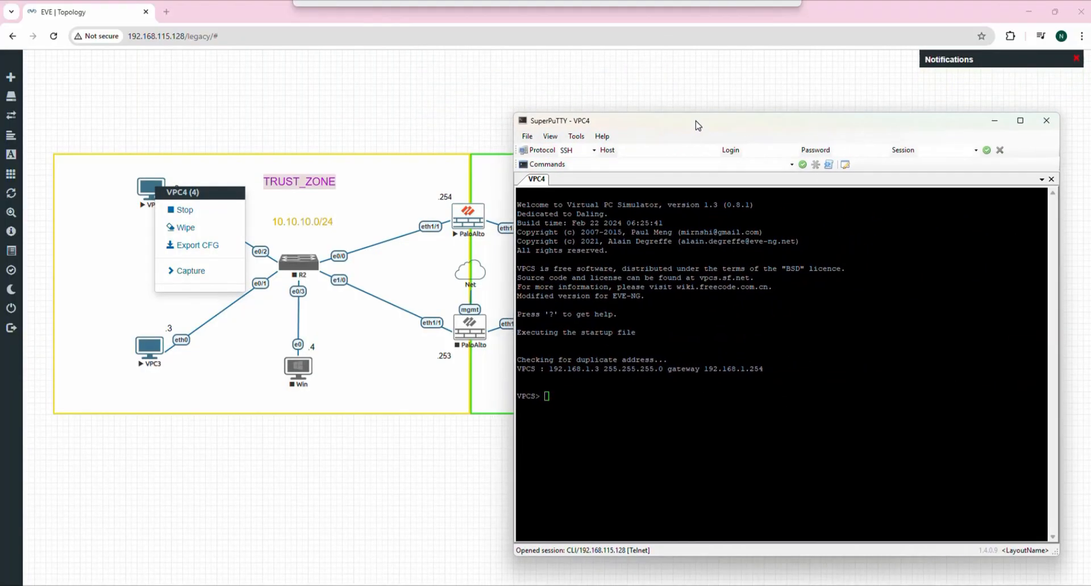
{"action": "left_click_drag", "start_coordinate": [515, 114], "coordinate": [698, 186]}
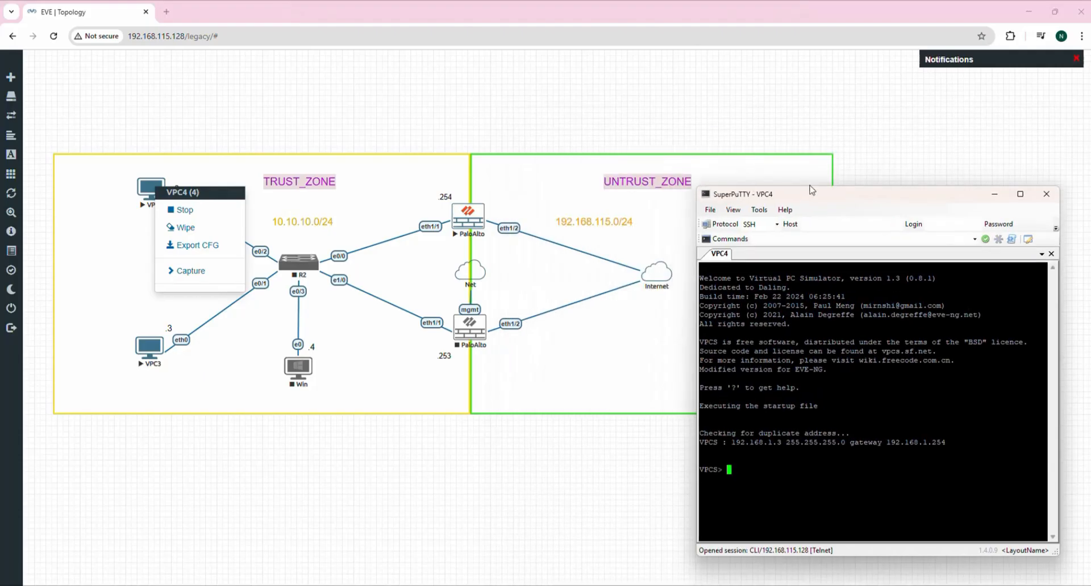
{"action": "left_click_drag", "start_coordinate": [806, 195], "coordinate": [719, 93]}
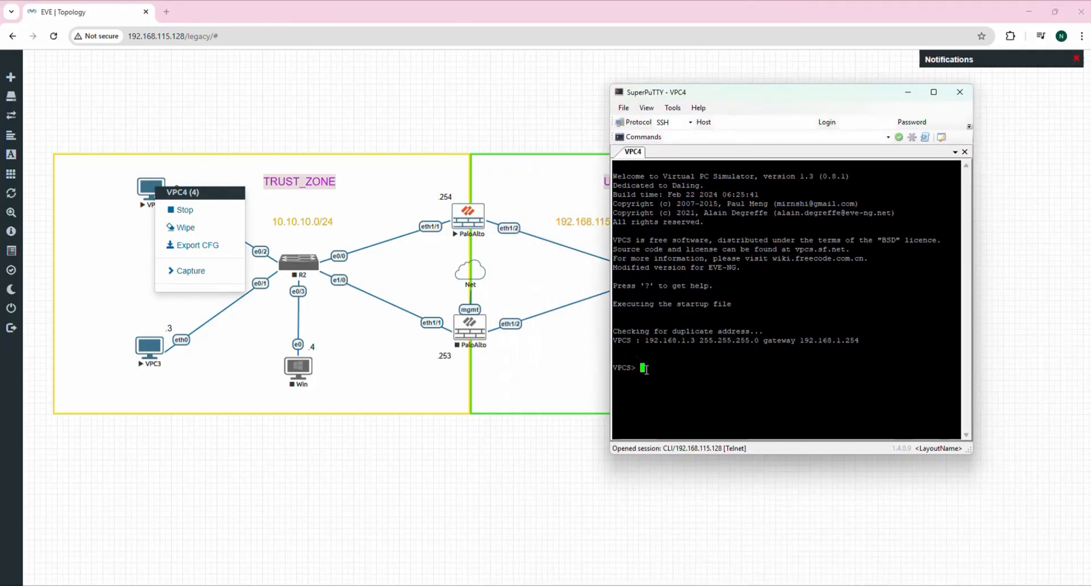
{"action": "type", "text": "ip"}
{"action": "left_click", "coordinate": [246, 171]}
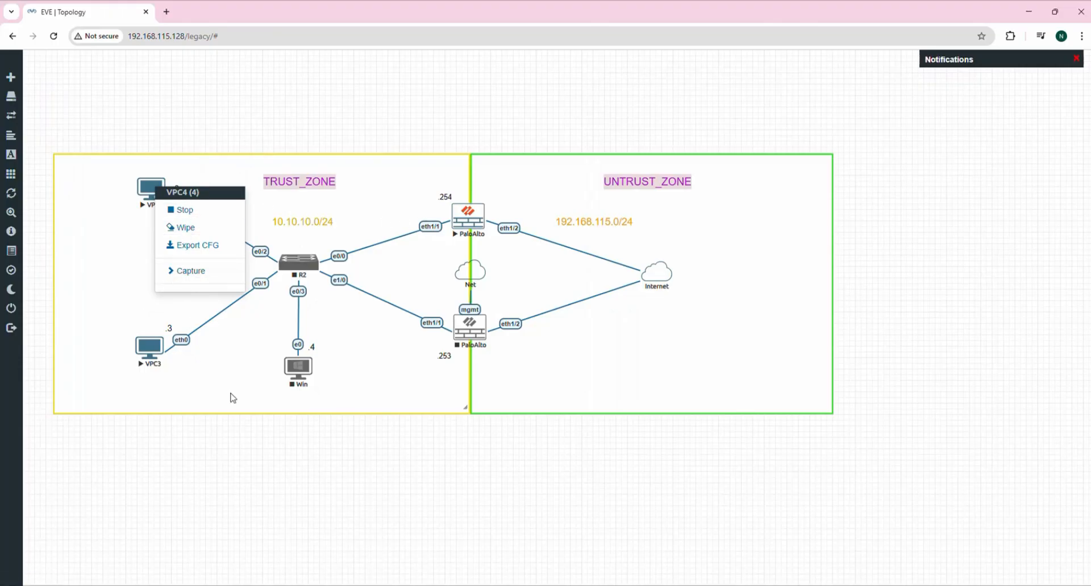
{"action": "left_click", "coordinate": [277, 440]}
{"action": "right_click", "coordinate": [280, 439]}
{"action": "left_click", "coordinate": [410, 462]}
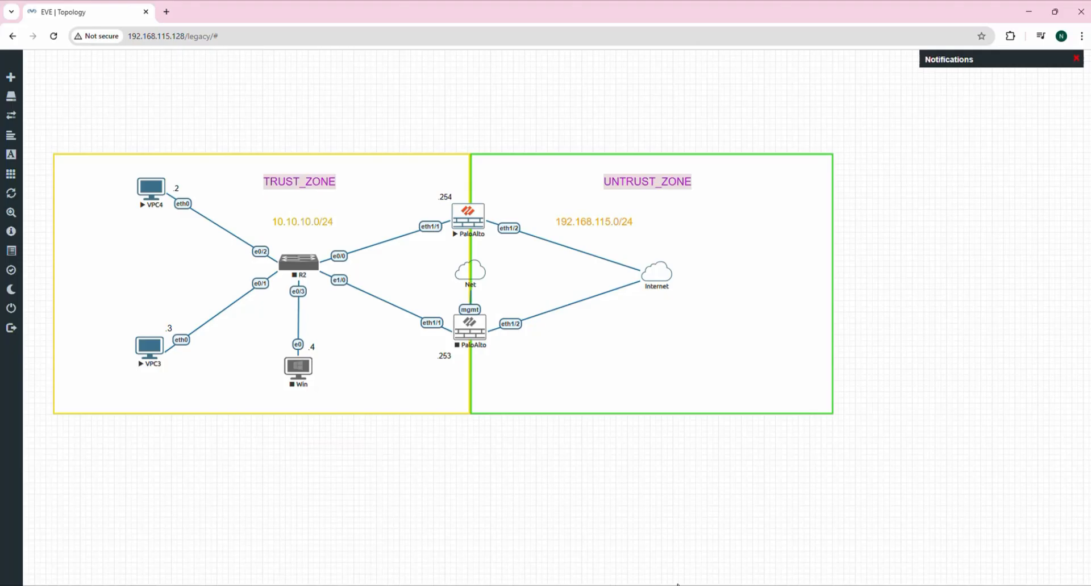
{"action": "key", "text": "alt+Tab"}
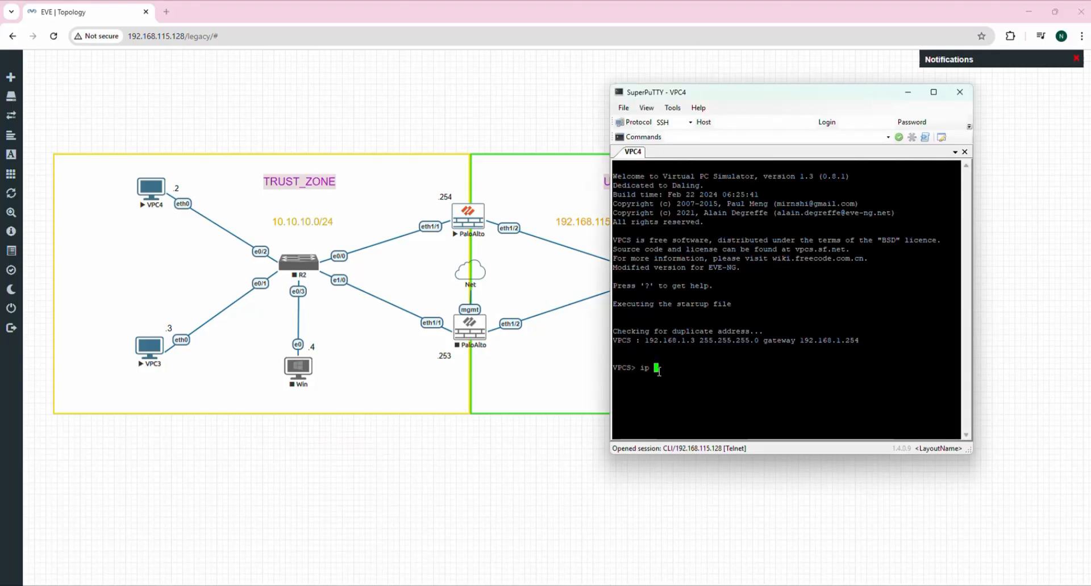
{"action": "type", "text": "10.10.10.2/24"}
{"action": "type", "text": "10.10.10.254"}
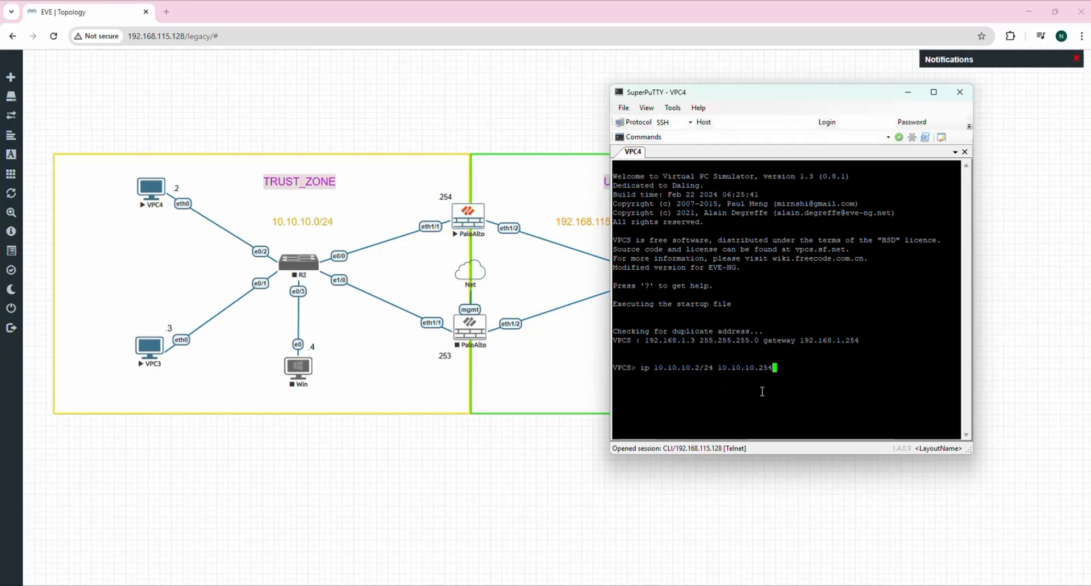
{"action": "key", "text": "Return"}
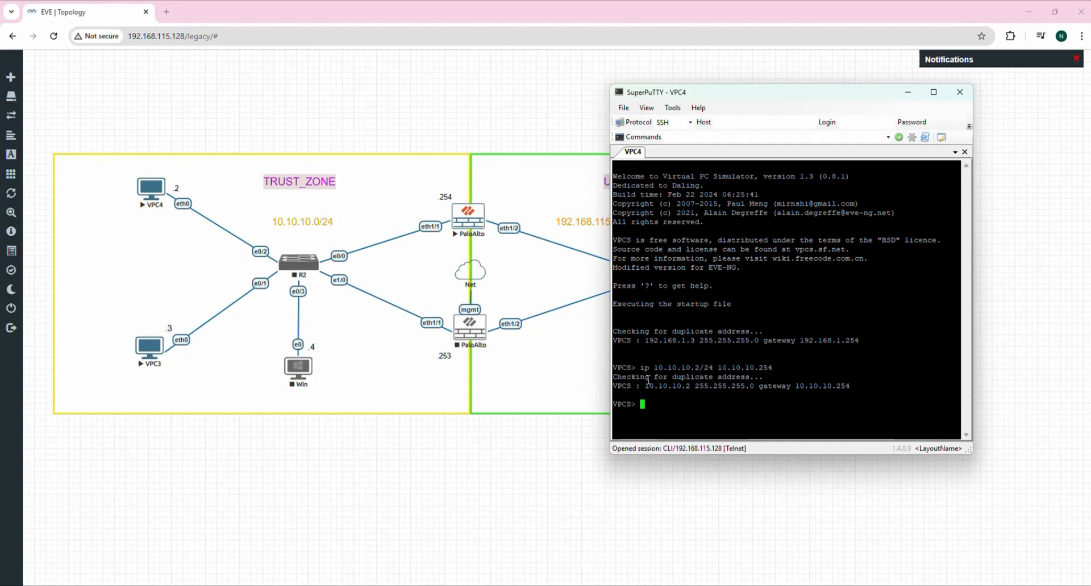
Set VPC4's DNS server to 8.8.8.8 and save its startup configuration.
{"action": "left_click_drag", "start_coordinate": [646, 387], "coordinate": [713, 388]}
{"action": "left_click_drag", "start_coordinate": [822, 387], "coordinate": [851, 388]}
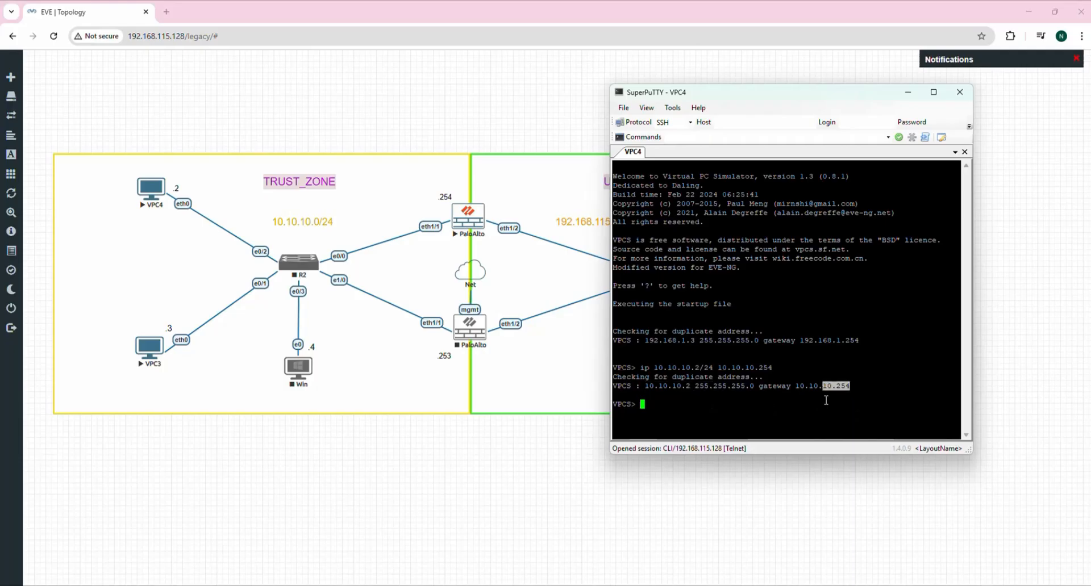
{"action": "left_click", "coordinate": [658, 404]}
{"action": "type", "text": "ip dns 8.8.8.8"}
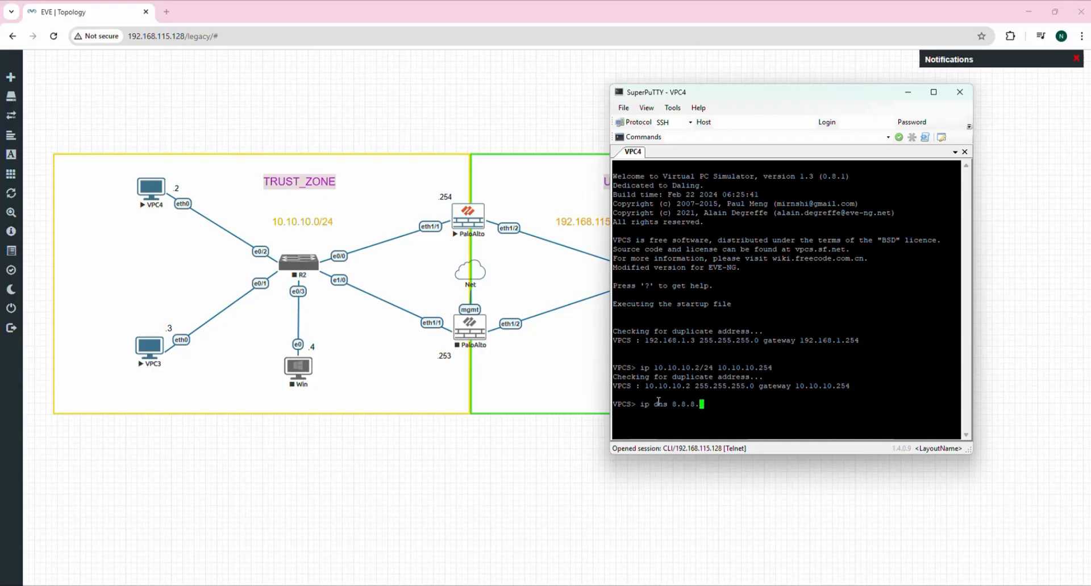
{"action": "key", "text": "Return"}
{"action": "type", "text": "save"}
{"action": "key", "text": "Return"}
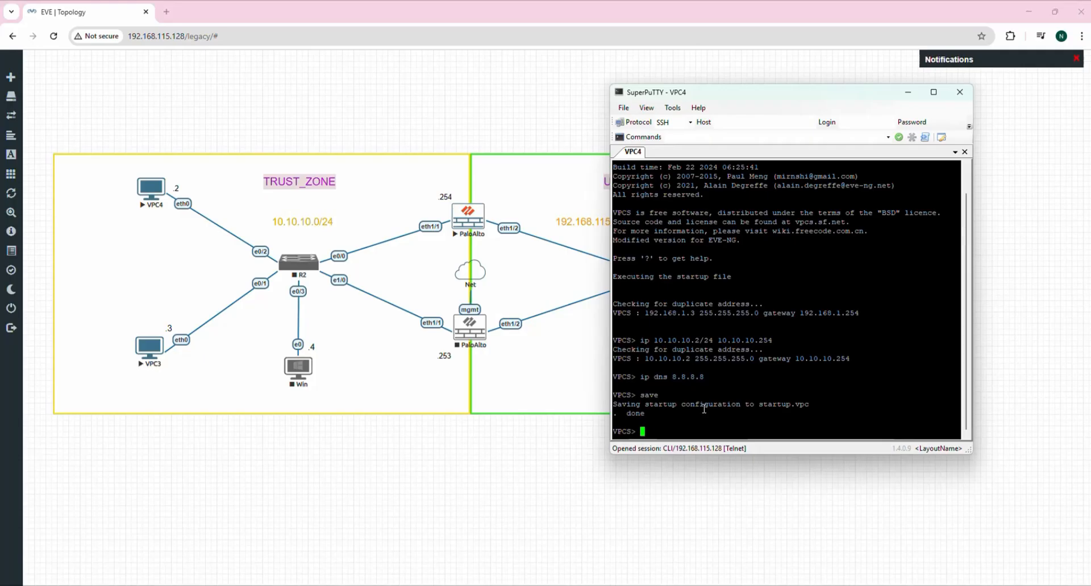
Display VPC4's IP configuration with show ip.
{"action": "type", "text": "ipconfig"}
{"action": "key", "text": "Return"}
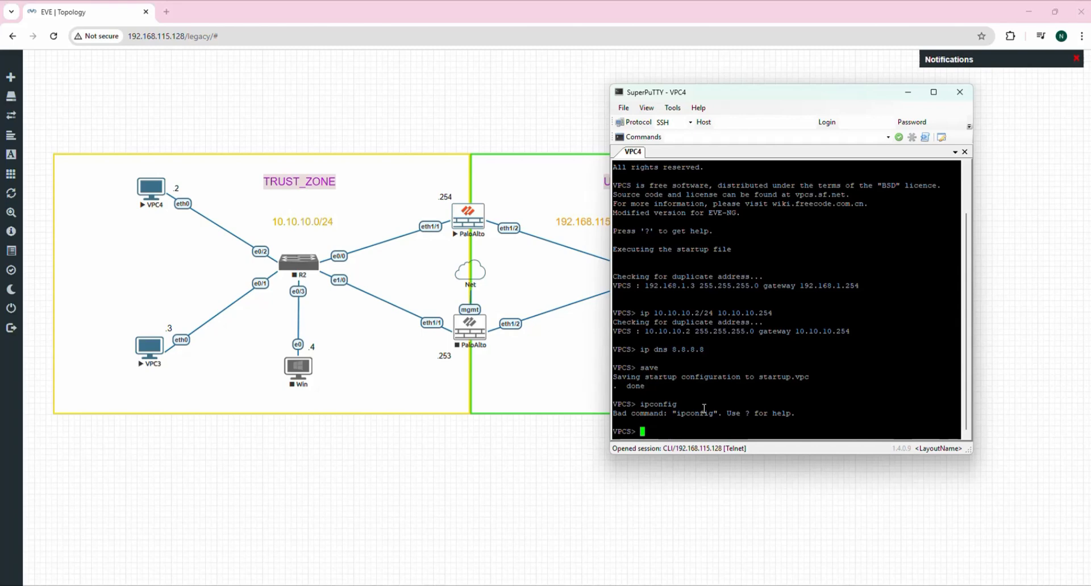
{"action": "type", "text": "ip addre"}
{"action": "key", "text": "BackSpace"}
{"action": "key", "text": "BackSpace"}
{"action": "key", "text": "BackSpace"}
{"action": "key", "text": "BackSpace"}
{"action": "key", "text": "BackSpace"}
{"action": "key", "text": "BackSpace"}
{"action": "key", "text": "BackSpace"}
{"action": "key", "text": "BackSpace"}
{"action": "type", "text": "show ip"}
{"action": "key", "text": "Return"}
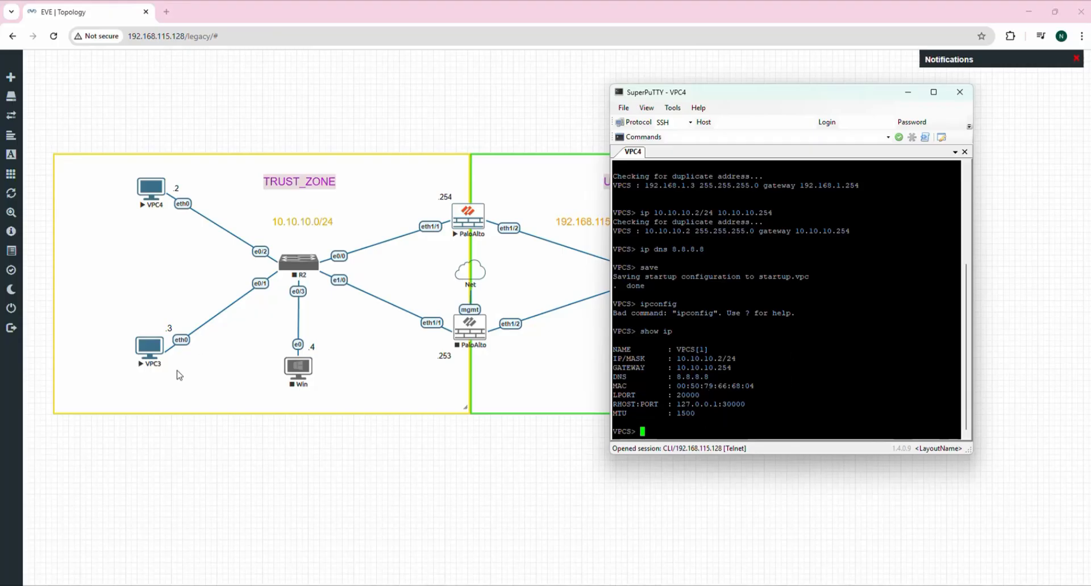
Open VPC3's console and assign it 10.10.10.3/24 with gateway 10.10.10.254.
{"action": "left_click", "coordinate": [147, 354]}
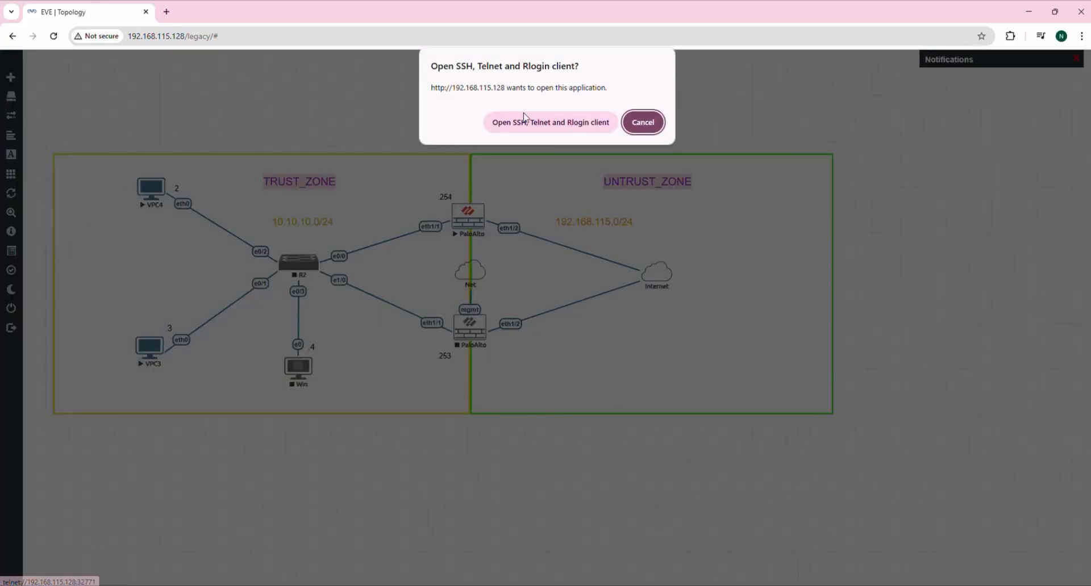
{"action": "left_click", "coordinate": [525, 122]}
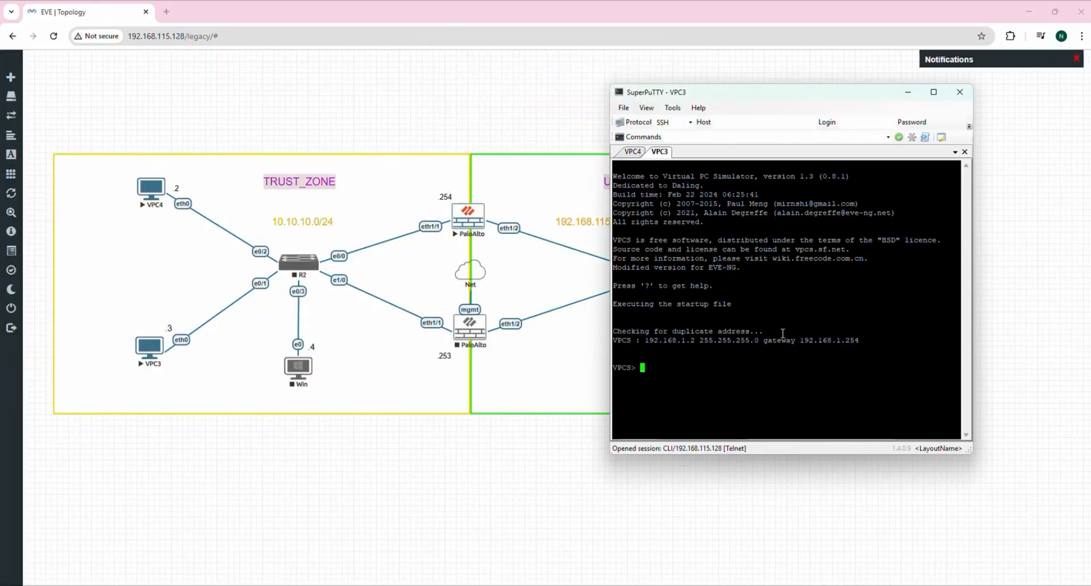
{"action": "type", "text": "ip 10.10.10.3"}
{"action": "key", "text": "BackSpace"}
{"action": "type", "text": "/24 2"}
{"action": "type", "text": "55."}
{"action": "key", "text": "BackSpace"}
{"action": "key", "text": "BackSpace"}
{"action": "key", "text": "BackSpace"}
{"action": "key", "text": "BackSpace"}
{"action": "type", "text": "10.10.10.254"}
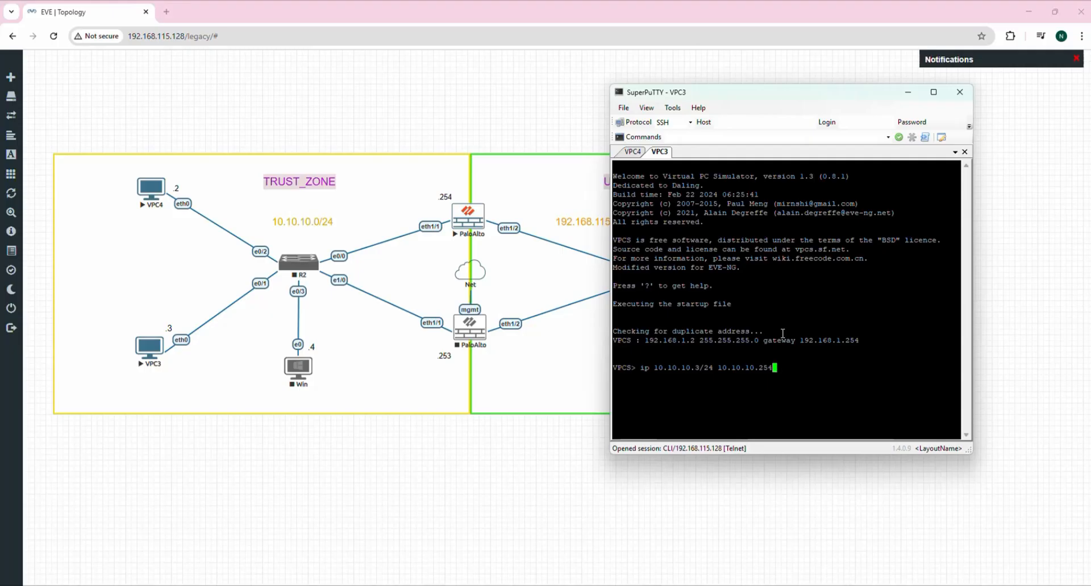
{"action": "key", "text": "Return"}
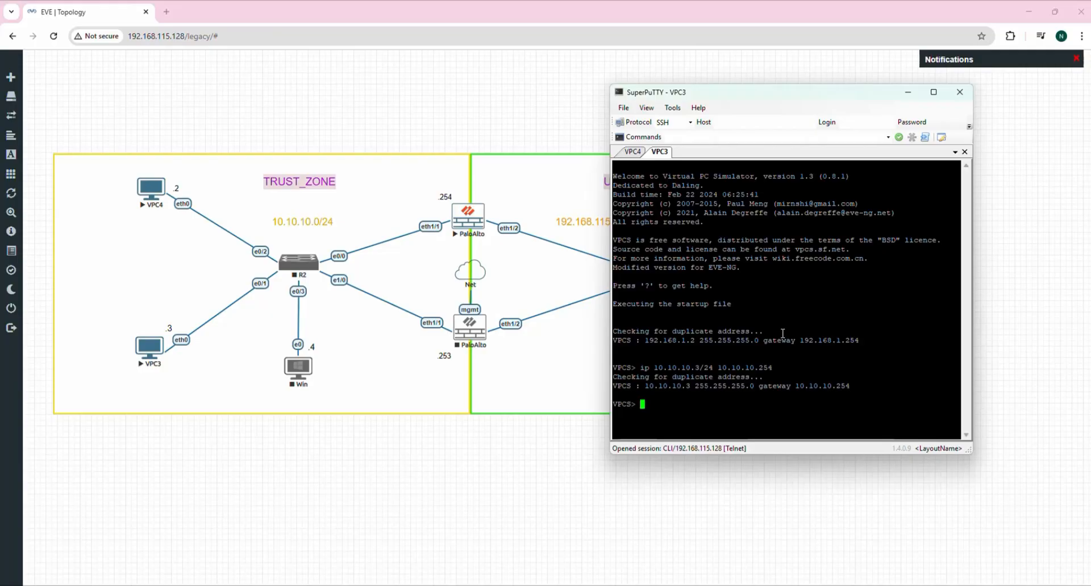
Set VPC3's DNS to 8.8.8.8, save it, and verify with show ip.
{"action": "type", "text": "ip dns 8.8.8.8"}
{"action": "key", "text": "Return"}
{"action": "type", "text": "save"}
{"action": "key", "text": "Return"}
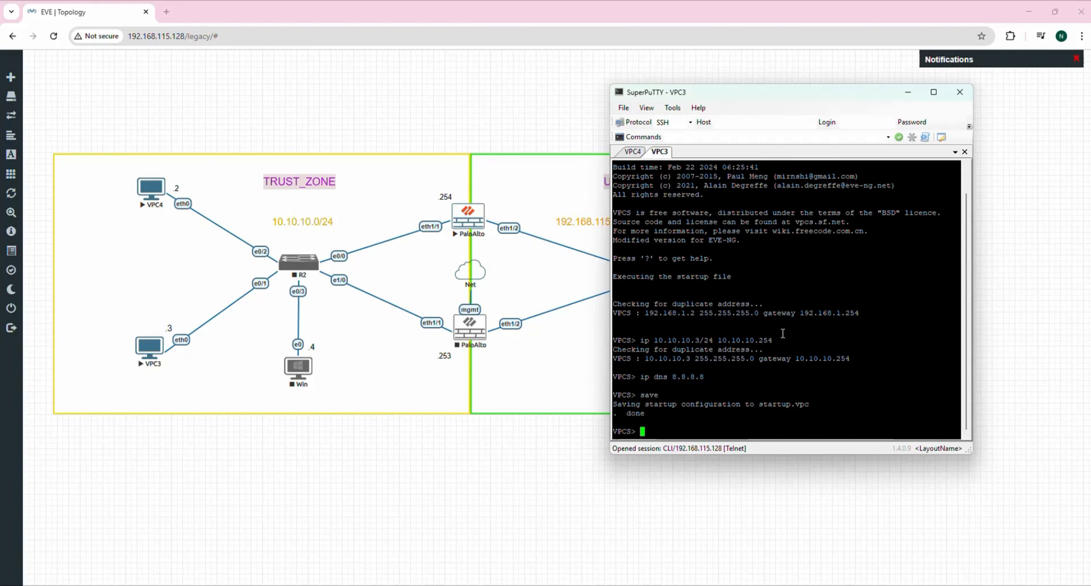
{"action": "key", "text": "Return"}
{"action": "type", "text": "s"}
{"action": "key", "text": "BackSpace"}
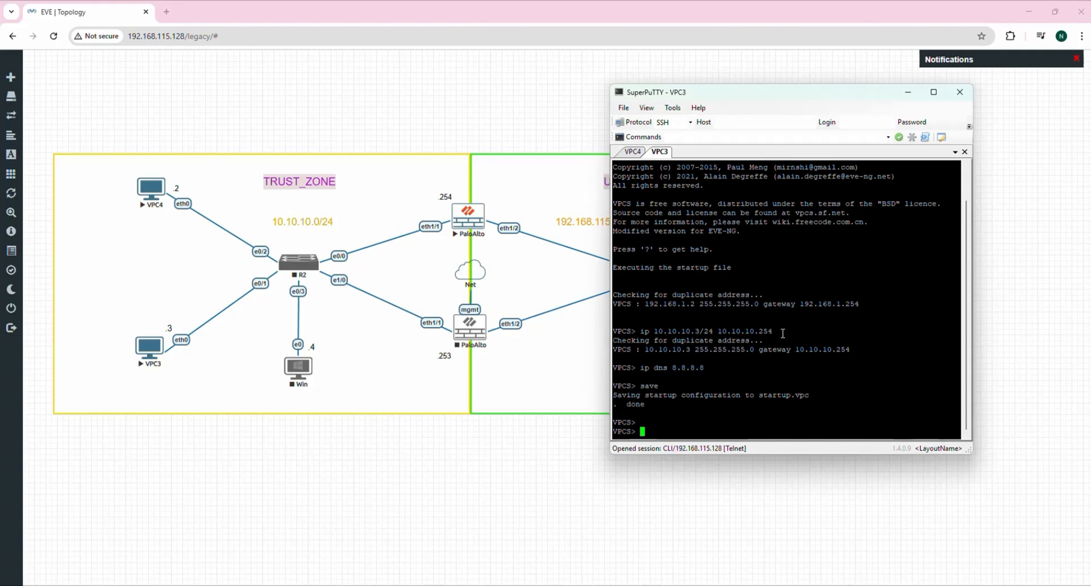
{"action": "type", "text": "show ip"}
{"action": "key", "text": "Return"}
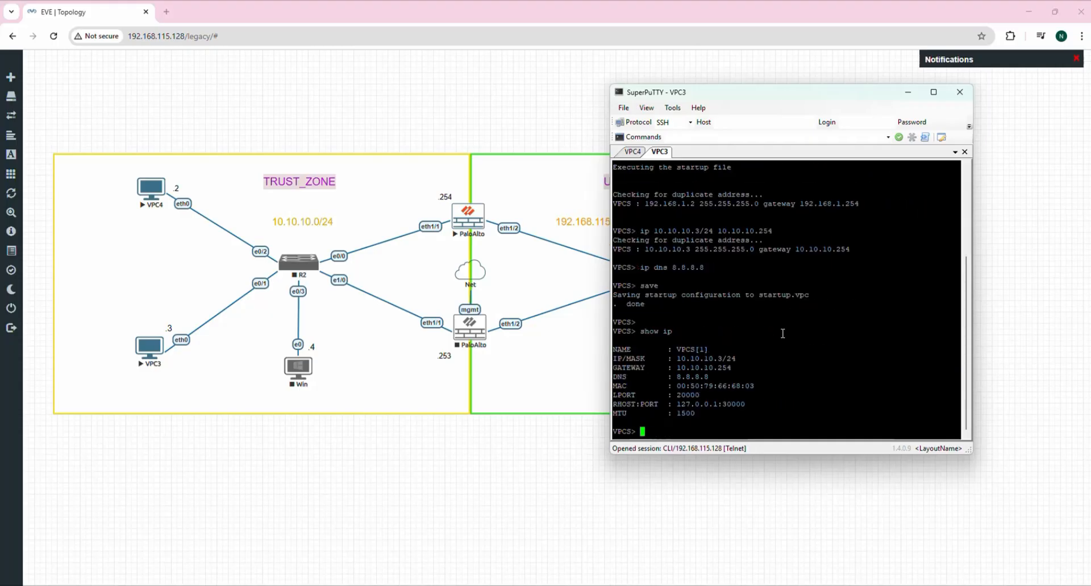
{"action": "left_click_drag", "start_coordinate": [672, 359], "coordinate": [773, 435]}
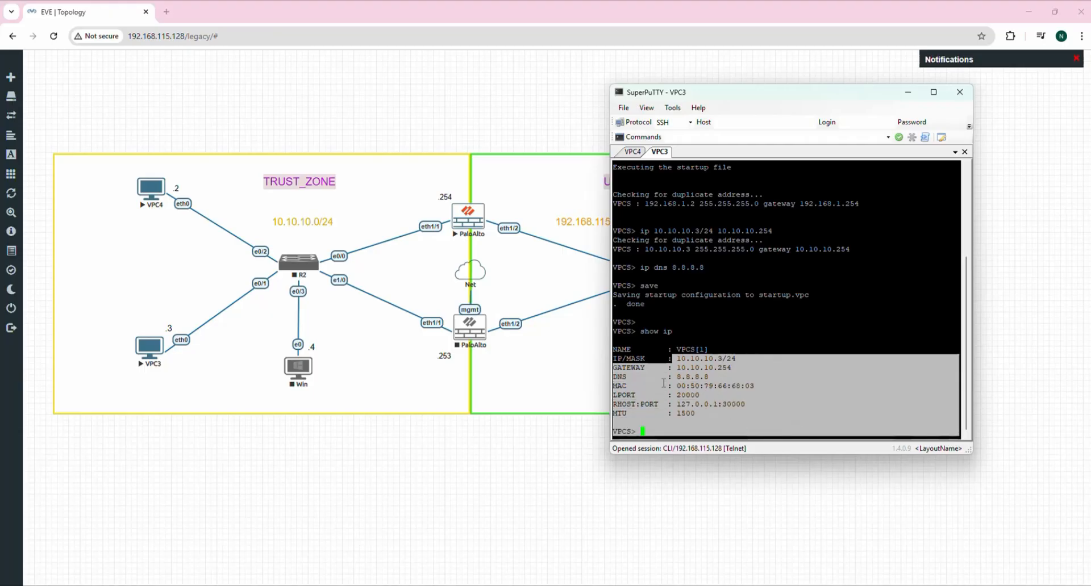
Hide the console and start the Win host in the topology.
{"action": "left_click", "coordinate": [908, 93]}
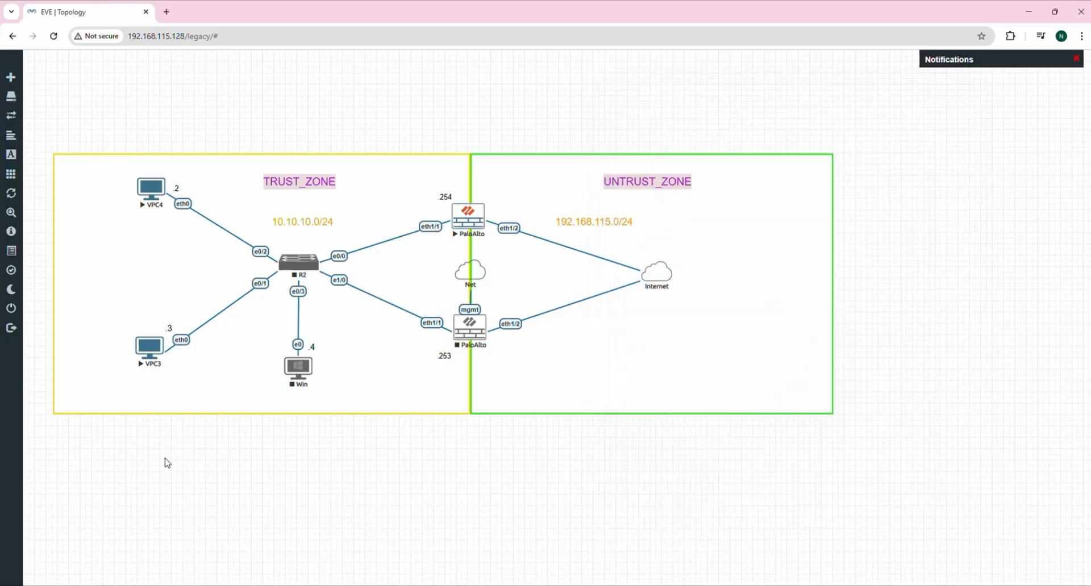
{"action": "right_click", "coordinate": [299, 372]}
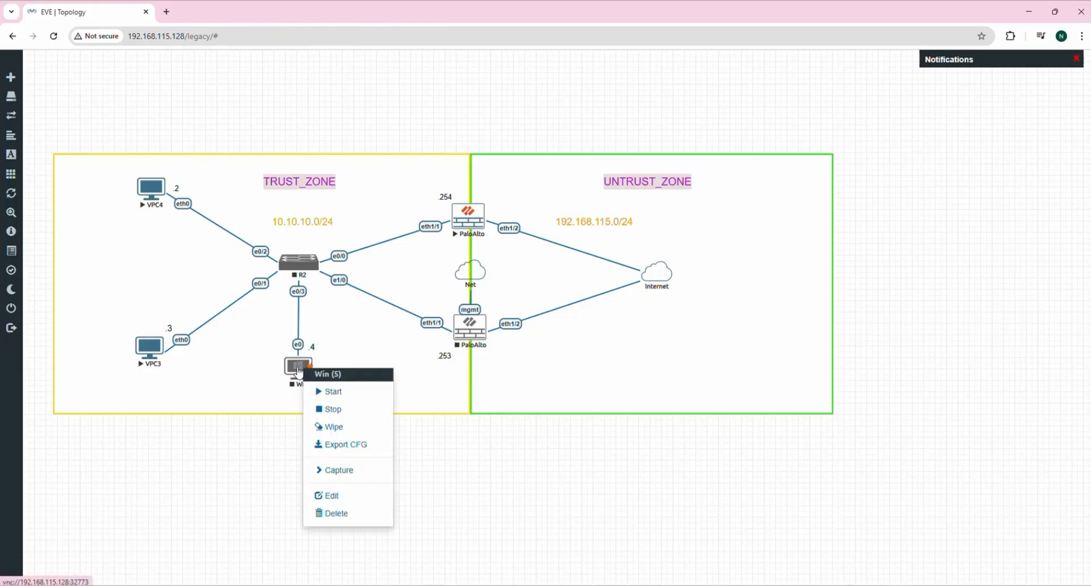
{"action": "left_click", "coordinate": [339, 392]}
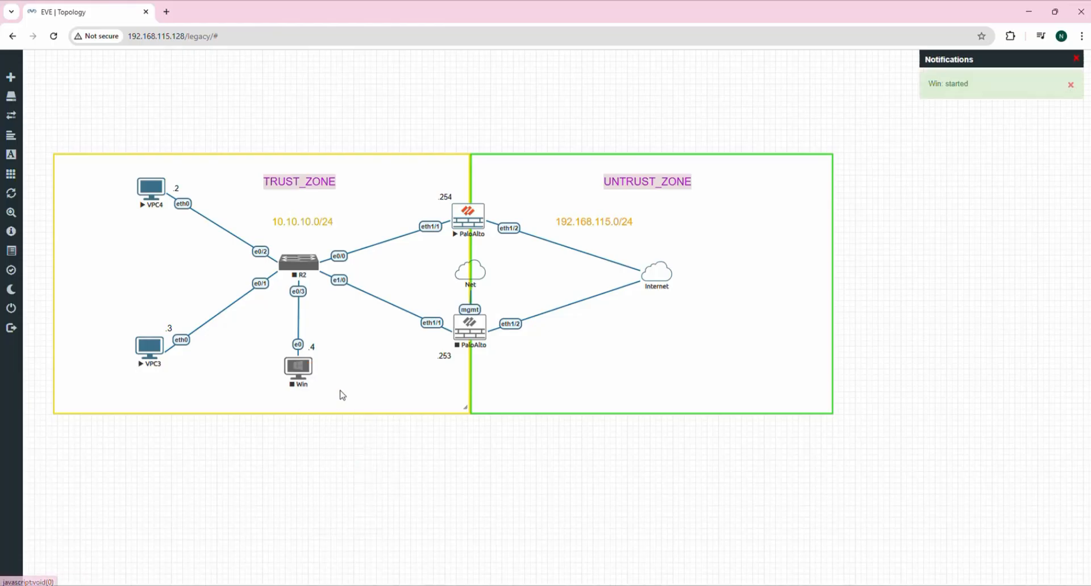
{"action": "right_click", "coordinate": [300, 376]}
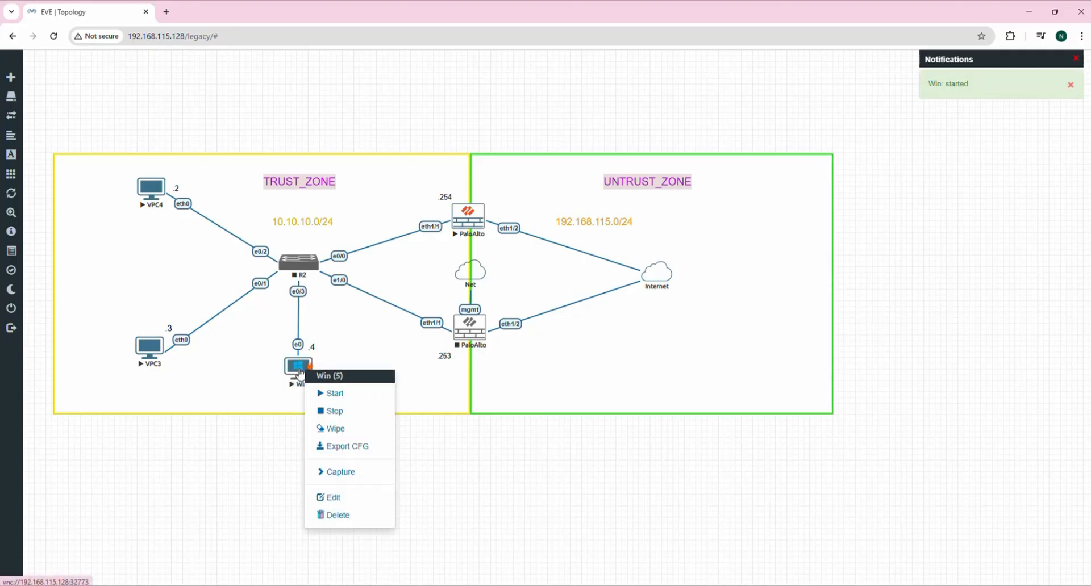
{"action": "left_click", "coordinate": [338, 393]}
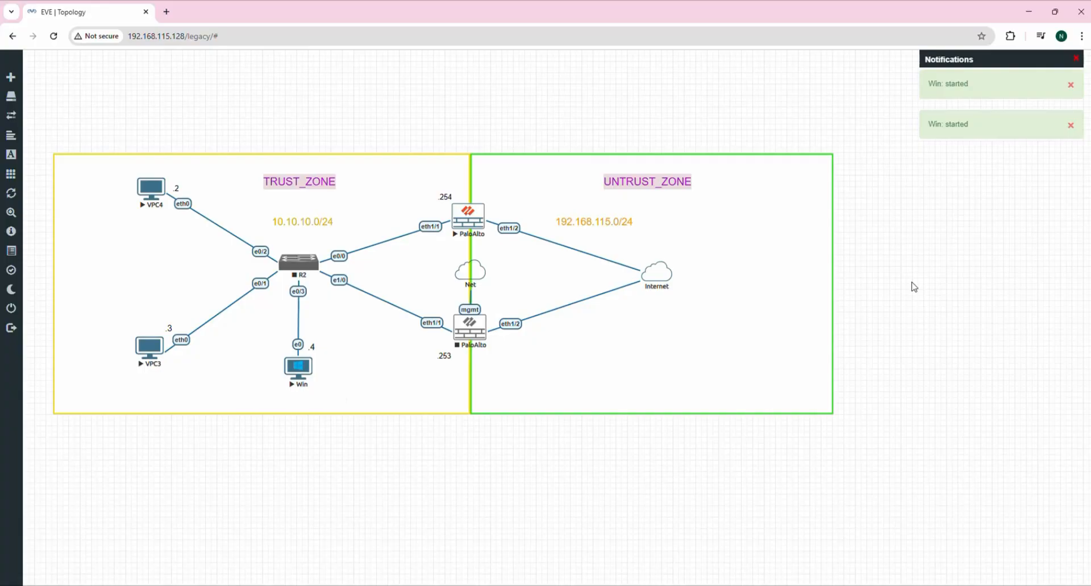
Open the Win node's VNC console and boot Windows normally, hiding the PaloAlto console.
{"action": "left_click", "coordinate": [306, 369]}
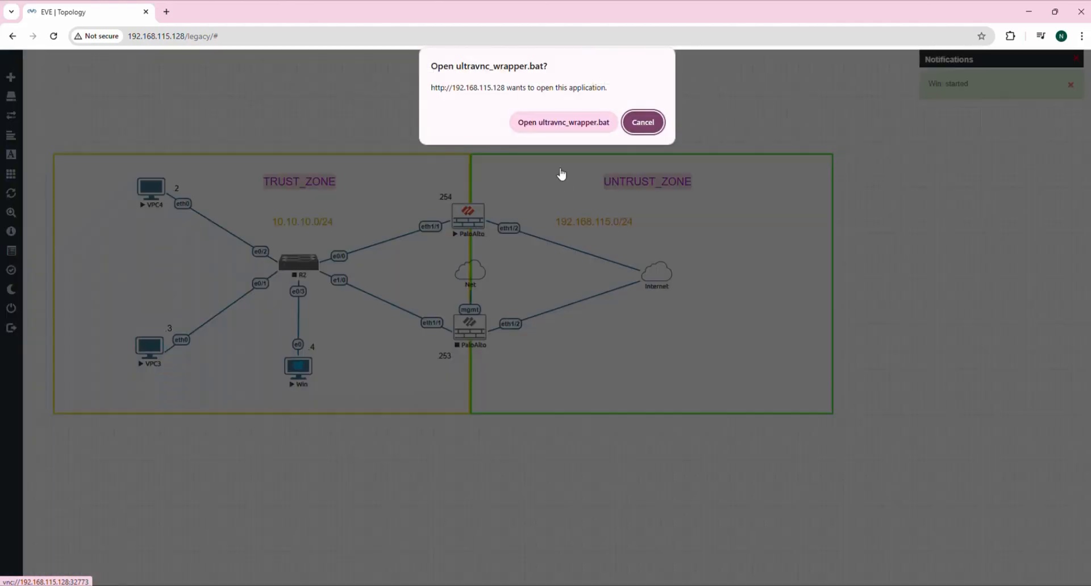
{"action": "left_click", "coordinate": [562, 122]}
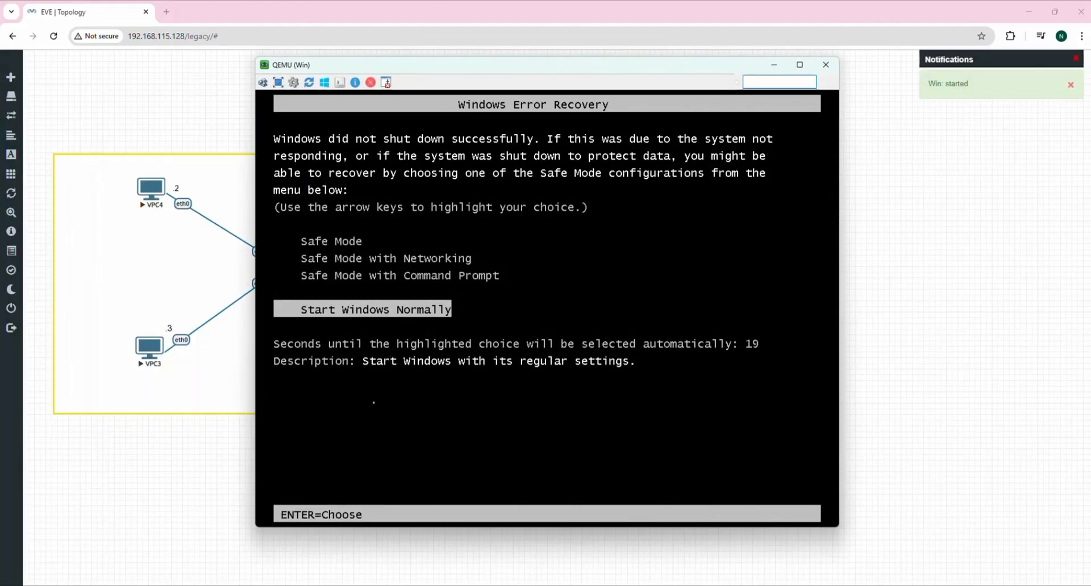
{"action": "key", "text": "Return"}
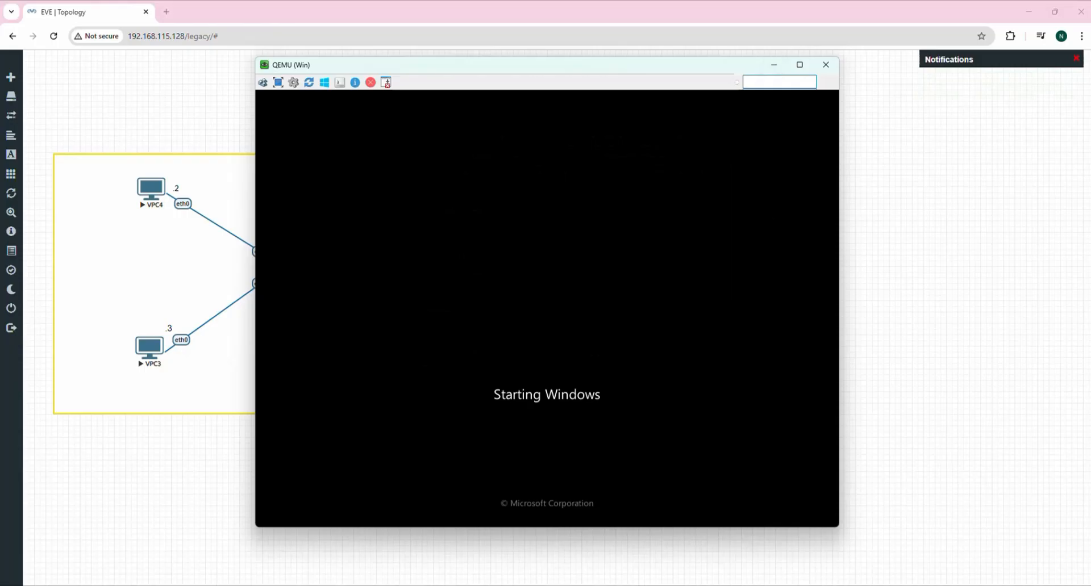
{"action": "mouse_move", "coordinate": [725, 584]}
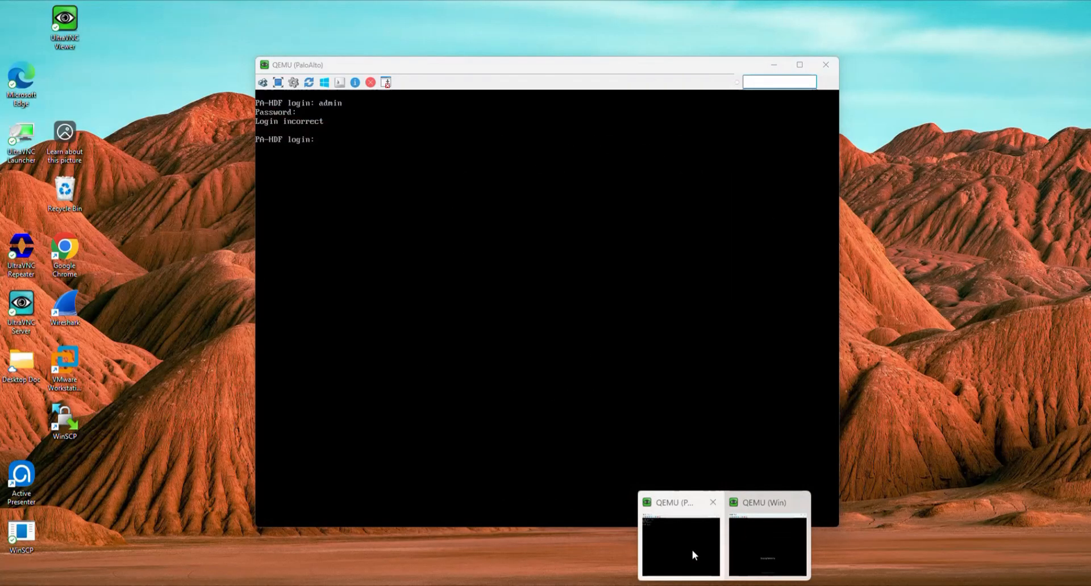
{"action": "left_click", "coordinate": [692, 550]}
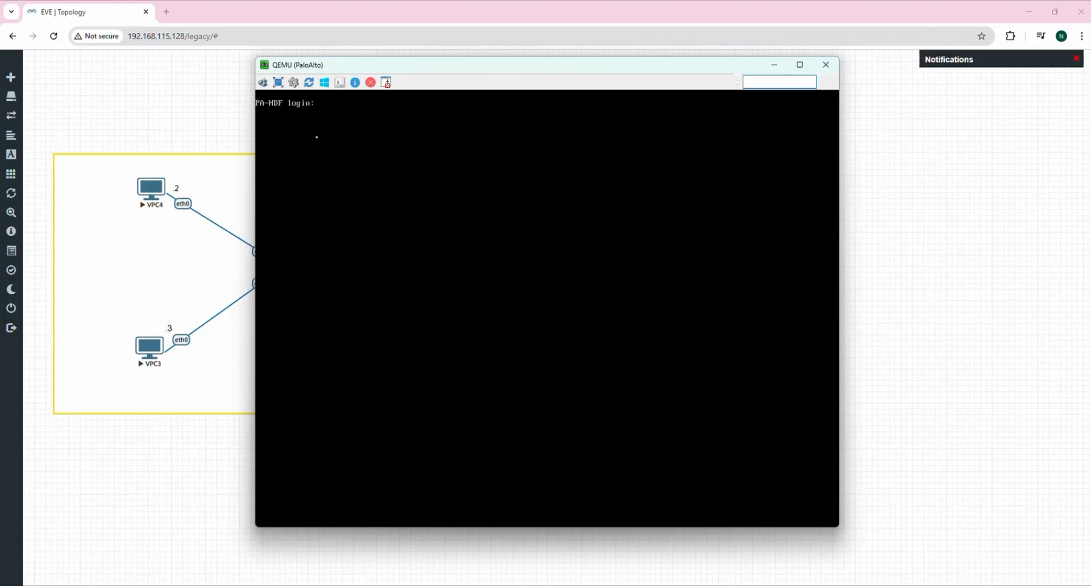
{"action": "left_click", "coordinate": [773, 66]}
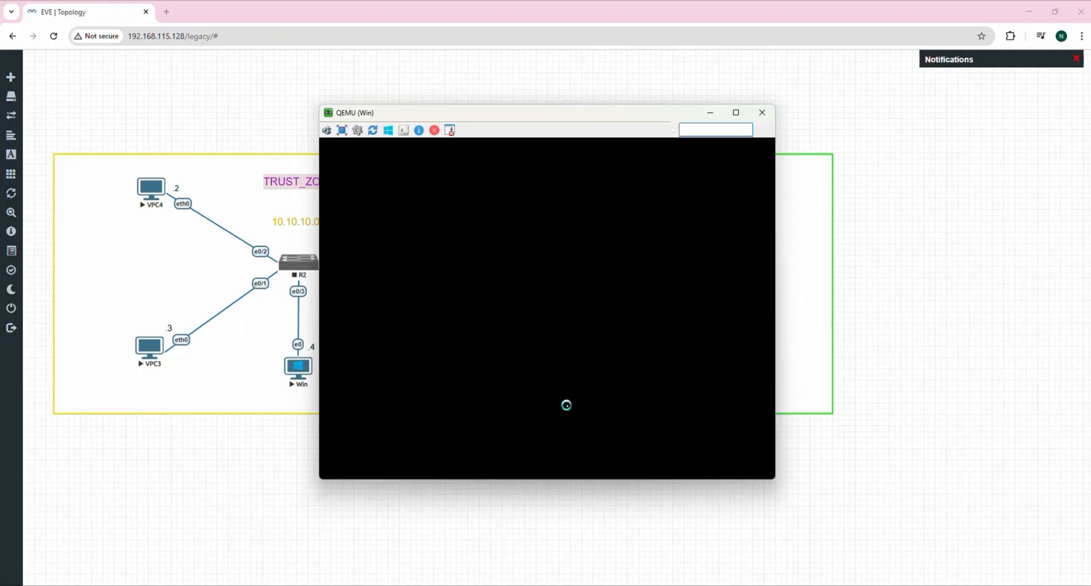
Enter the Windows password to log in to the Windows 7 desktop.
{"action": "left_click", "coordinate": [531, 376]}
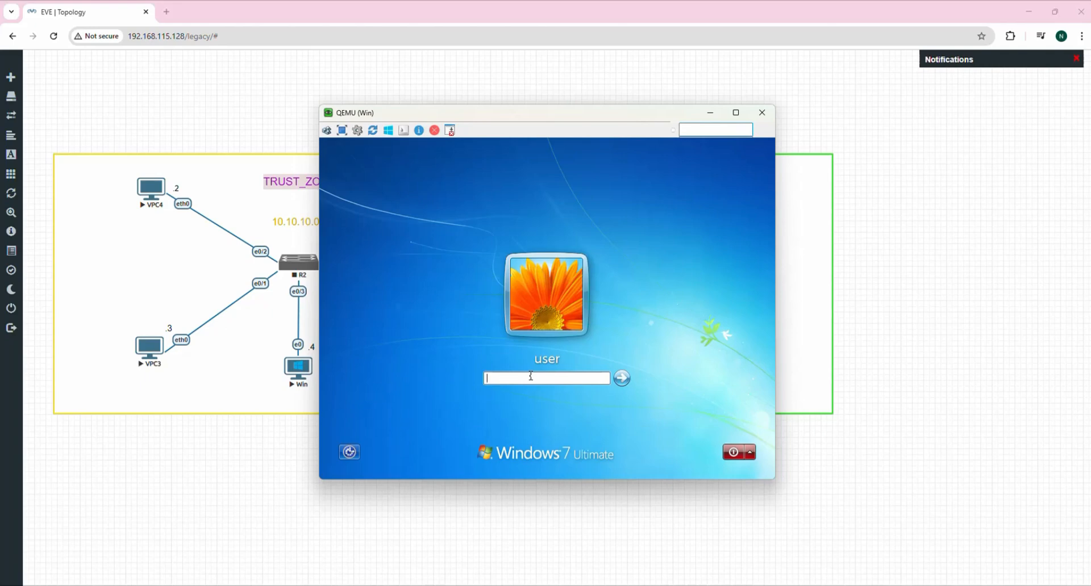
{"action": "type", "text": "*******"}
{"action": "key", "text": "Return"}
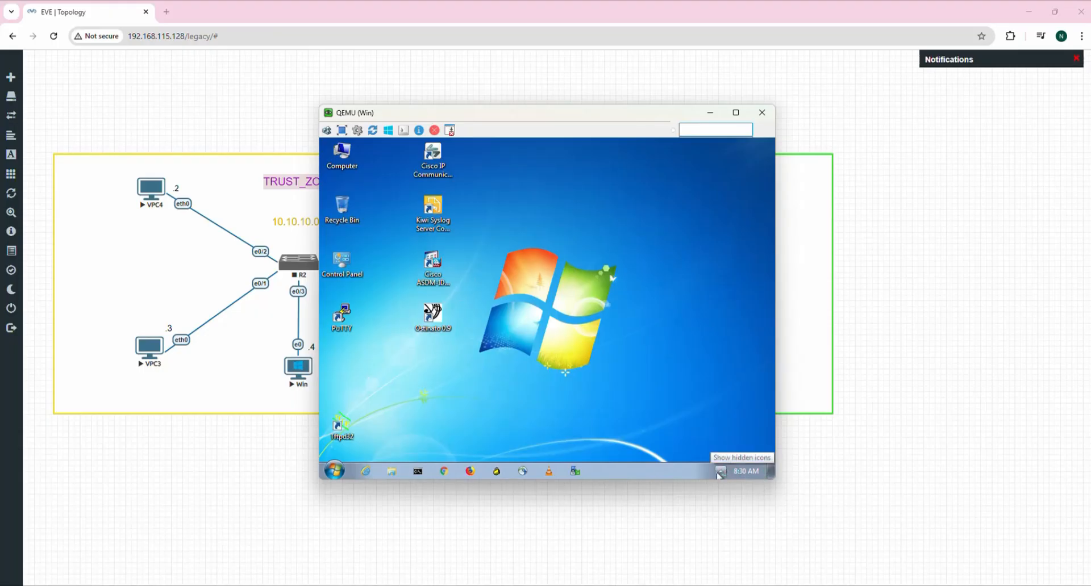
{"action": "left_click", "coordinate": [720, 473]}
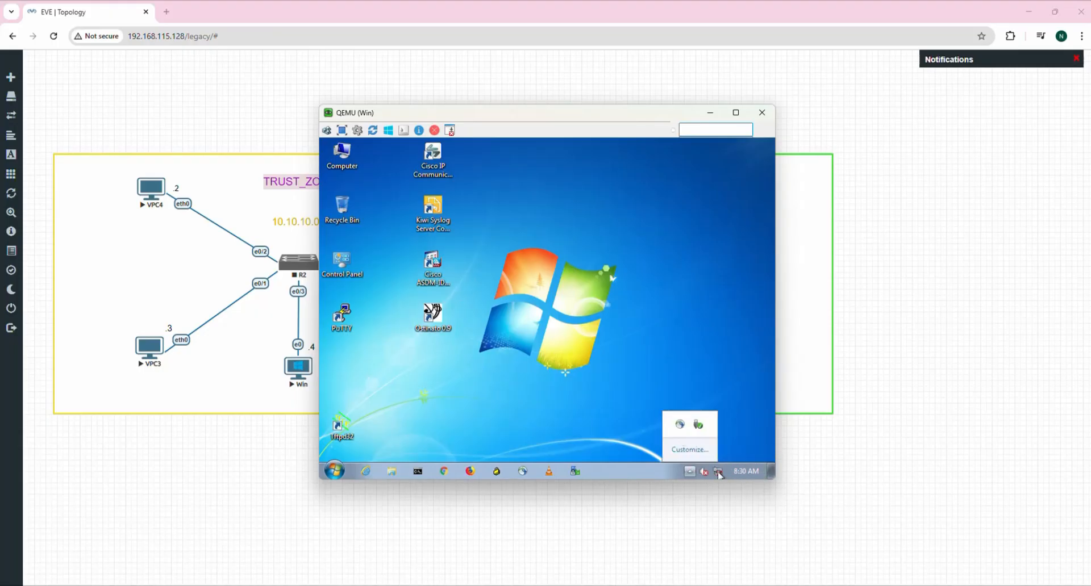
{"action": "left_click", "coordinate": [719, 475]}
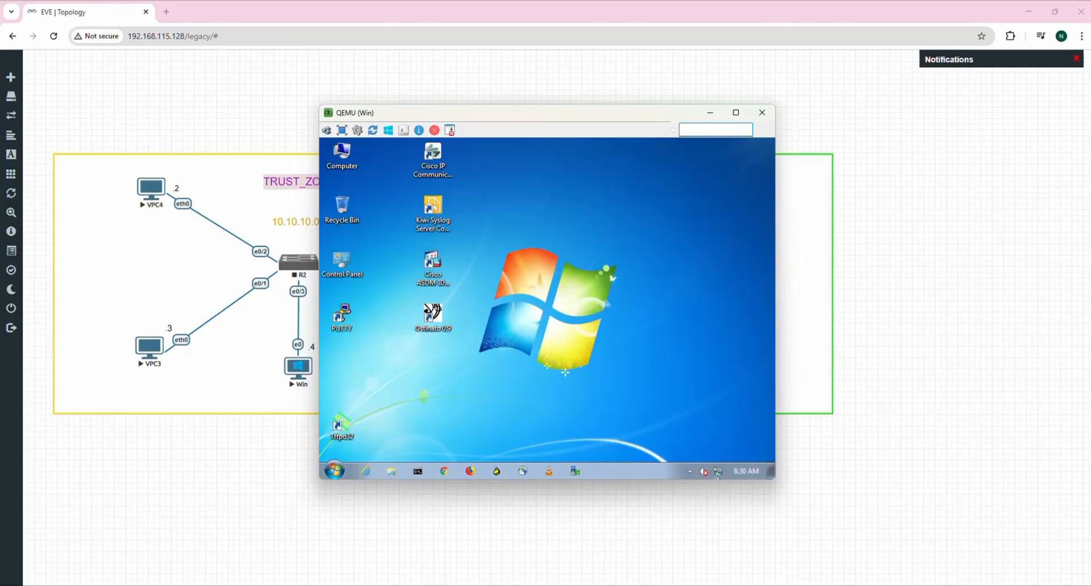
{"action": "mouse_move", "coordinate": [720, 475]}
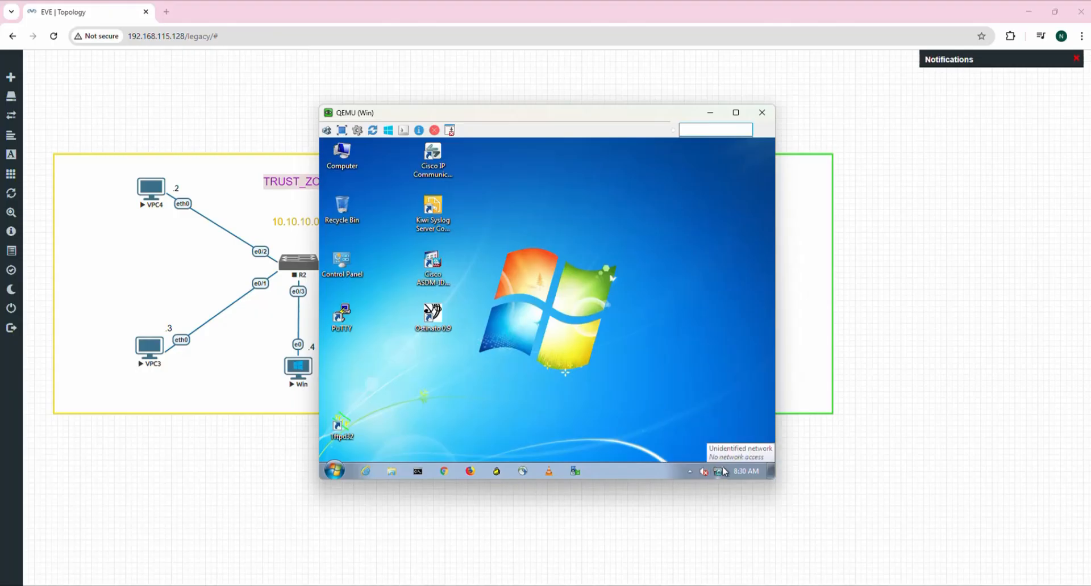
{"action": "left_click", "coordinate": [720, 475]}
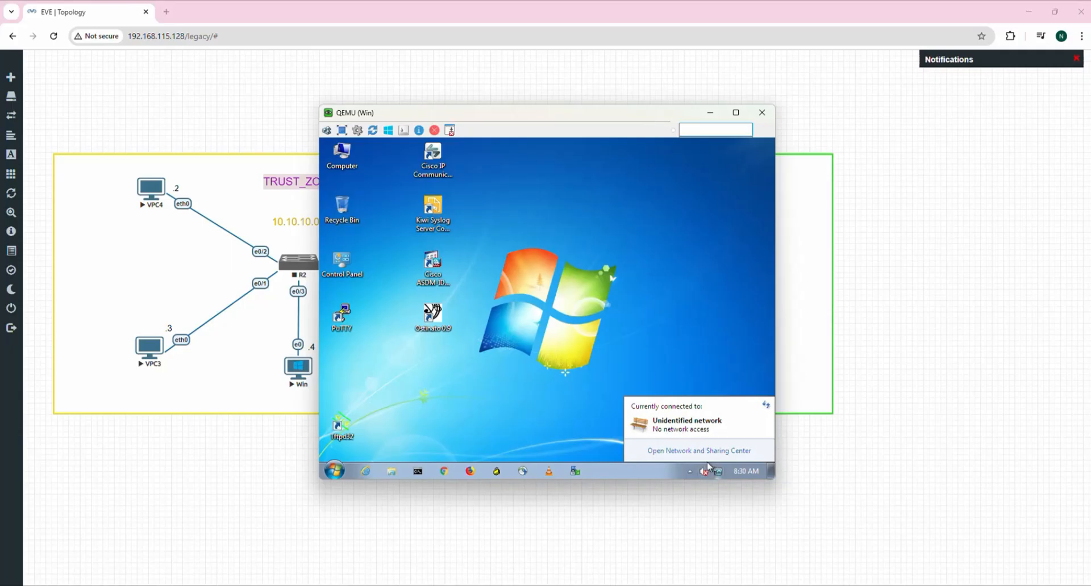
{"action": "left_click", "coordinate": [720, 475]}
{"action": "left_click", "coordinate": [720, 475]}
{"action": "left_click", "coordinate": [714, 456]}
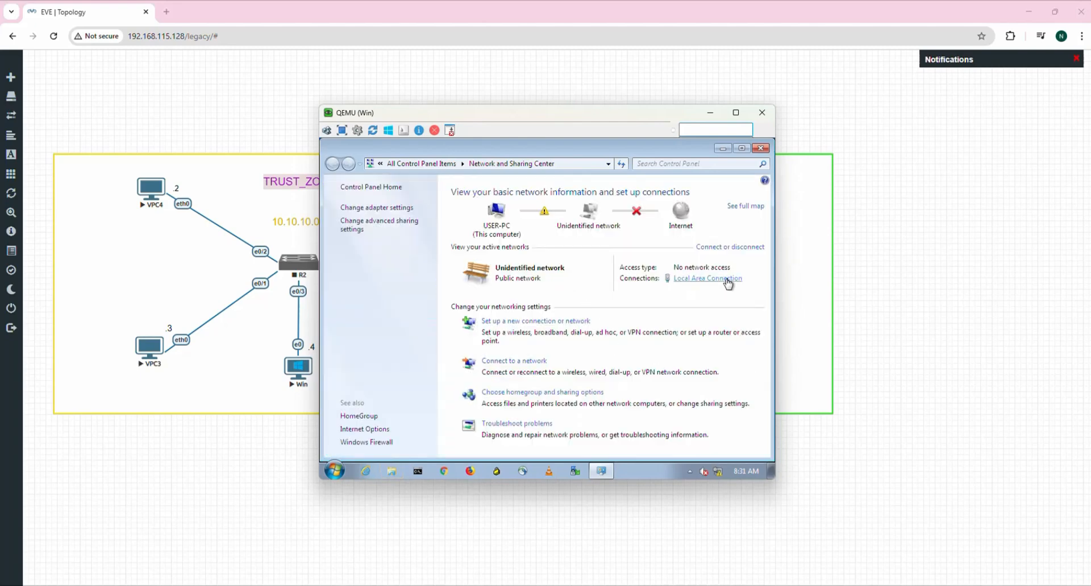
{"action": "left_click", "coordinate": [727, 281]}
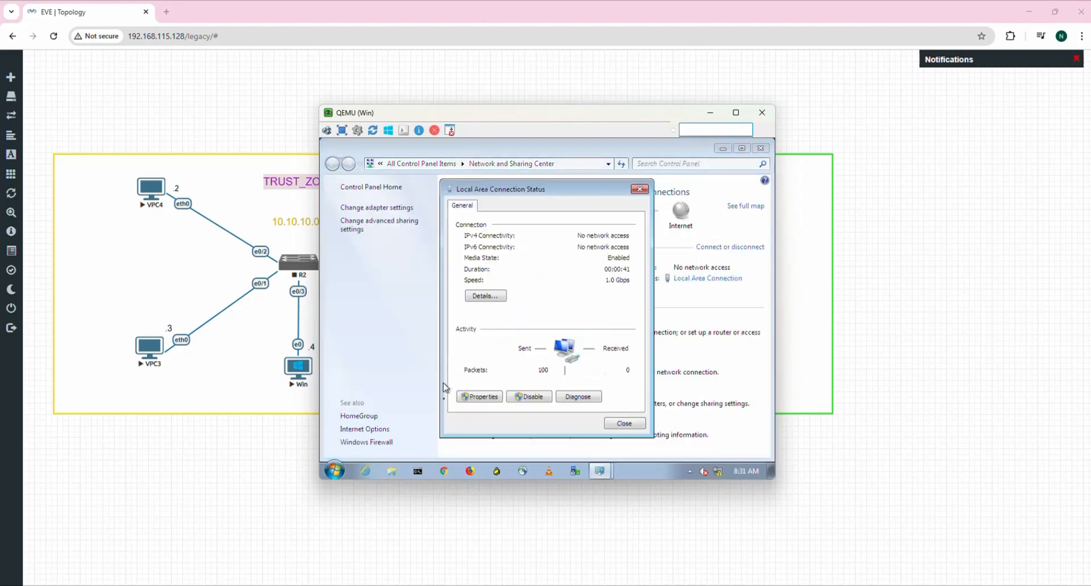
{"action": "left_click", "coordinate": [492, 399]}
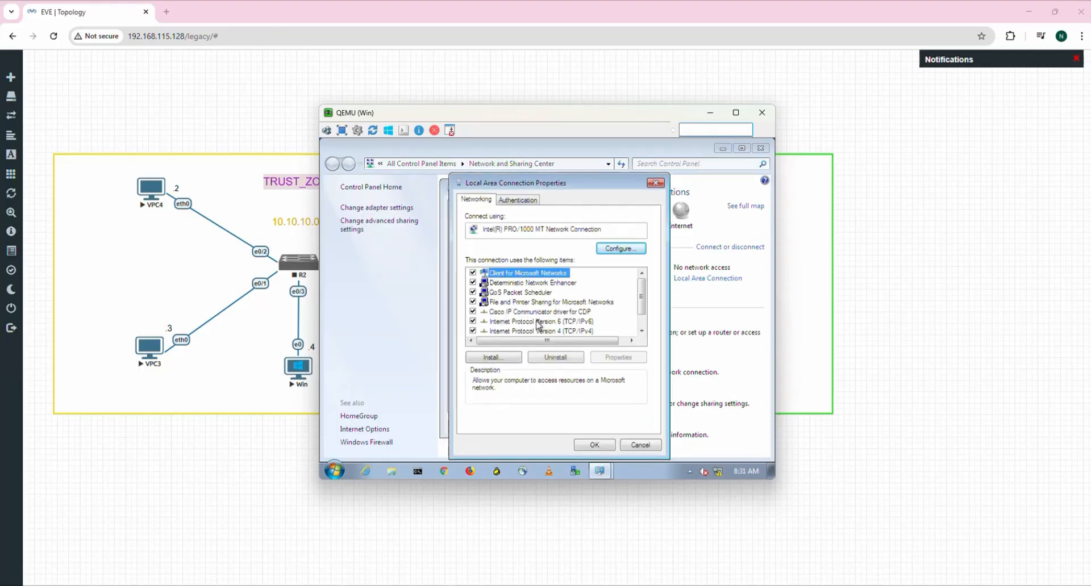
{"action": "left_click", "coordinate": [562, 331]}
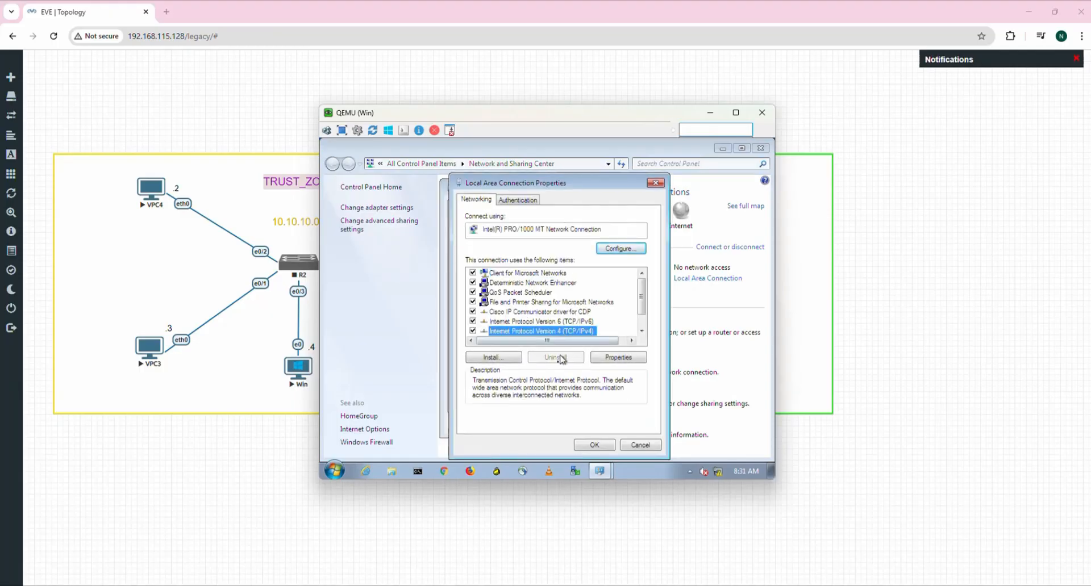
{"action": "left_click", "coordinate": [628, 357]}
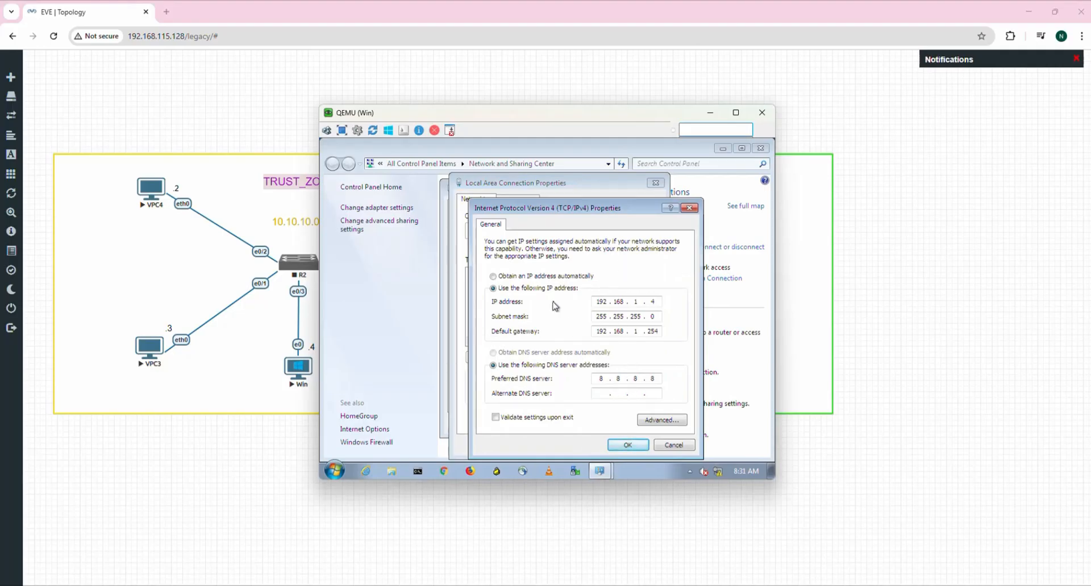
{"action": "mouse_move", "coordinate": [596, 301]}
{"action": "left_mouse_down"}
{"action": "mouse_move", "coordinate": [659, 306]}
{"action": "mouse_move", "coordinate": [599, 302]}
{"action": "left_mouse_up"}
{"action": "left_click", "coordinate": [627, 446]}
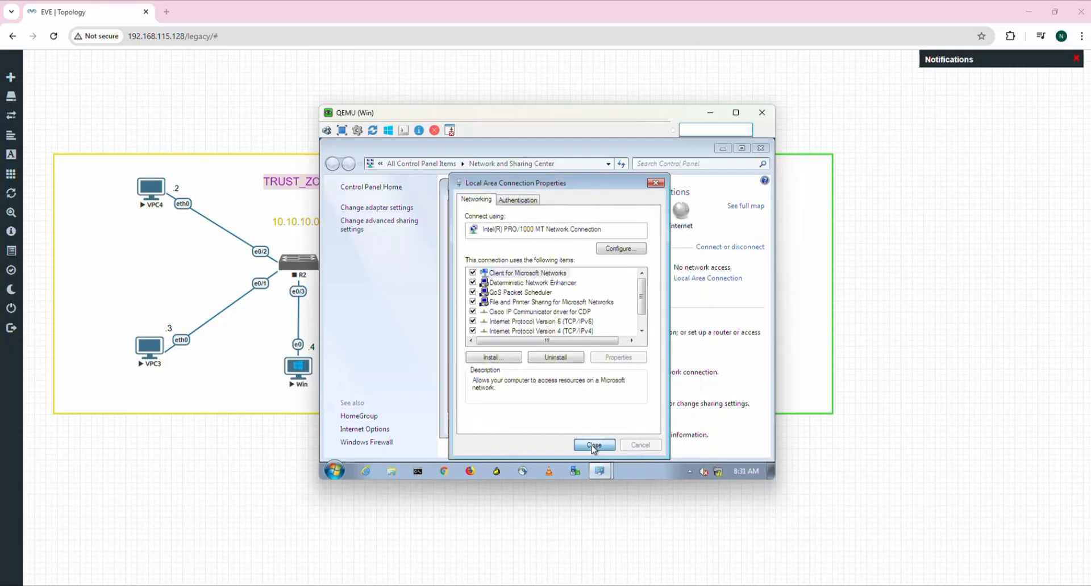
{"action": "left_click", "coordinate": [593, 446]}
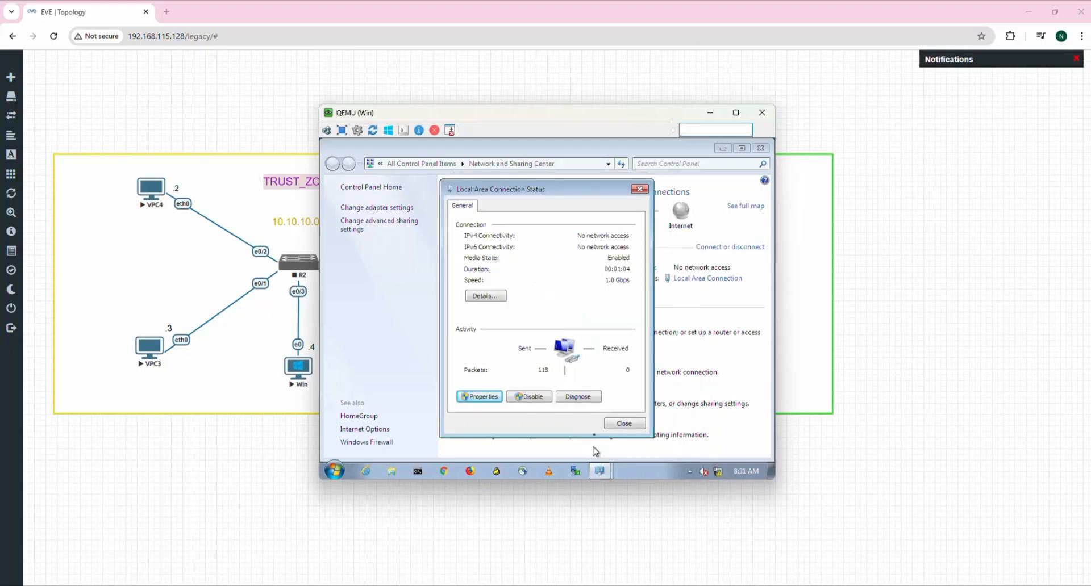
{"action": "left_click", "coordinate": [620, 425]}
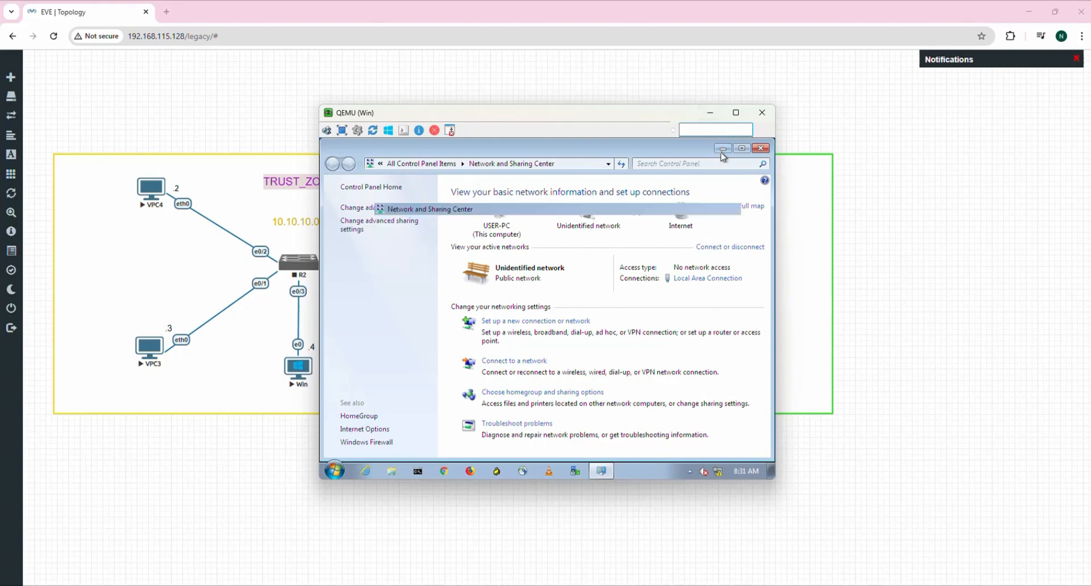
{"action": "left_click", "coordinate": [720, 150]}
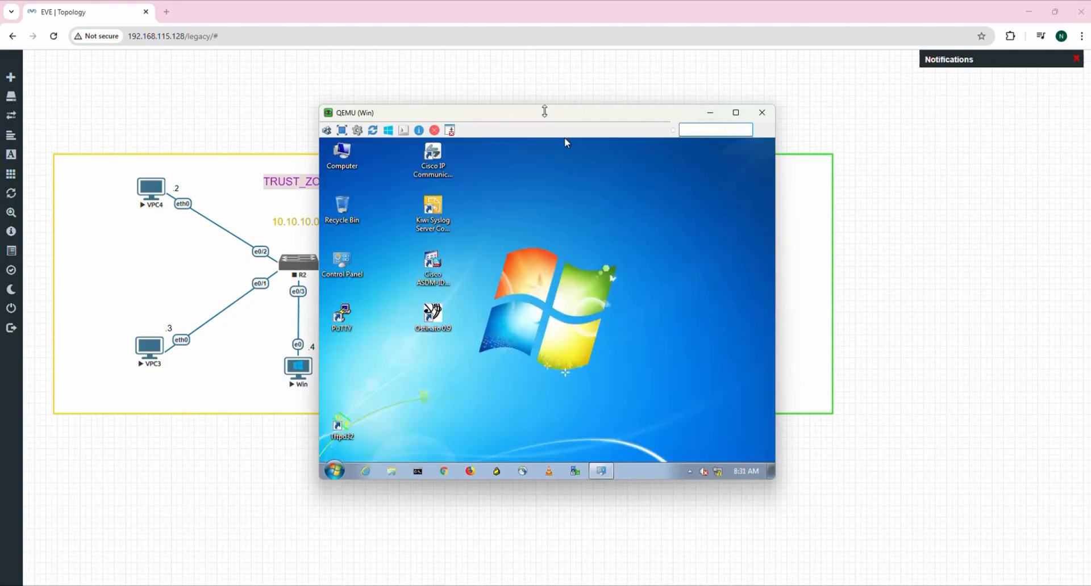
Move the Win console aside to reveal the TRUST and UNTRUST zones, then put it away.
{"action": "left_click_drag", "start_coordinate": [544, 112], "coordinate": [748, 89]}
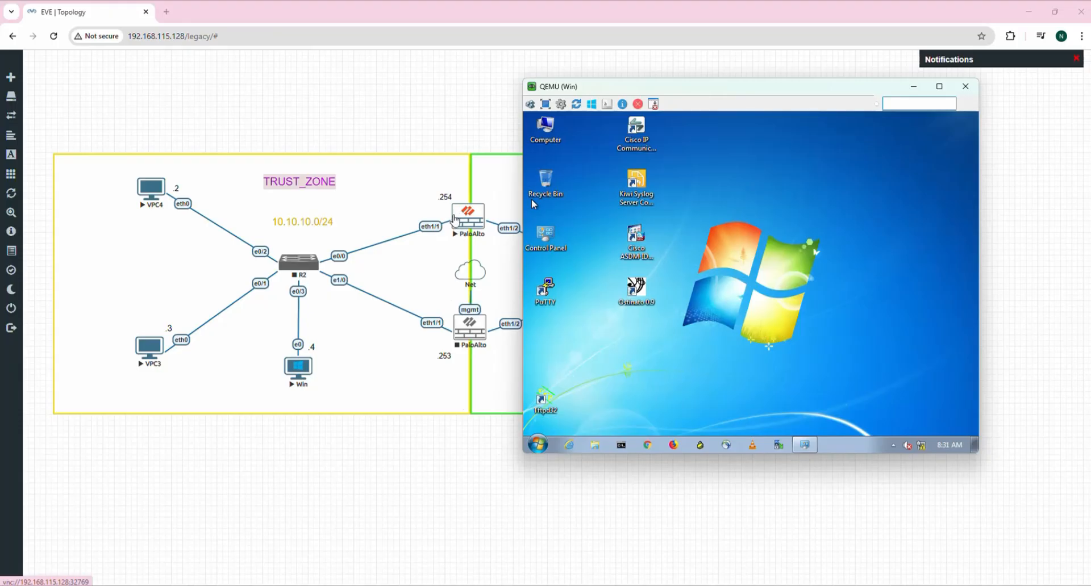
{"action": "left_click_drag", "start_coordinate": [745, 87], "coordinate": [682, 319]}
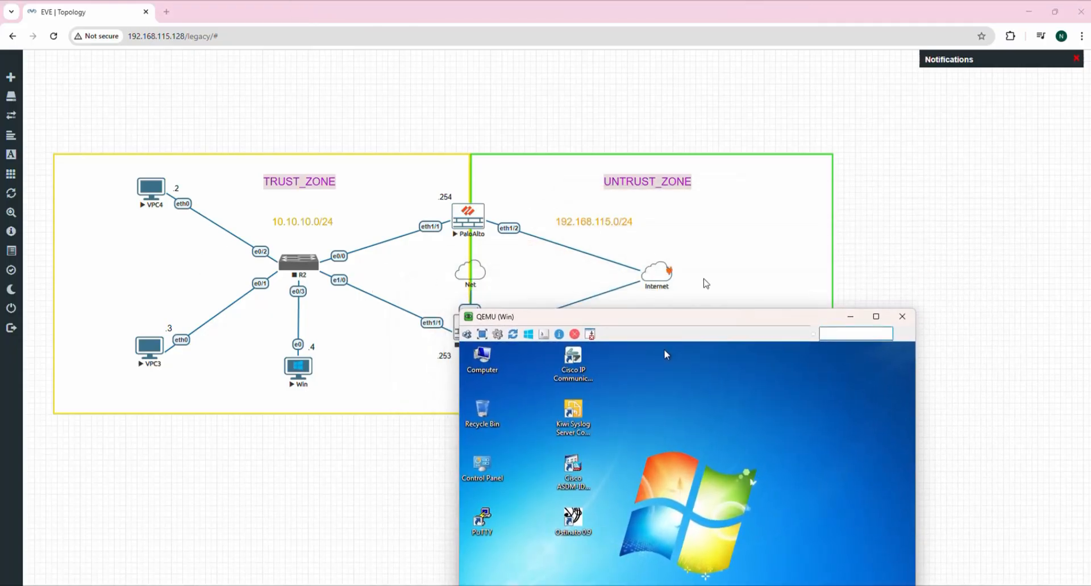
{"action": "left_click_drag", "start_coordinate": [729, 327], "coordinate": [741, 100]}
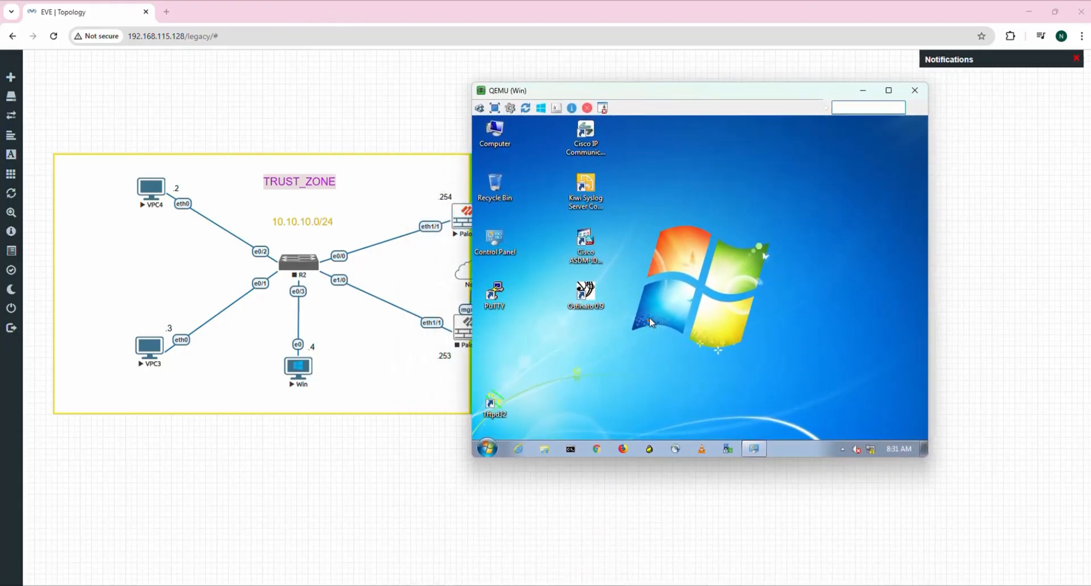
{"action": "left_click", "coordinate": [969, 585]}
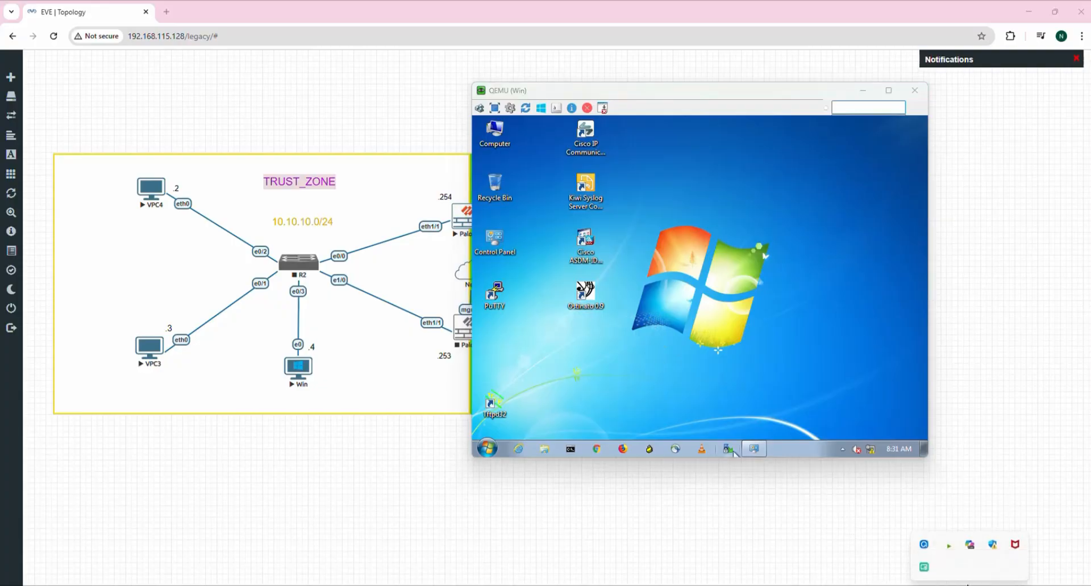
{"action": "left_click", "coordinate": [924, 546]}
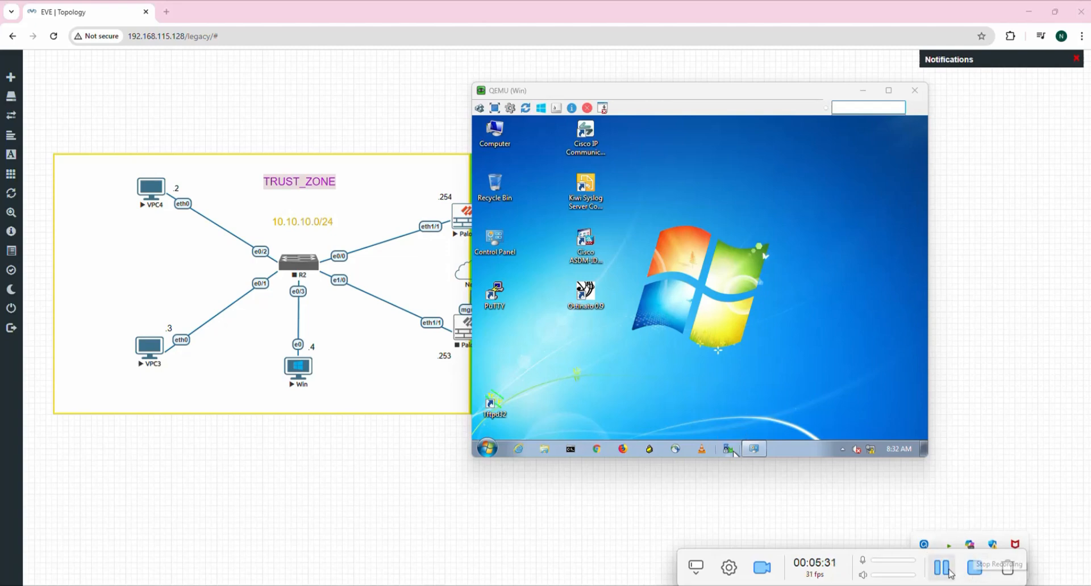
{"action": "left_click", "coordinate": [947, 570]}
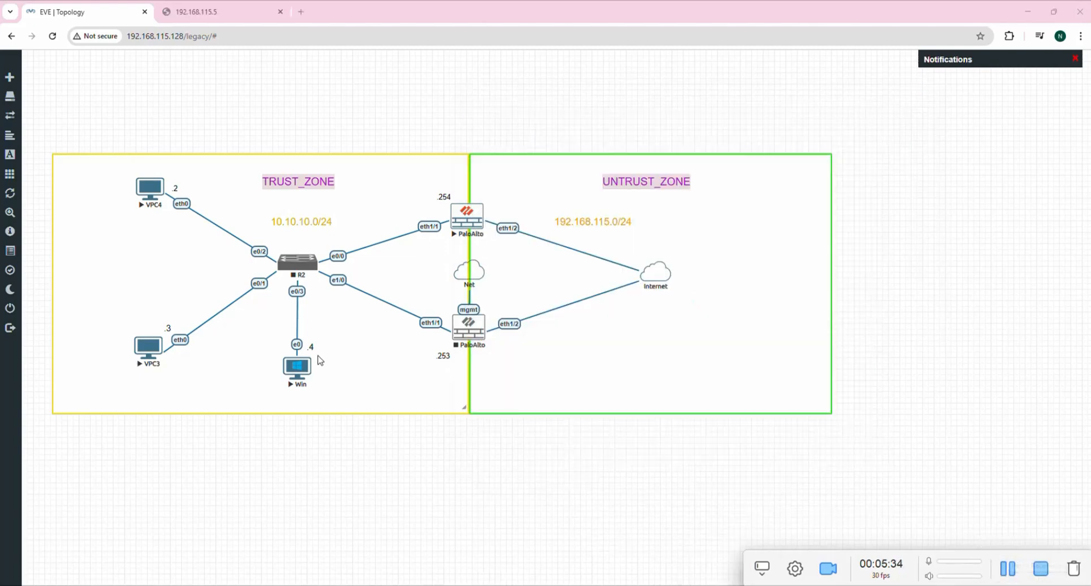
Start router R2 and nudge the 10.10.10.0/24 label and Win host into place.
{"action": "right_click", "coordinate": [298, 265]}
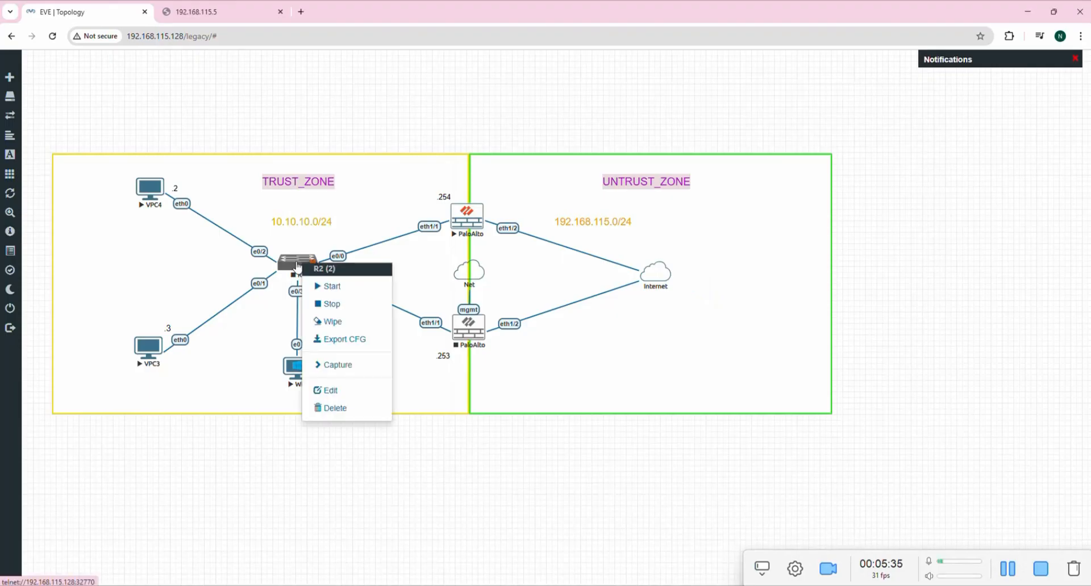
{"action": "left_click", "coordinate": [333, 290]}
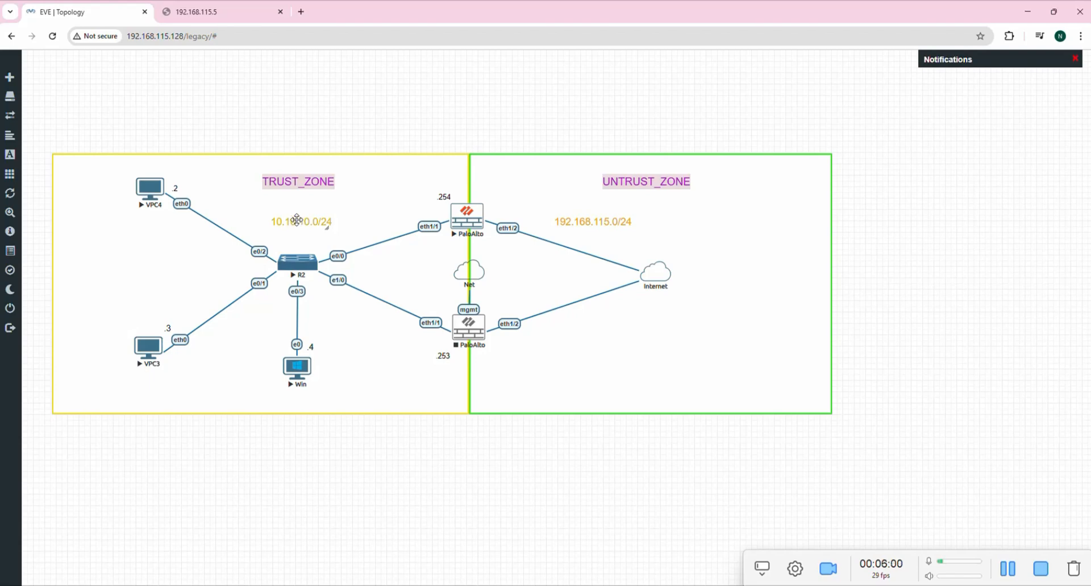
{"action": "left_click_drag", "start_coordinate": [300, 223], "coordinate": [297, 219]}
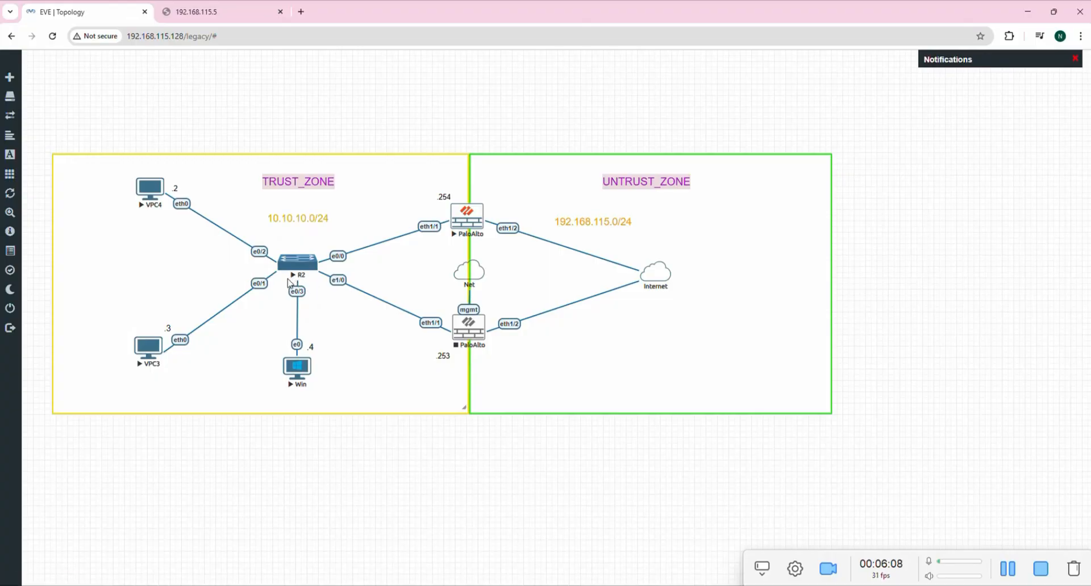
{"action": "left_click_drag", "start_coordinate": [295, 375], "coordinate": [296, 380]}
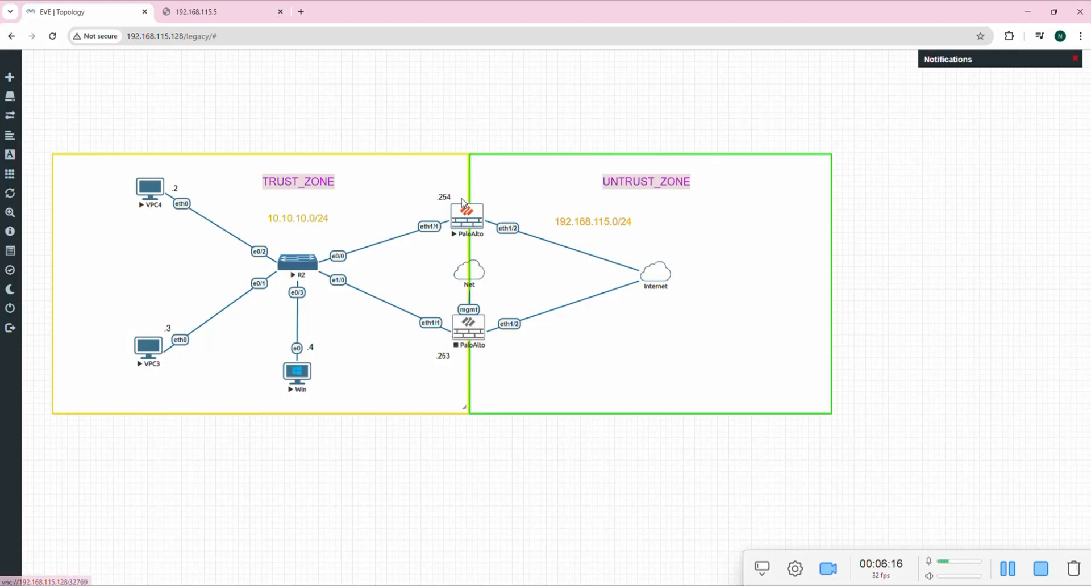
Bring up the upper PaloAlto firewall's QEMU console at its login prompt and shift it right.
{"action": "right_click", "coordinate": [466, 215]}
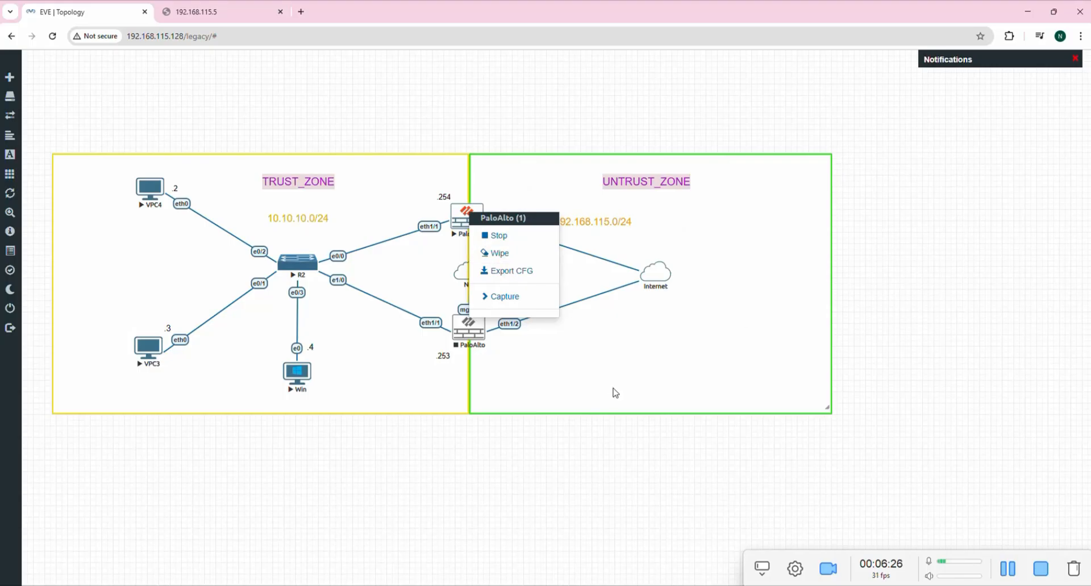
{"action": "mouse_move", "coordinate": [682, 583]}
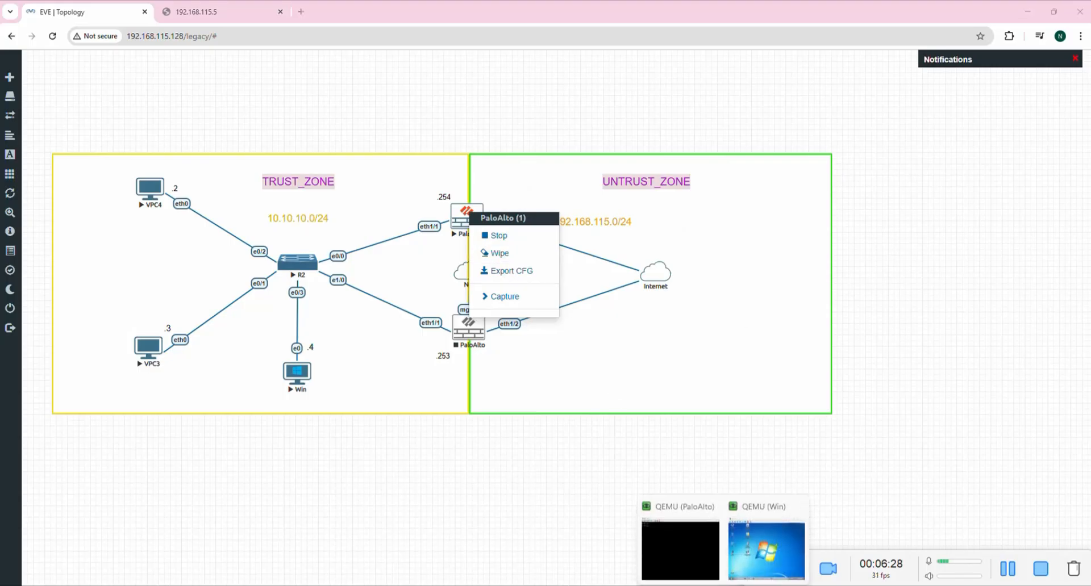
{"action": "left_click", "coordinate": [674, 548]}
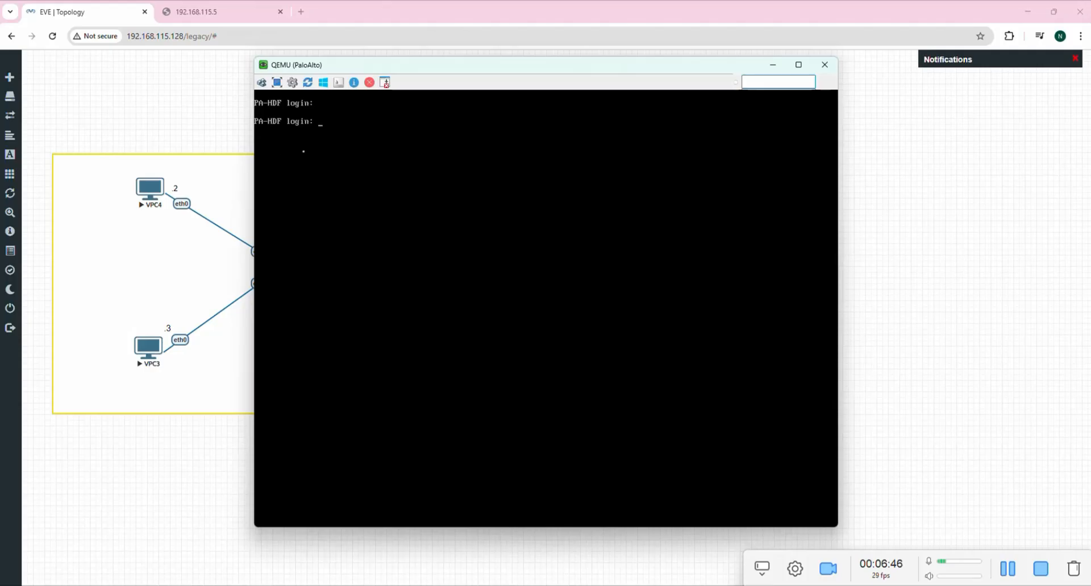
{"action": "left_click_drag", "start_coordinate": [536, 72], "coordinate": [573, 69]}
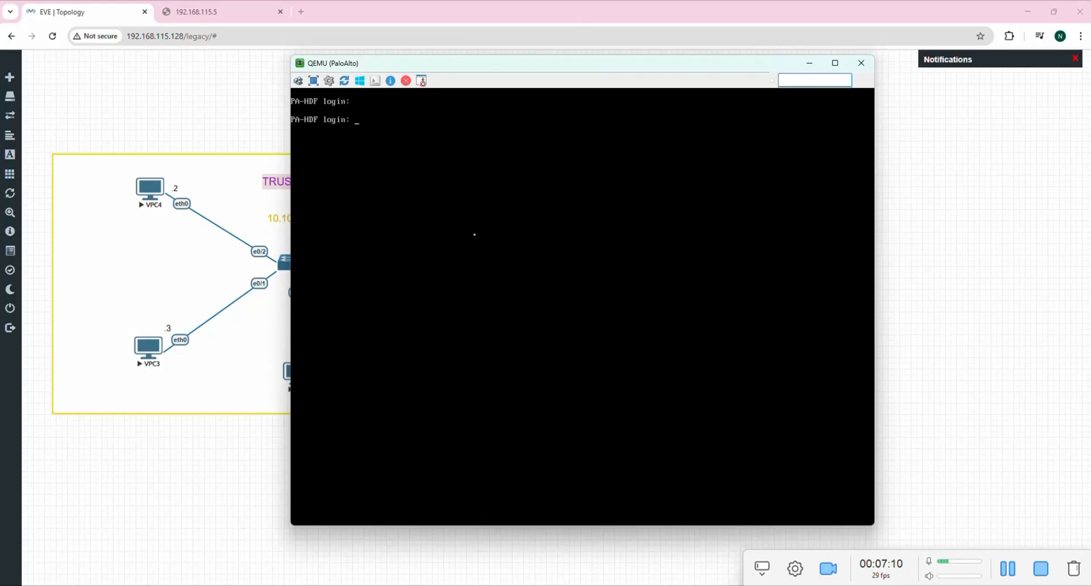
Run show system info on the upper PaloAlto and page through the output.
{"action": "left_click", "coordinate": [1009, 575]}
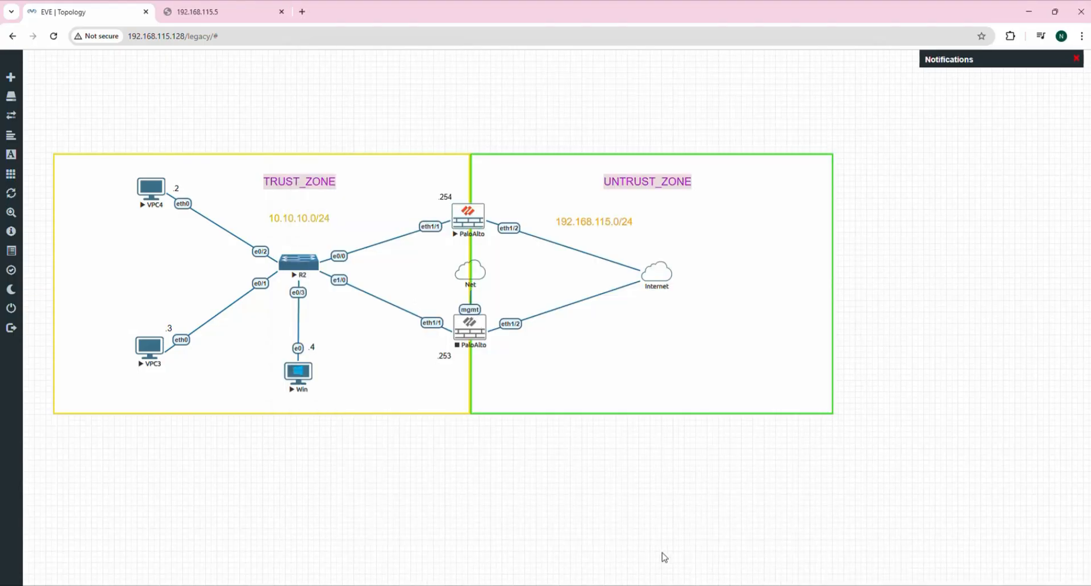
{"action": "mouse_move", "coordinate": [710, 580]}
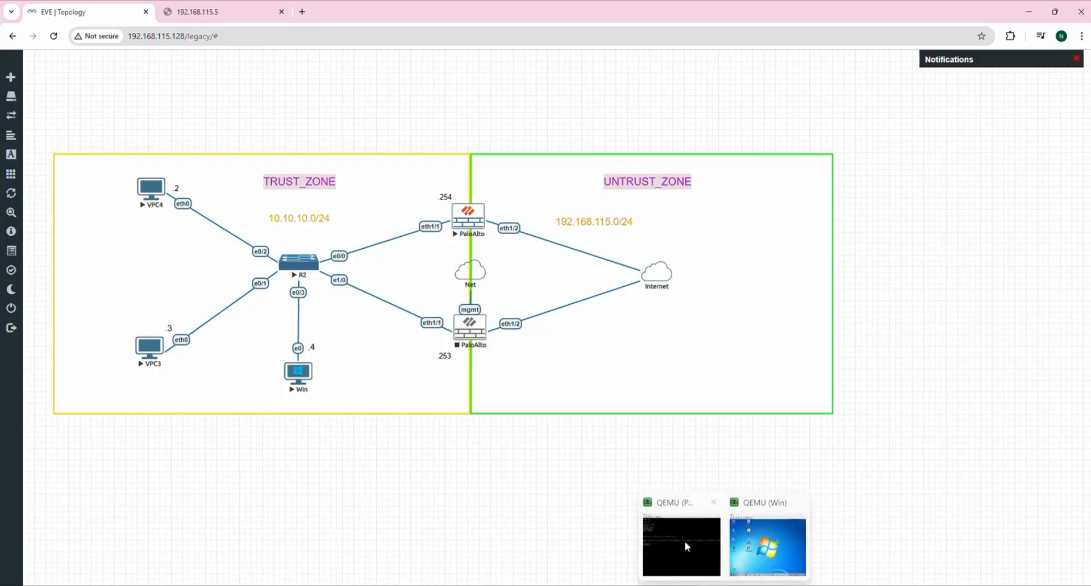
{"action": "left_click", "coordinate": [684, 546]}
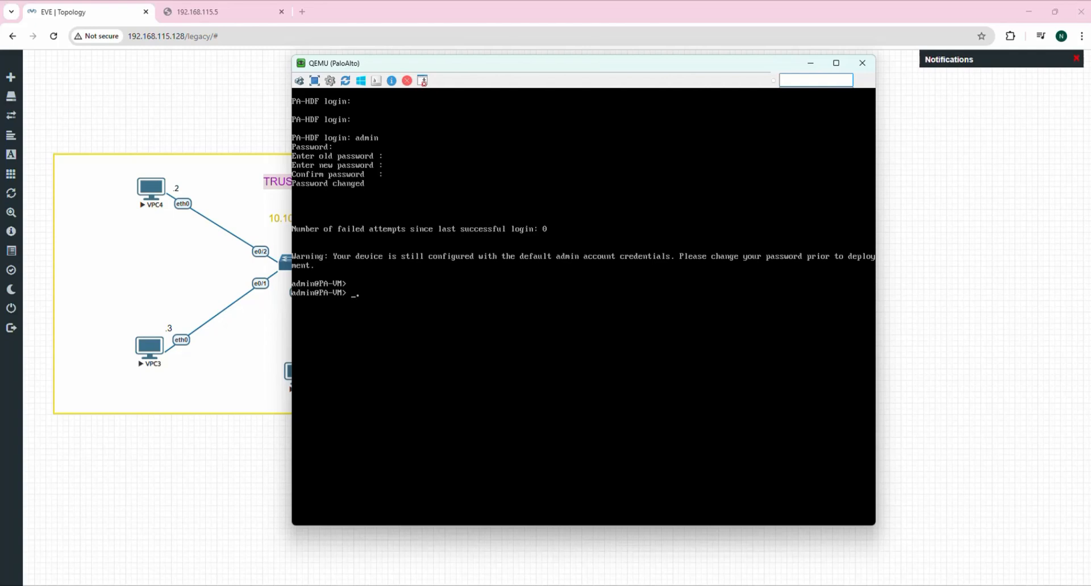
{"action": "type", "text": "show sys"}
{"action": "key", "text": "Tab"}
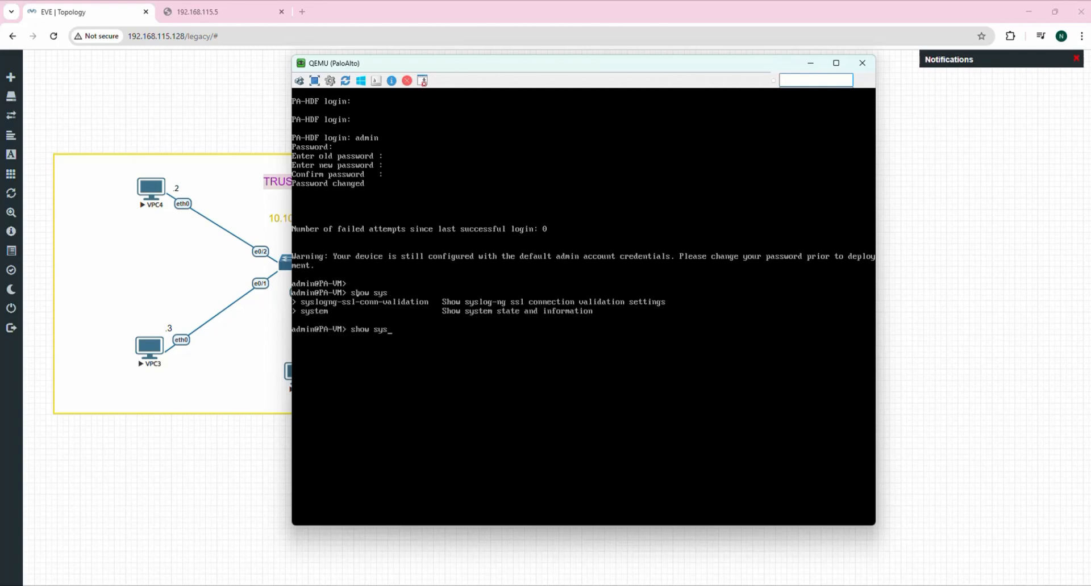
{"action": "type", "text": "tem info"}
{"action": "key", "text": "Return"}
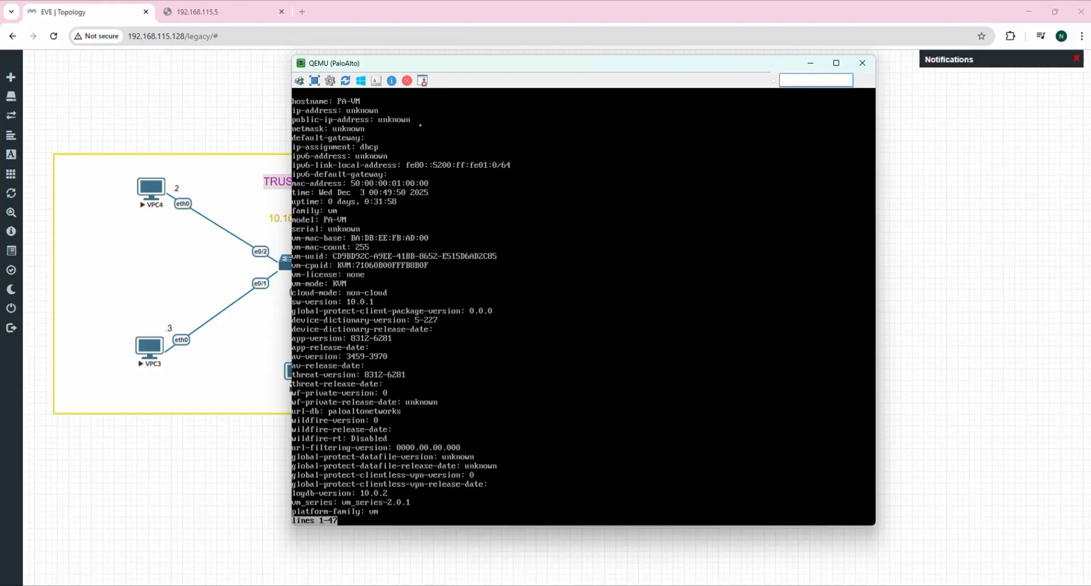
{"action": "key", "text": "space"}
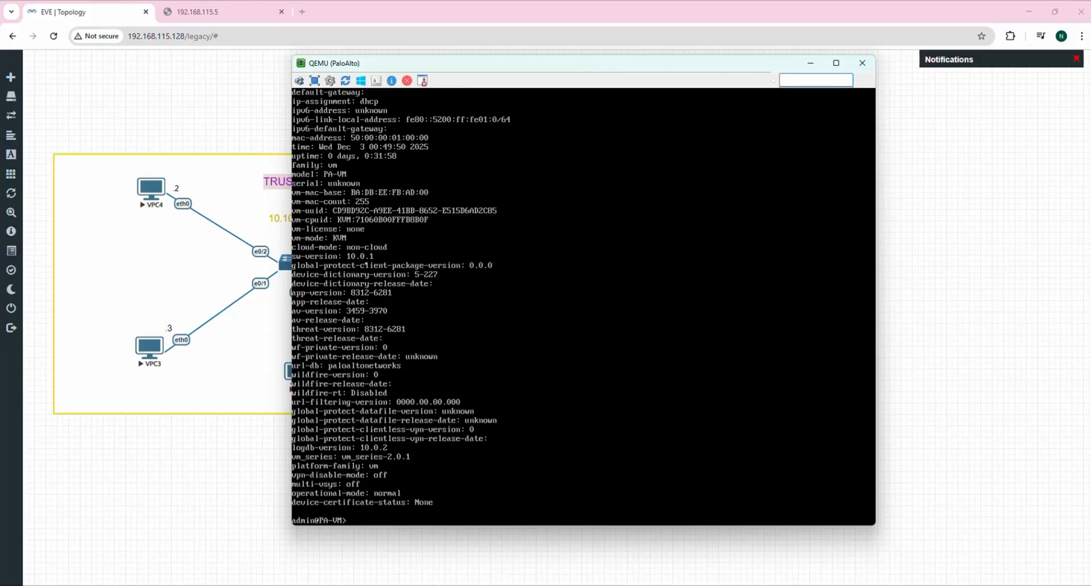
Put the PaloAlto console away and move the Net cloud slightly right.
{"action": "left_click_drag", "start_coordinate": [544, 66], "coordinate": [593, 107]}
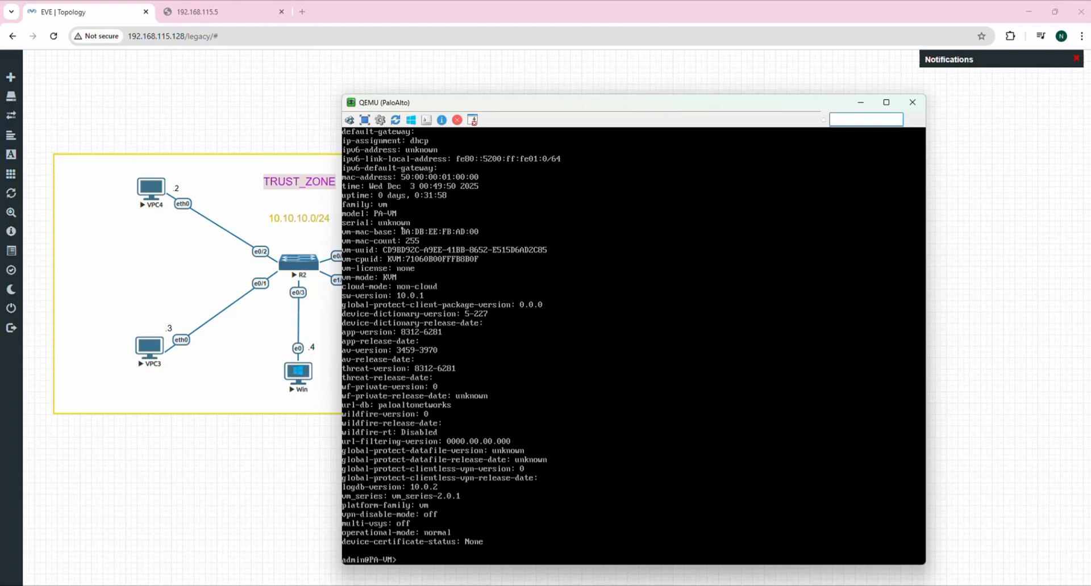
{"action": "left_click", "coordinate": [861, 103]}
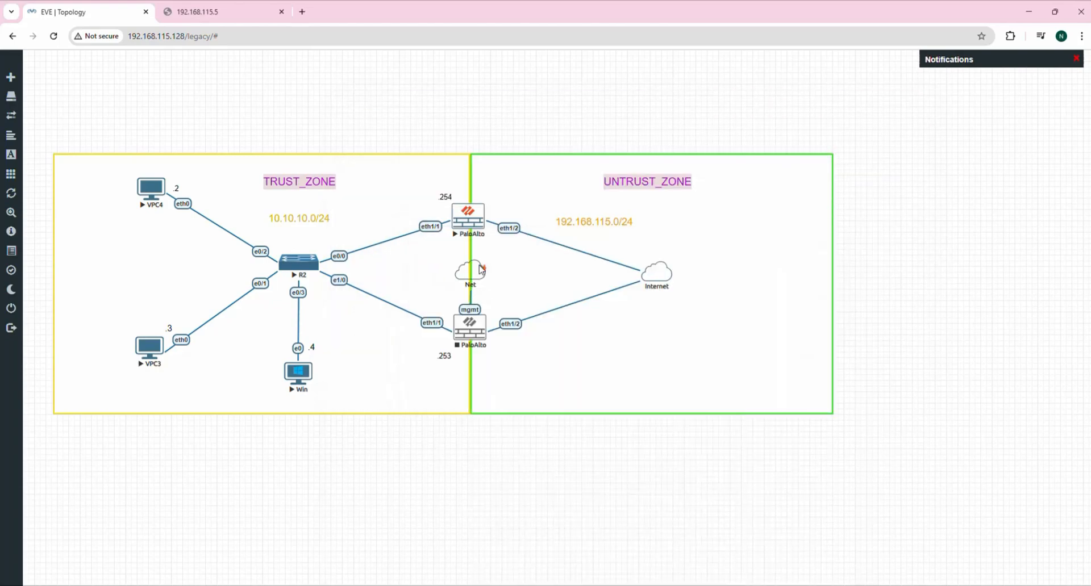
{"action": "left_click_drag", "start_coordinate": [481, 270], "coordinate": [510, 279]}
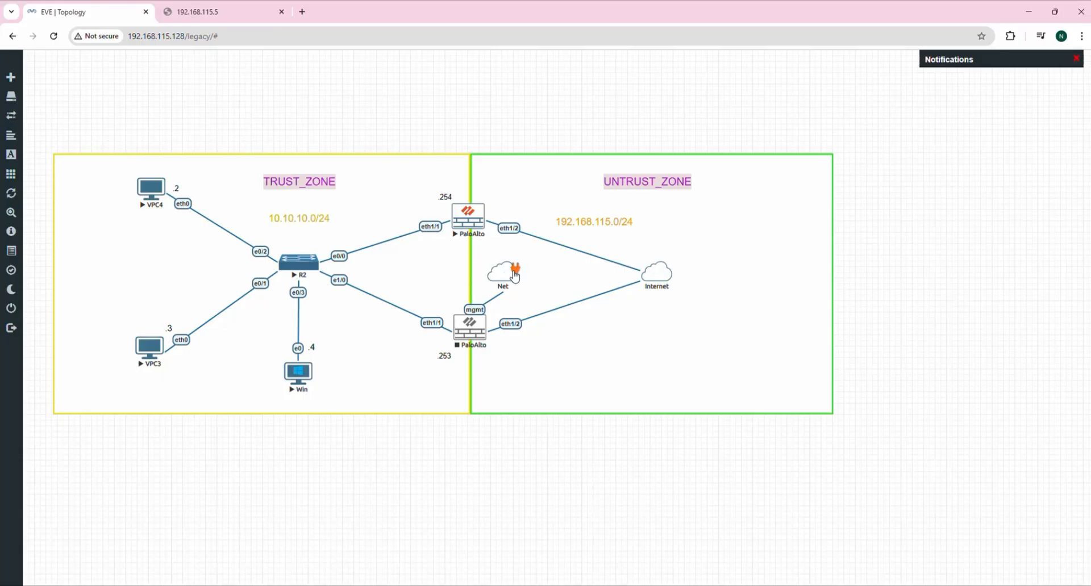
Try linking the Net cloud to the upper PaloAlto, then stop that firewall.
{"action": "mouse_move", "coordinate": [514, 270]}
{"action": "left_mouse_down"}
{"action": "mouse_move", "coordinate": [470, 241]}
{"action": "mouse_move", "coordinate": [470, 223]}
{"action": "mouse_move", "coordinate": [514, 273]}
{"action": "left_mouse_up"}
{"action": "left_click_drag", "start_coordinate": [516, 277], "coordinate": [470, 224]}
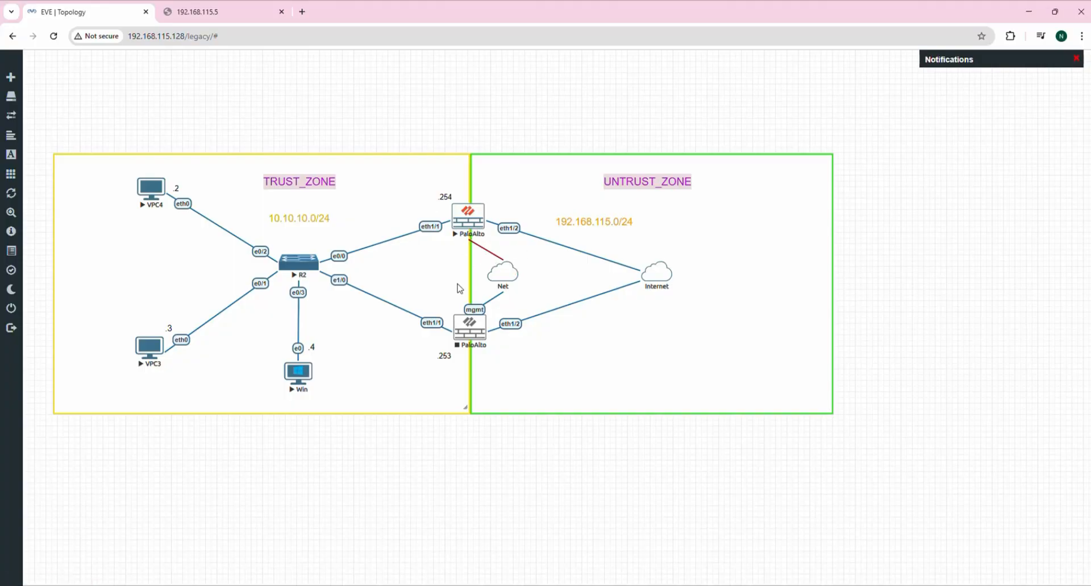
{"action": "right_click", "coordinate": [468, 222]}
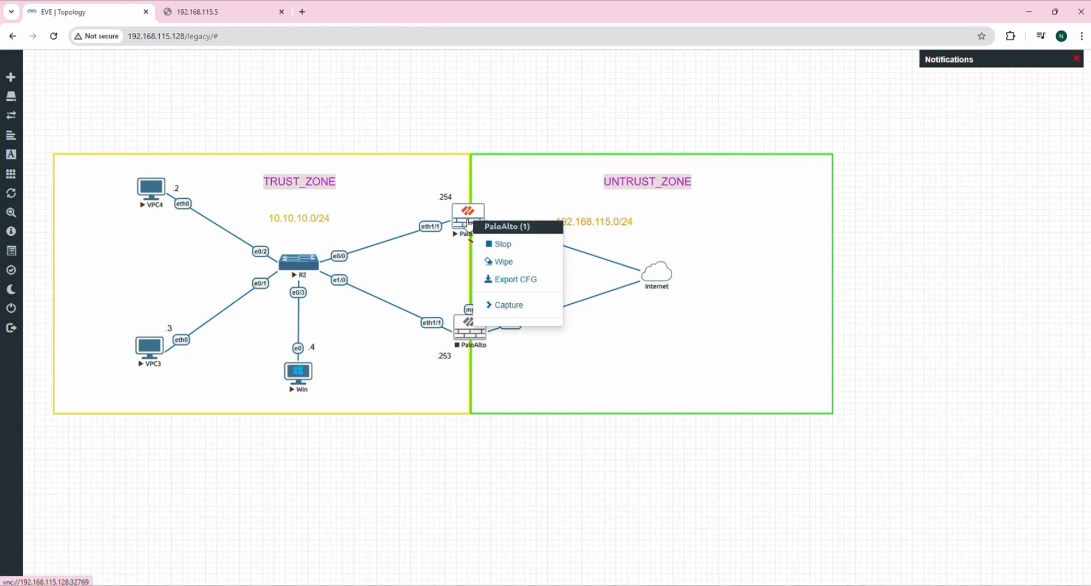
{"action": "left_click", "coordinate": [508, 249]}
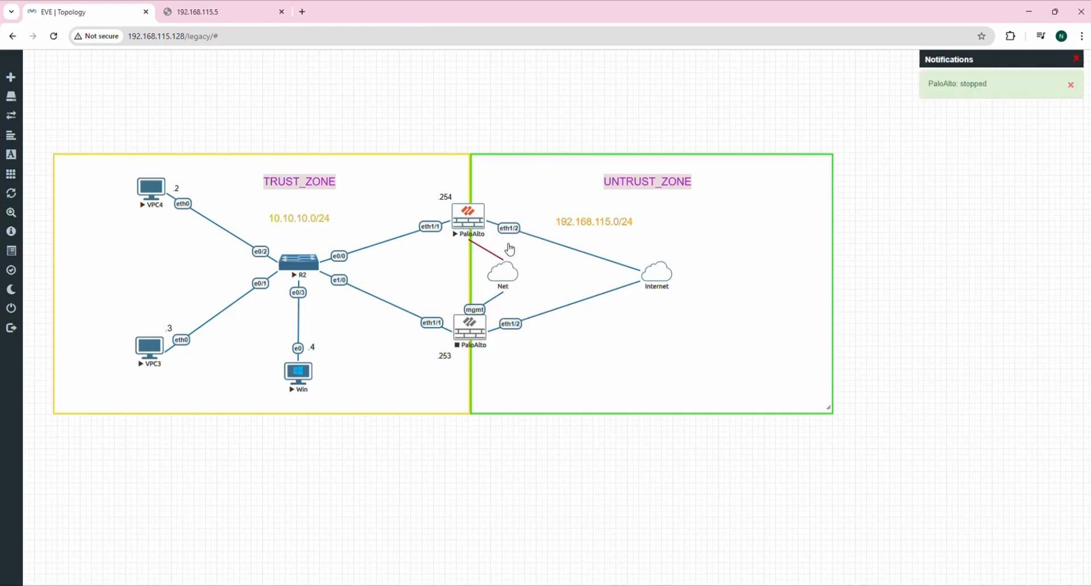
Reload the lab and link the Net cloud to the upper PaloAlto's mgmt interface.
{"action": "left_click", "coordinate": [54, 36]}
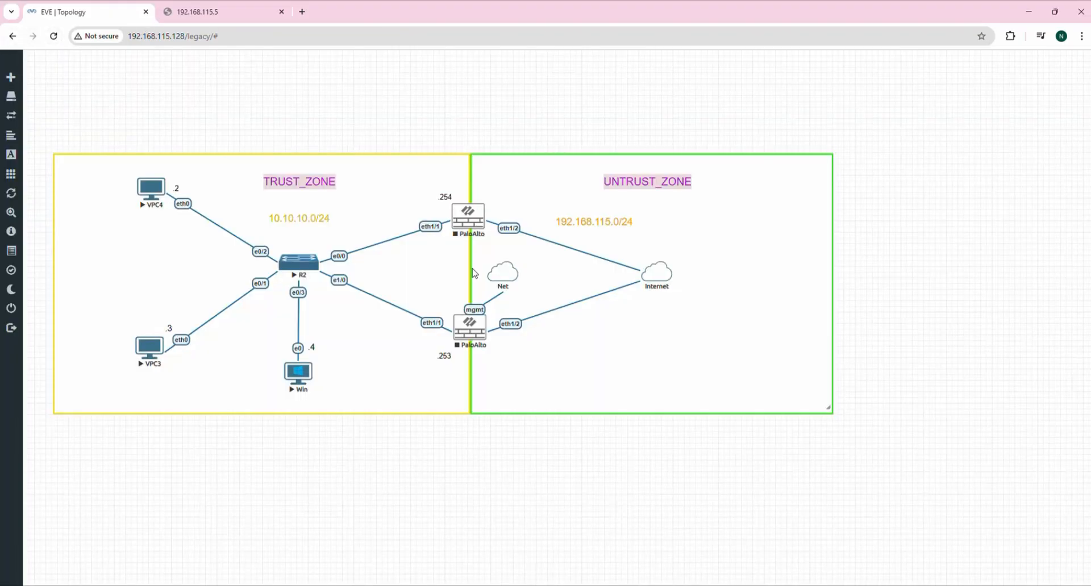
{"action": "left_click_drag", "start_coordinate": [515, 269], "coordinate": [471, 229]}
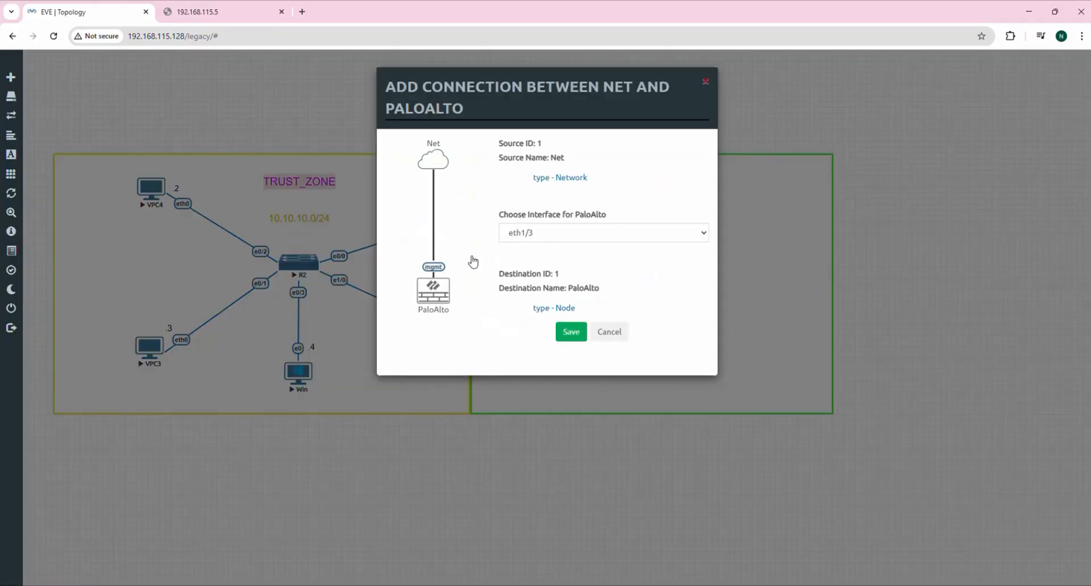
{"action": "left_click", "coordinate": [553, 239]}
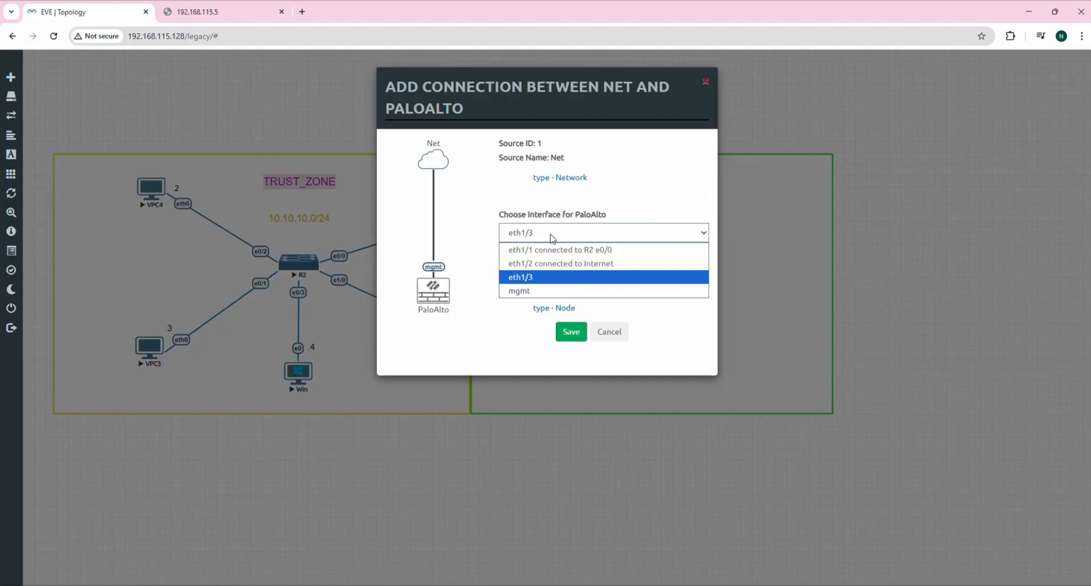
{"action": "left_click", "coordinate": [530, 291]}
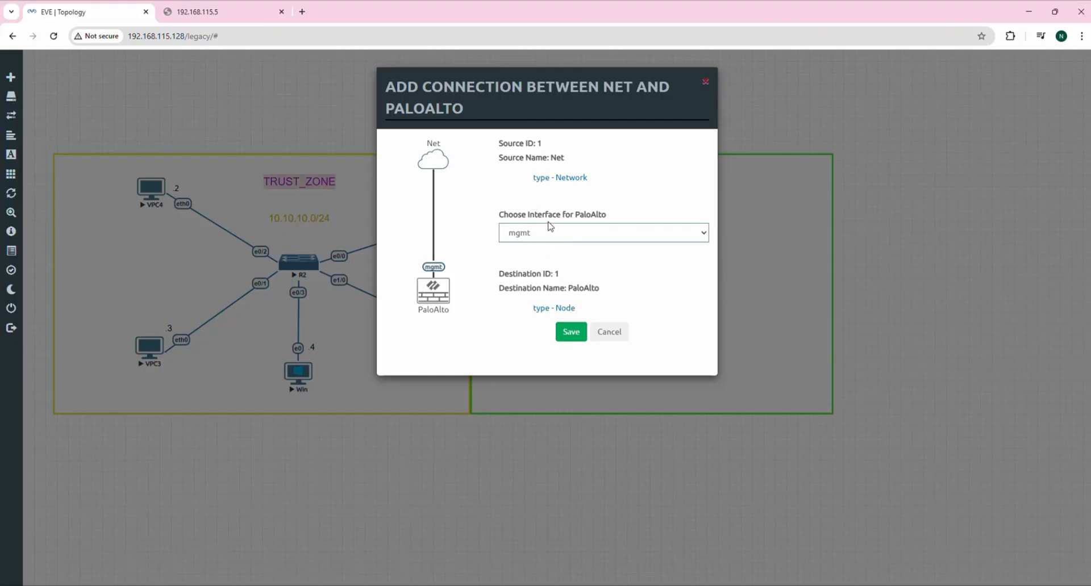
{"action": "left_click", "coordinate": [573, 334]}
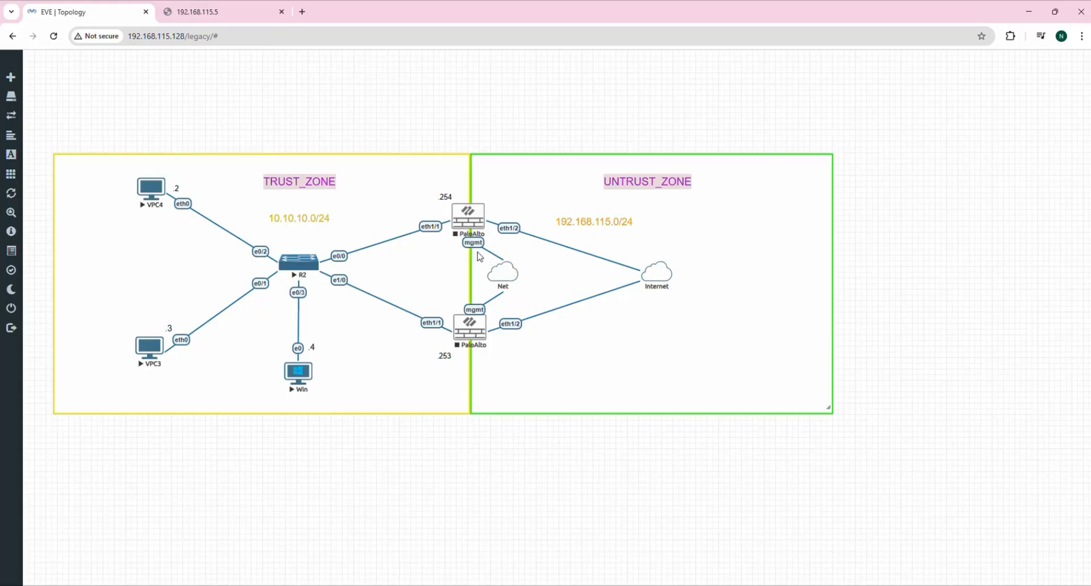
Rename the Net cloud to 'Management' in its edit dialog and save it.
{"action": "right_click", "coordinate": [507, 277]}
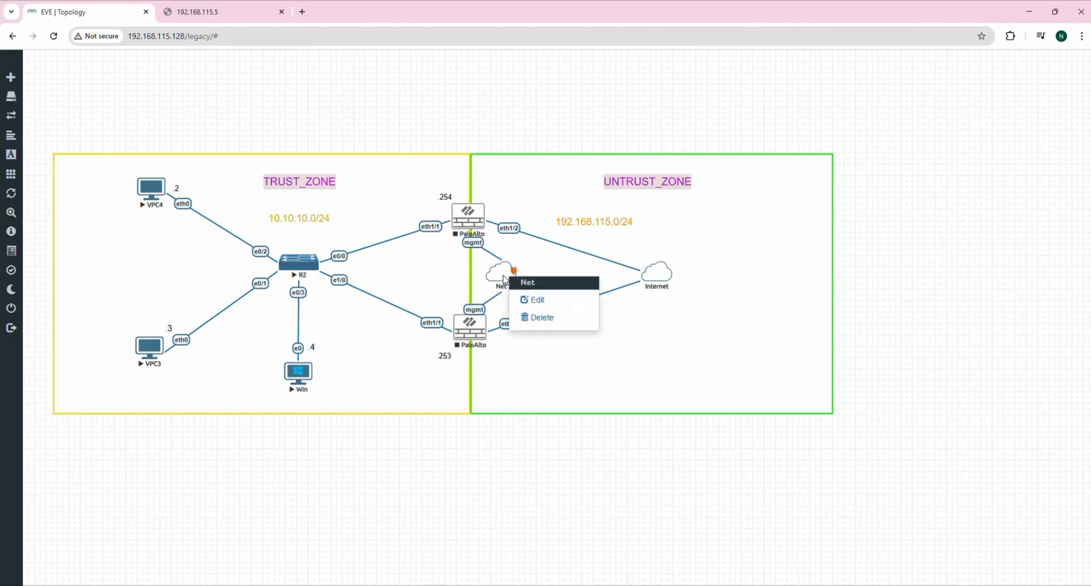
{"action": "left_click", "coordinate": [526, 301]}
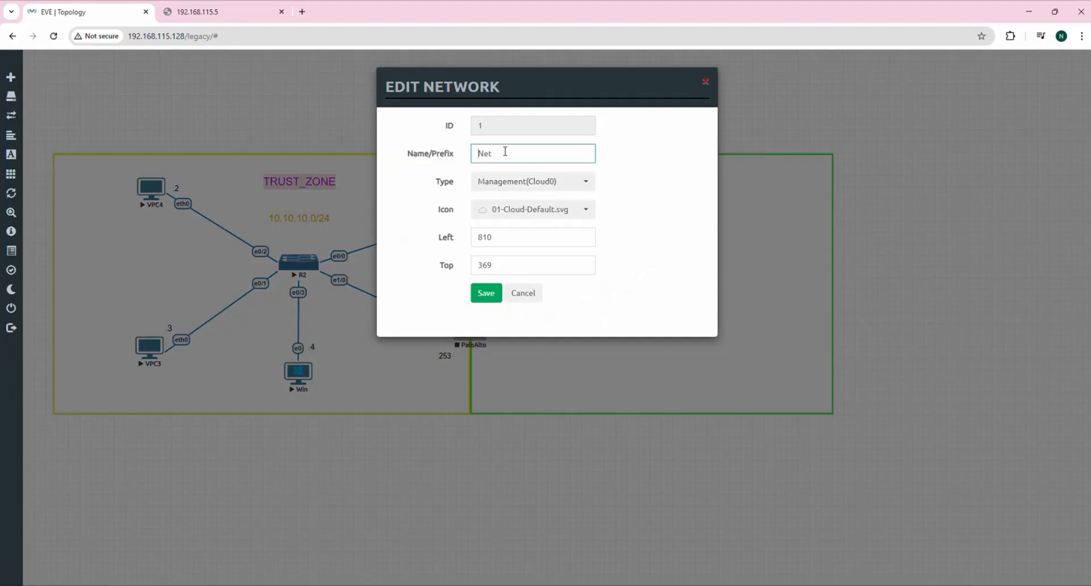
{"action": "left_click_drag", "start_coordinate": [504, 152], "coordinate": [411, 151]}
{"action": "type", "text": "Ma"}
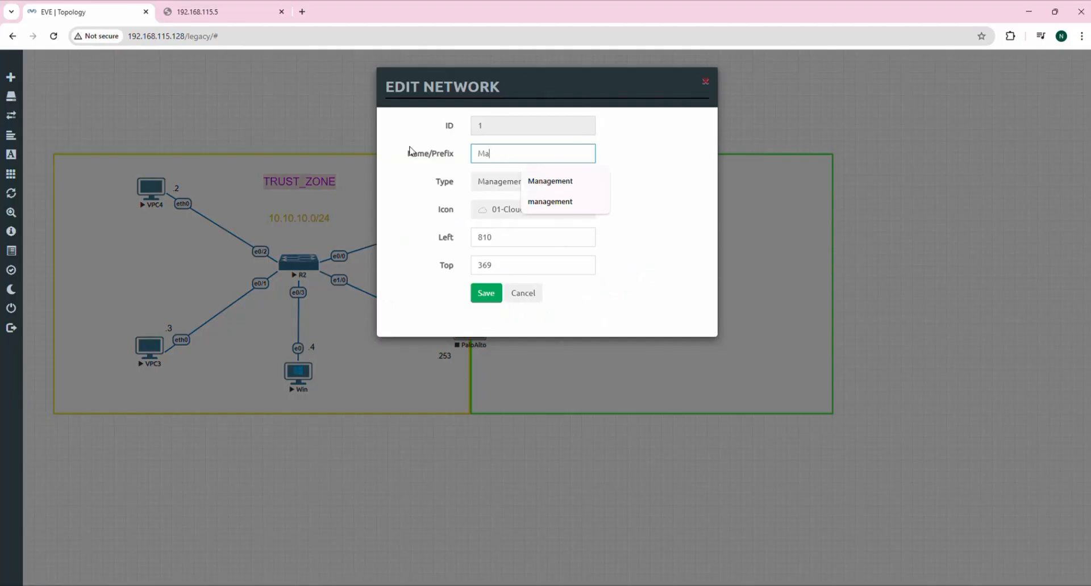
{"action": "type", "text": "gement"}
{"action": "left_click", "coordinate": [664, 209]}
{"action": "left_click", "coordinate": [485, 294]}
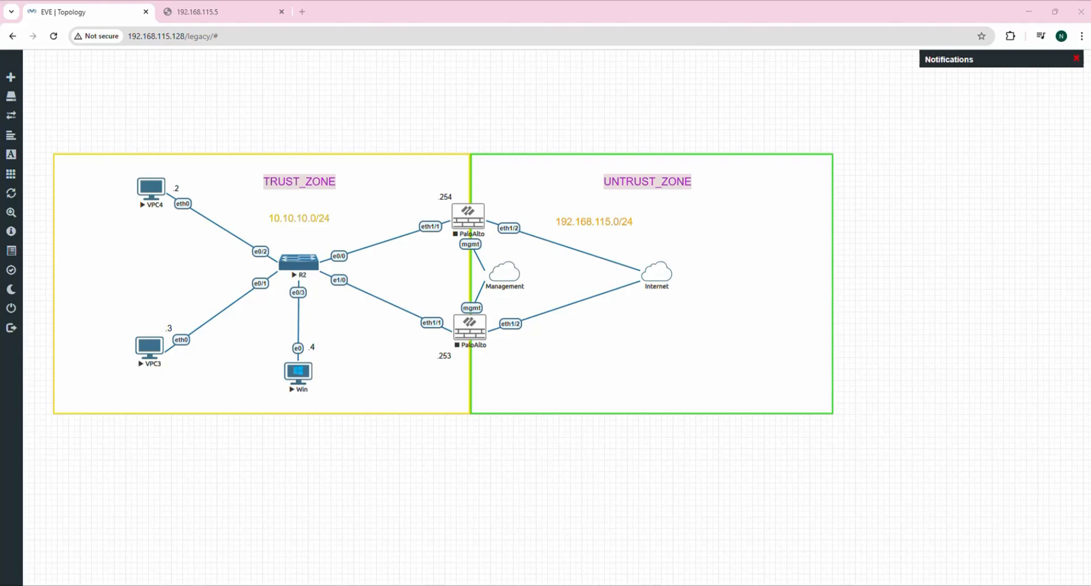
Maximize VMware and check VMnet8's NAT subnet 192.168.115.0 in the Virtual Network Editor.
{"action": "left_click_drag", "start_coordinate": [1090, 29], "coordinate": [546, 1]}
{"action": "left_click", "coordinate": [32, 22]}
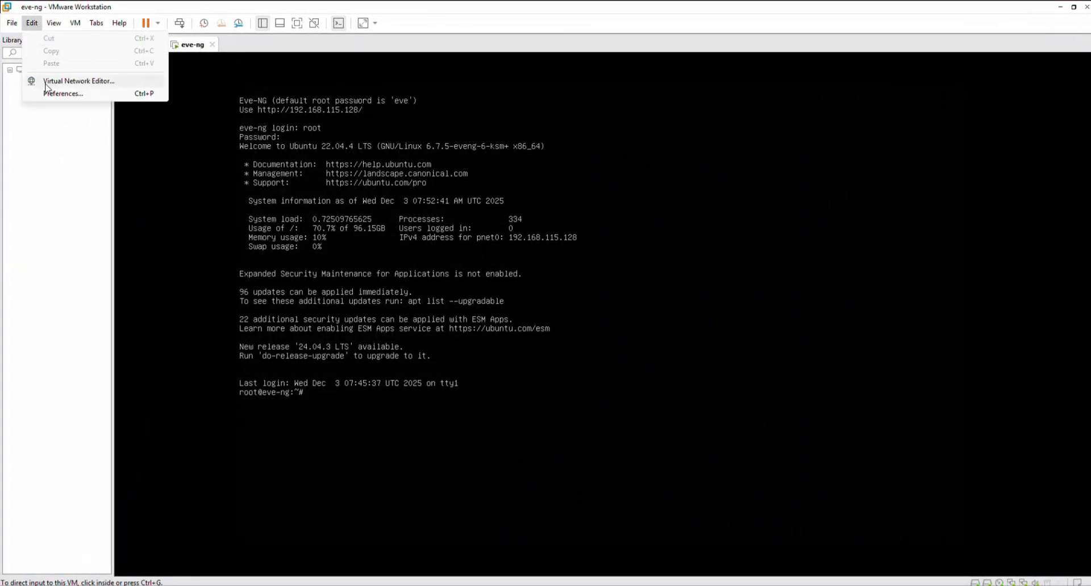
{"action": "left_click", "coordinate": [94, 86]}
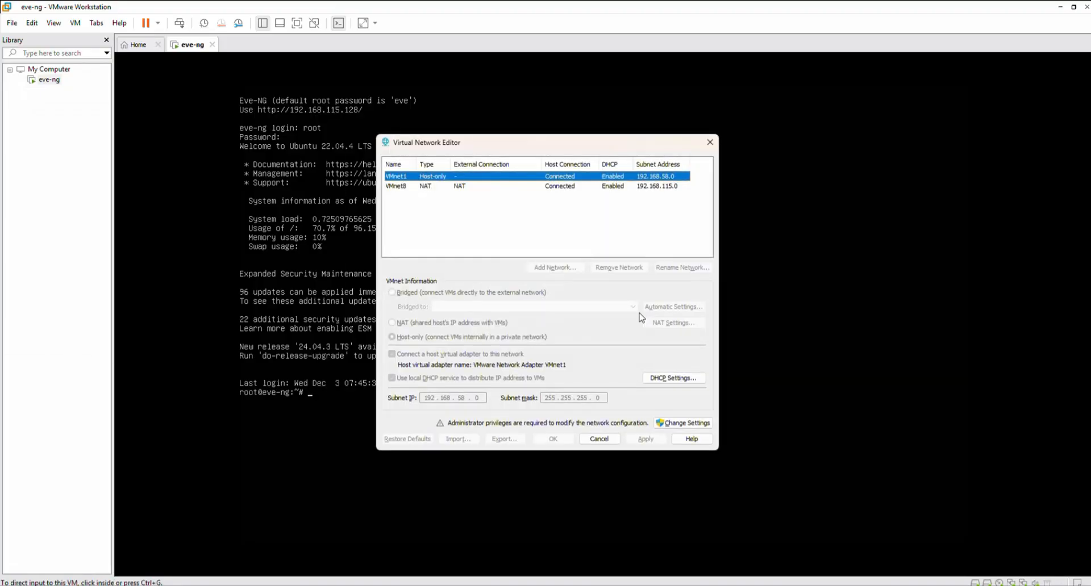
{"action": "left_click", "coordinate": [434, 187]}
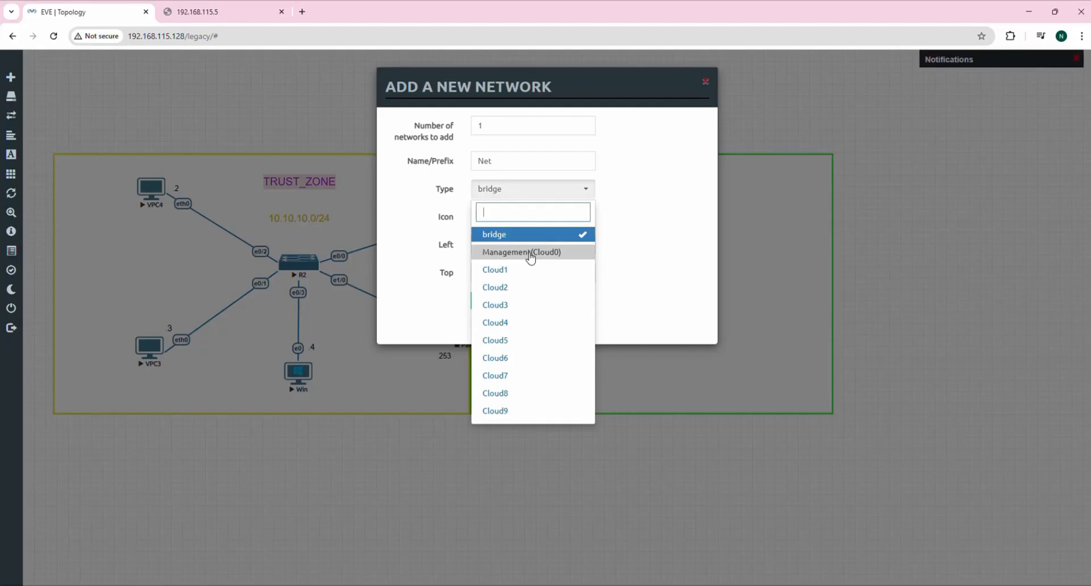
Cancel the Add Network dialog, move the Management cloud between the firewalls, and start the upper PaloAlto.
{"action": "left_click", "coordinate": [929, 305]}
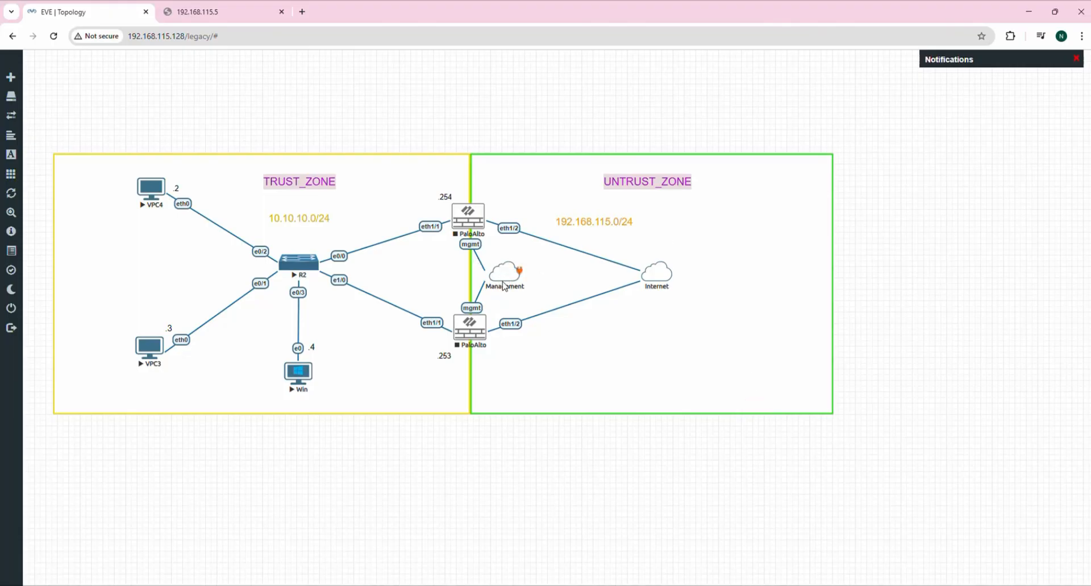
{"action": "left_click_drag", "start_coordinate": [506, 280], "coordinate": [470, 285]}
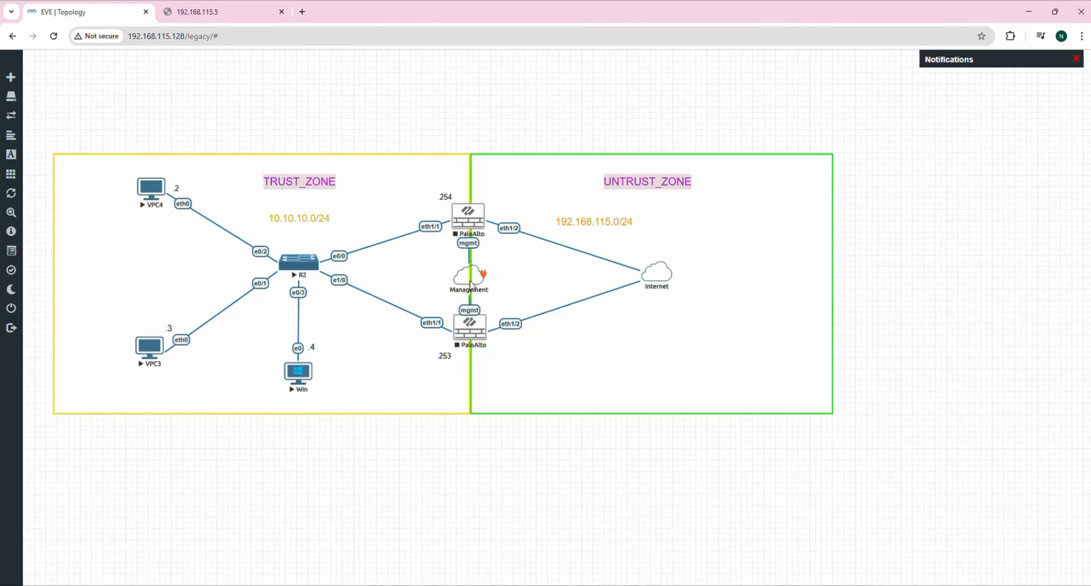
{"action": "right_click", "coordinate": [465, 223]}
{"action": "left_click", "coordinate": [516, 248]}
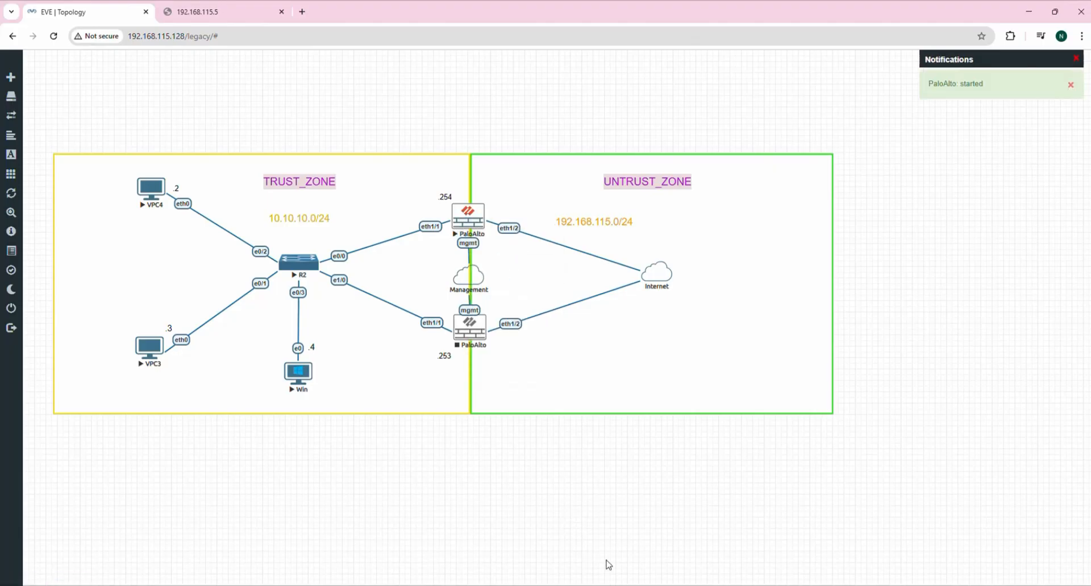
Open the upper PaloAlto's console, allowing the ultravnc_wrapper.bat launcher to run.
{"action": "mouse_move", "coordinate": [723, 585]}
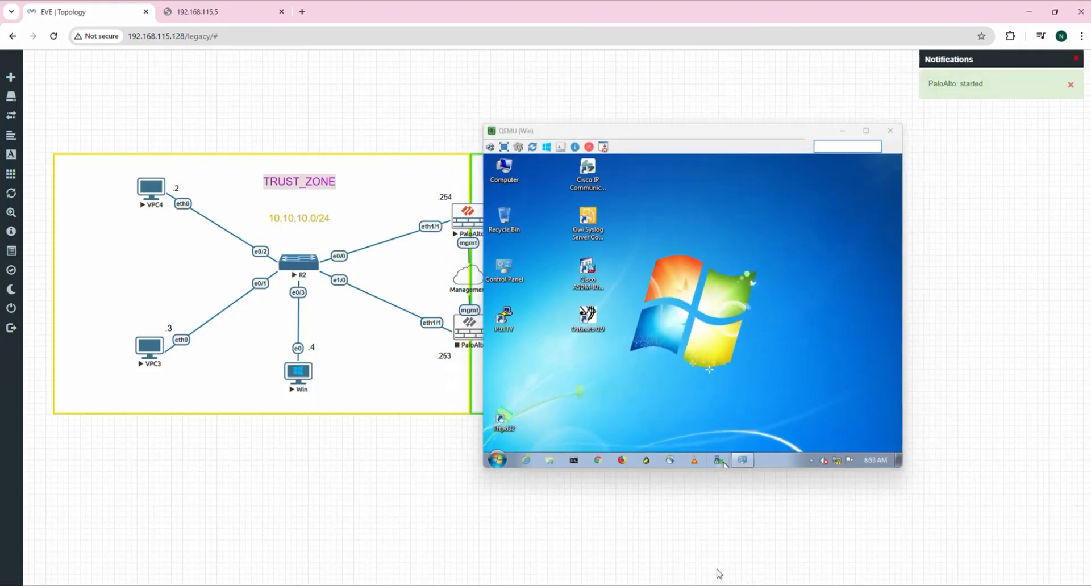
{"action": "left_click", "coordinate": [470, 222]}
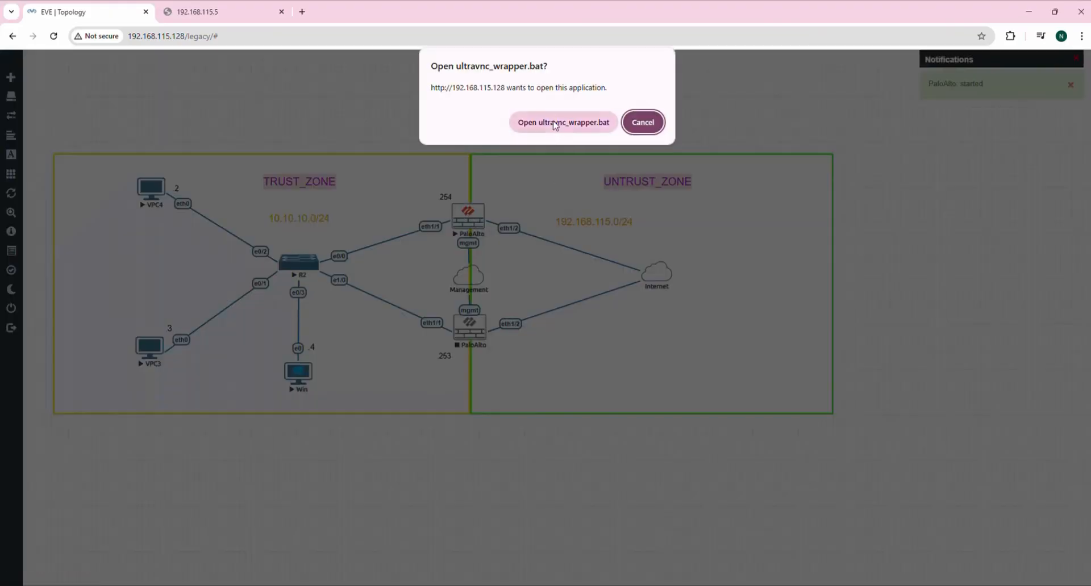
{"action": "left_click", "coordinate": [556, 123]}
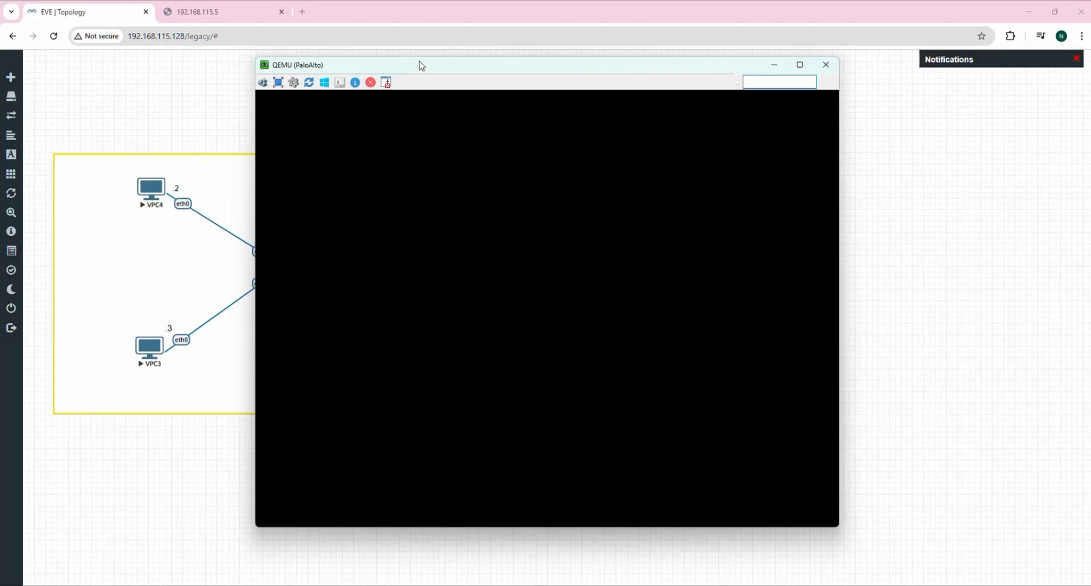
Move the PaloAlto console aside while PanOS boots to the PA-VM login prompt.
{"action": "left_click_drag", "start_coordinate": [420, 65], "coordinate": [517, 61]}
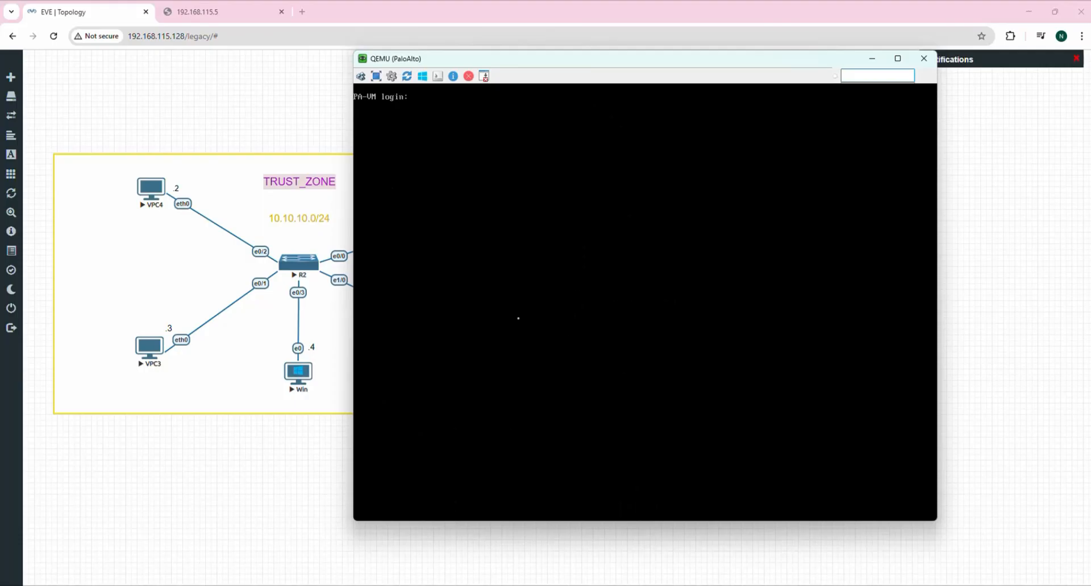
Attempt repeated admin logins on the PA-VM console, noting DHCP address 192.168.115.141.
{"action": "type", "text": "min"}
{"action": "key", "text": "Return"}
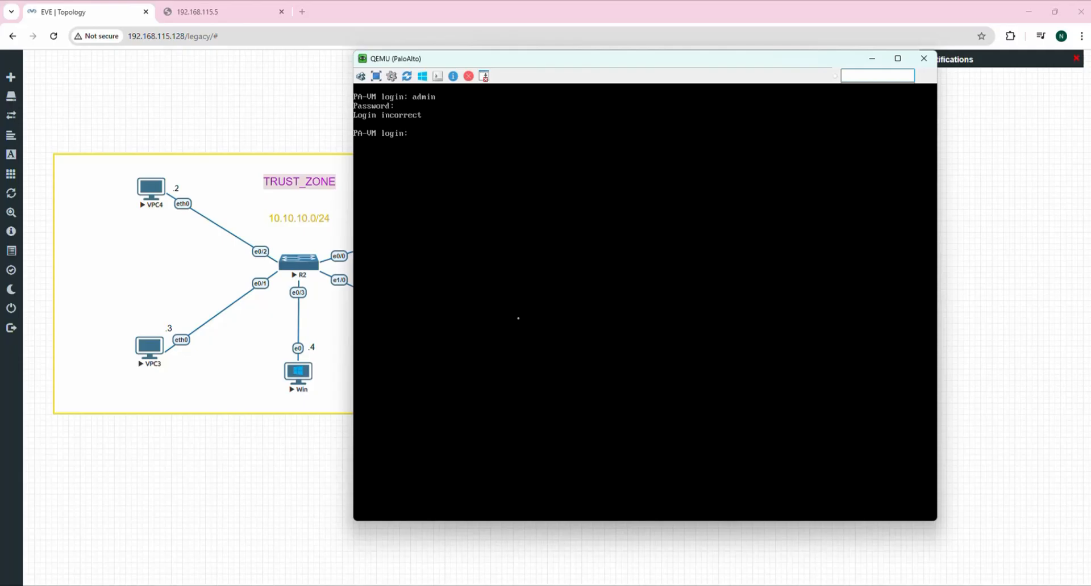
{"action": "type", "text": "admin"}
{"action": "key", "text": "Return"}
{"action": "key", "text": "Return"}
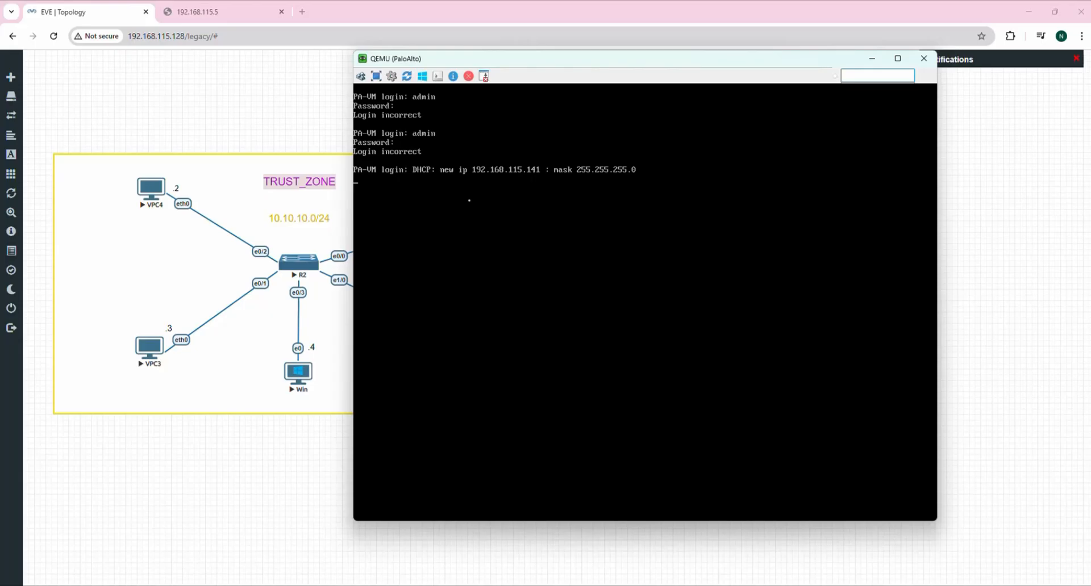
{"action": "key", "text": "Return"}
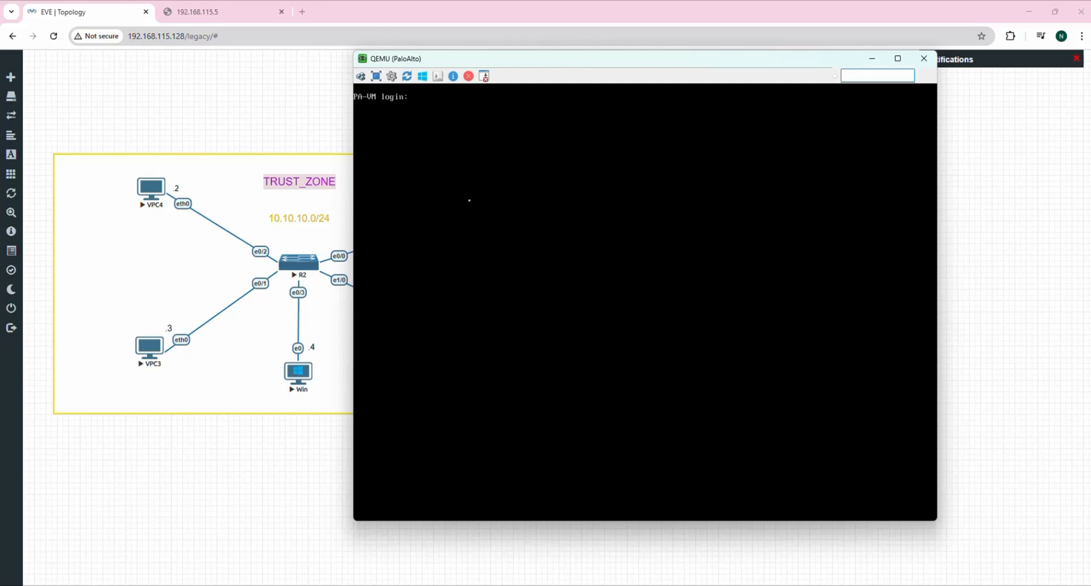
{"action": "type", "text": "admin"}
{"action": "key", "text": "Return"}
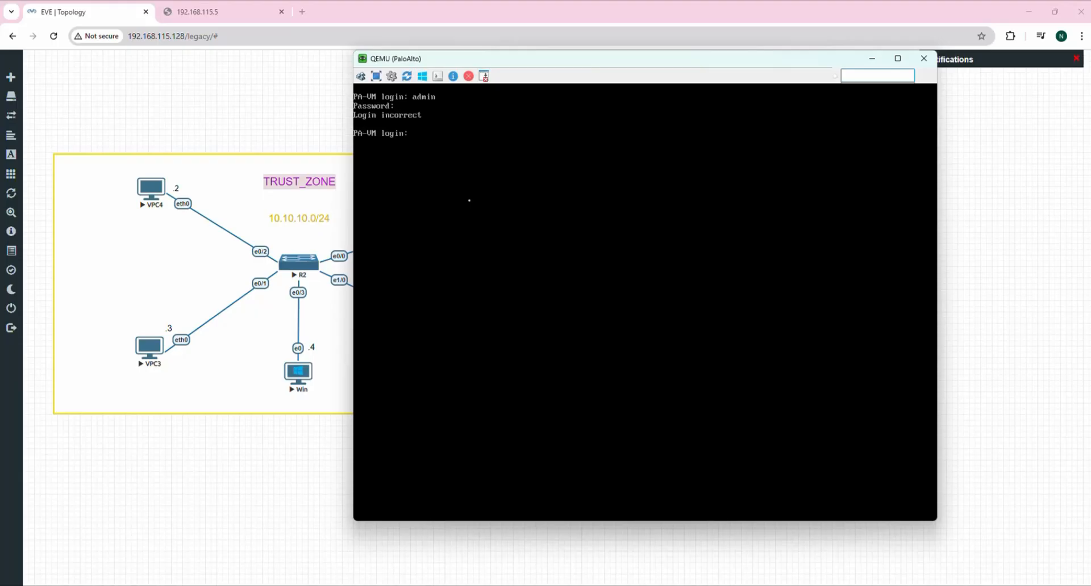
{"action": "type", "text": "admin"}
{"action": "key", "text": "Return"}
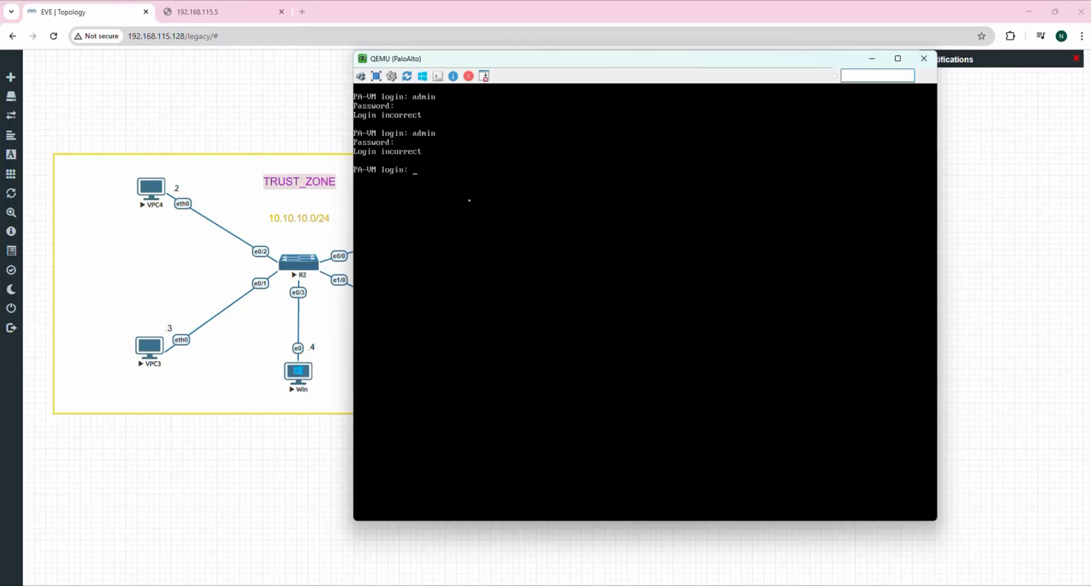
{"action": "type", "text": "admin"}
{"action": "key", "text": "Return"}
{"action": "key", "text": "Return"}
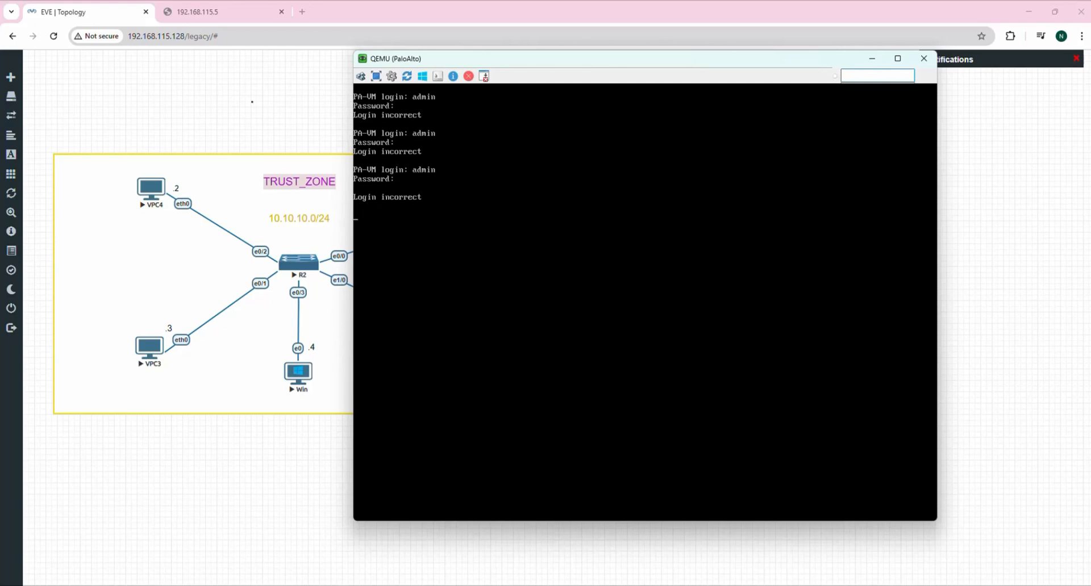
In the 192.168.115.5 Chrome tab, change the address to 192.168.115.141 and load it.
{"action": "left_click", "coordinate": [241, 34]}
{"action": "left_click", "coordinate": [241, 14]}
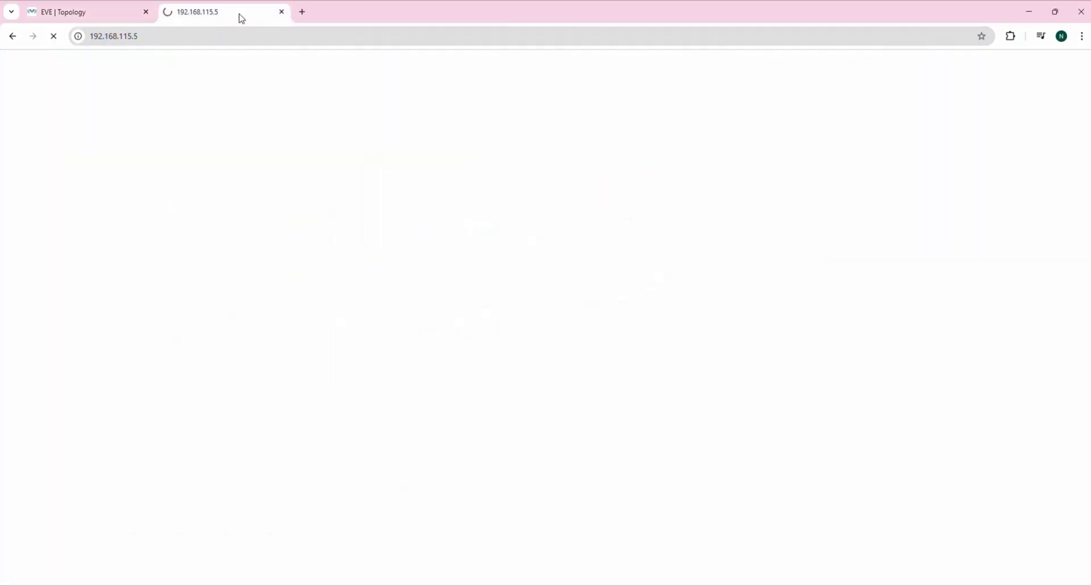
{"action": "left_click", "coordinate": [208, 38]}
{"action": "left_click", "coordinate": [211, 37]}
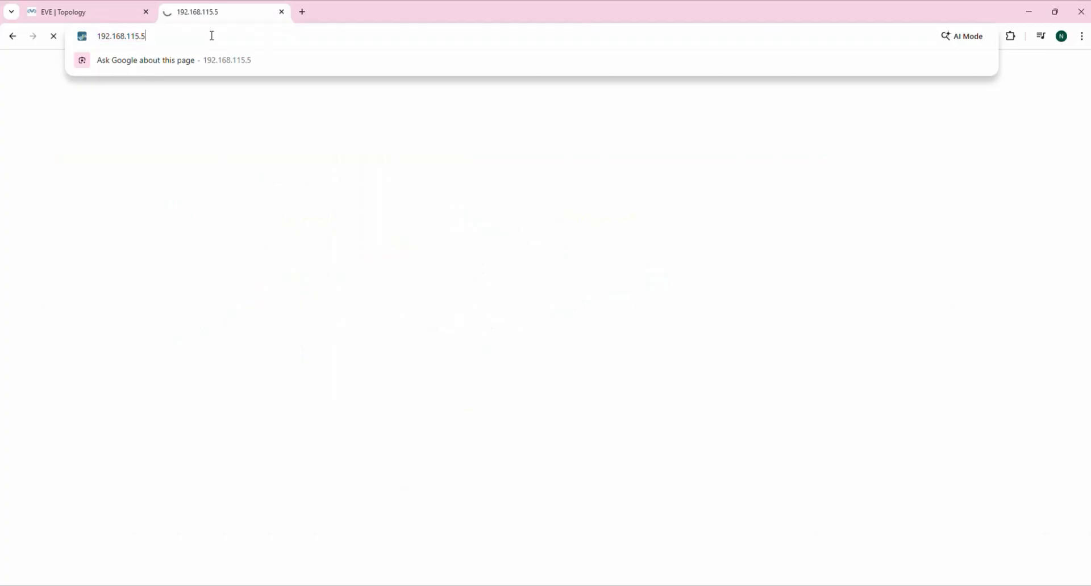
{"action": "key", "text": "BackSpace"}
{"action": "type", "text": "1"}
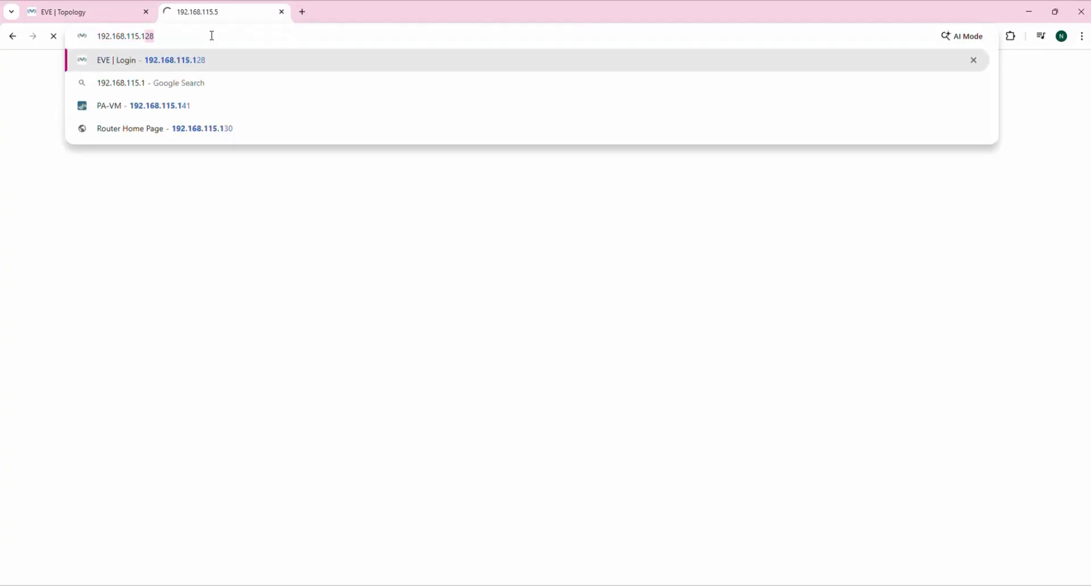
{"action": "type", "text": "41"}
{"action": "key", "text": "Return"}
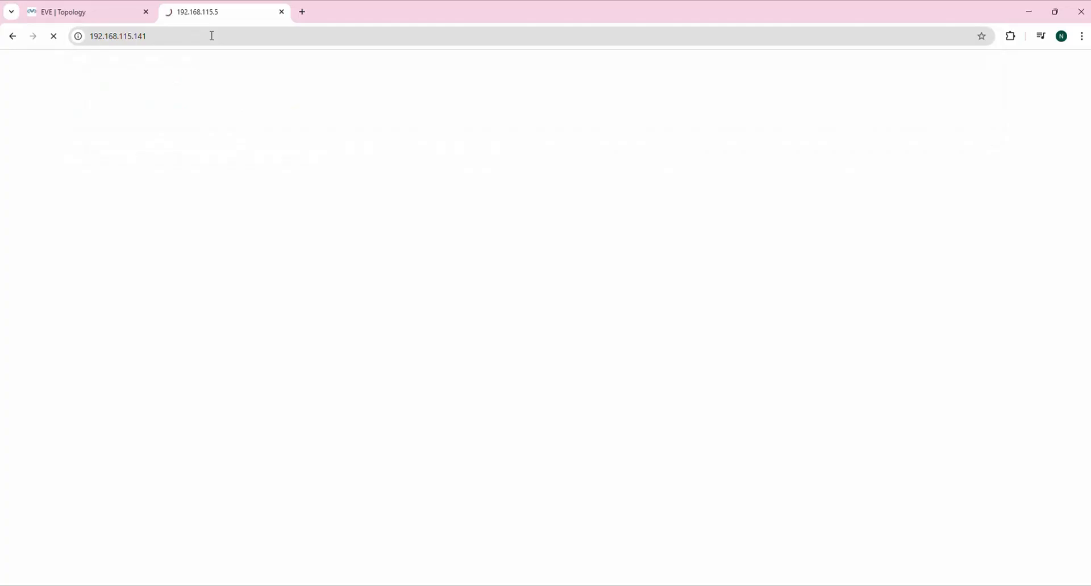
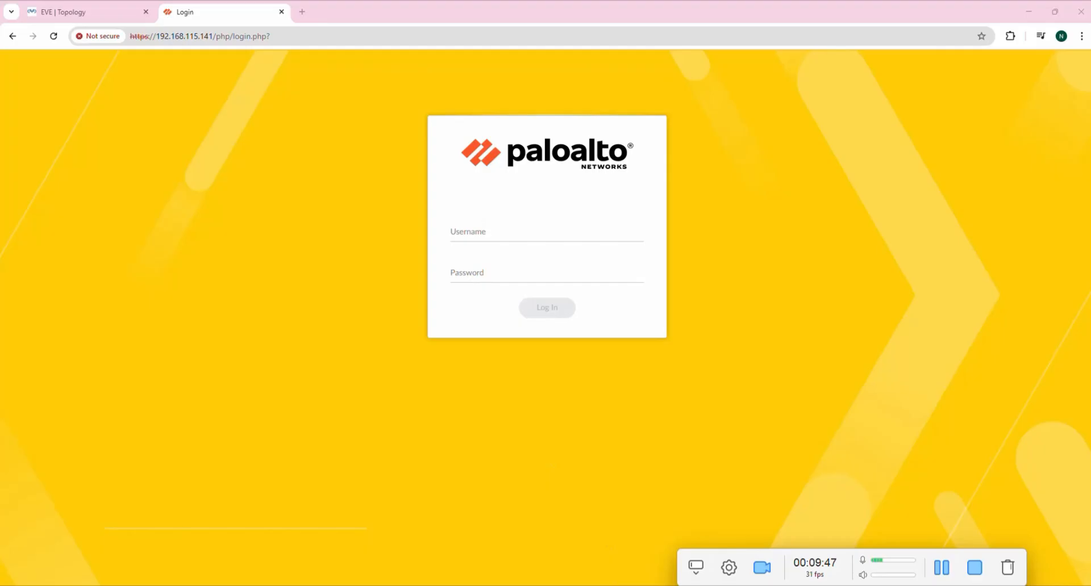
Log in as admin on the PaloAlto QEMU console and replace the default admin password.
{"action": "mouse_move", "coordinate": [725, 583]}
{"action": "left_click", "coordinate": [742, 545]}
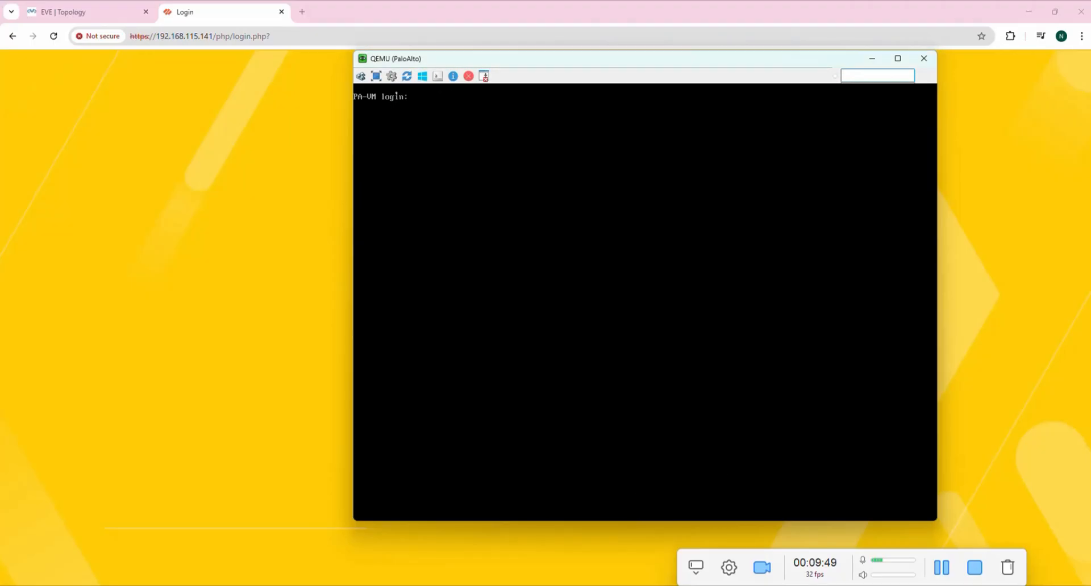
{"action": "type", "text": "admin"}
{"action": "key", "text": "Return"}
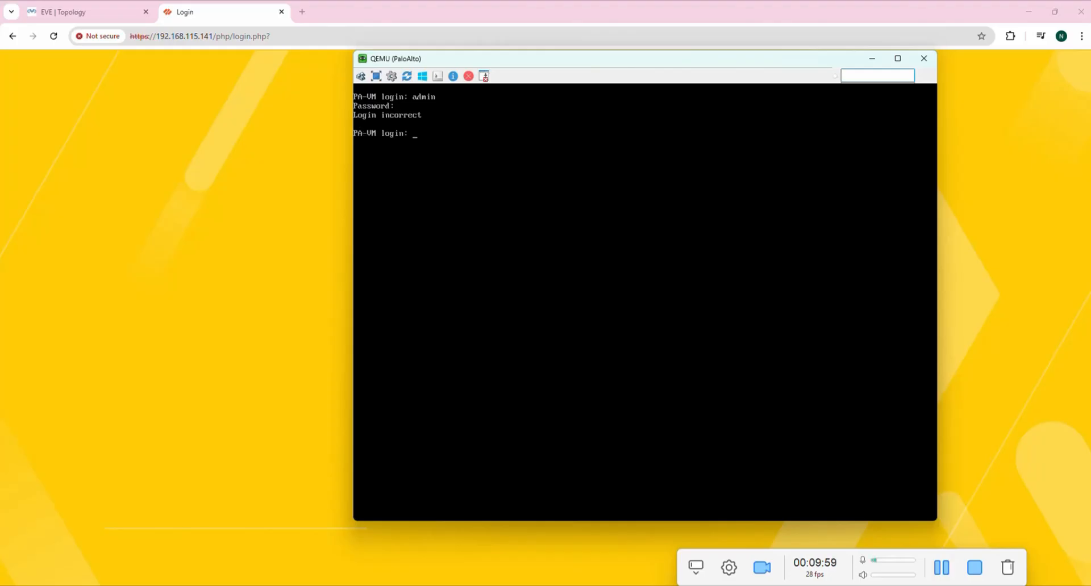
{"action": "type", "text": "admin"}
{"action": "key", "text": "Return"}
{"action": "key", "text": "Return"}
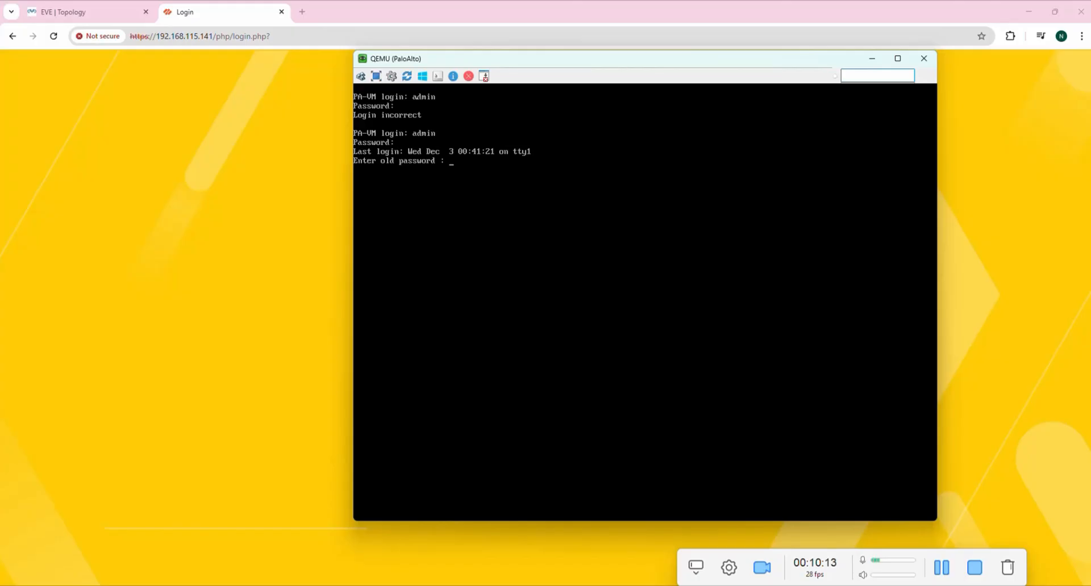
{"action": "key", "text": "Return"}
{"action": "key", "text": "Return"}
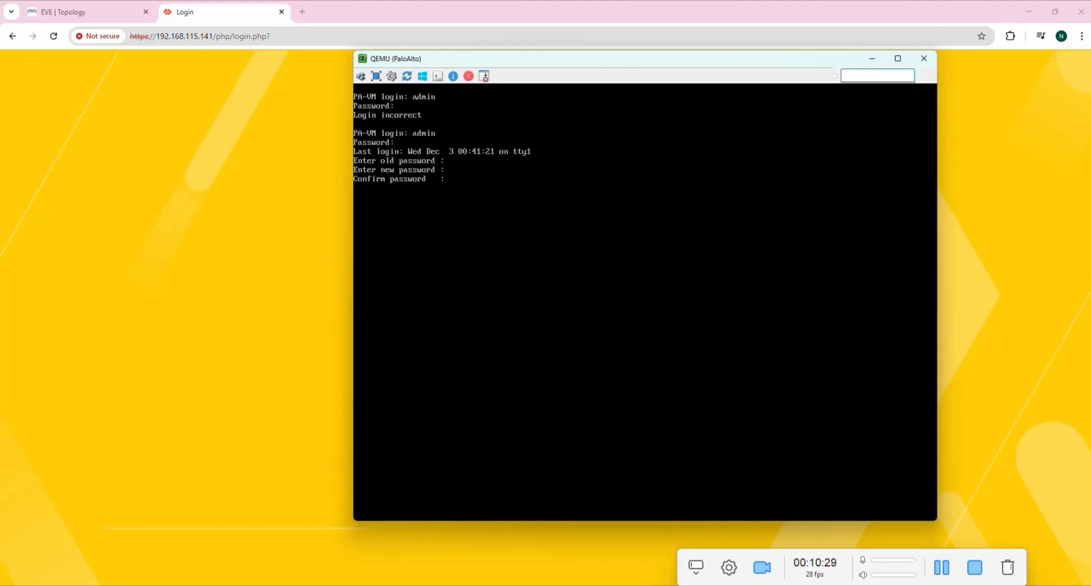
{"action": "key", "text": "Return"}
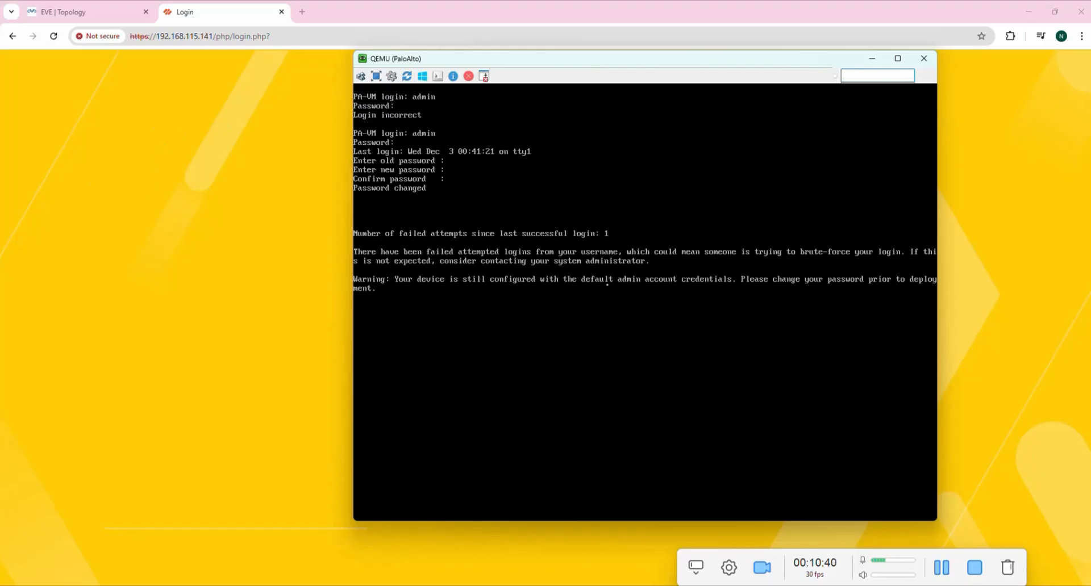
{"action": "key", "text": "Return"}
Sign in to the PAN-OS web GUI with the default admin credentials.
{"action": "left_click", "coordinate": [874, 59]}
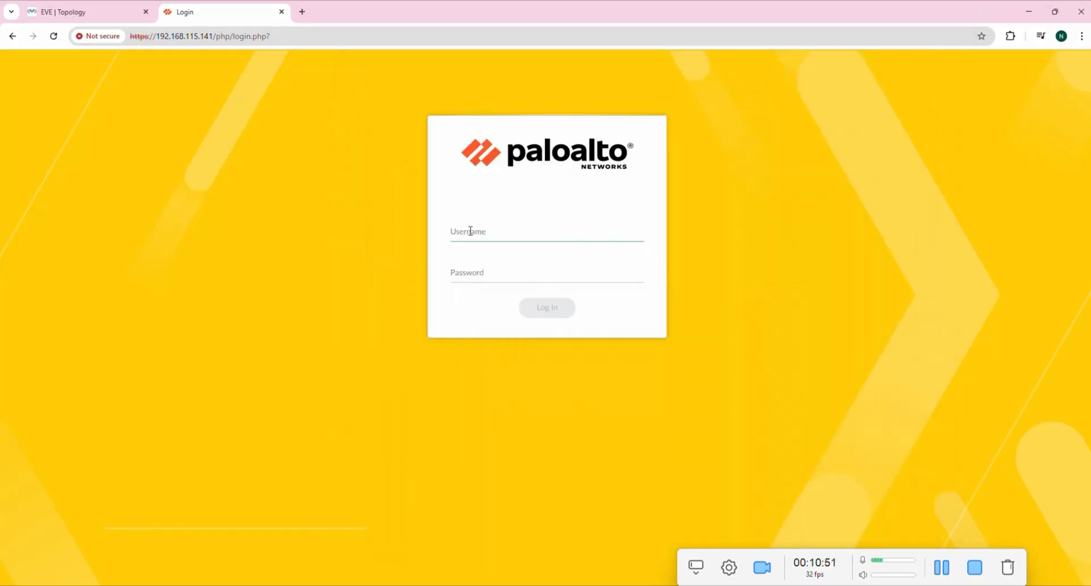
{"action": "type", "text": "admin"}
{"action": "key", "text": "Tab"}
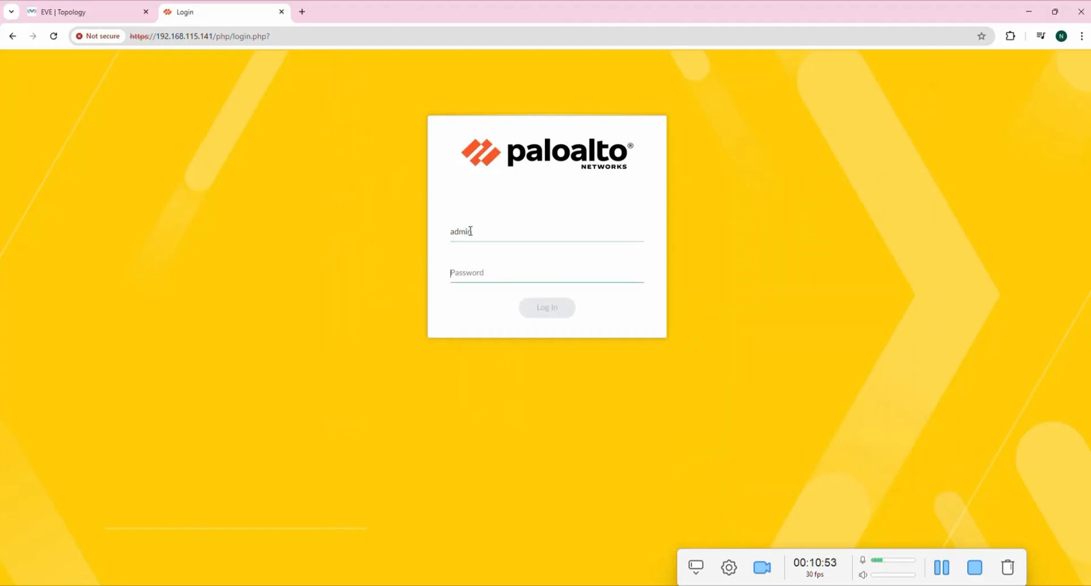
{"action": "type", "text": "admin"}
{"action": "key", "text": "Return"}
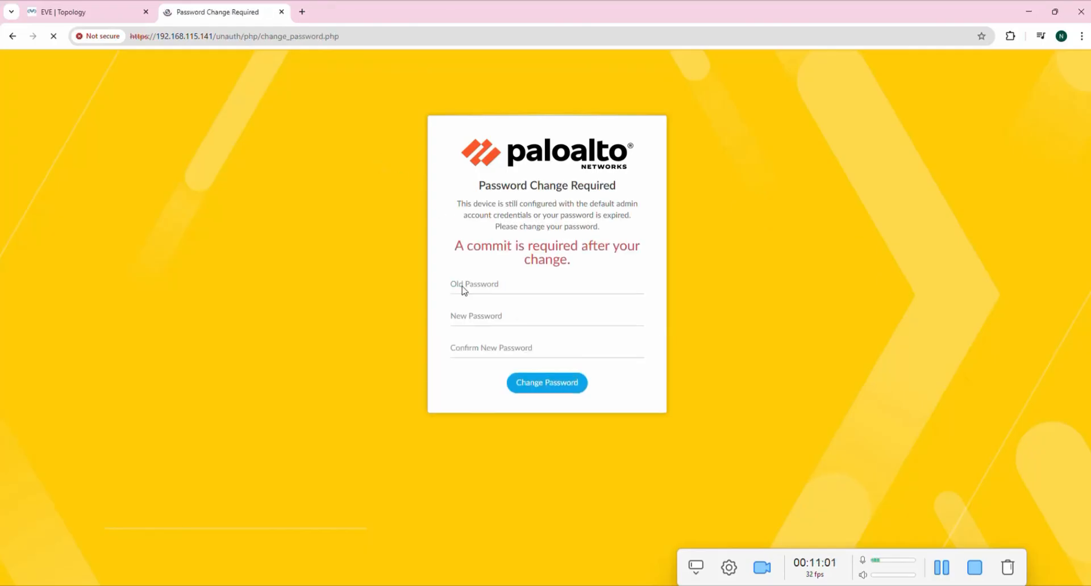
Complete the Password Change Required form with the old and new web passwords.
{"action": "left_click", "coordinate": [468, 282]}
{"action": "type", "text": "admin"}
{"action": "key", "text": "Tab"}
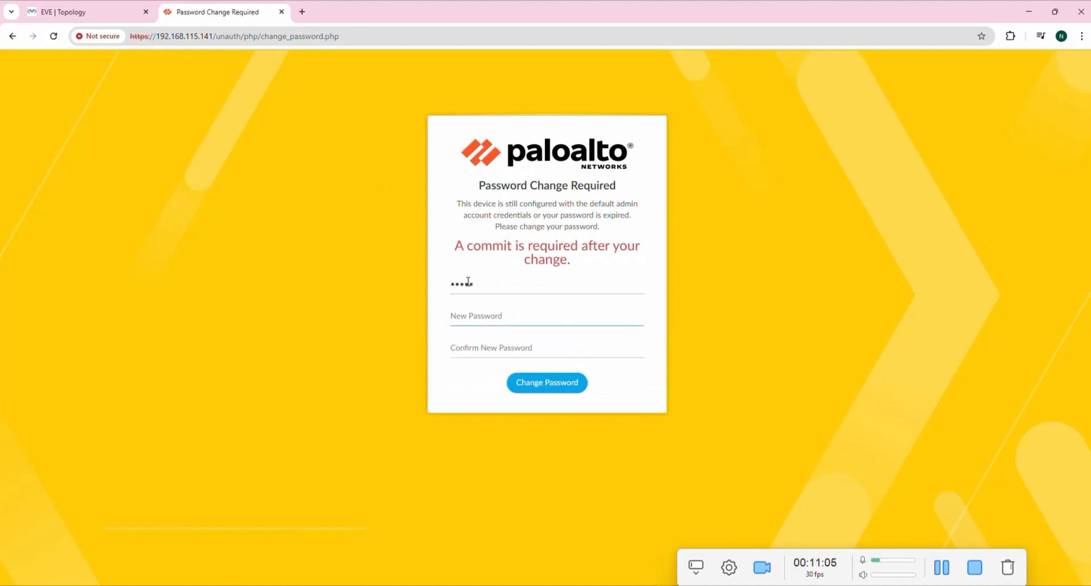
{"action": "type", "text": "Admin@123"}
{"action": "key", "text": "Tab"}
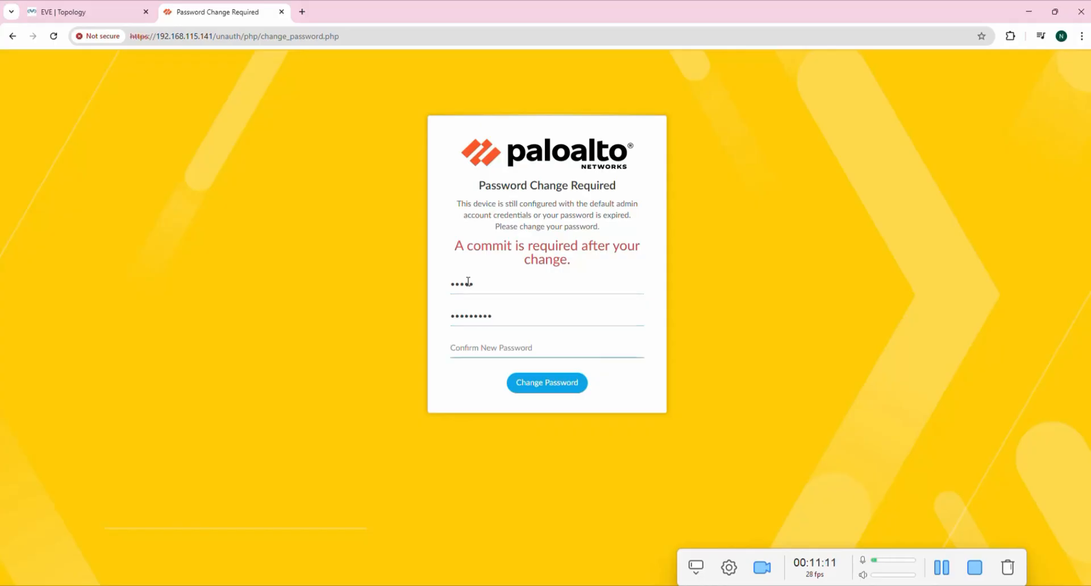
{"action": "type", "text": "Admin@123"}
{"action": "left_click", "coordinate": [545, 385]}
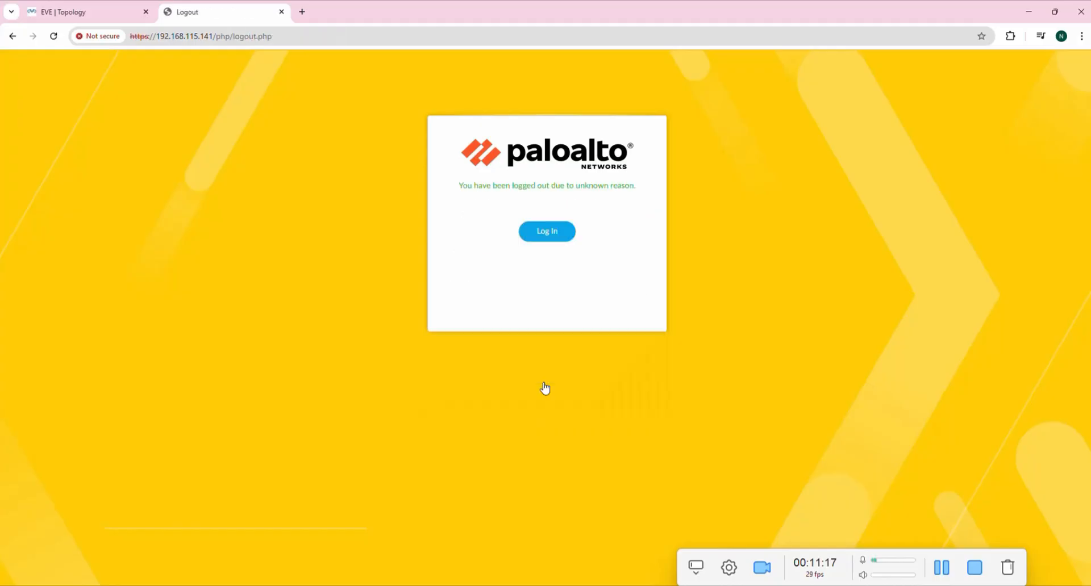
Log back in as admin using the new password.
{"action": "left_click", "coordinate": [547, 233]}
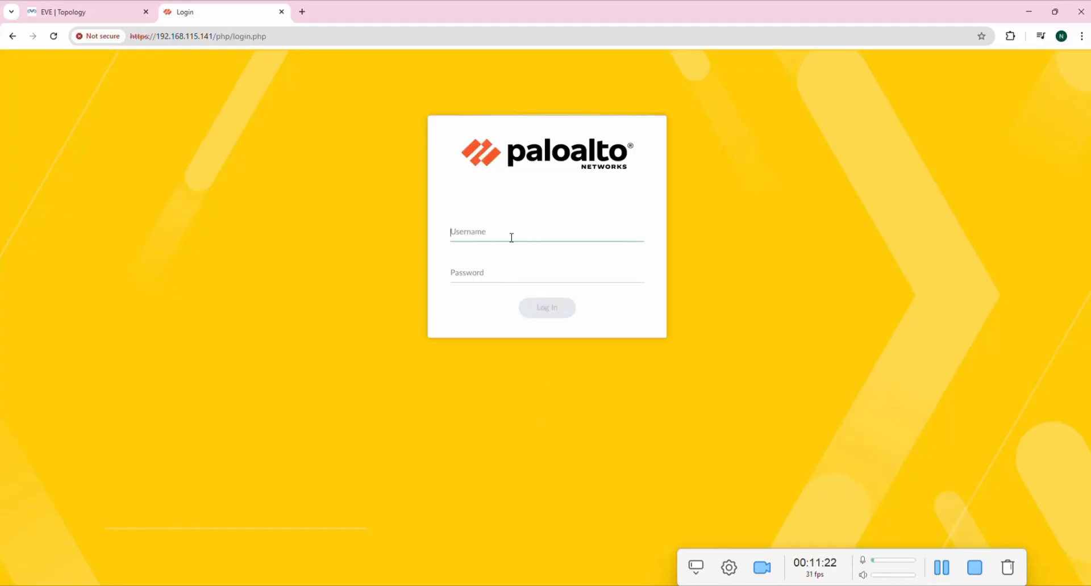
{"action": "type", "text": "admin"}
{"action": "key", "text": "Tab"}
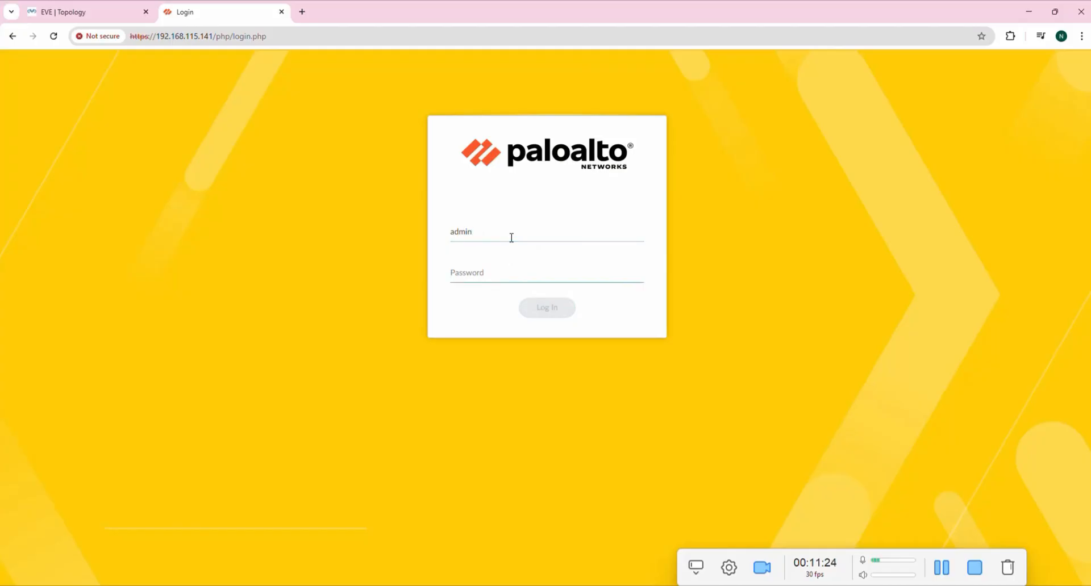
{"action": "type", "text": "••••"}
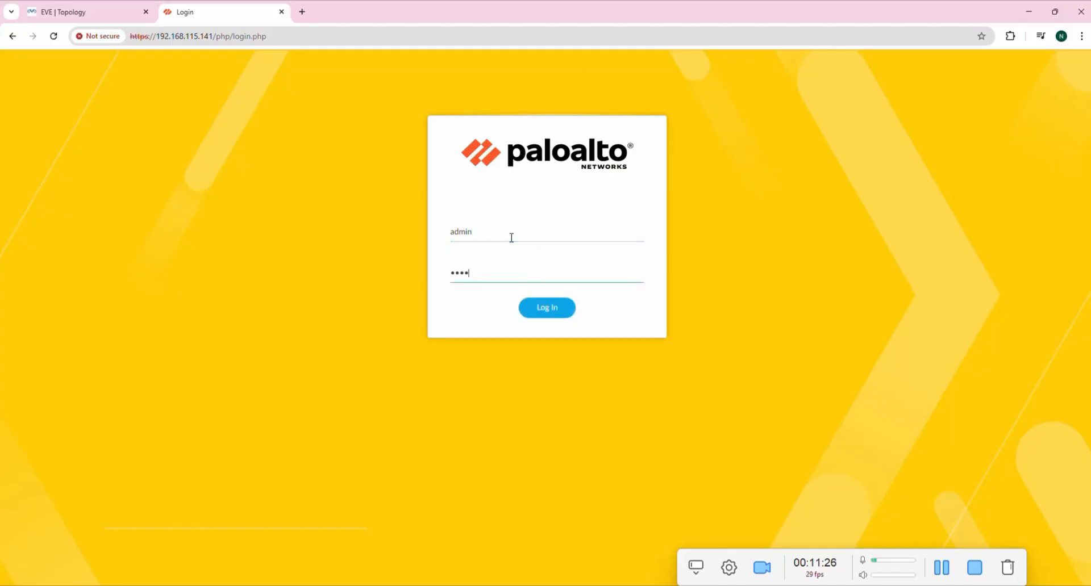
{"action": "type", "text": "•••••"}
{"action": "left_click", "coordinate": [548, 313]}
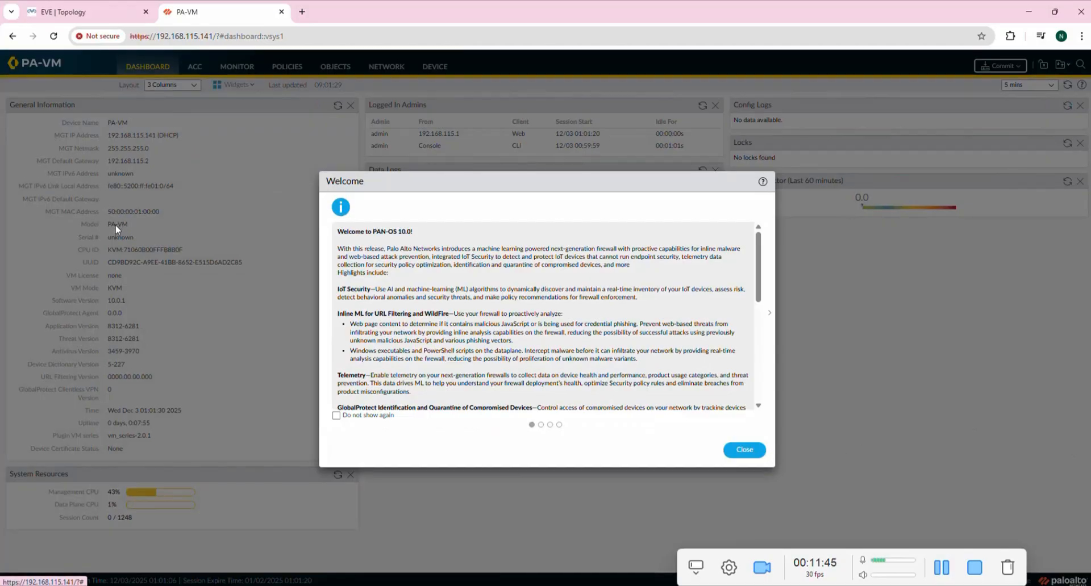
Show the EVE lab topology, moving the QEMU firewall console left and minimizing it.
{"action": "left_click", "coordinate": [76, 10]}
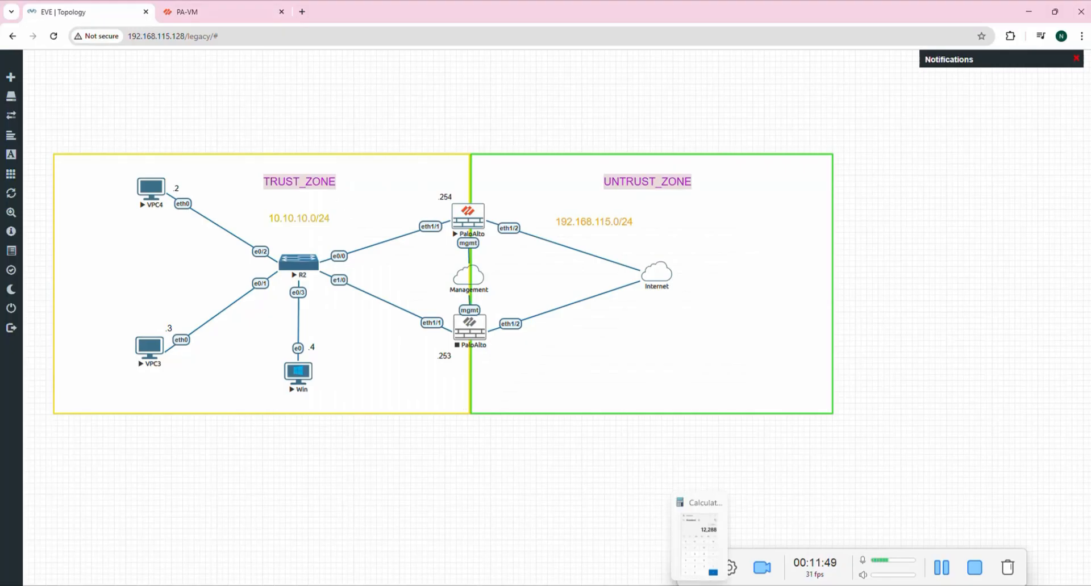
{"action": "mouse_move", "coordinate": [728, 577]}
{"action": "left_click", "coordinate": [770, 563]}
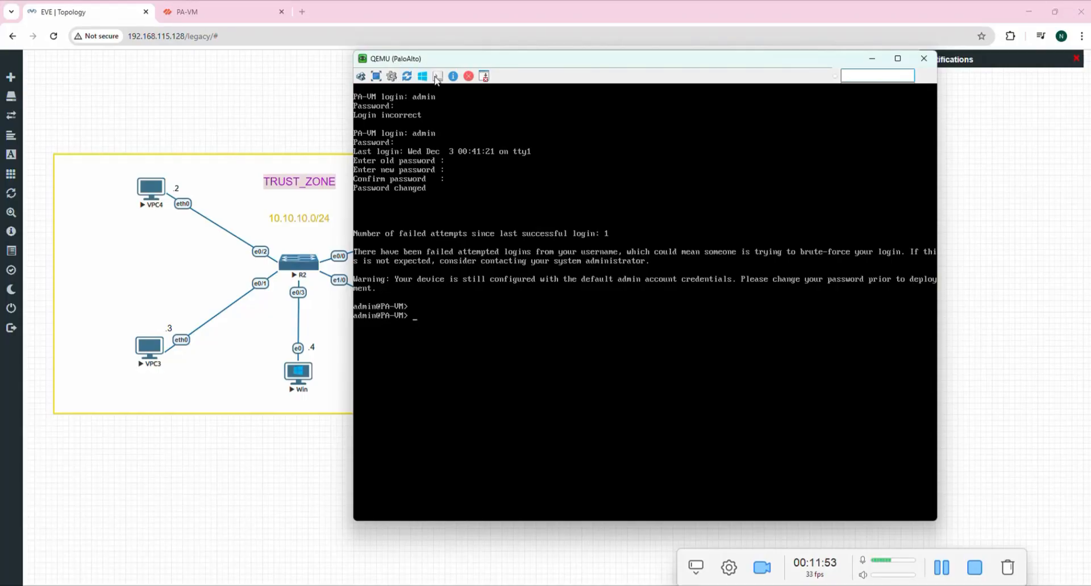
{"action": "left_click", "coordinate": [872, 58]}
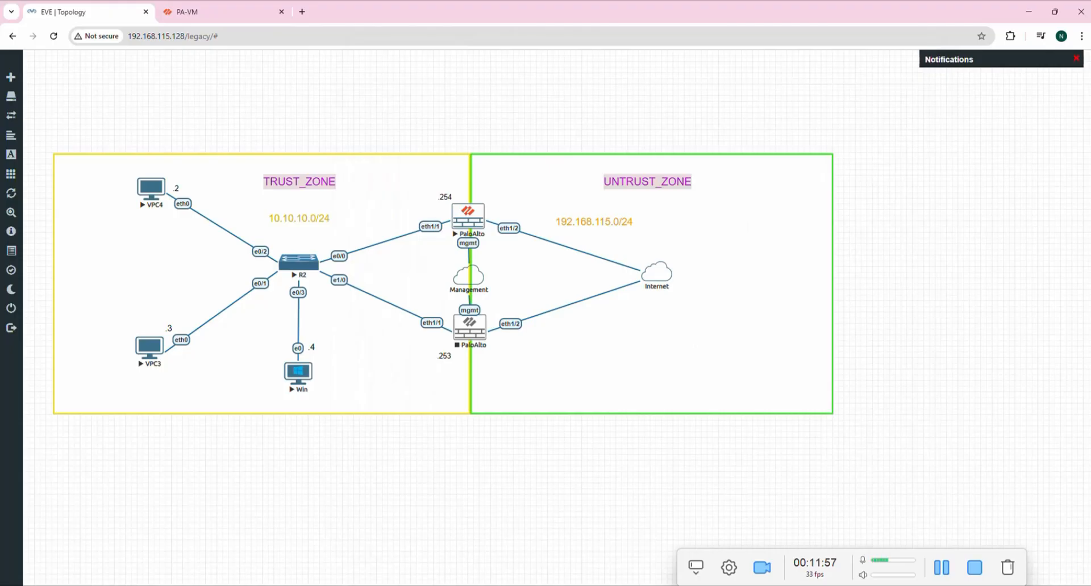
{"action": "mouse_move", "coordinate": [762, 580]}
{"action": "left_click", "coordinate": [783, 549]}
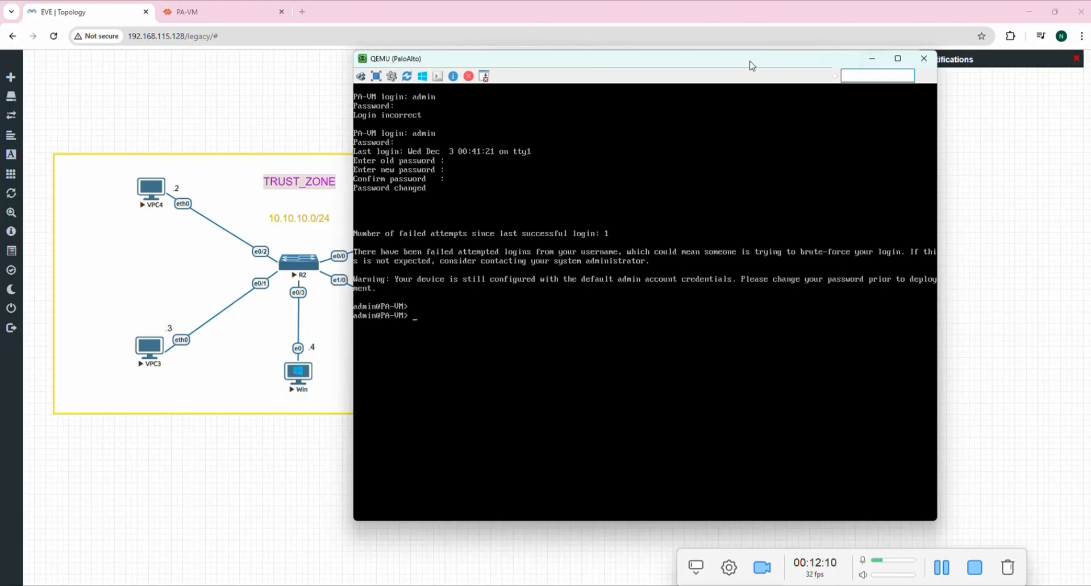
{"action": "left_click_drag", "start_coordinate": [750, 65], "coordinate": [654, 85]}
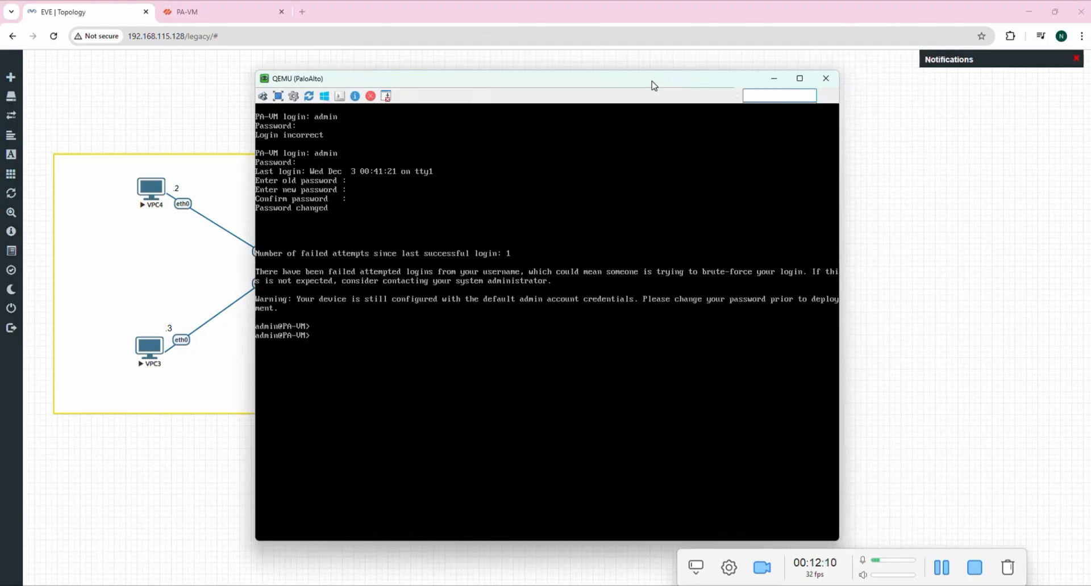
{"action": "left_click", "coordinate": [774, 79]}
SSH from SuperPuTTY to the firewall at 192.168.115.141, accept the host key, and log in as admin.
{"action": "left_click", "coordinate": [749, 585]}
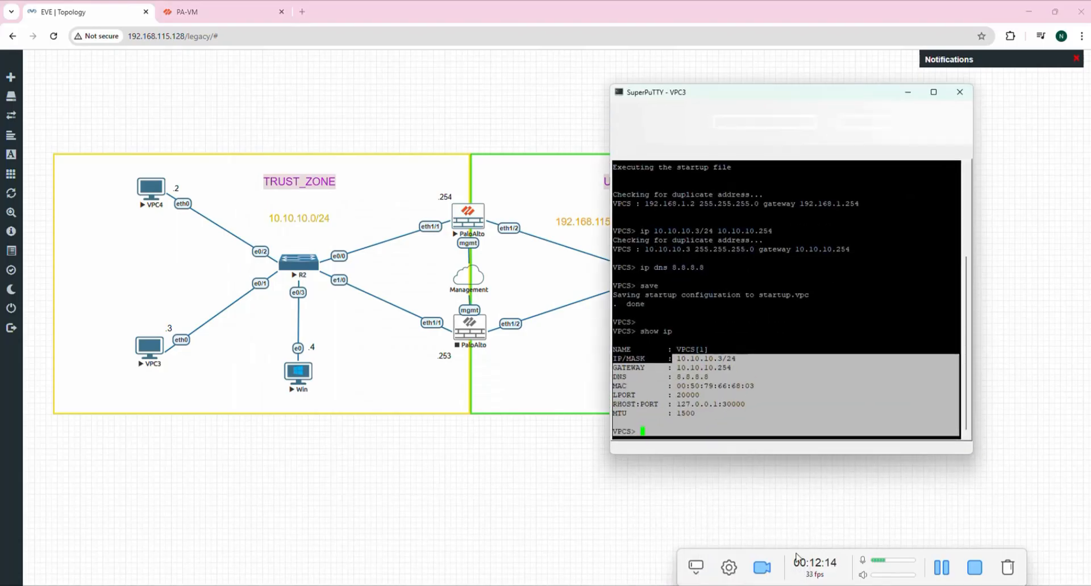
{"action": "left_click_drag", "start_coordinate": [764, 101], "coordinate": [655, 102]}
{"action": "left_click", "coordinate": [630, 119]}
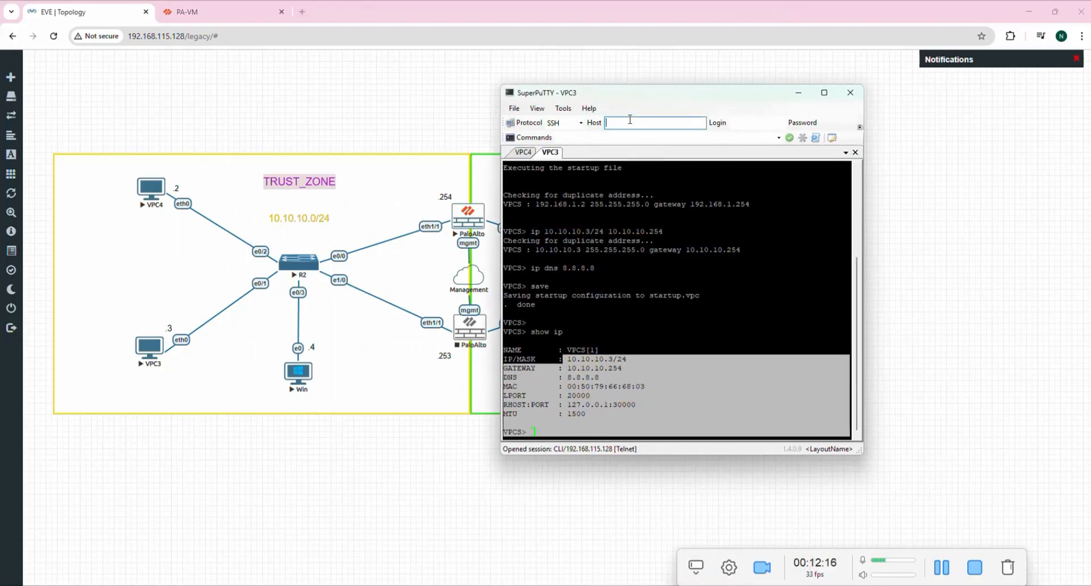
{"action": "type", "text": "192.168.115.141"}
{"action": "key", "text": "Return"}
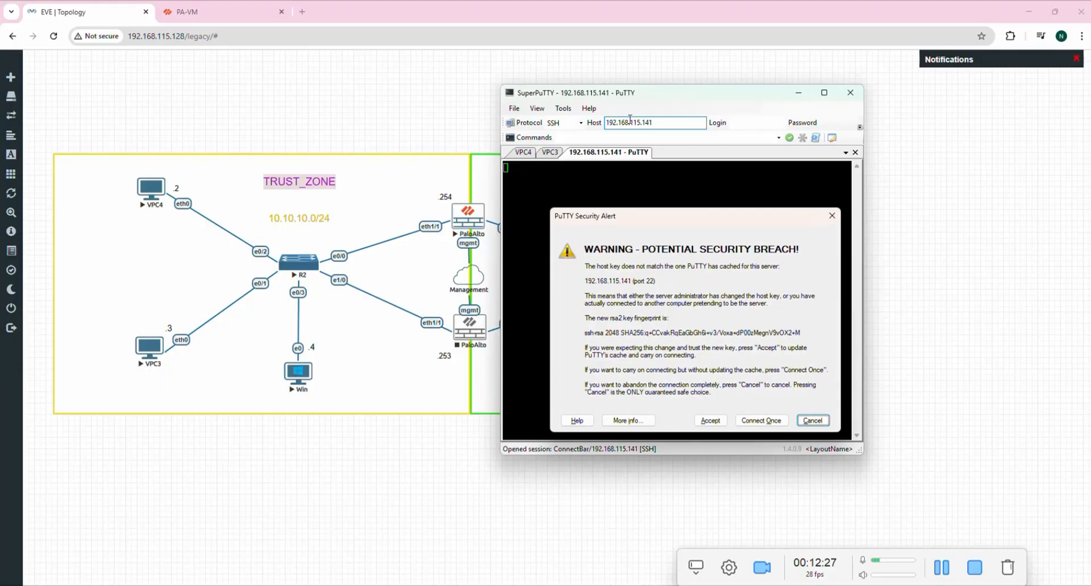
{"action": "left_click", "coordinate": [711, 420]}
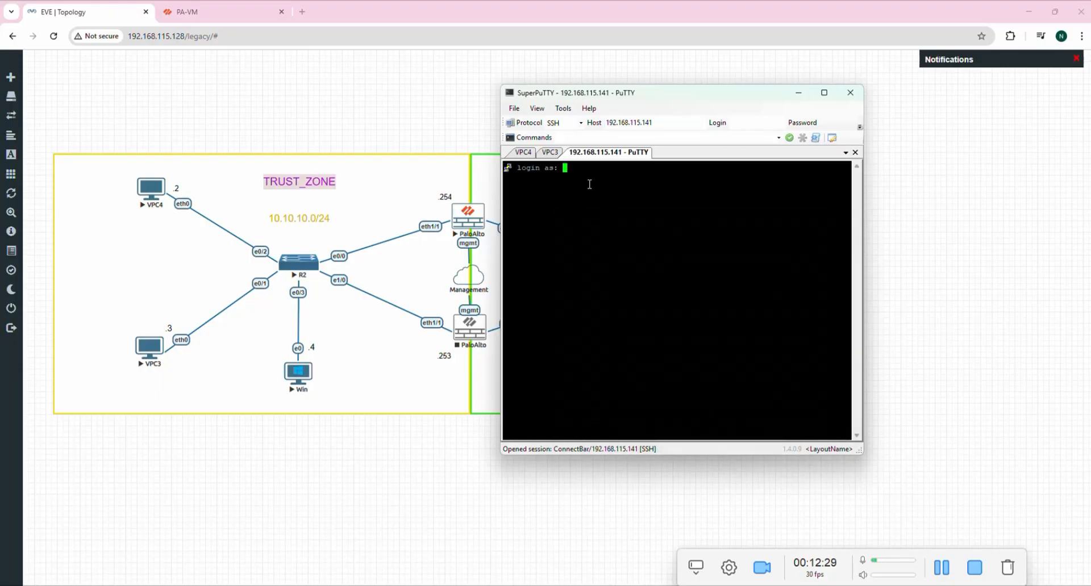
{"action": "type", "text": "admin"}
{"action": "key", "text": "Return"}
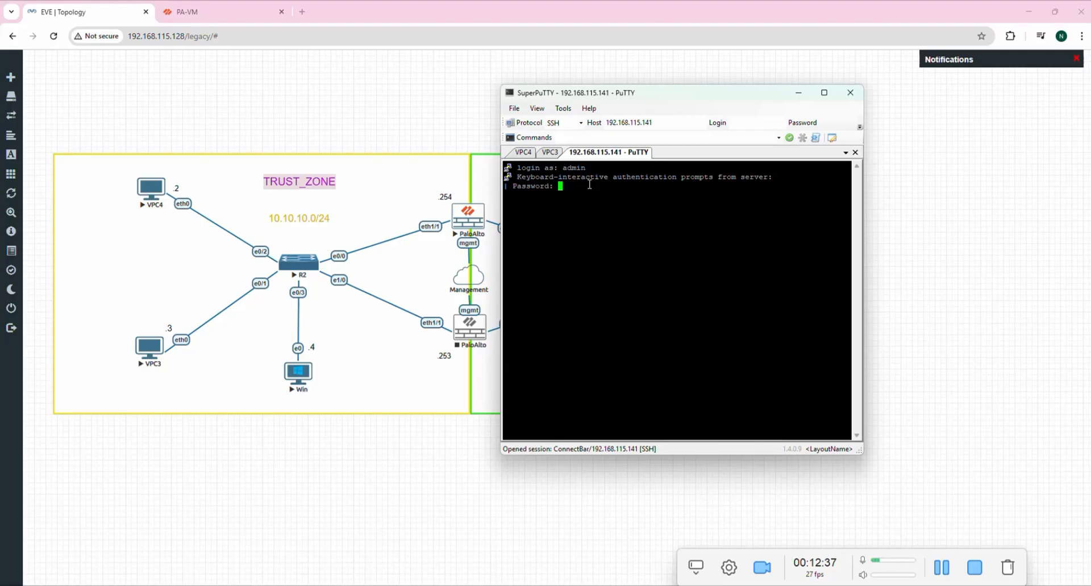
{"action": "key", "text": "Return"}
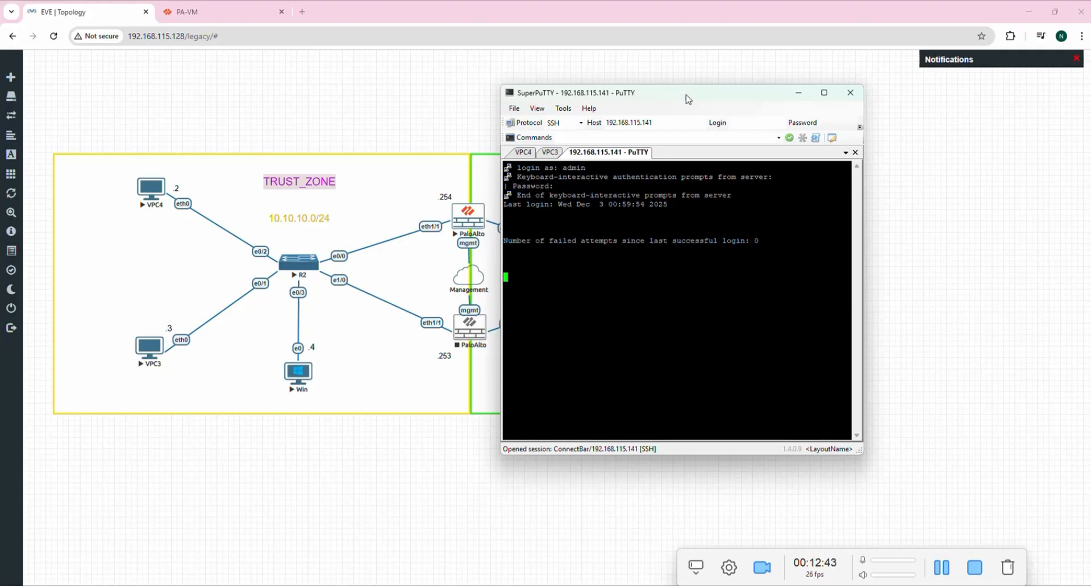
Enlarge the SSH window and run 'show system info'.
{"action": "left_click_drag", "start_coordinate": [685, 97], "coordinate": [539, 77]}
{"action": "left_click_drag", "start_coordinate": [714, 427], "coordinate": [835, 474]}
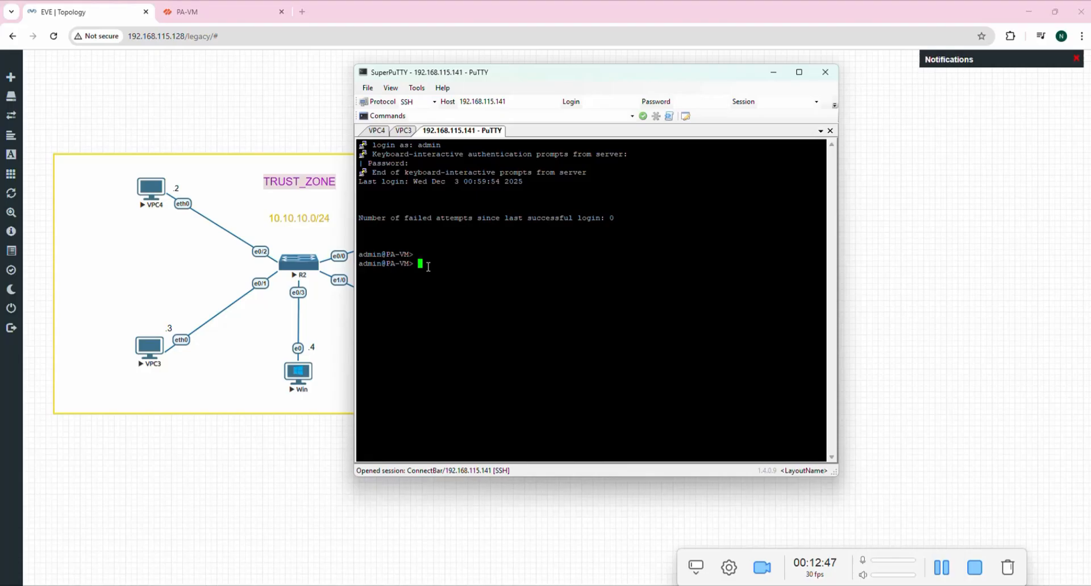
{"action": "type", "text": "show system info"}
{"action": "key", "text": "Return"}
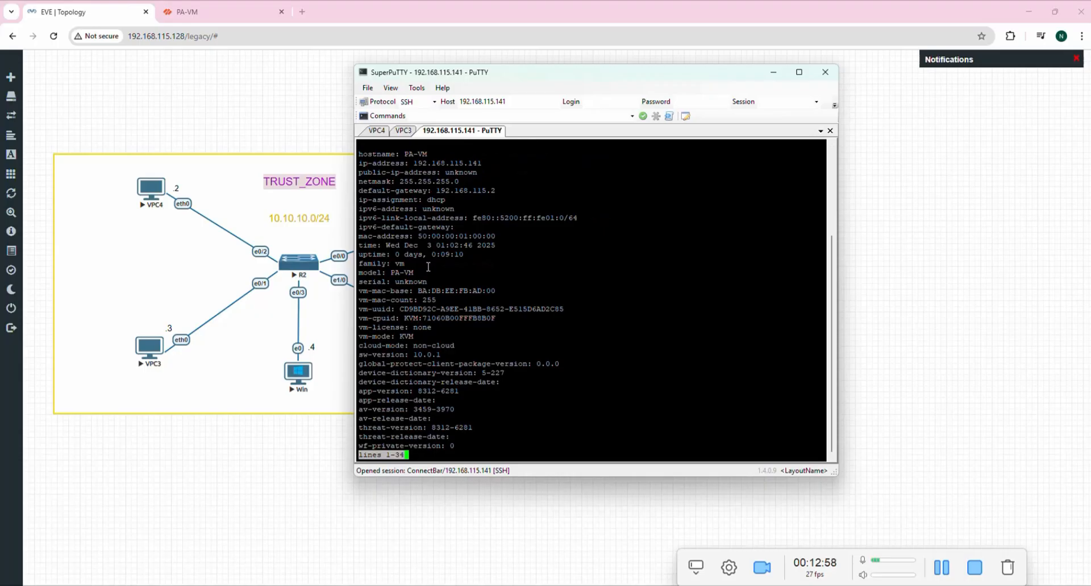
Highlight management IP 192.168.115.141, netmask and gateway 192.168.115.2 in the output.
{"action": "left_click_drag", "start_coordinate": [437, 191], "coordinate": [502, 192]}
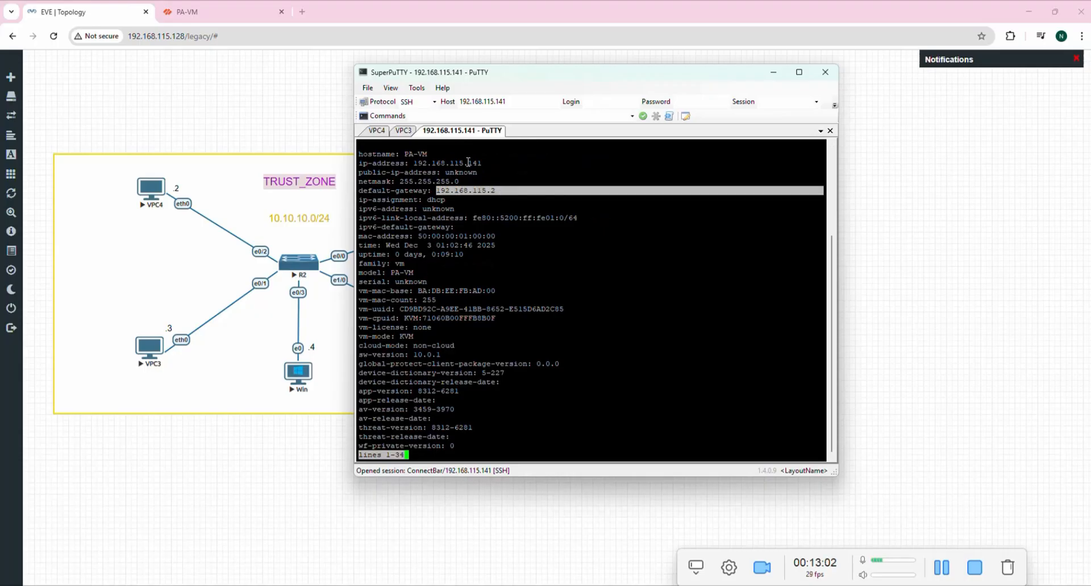
{"action": "left_click_drag", "start_coordinate": [464, 163], "coordinate": [489, 164]}
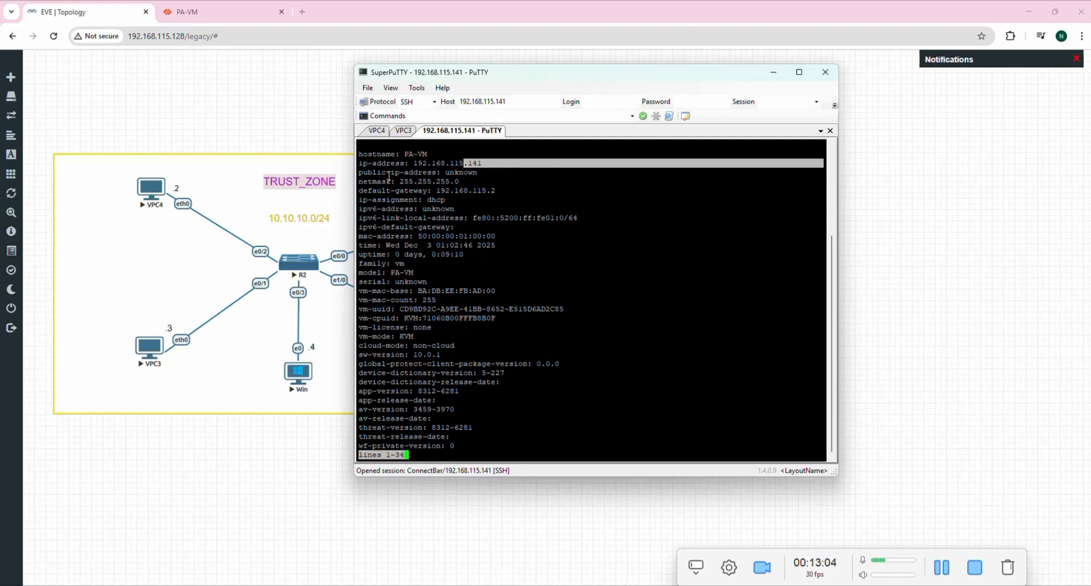
{"action": "left_click_drag", "start_coordinate": [377, 181], "coordinate": [493, 195]}
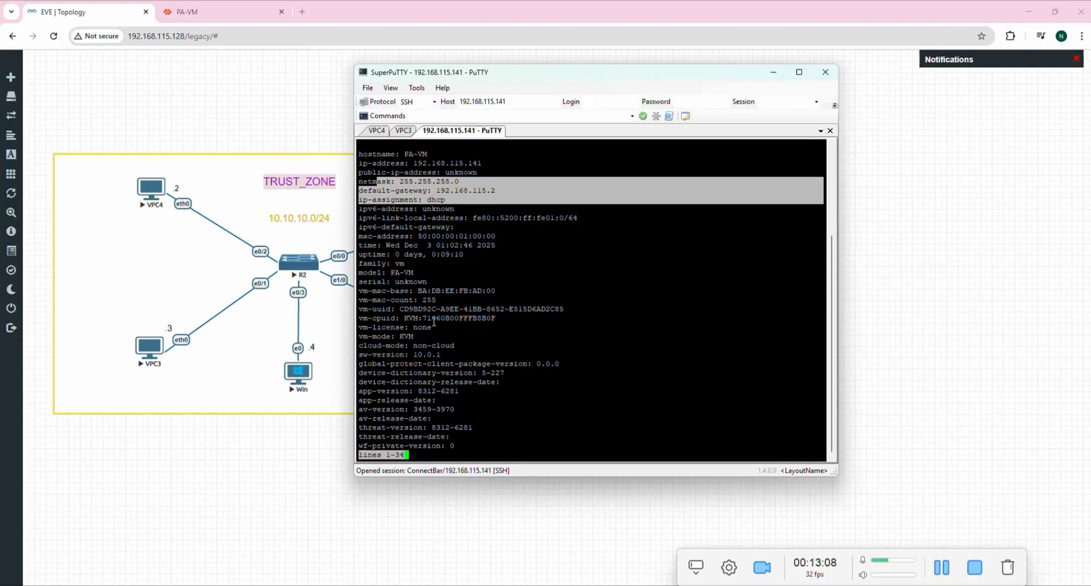
{"action": "scroll", "coordinate": [434, 323], "scroll_direction": "up", "scroll_amount": 5}
{"action": "scroll", "coordinate": [434, 322], "scroll_direction": "down", "scroll_amount": 5}
{"action": "left_click_drag", "start_coordinate": [509, 76], "coordinate": [670, 102]}
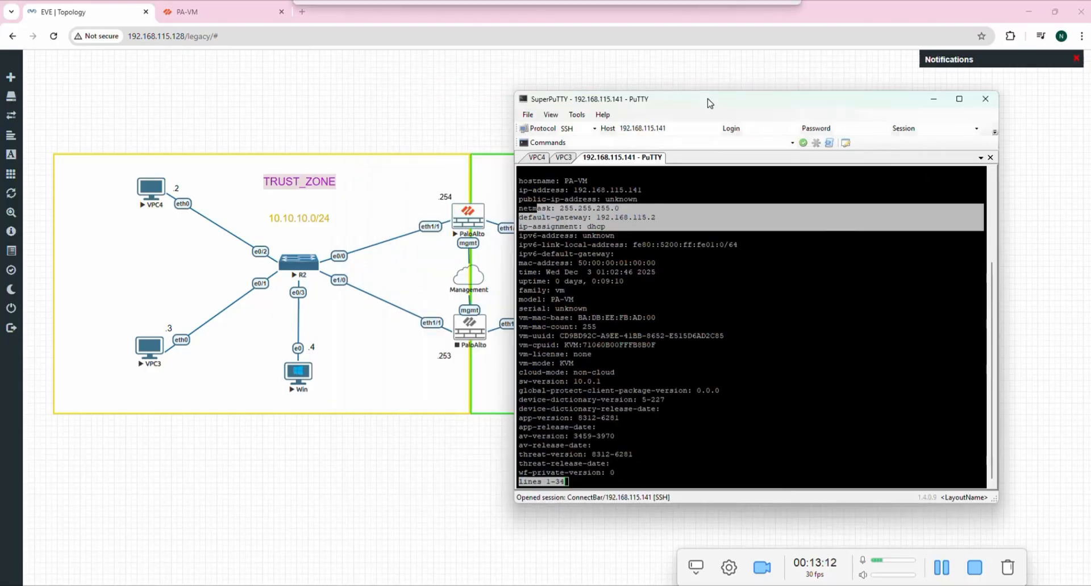
{"action": "scroll", "coordinate": [703, 211], "scroll_direction": "up", "scroll_amount": 5}
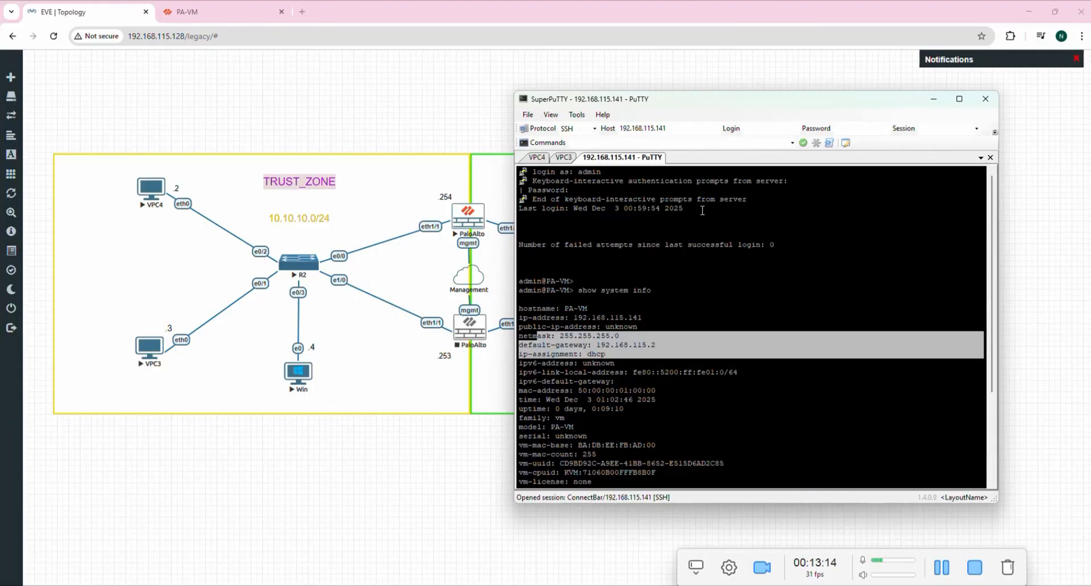
{"action": "scroll", "coordinate": [615, 401], "scroll_direction": "down", "scroll_amount": 5}
{"action": "left_click_drag", "start_coordinate": [740, 107], "coordinate": [645, 95]}
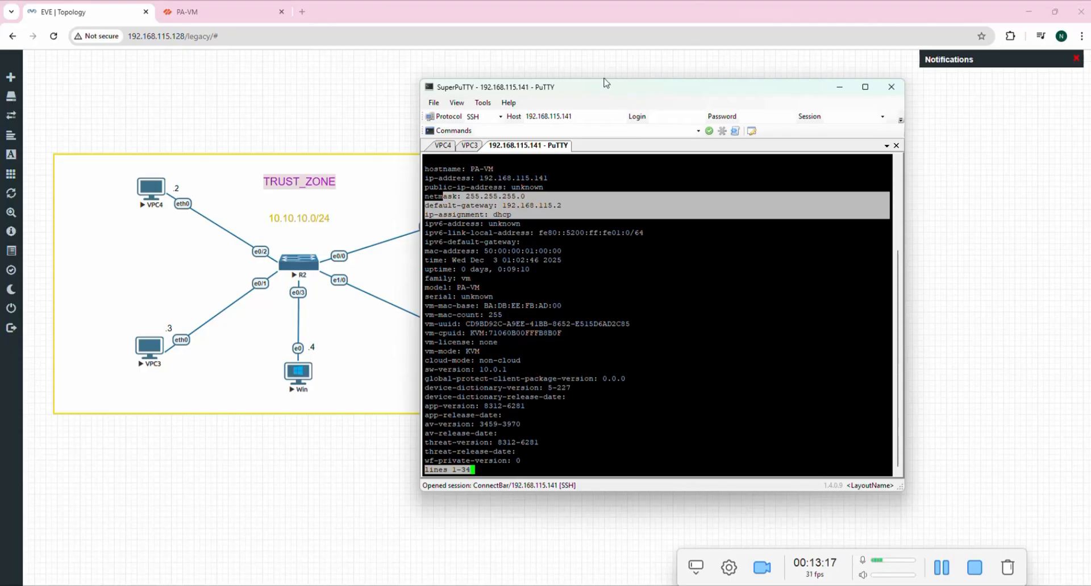
Dismiss the PAN-OS welcome notice and edit the Services settings under Device > Setup.
{"action": "left_click", "coordinate": [188, 12]}
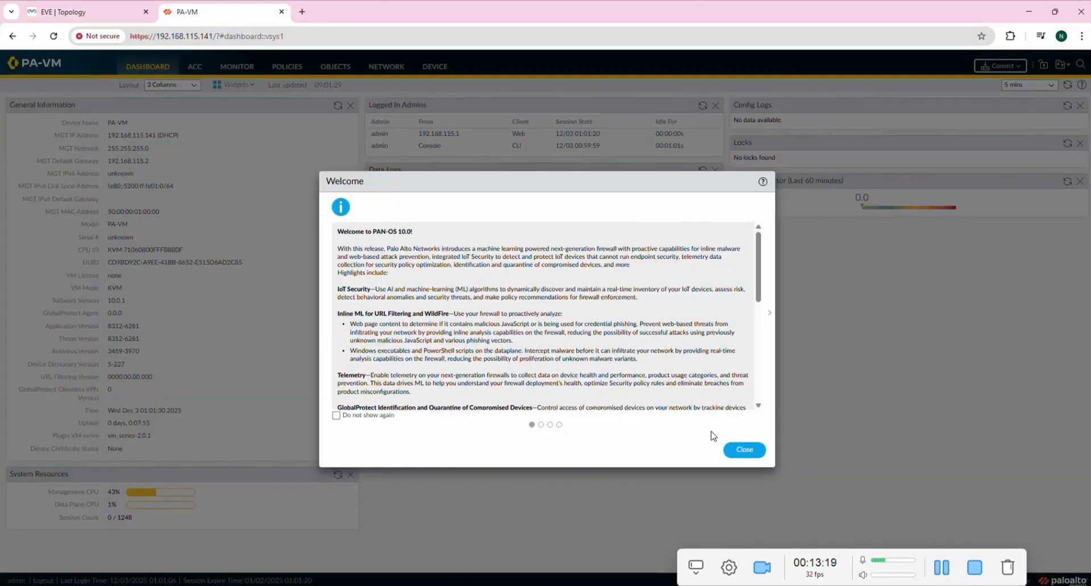
{"action": "left_click", "coordinate": [744, 450]}
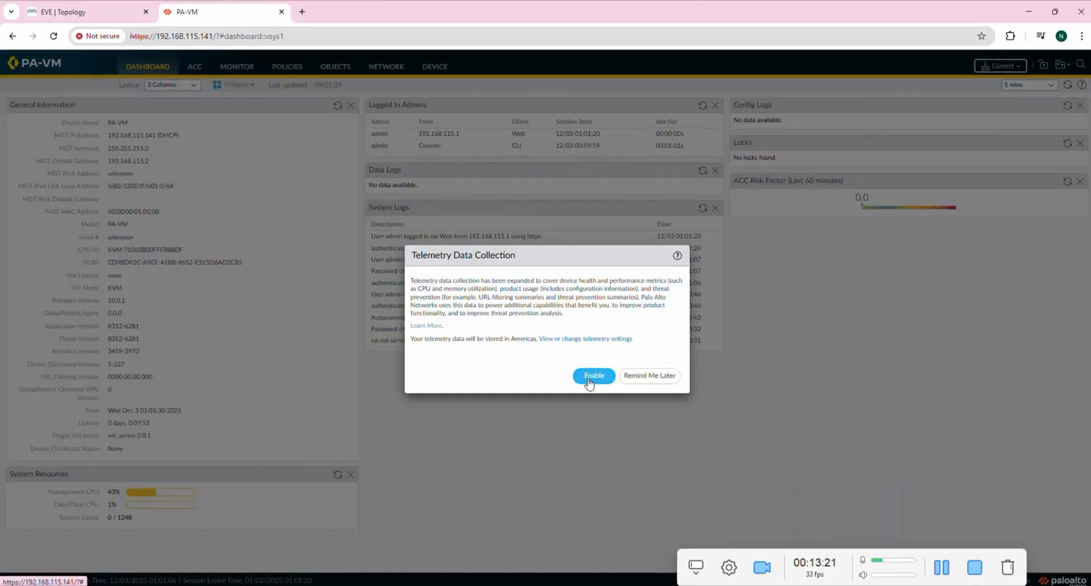
{"action": "left_click", "coordinate": [942, 568]}
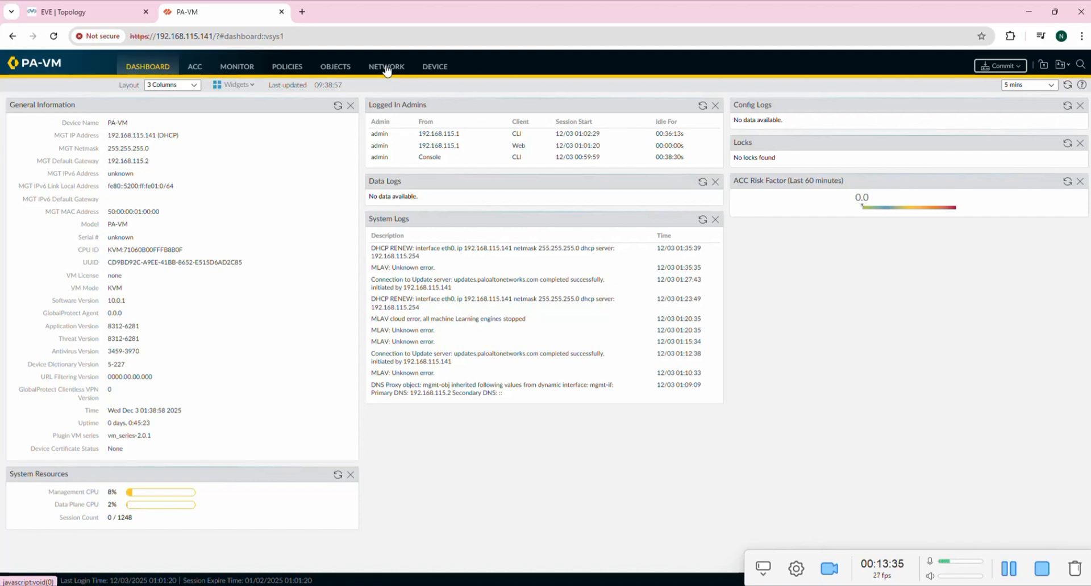
{"action": "left_click", "coordinate": [437, 68]}
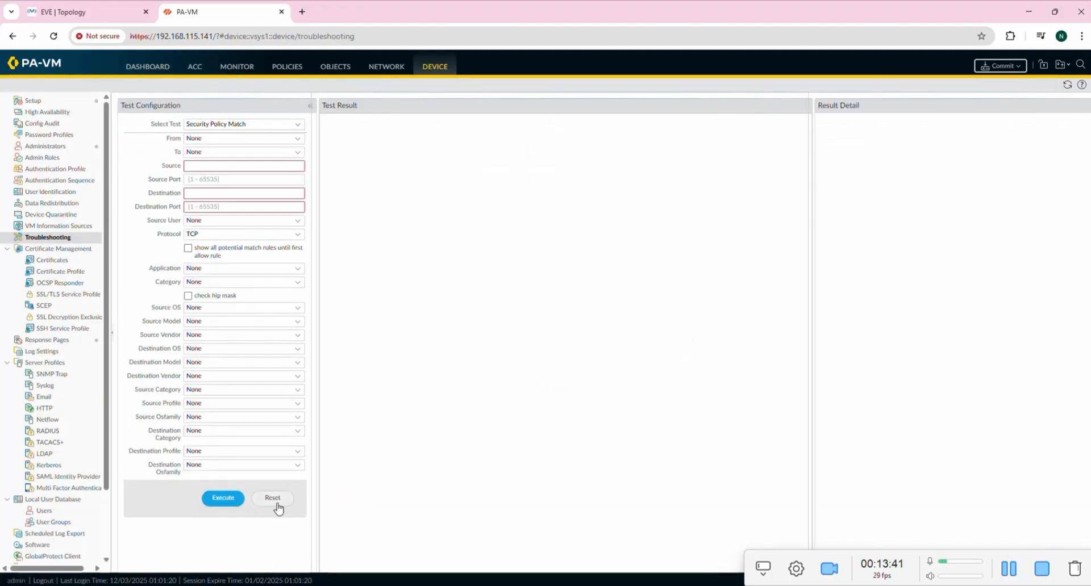
{"action": "left_click", "coordinate": [44, 105]}
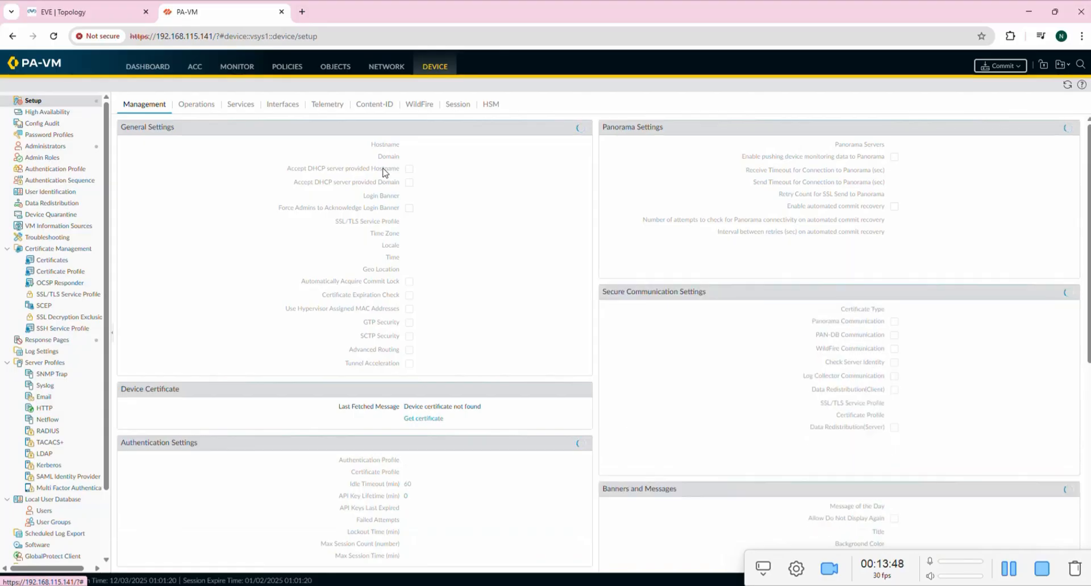
{"action": "left_click", "coordinate": [236, 110]}
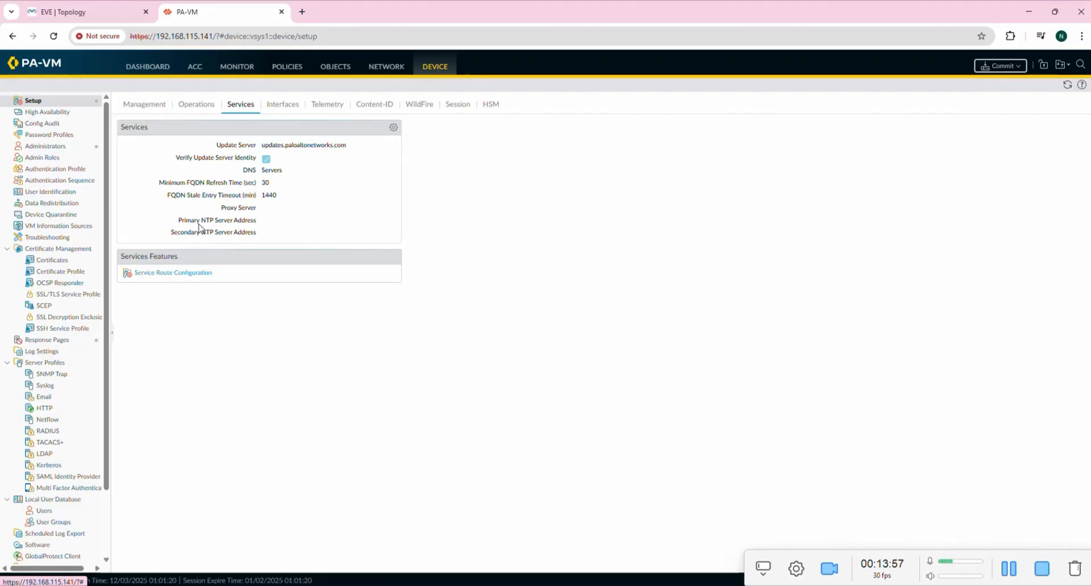
{"action": "left_click", "coordinate": [393, 127]}
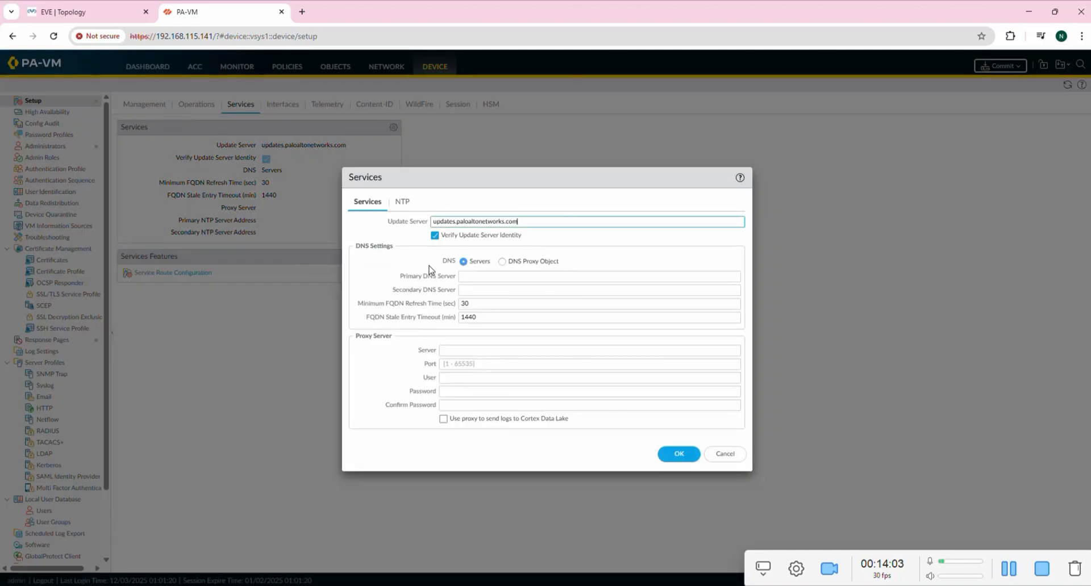
Set primary DNS server 8.8.8.8 and secondary 8.8.4.4, then save.
{"action": "left_click", "coordinate": [477, 277]}
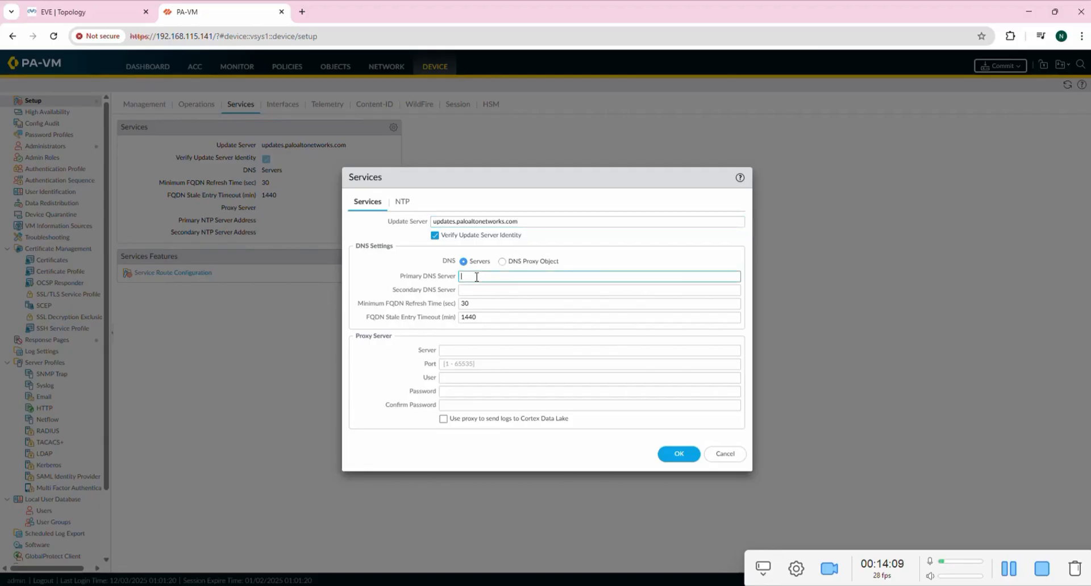
{"action": "type", "text": "8"}
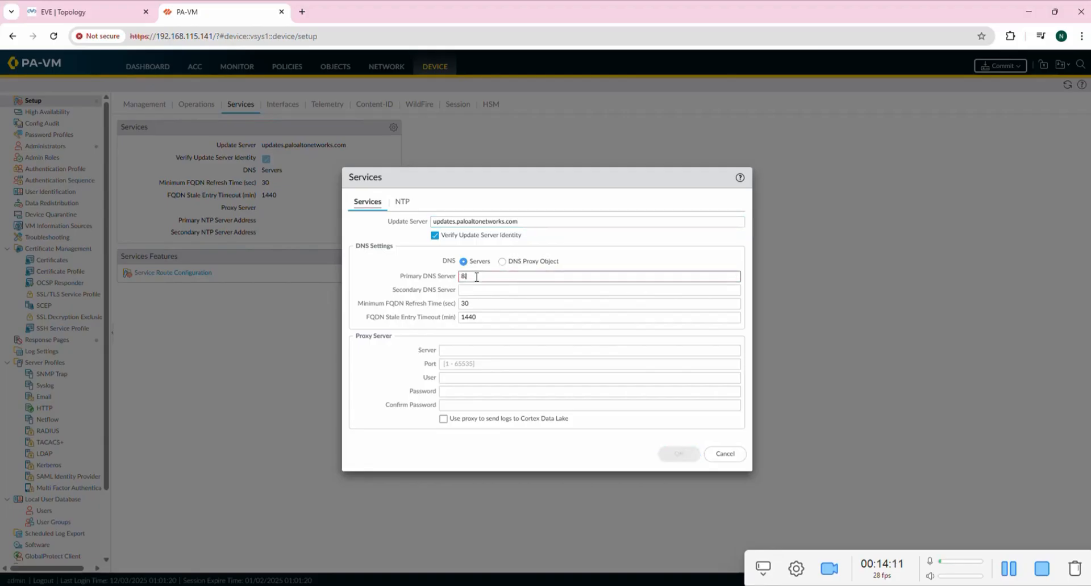
{"action": "type", "text": ".8.8.8"}
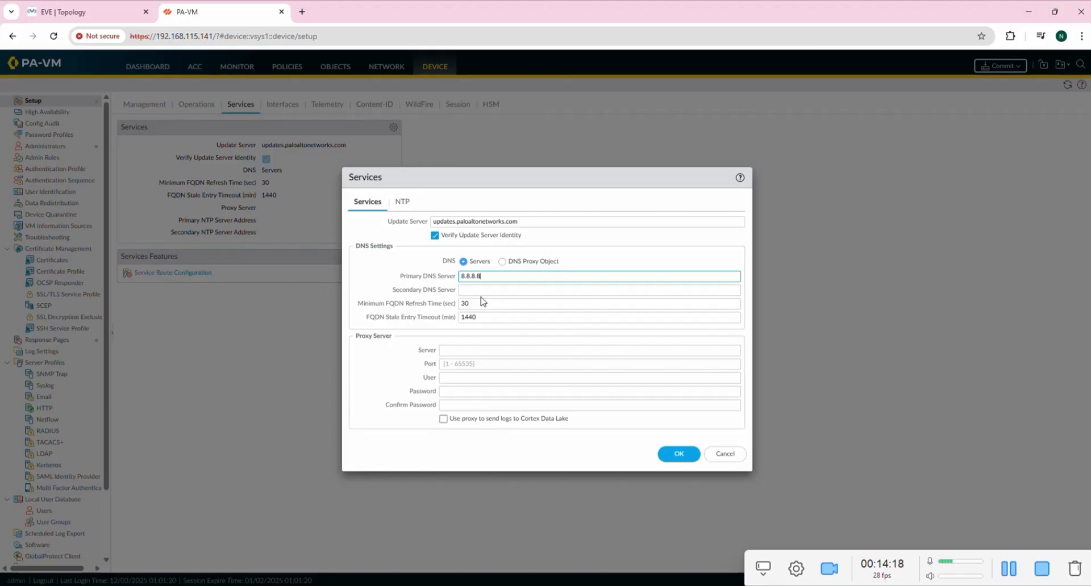
{"action": "left_click", "coordinate": [483, 289]}
{"action": "type", "text": "8.8.4.4"}
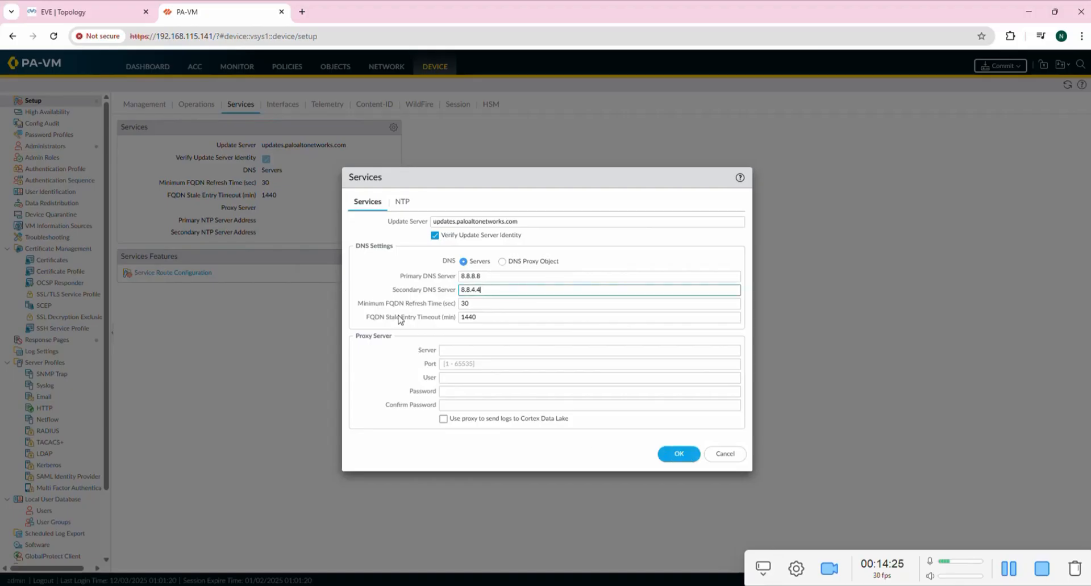
{"action": "double_click", "coordinate": [467, 305]}
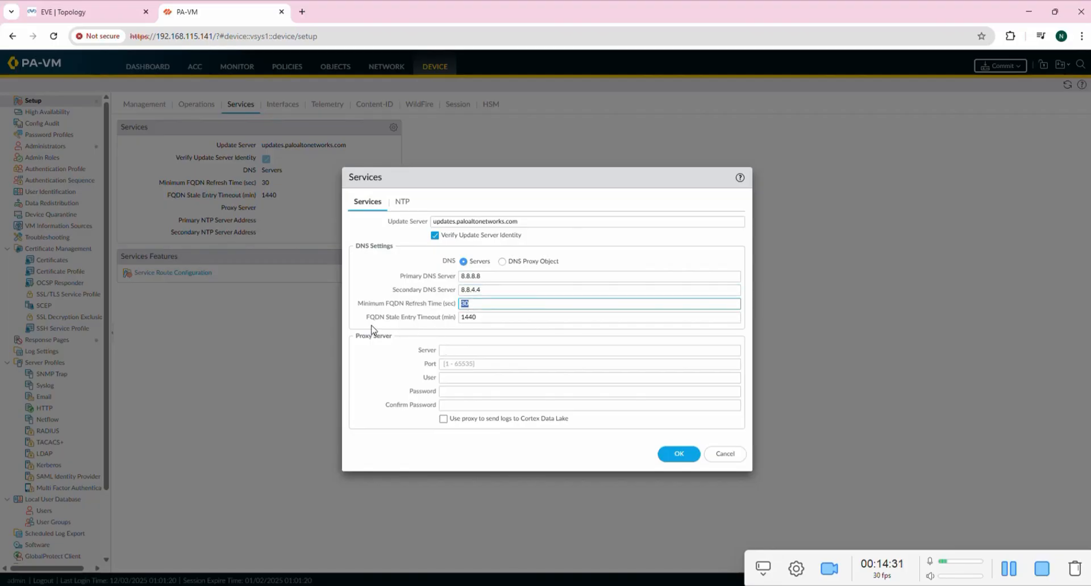
{"action": "double_click", "coordinate": [506, 317]}
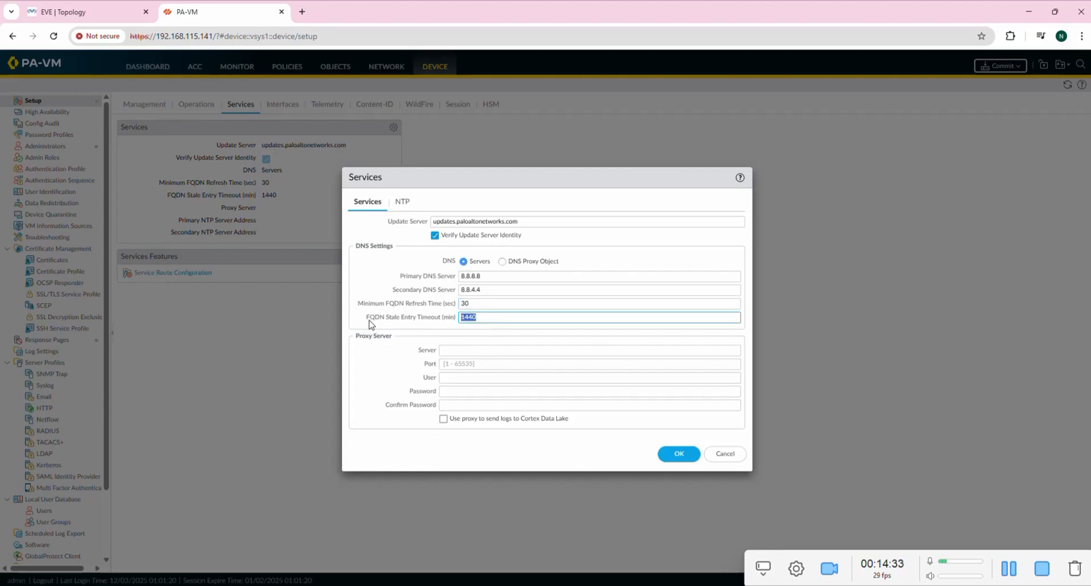
{"action": "left_click", "coordinate": [679, 454]}
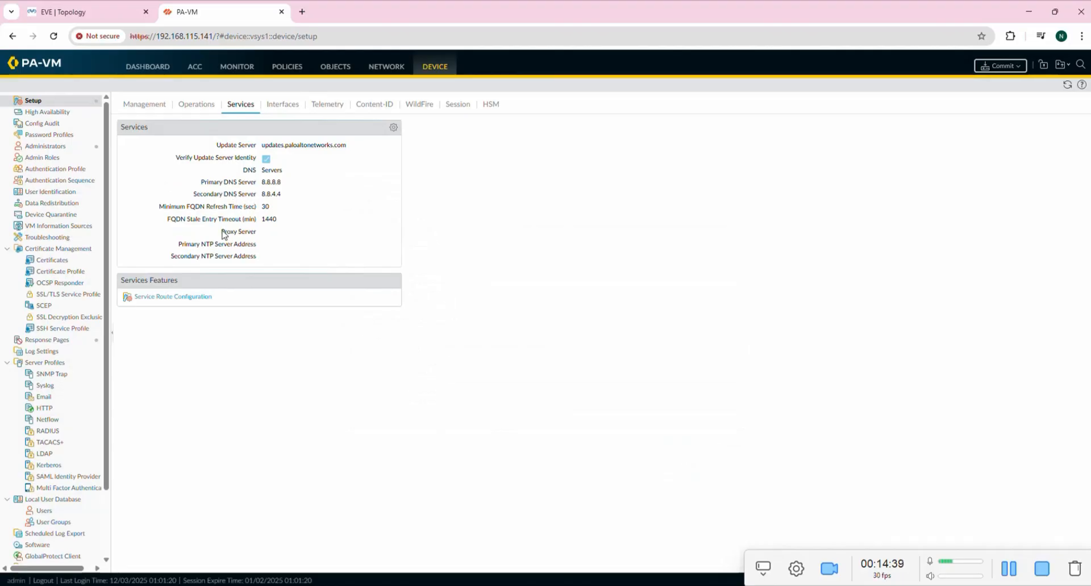
Reopen the Services settings on the NTP tab and start a new browser tab.
{"action": "left_click", "coordinate": [393, 129]}
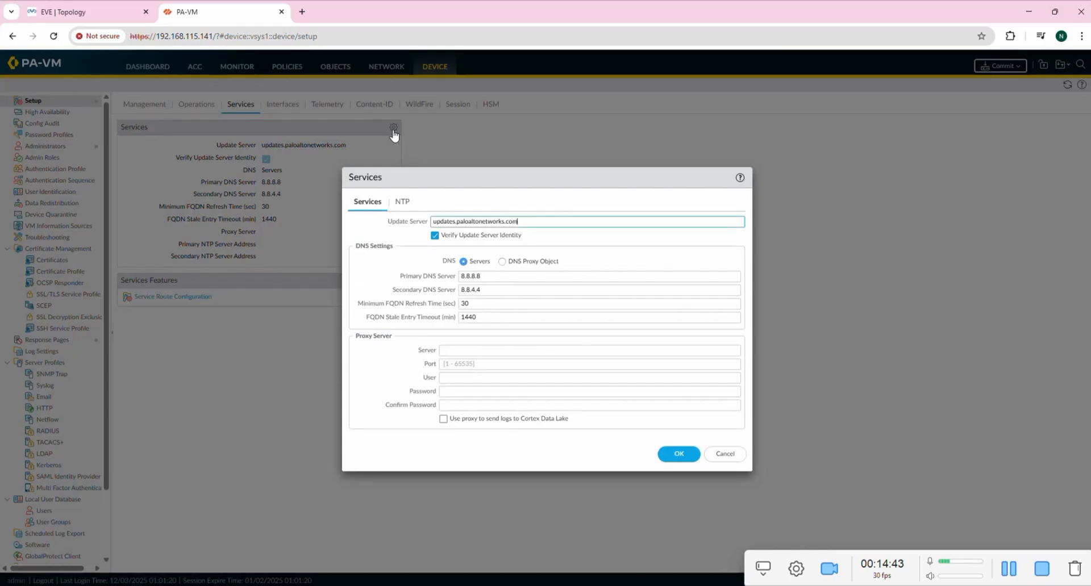
{"action": "left_click", "coordinate": [404, 204]}
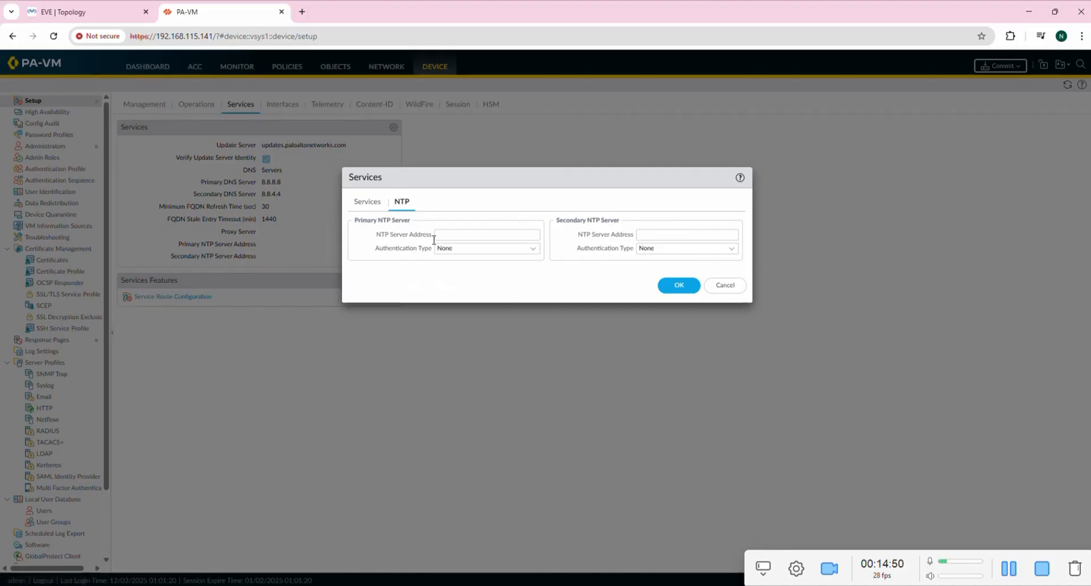
{"action": "left_click", "coordinate": [302, 11]}
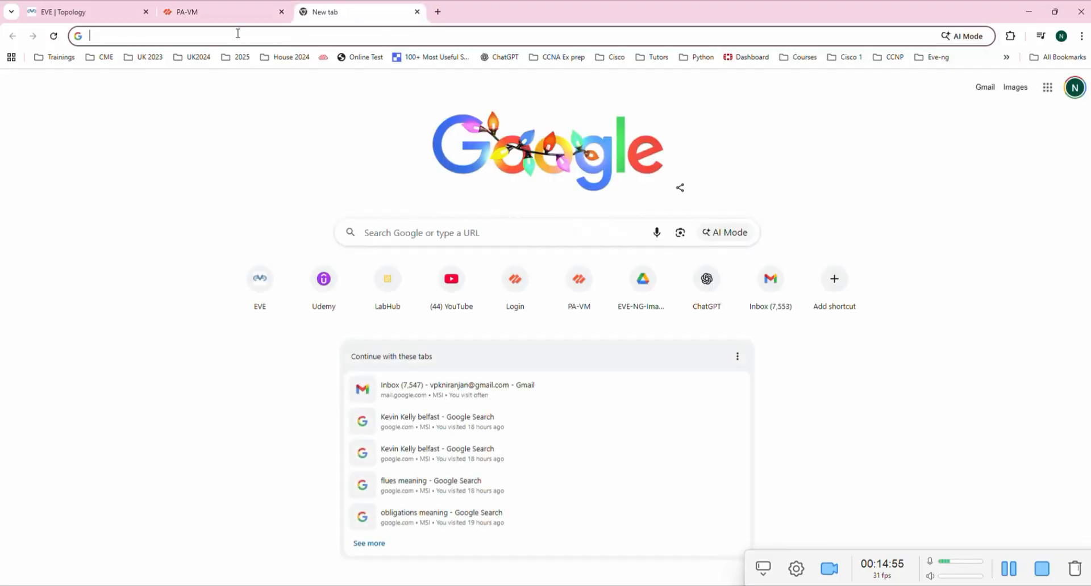
Search Google for 'ntp server belfast' and copy the uk.pool.ntp.org hostname.
{"action": "left_click", "coordinate": [238, 33]}
{"action": "type", "text": "na"}
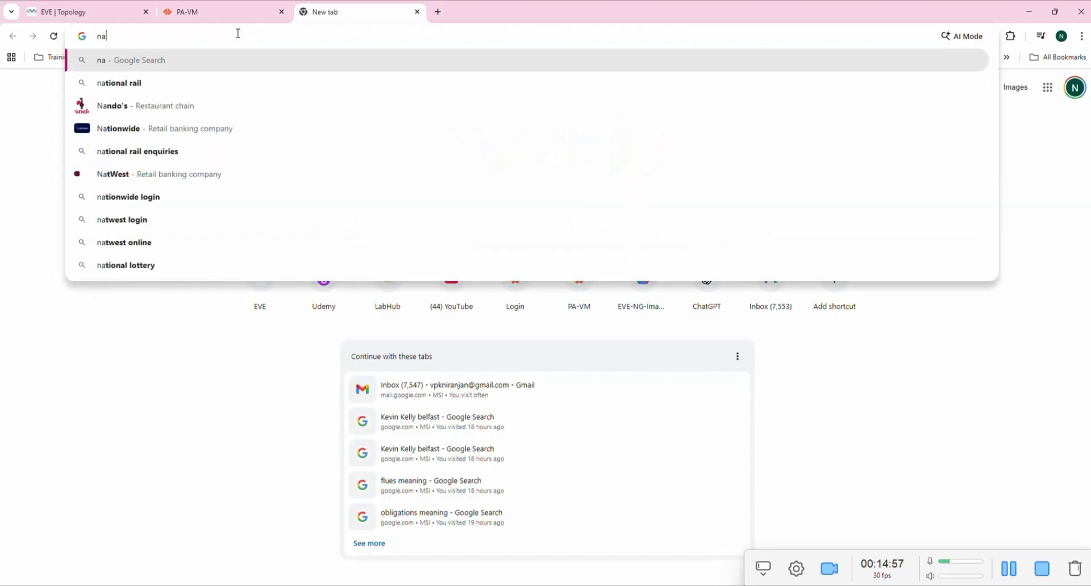
{"action": "key", "text": "BackSpace"}
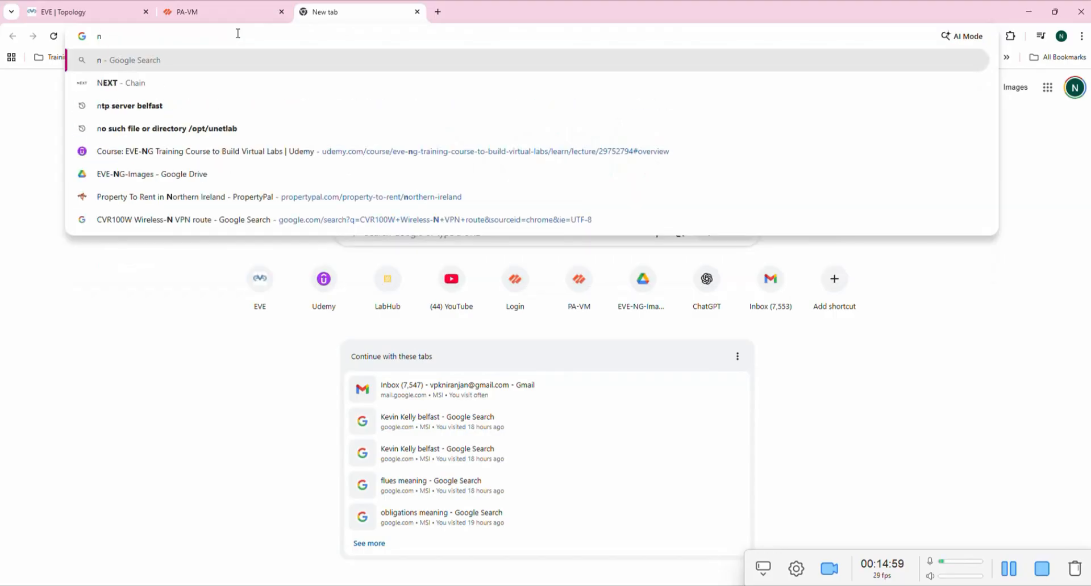
{"action": "type", "text": "tp"}
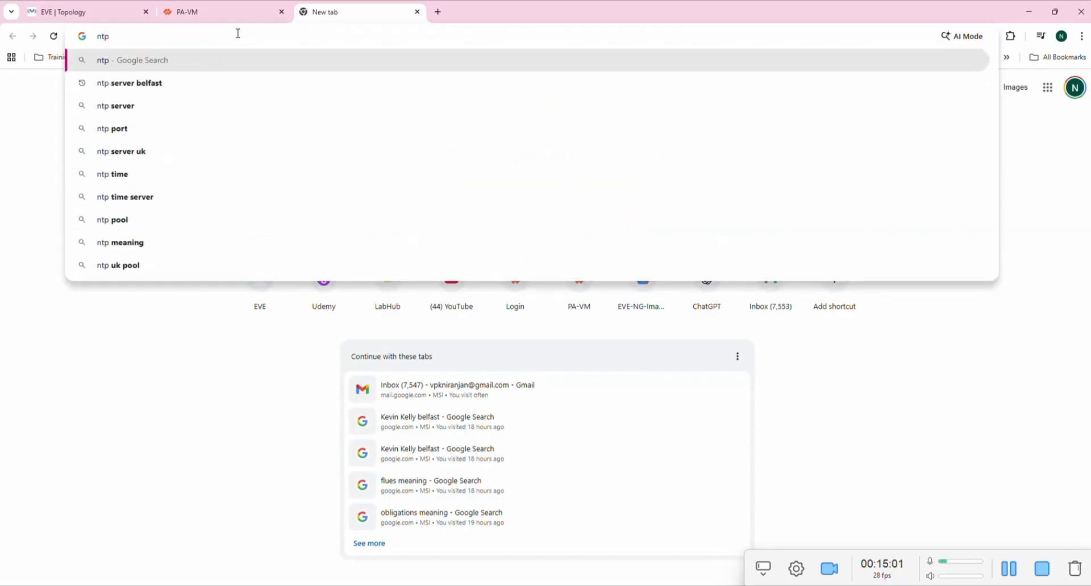
{"action": "type", "text": " s"}
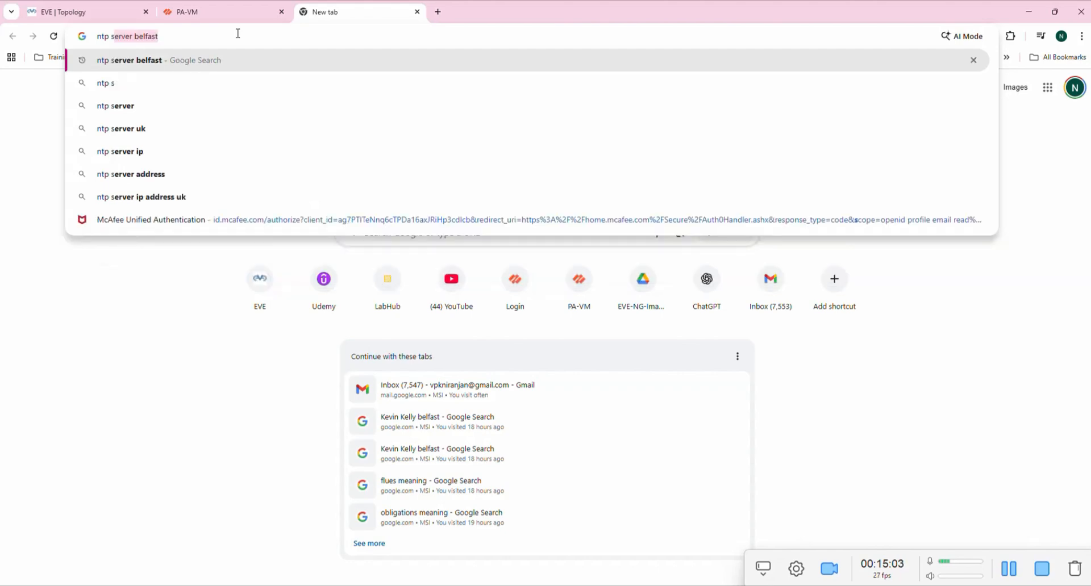
{"action": "type", "text": "erver"}
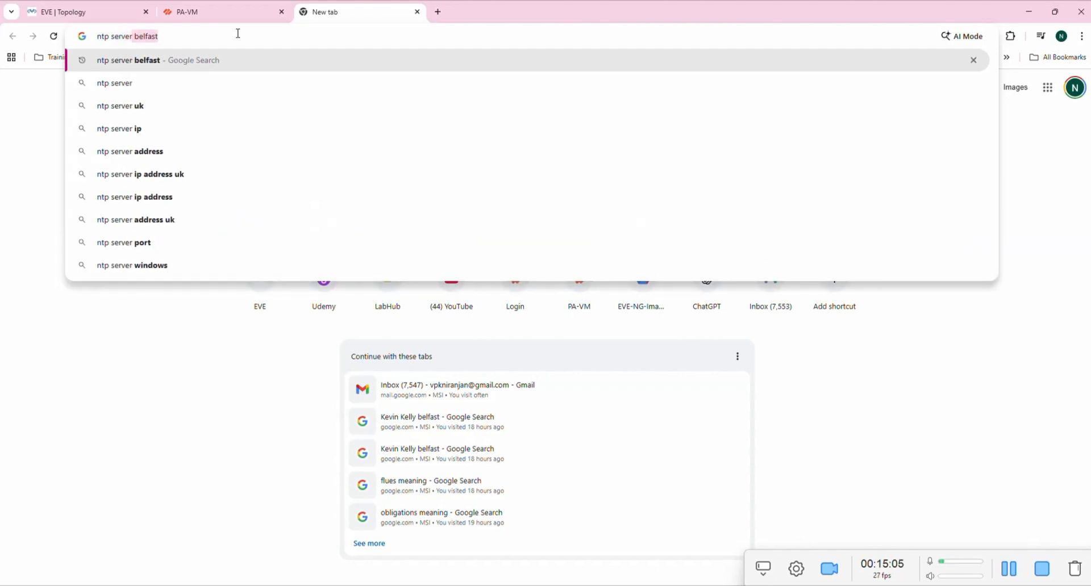
{"action": "key", "text": "Return"}
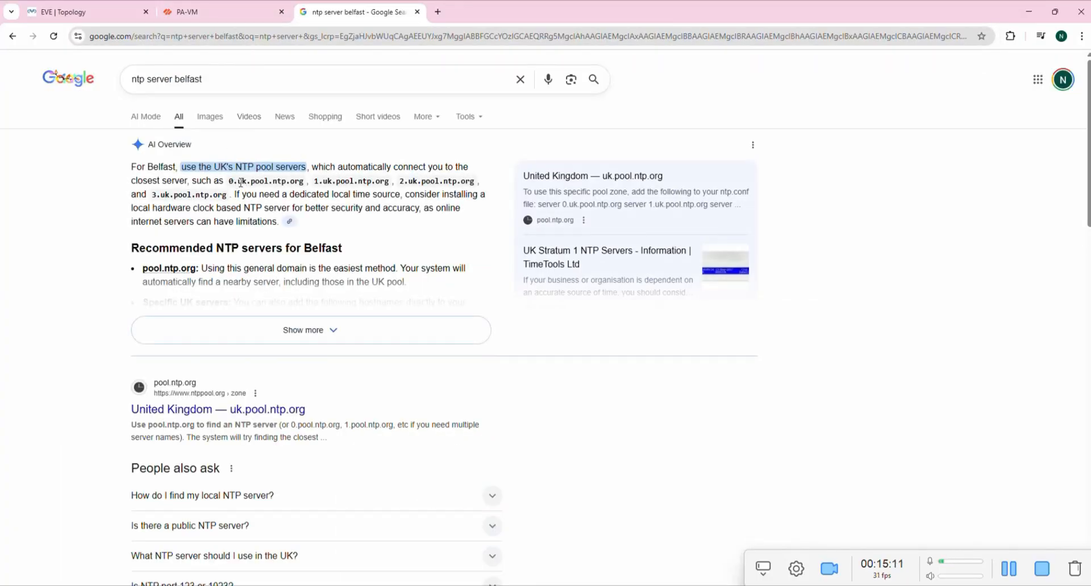
{"action": "left_click_drag", "start_coordinate": [239, 181], "coordinate": [301, 181]}
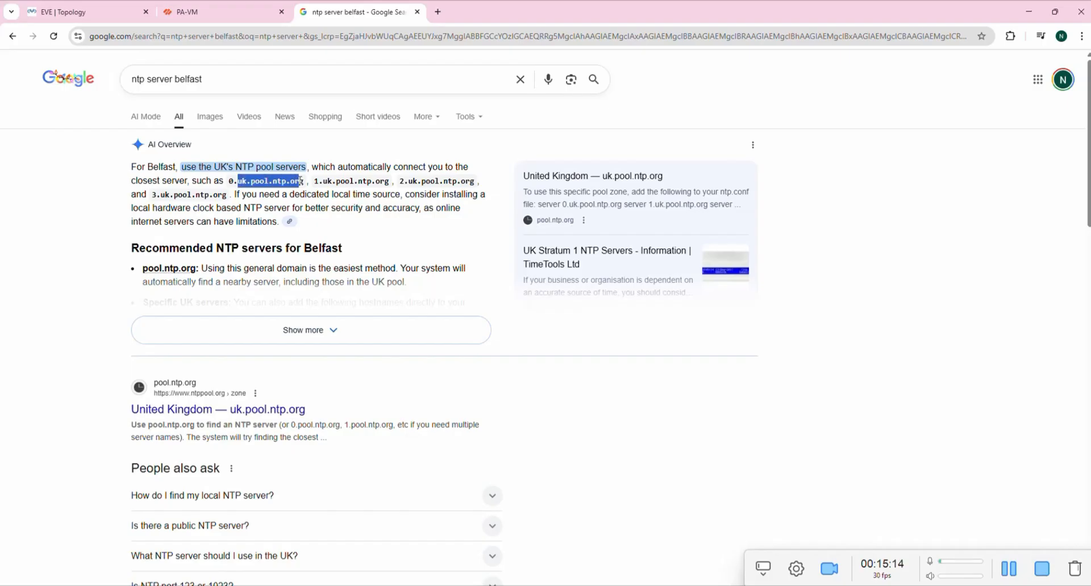
{"action": "right_click", "coordinate": [270, 182]}
{"action": "left_click", "coordinate": [307, 196]}
Paste uk.pool.ntp.org as the primary NTP server address and save.
{"action": "left_click", "coordinate": [222, 12]}
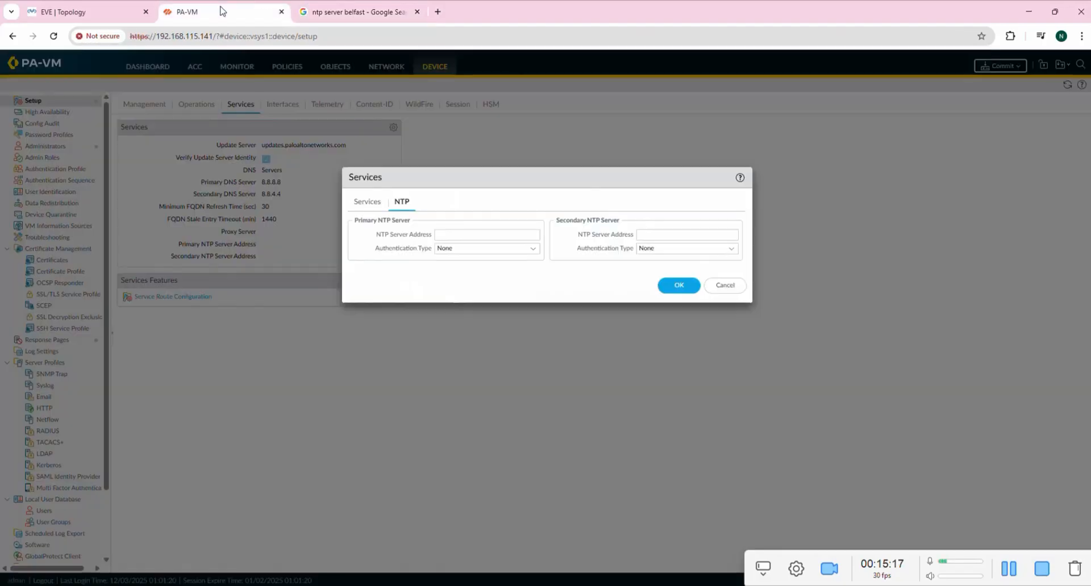
{"action": "left_click", "coordinate": [450, 233]}
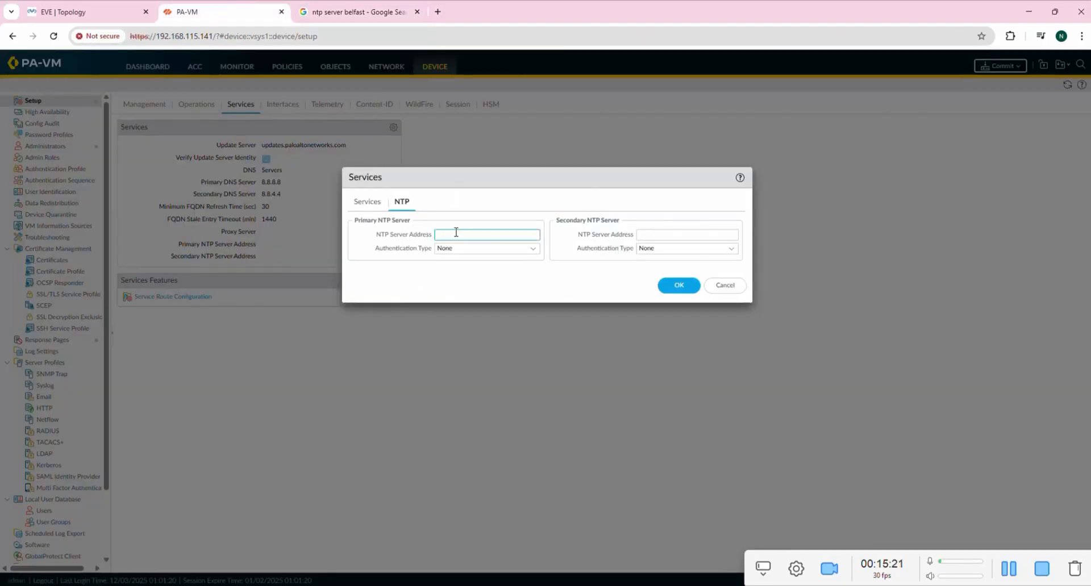
{"action": "key", "text": "ctrl+v"}
{"action": "left_click", "coordinate": [682, 289]}
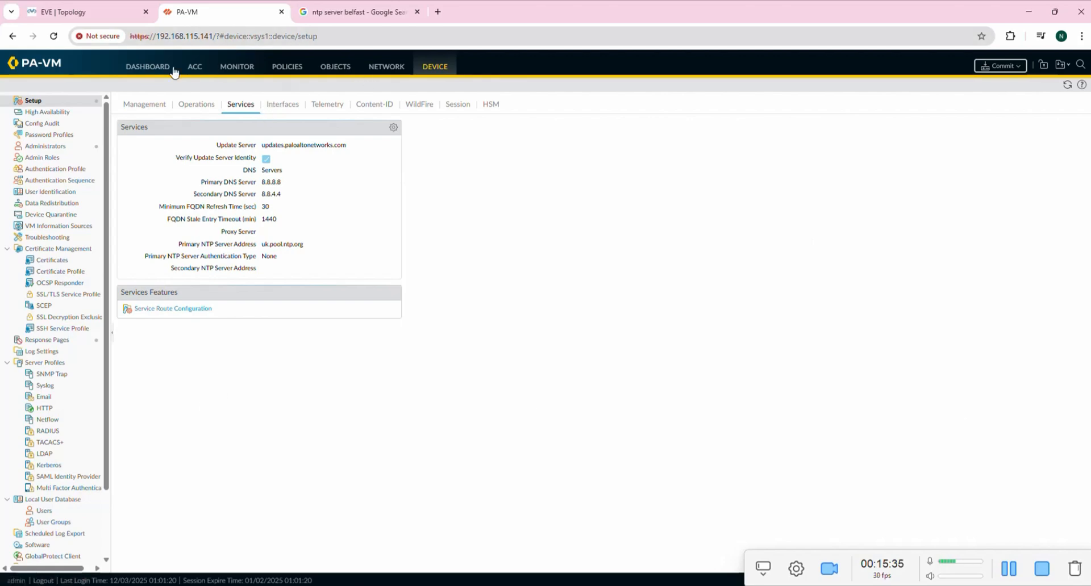
Open the Management interface settings under Device > Setup > Interfaces and choose Static IP Type.
{"action": "left_click", "coordinate": [140, 69]}
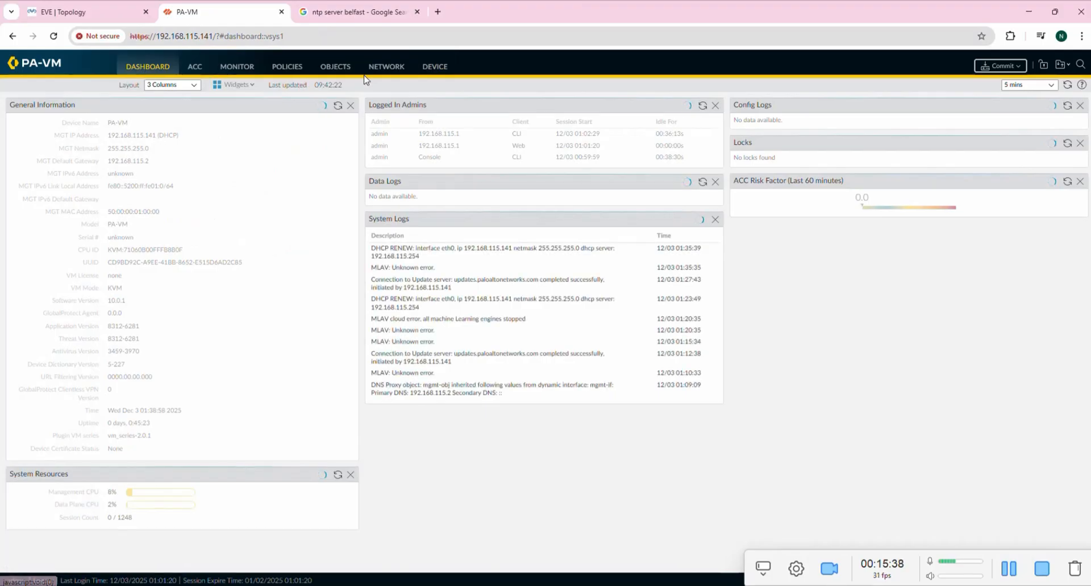
{"action": "left_click", "coordinate": [387, 70]}
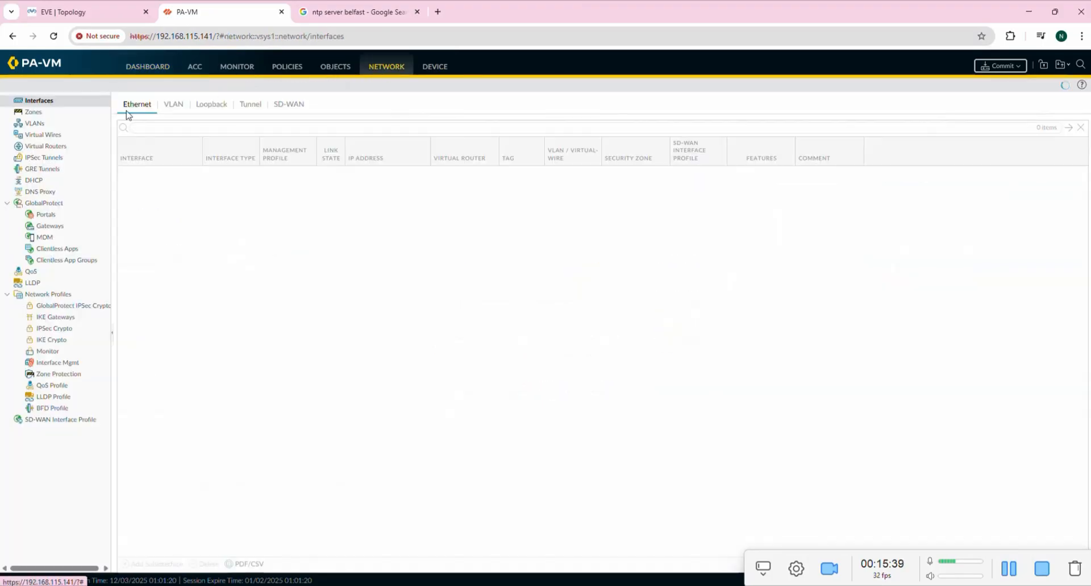
{"action": "left_click", "coordinate": [435, 67]}
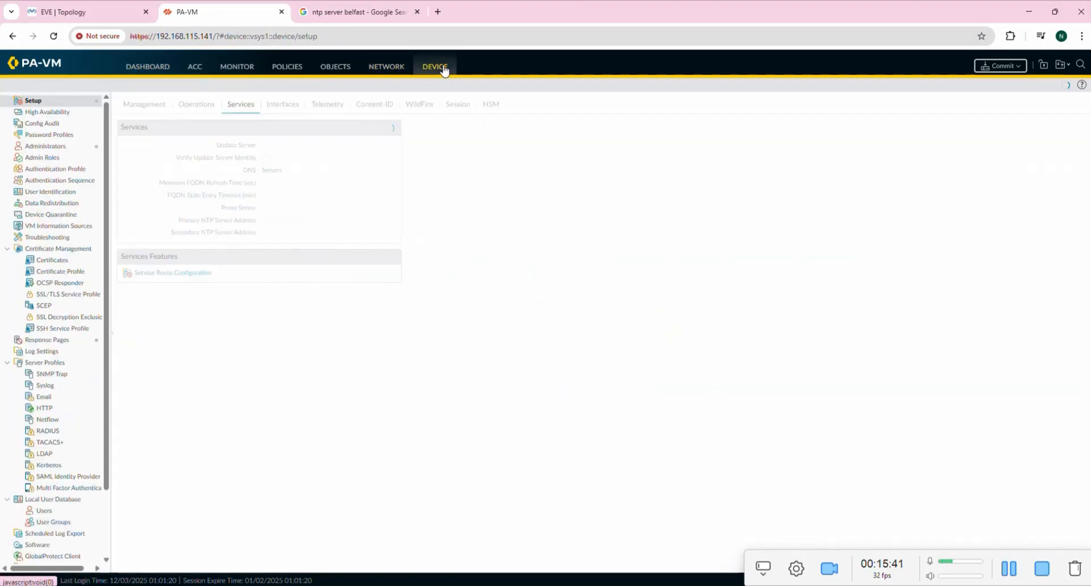
{"action": "left_click", "coordinate": [146, 109]}
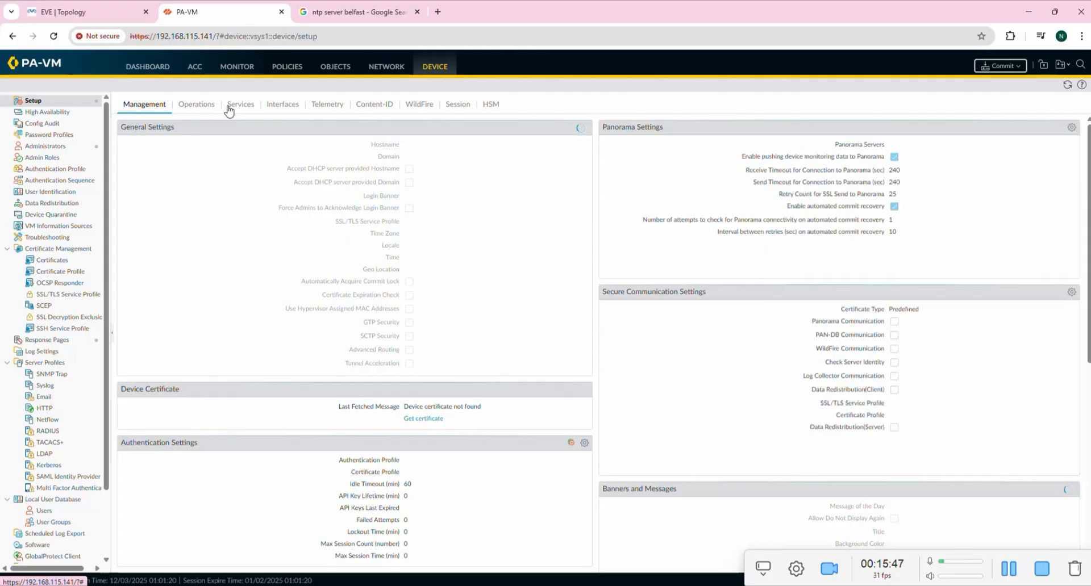
{"action": "left_click", "coordinate": [282, 105]}
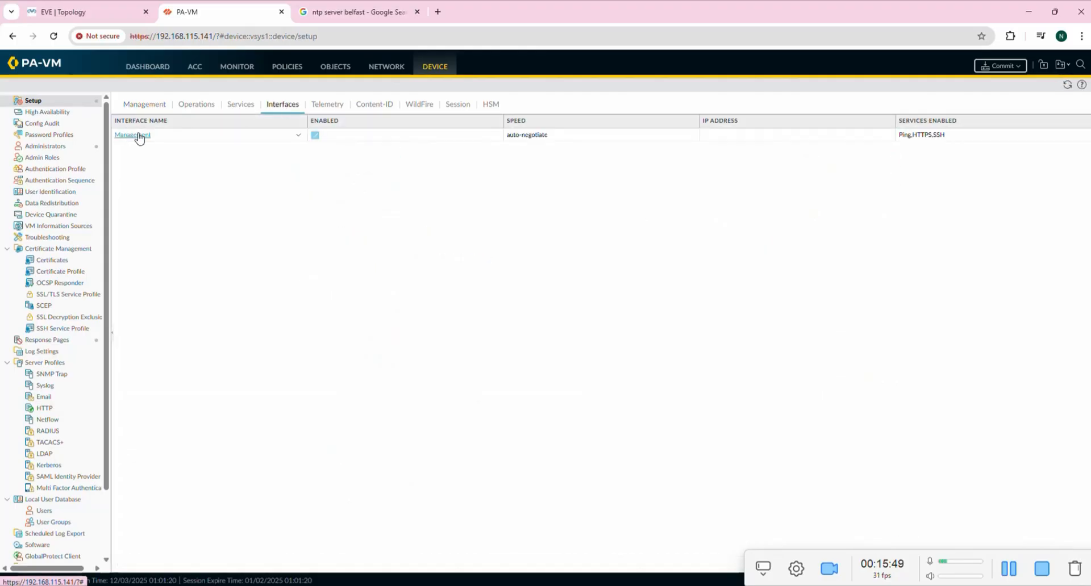
{"action": "left_click", "coordinate": [139, 136]}
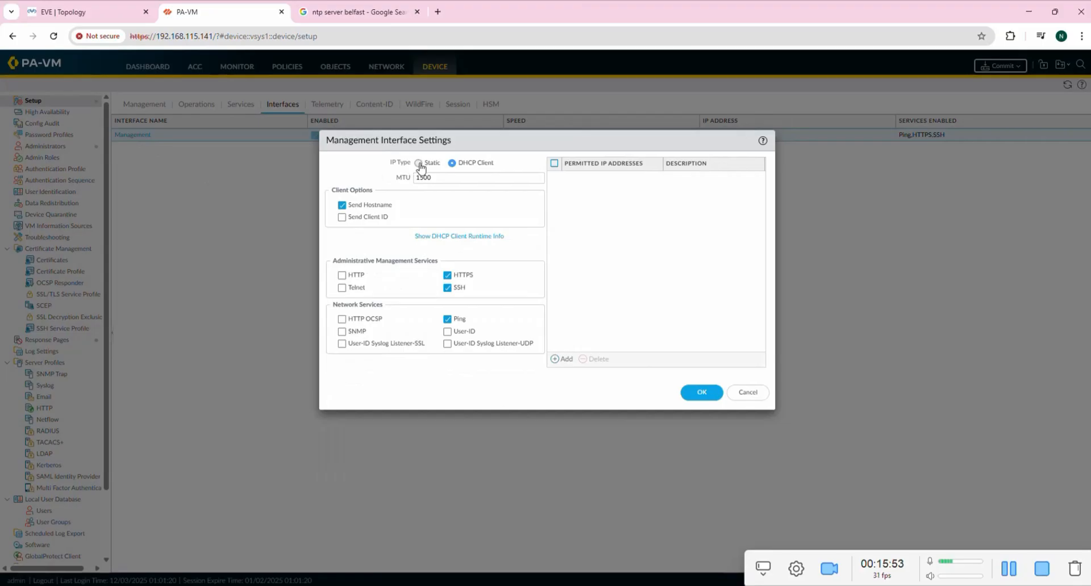
{"action": "left_click", "coordinate": [418, 164]}
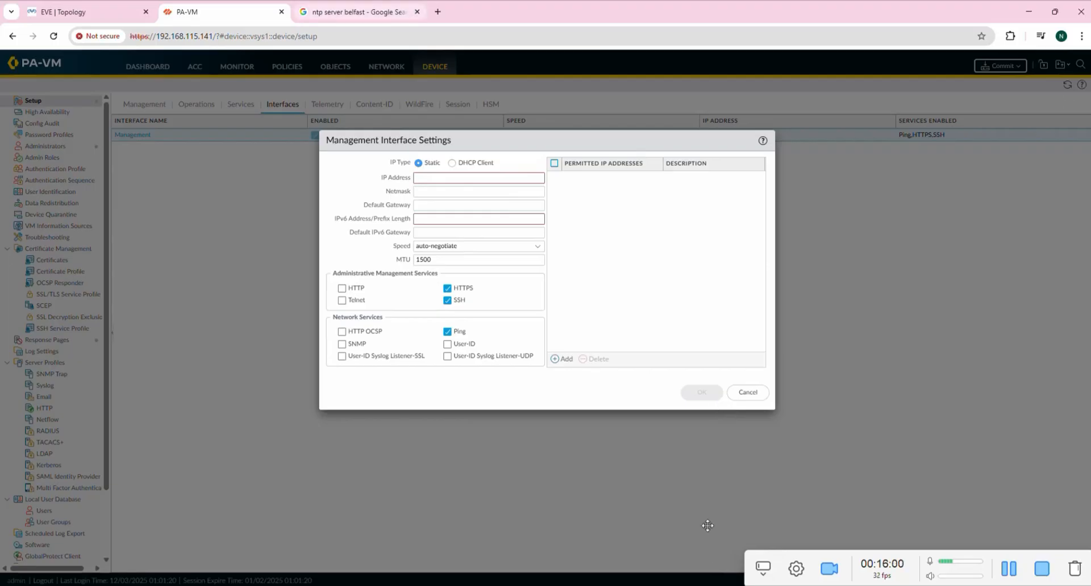
Page the SSH session's system info output to fresh admin prompts, then minimize SuperPuTTY.
{"action": "key", "text": "alt+Tab"}
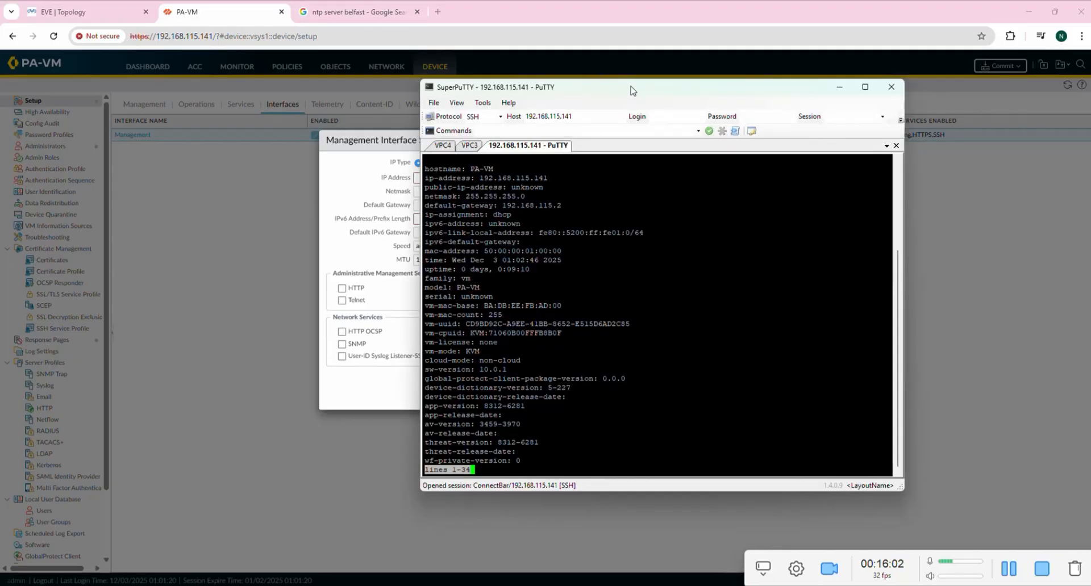
{"action": "left_click_drag", "start_coordinate": [632, 88], "coordinate": [477, 86]}
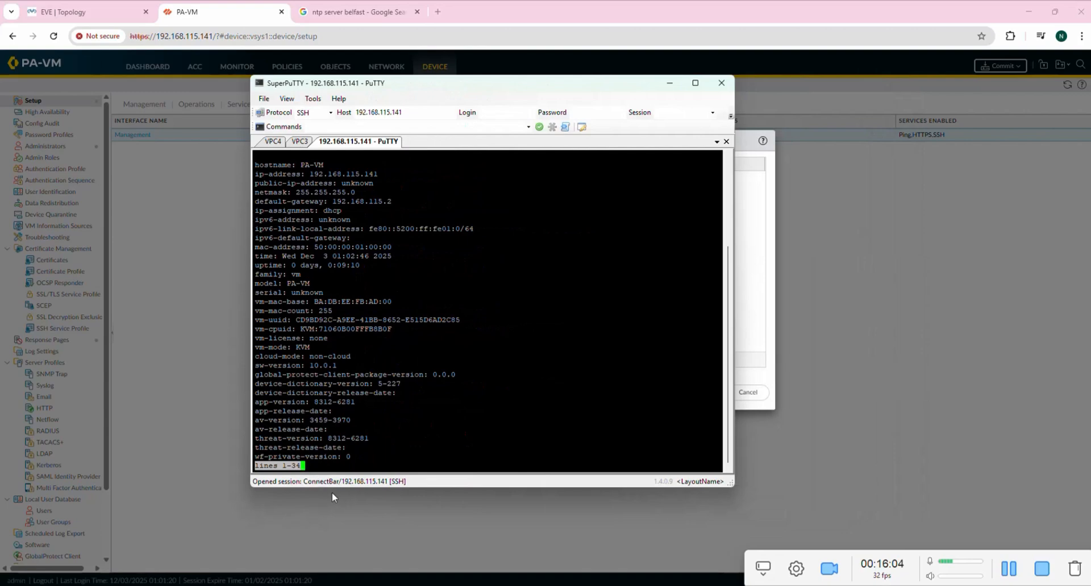
{"action": "key", "text": "Return"}
{"action": "key", "text": "Return"}
{"action": "key", "text": "Return"}
{"action": "key", "text": "Return"}
{"action": "key", "text": "Return"}
{"action": "key", "text": "Return"}
{"action": "key", "text": "Return"}
{"action": "key", "text": "Return"}
{"action": "key", "text": "Return"}
{"action": "key", "text": "Return"}
{"action": "key", "text": "Return"}
{"action": "key", "text": "Return"}
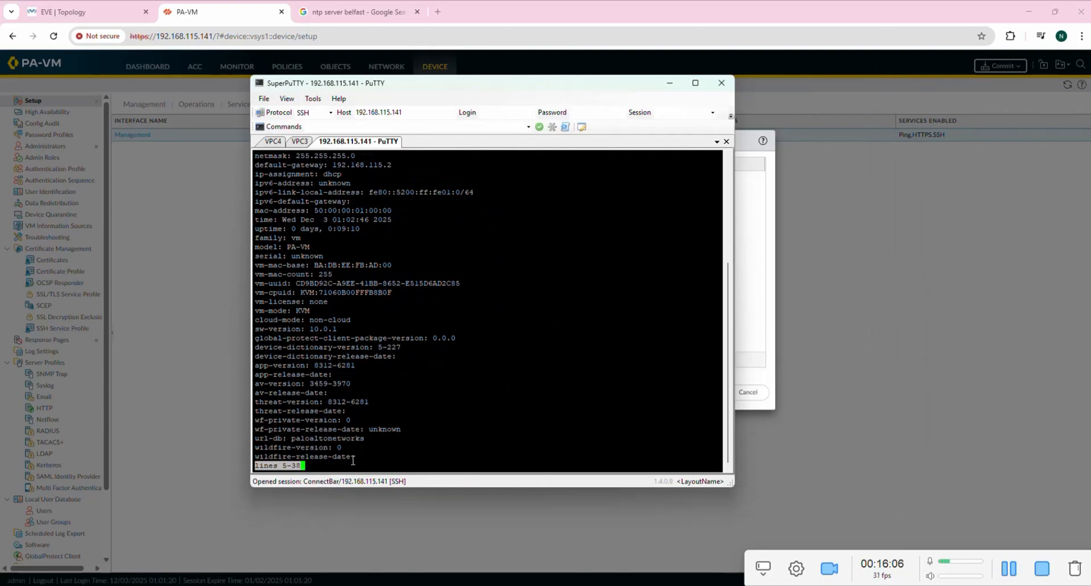
{"action": "key", "text": "Return"}
{"action": "key", "text": "Return"}
{"action": "key", "text": "Return"}
{"action": "key", "text": "Return"}
{"action": "key", "text": "Return"}
{"action": "key", "text": "Return"}
{"action": "key", "text": "Return"}
{"action": "key", "text": "Return"}
{"action": "key", "text": "Return"}
{"action": "key", "text": "Return"}
{"action": "key", "text": "Return"}
{"action": "key", "text": "Return"}
{"action": "key", "text": "Return"}
{"action": "key", "text": "Return"}
{"action": "key", "text": "Return"}
{"action": "key", "text": "Return"}
{"action": "key", "text": "Return"}
{"action": "key", "text": "Return"}
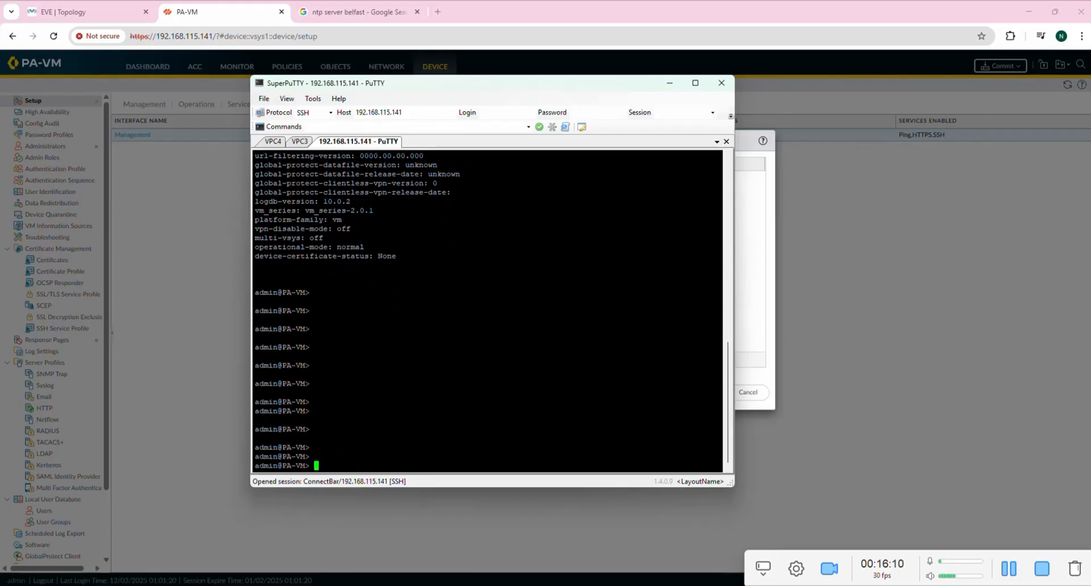
{"action": "left_click", "coordinate": [670, 83]}
Revert the Management IP Type to DHCP Client and cancel the dialog.
{"action": "left_click", "coordinate": [480, 164]}
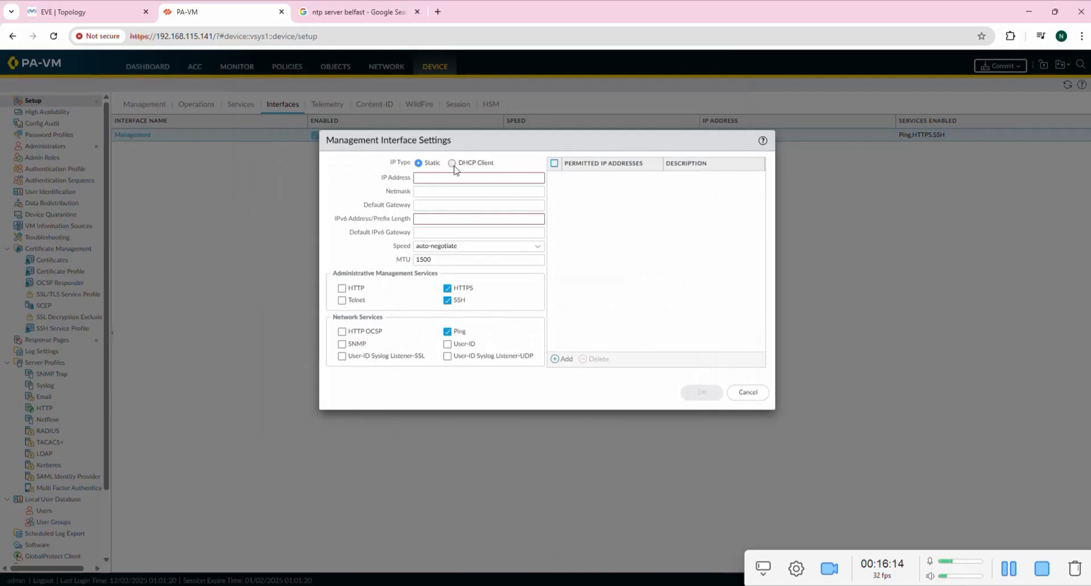
{"action": "left_click", "coordinate": [756, 394]}
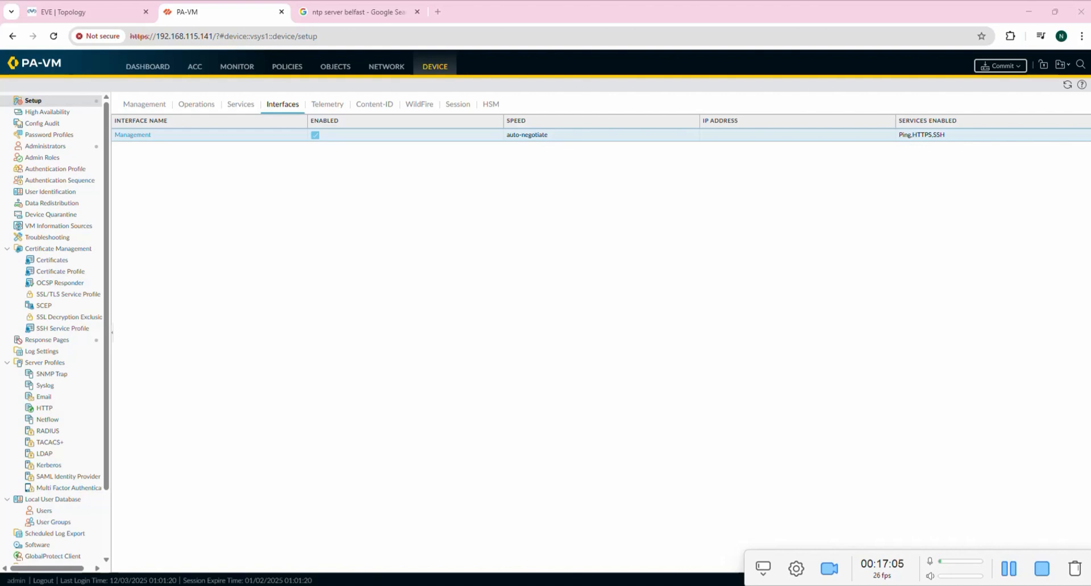
Review the Notepad plan's five steps: zones, interfaces, routing, NAT and security policy.
{"action": "key", "text": "alt+Tab"}
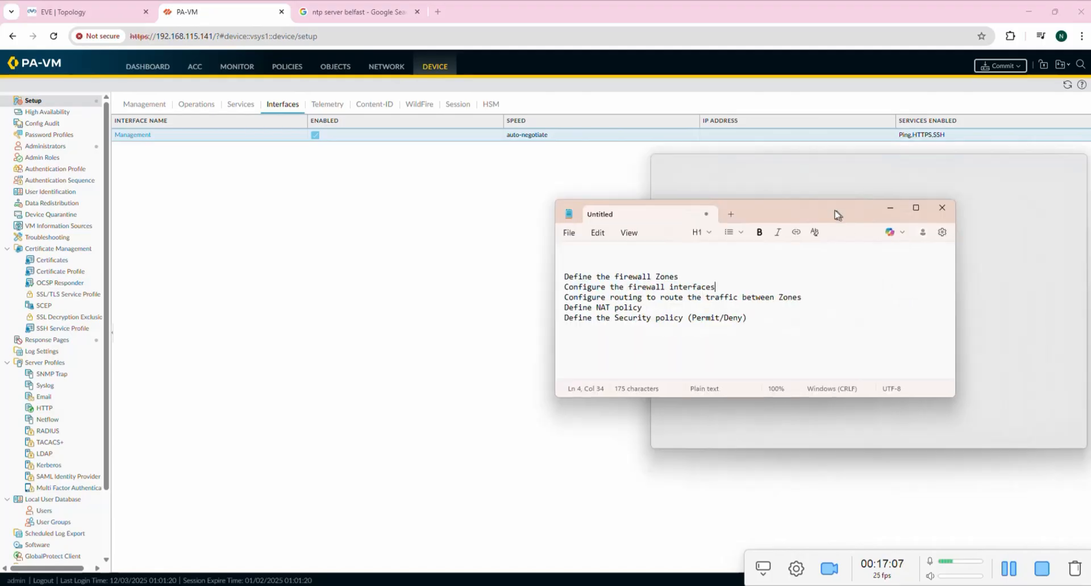
{"action": "left_click_drag", "start_coordinate": [835, 214], "coordinate": [745, 178]}
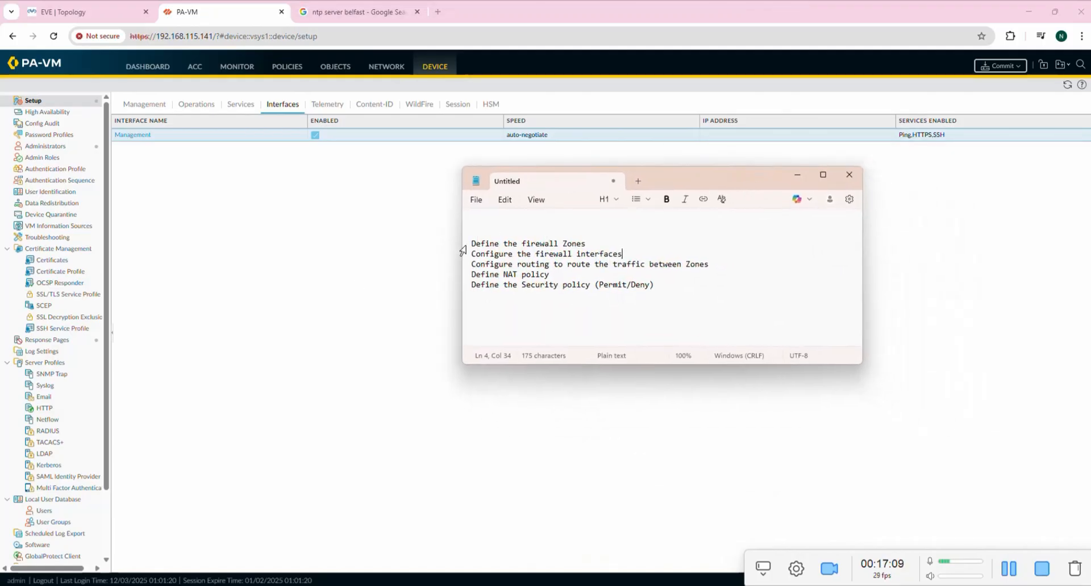
{"action": "left_click_drag", "start_coordinate": [471, 244], "coordinate": [603, 242]}
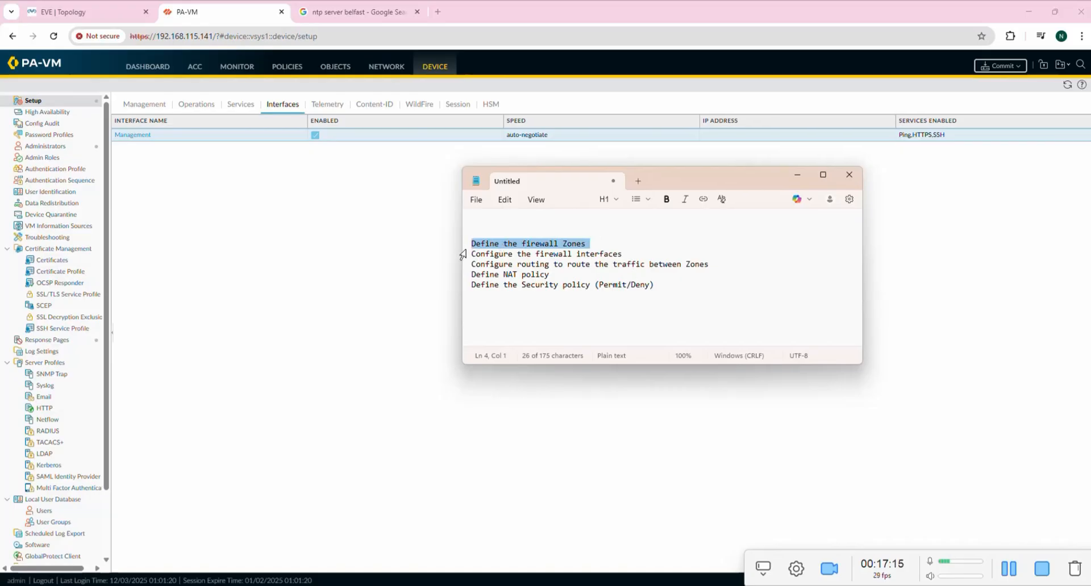
{"action": "left_click_drag", "start_coordinate": [474, 254], "coordinate": [648, 256]}
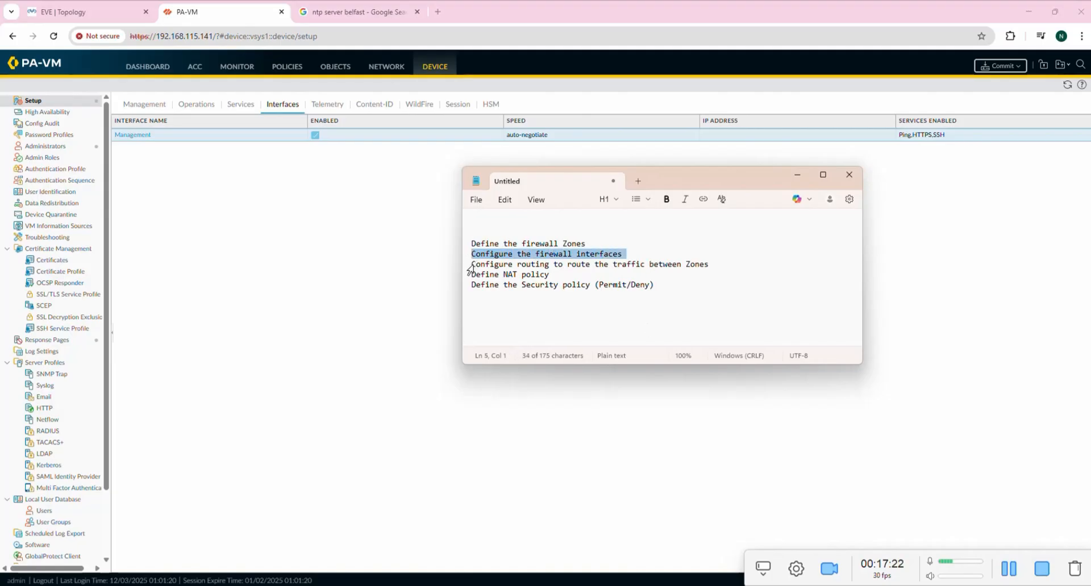
{"action": "left_click_drag", "start_coordinate": [473, 265], "coordinate": [741, 265]}
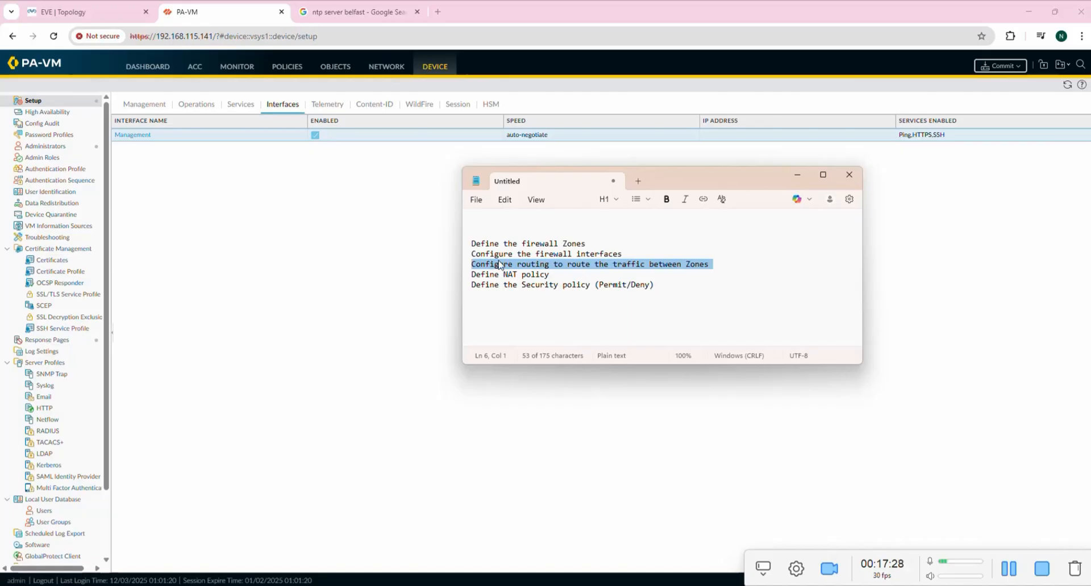
{"action": "left_click_drag", "start_coordinate": [472, 274], "coordinate": [560, 275]}
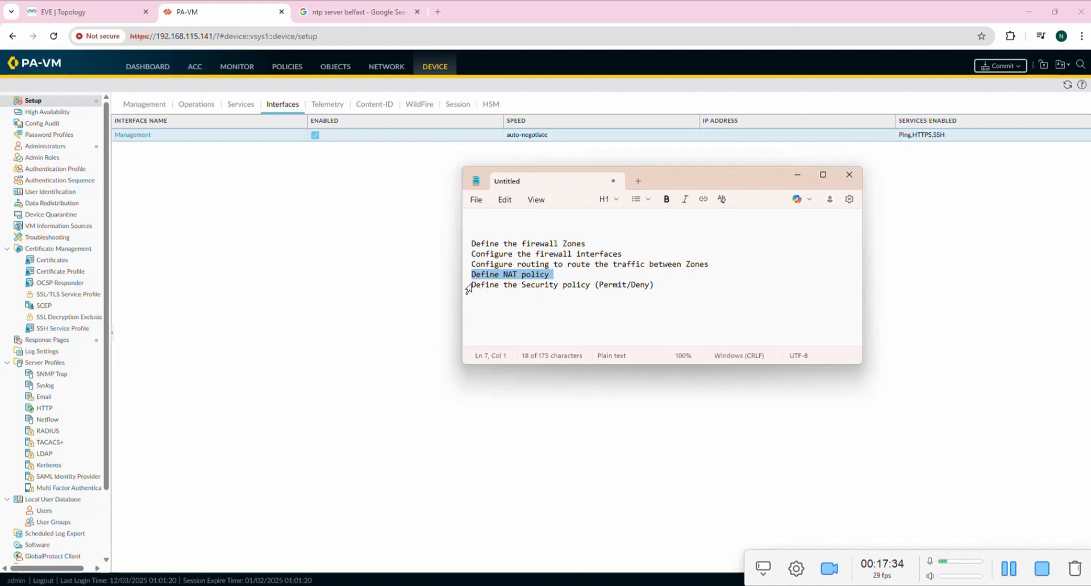
{"action": "left_click_drag", "start_coordinate": [472, 284], "coordinate": [657, 284]}
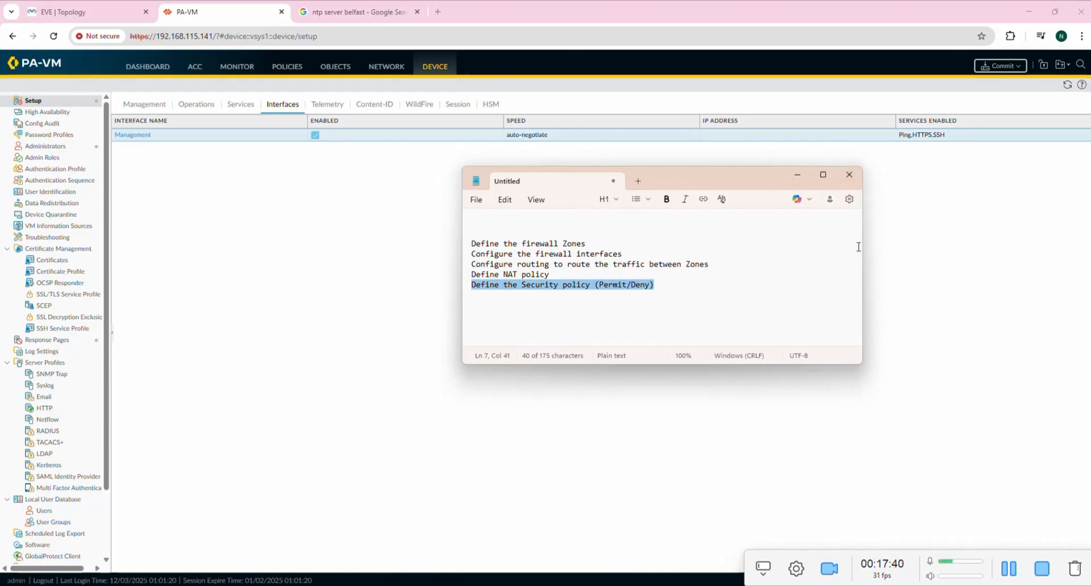
Narrow the Notepad window and mark defining zones as the next task.
{"action": "left_click_drag", "start_coordinate": [862, 247], "coordinate": [745, 247]}
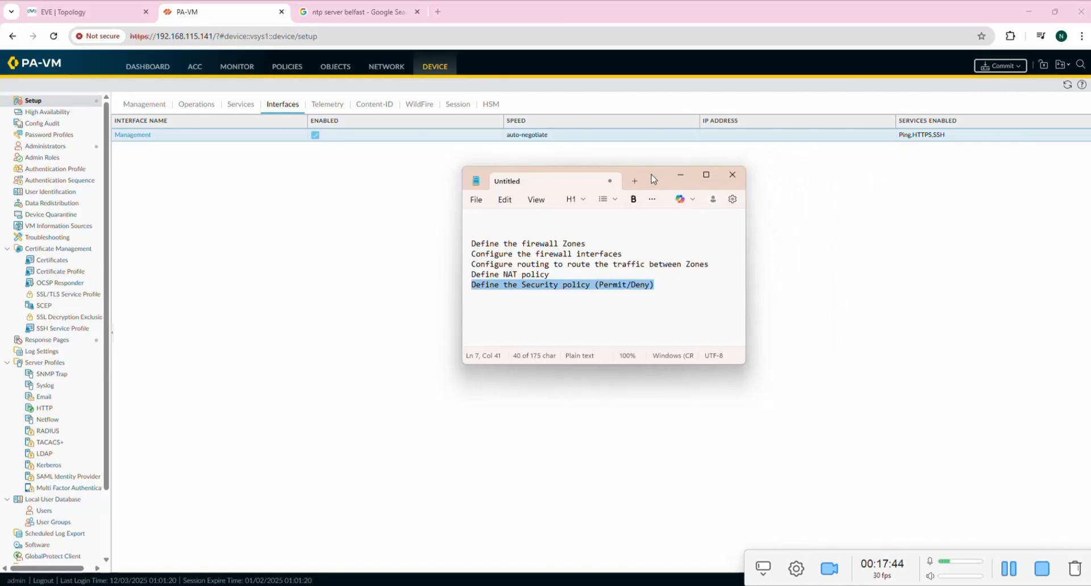
{"action": "left_click_drag", "start_coordinate": [472, 243], "coordinate": [591, 250]}
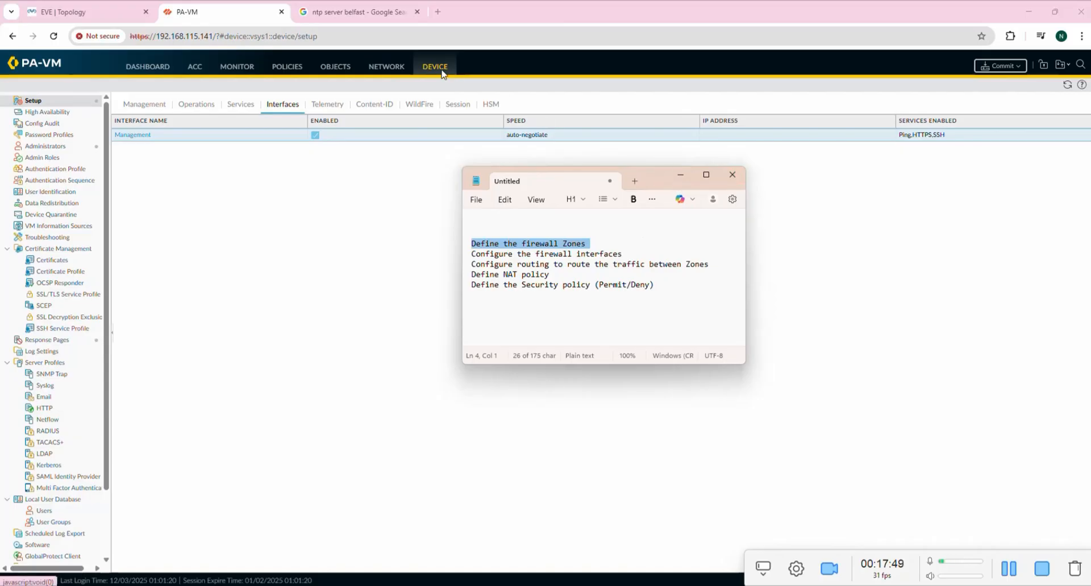
{"action": "left_click", "coordinate": [379, 69]}
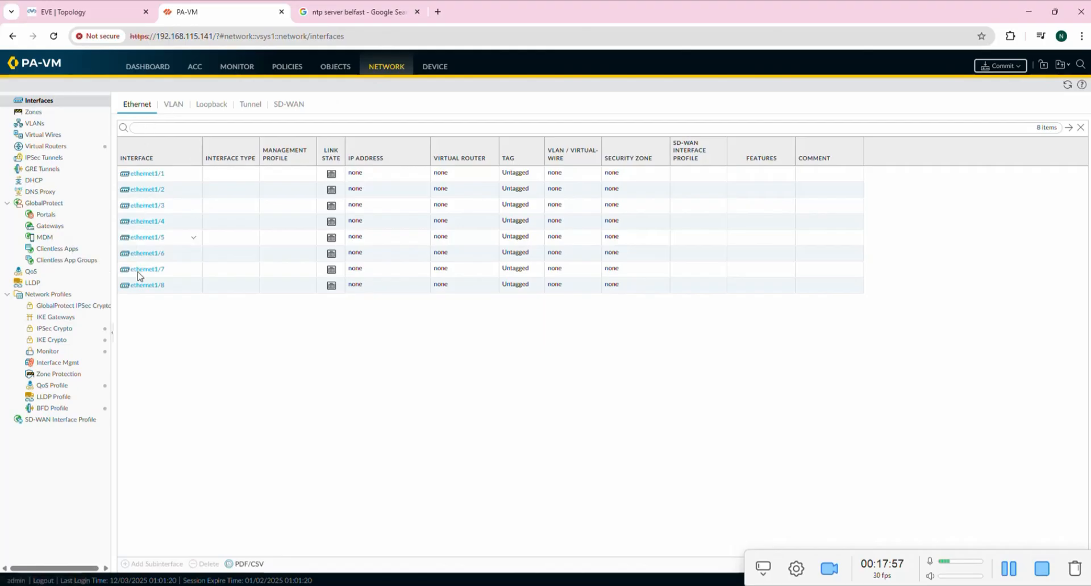
On the Network Zones page, add a Layer3 zone named Trust.
{"action": "left_click", "coordinate": [38, 116]}
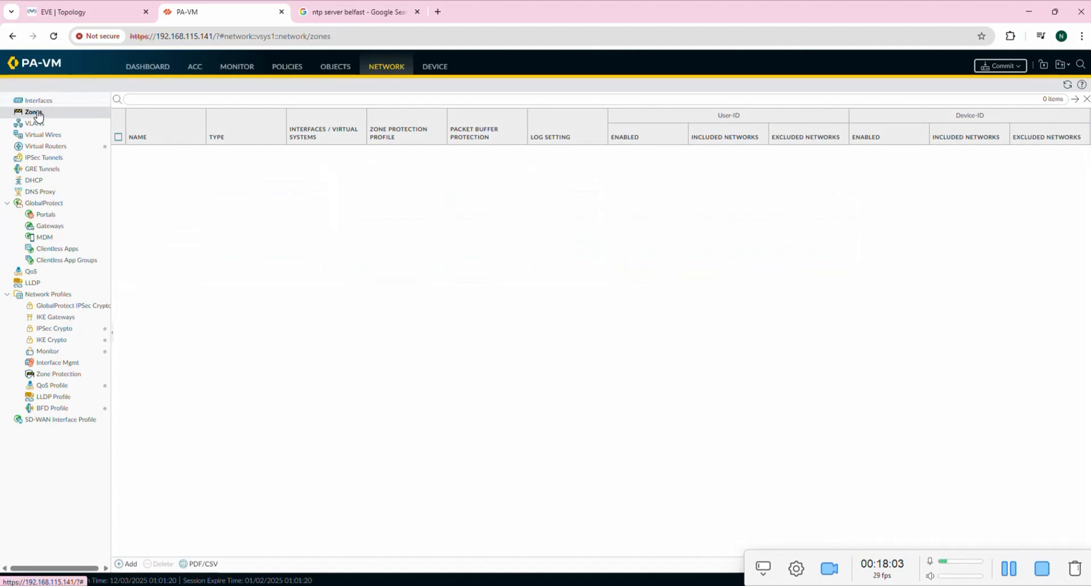
{"action": "left_click", "coordinate": [121, 564]}
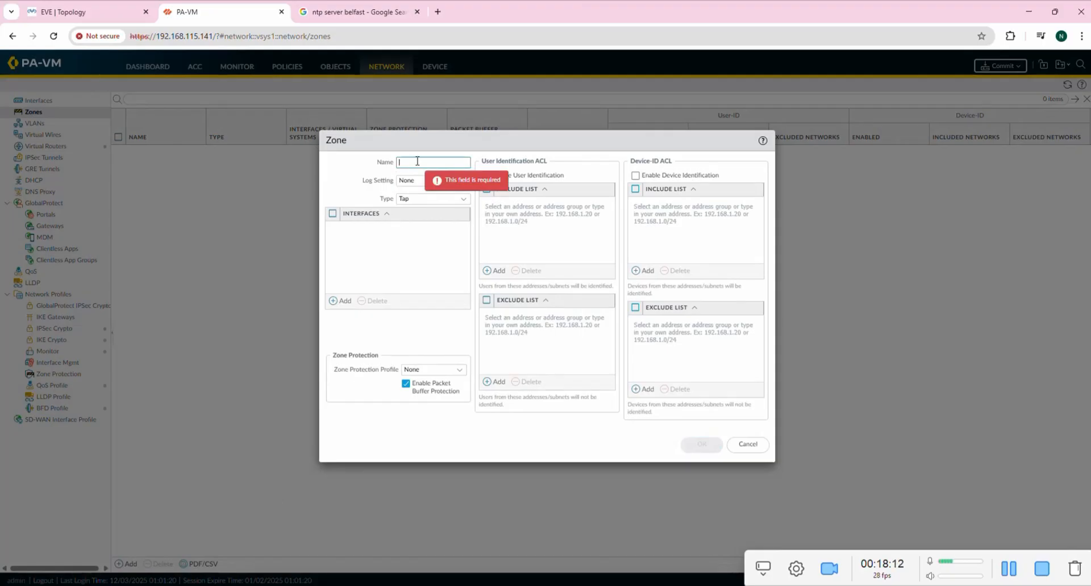
{"action": "type", "text": "Tr"}
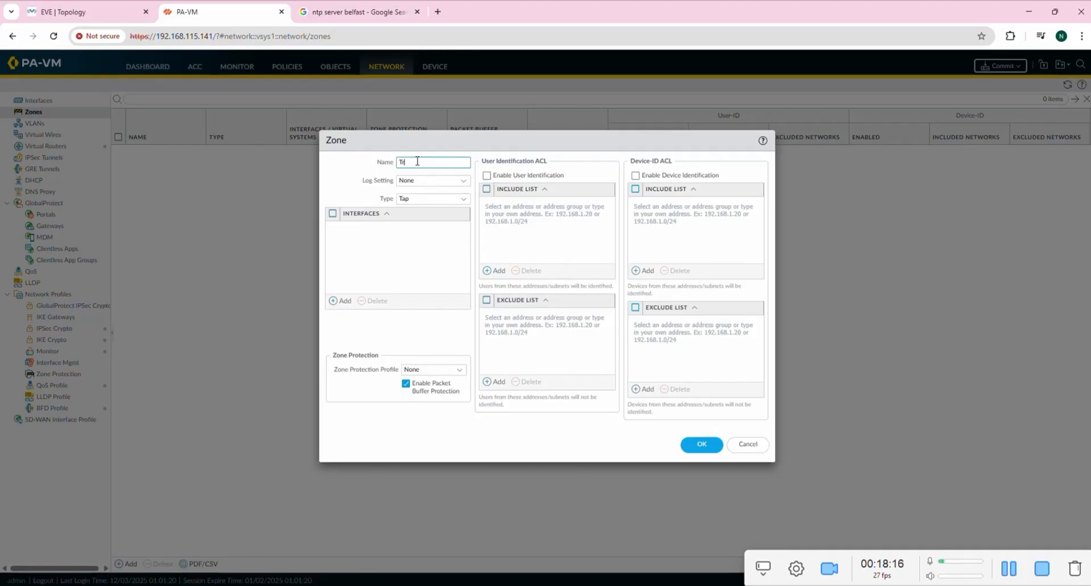
{"action": "type", "text": "ust"}
{"action": "left_click", "coordinate": [465, 200]}
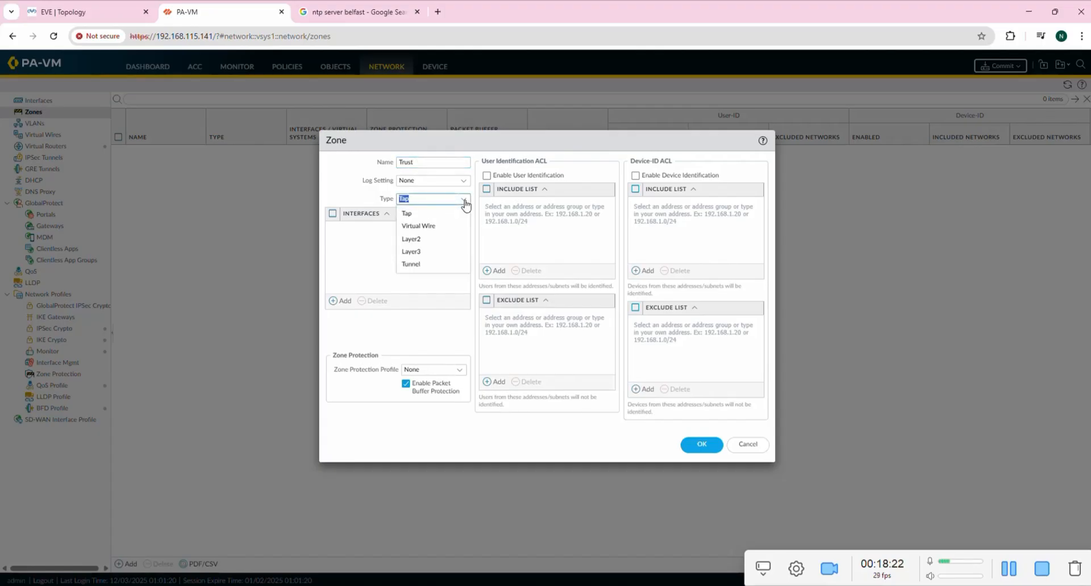
{"action": "left_click", "coordinate": [425, 252]}
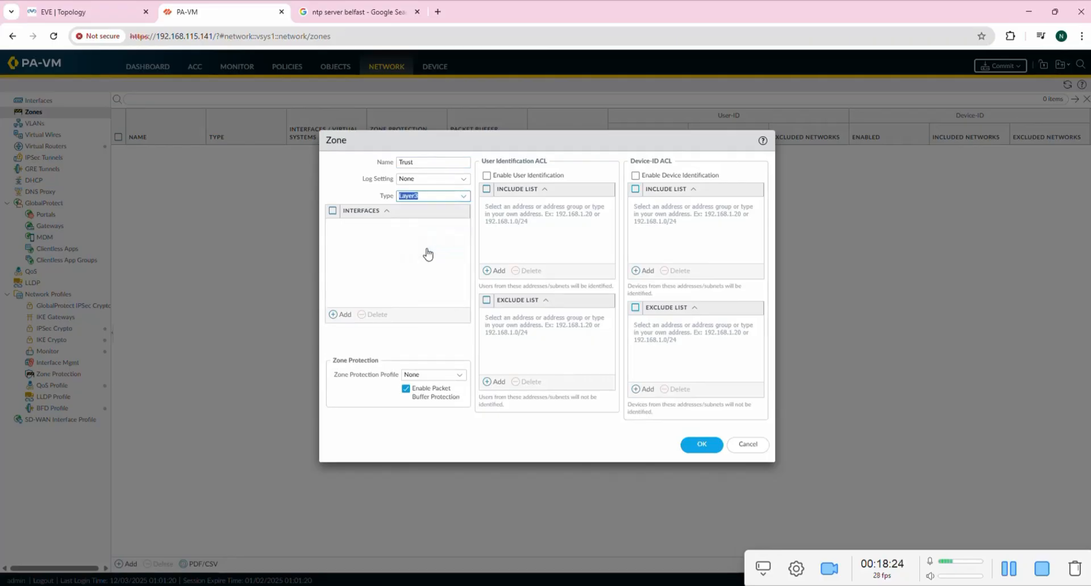
{"action": "left_click", "coordinate": [465, 197]}
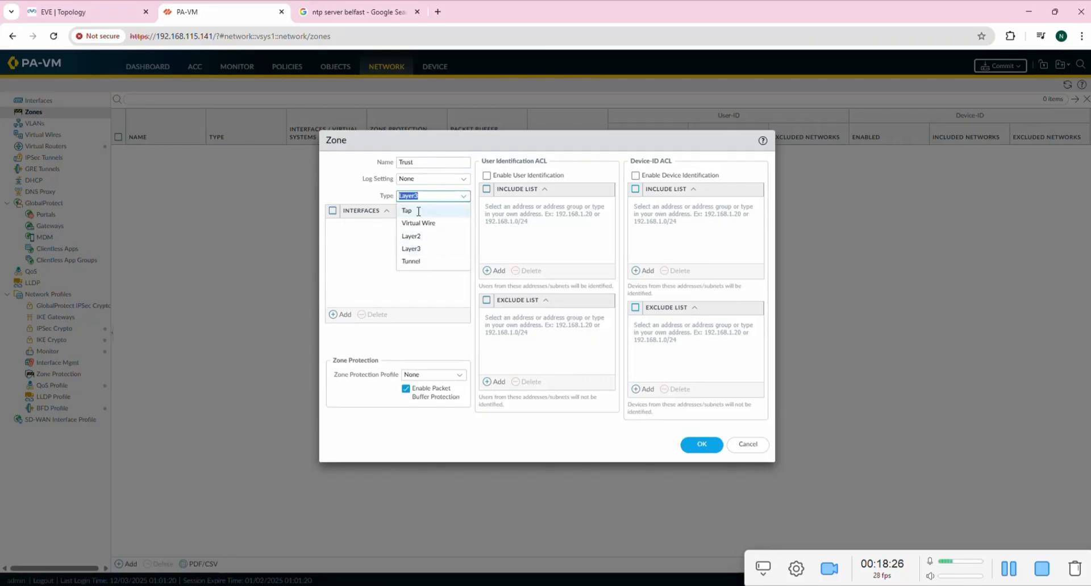
{"action": "left_click", "coordinate": [423, 253]}
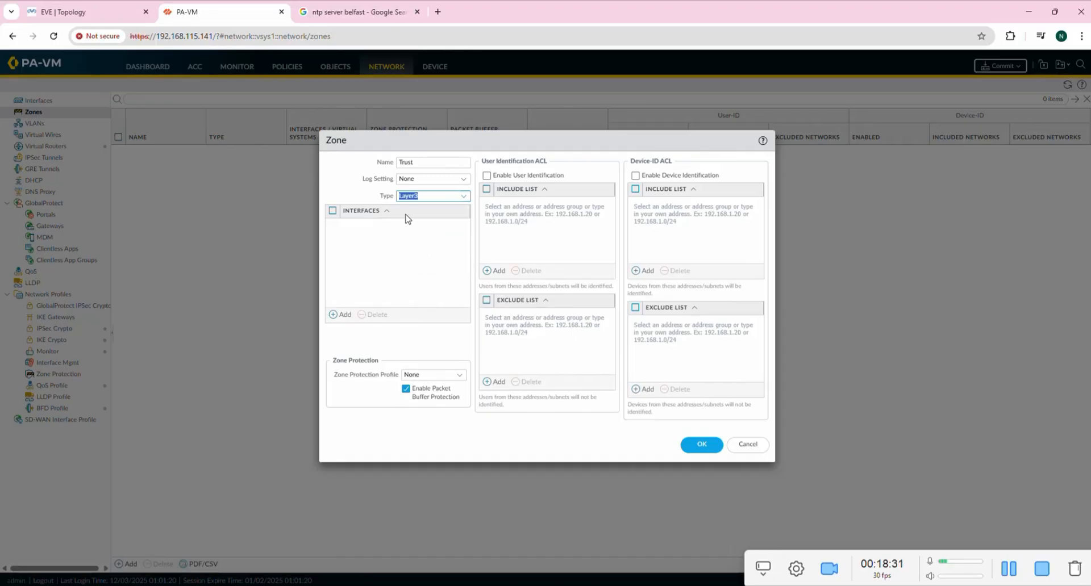
{"action": "left_click", "coordinate": [362, 248]}
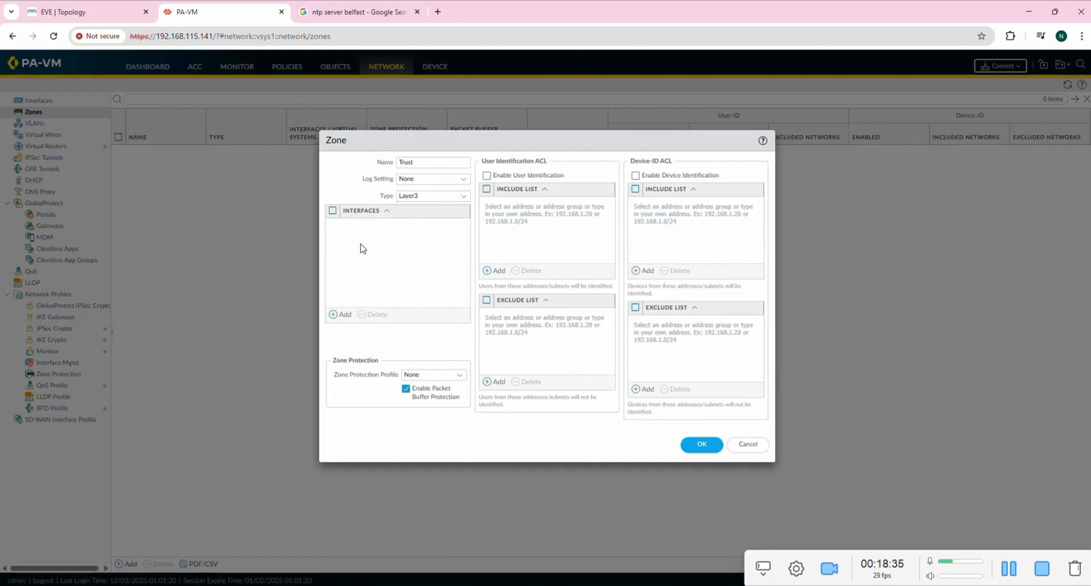
{"action": "left_click", "coordinate": [703, 446]}
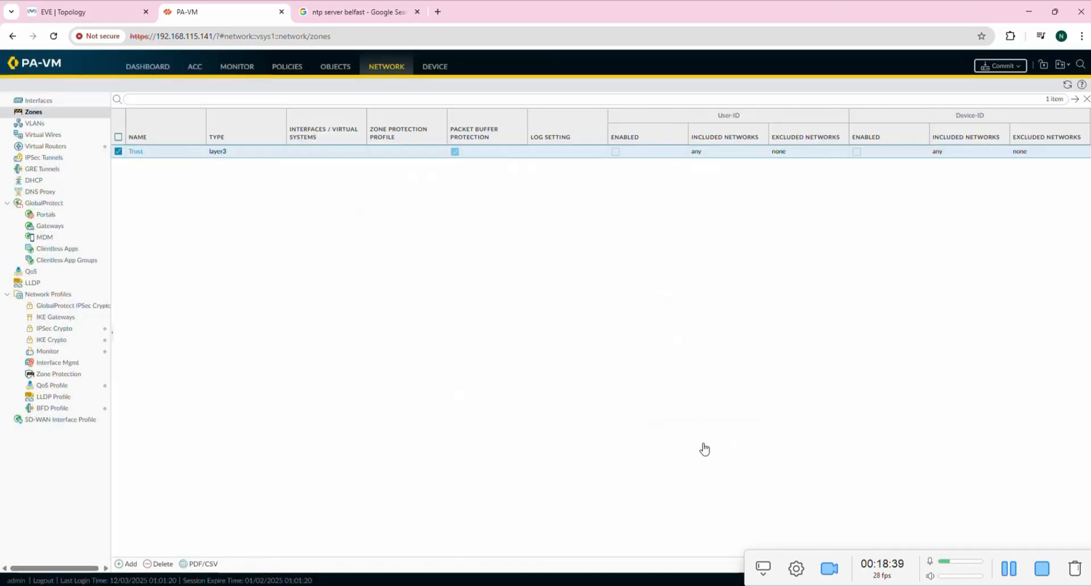
Add a second Layer3 zone named Untrust, then bring the Notepad checklist back.
{"action": "left_click", "coordinate": [126, 564]}
{"action": "left_click", "coordinate": [435, 162]}
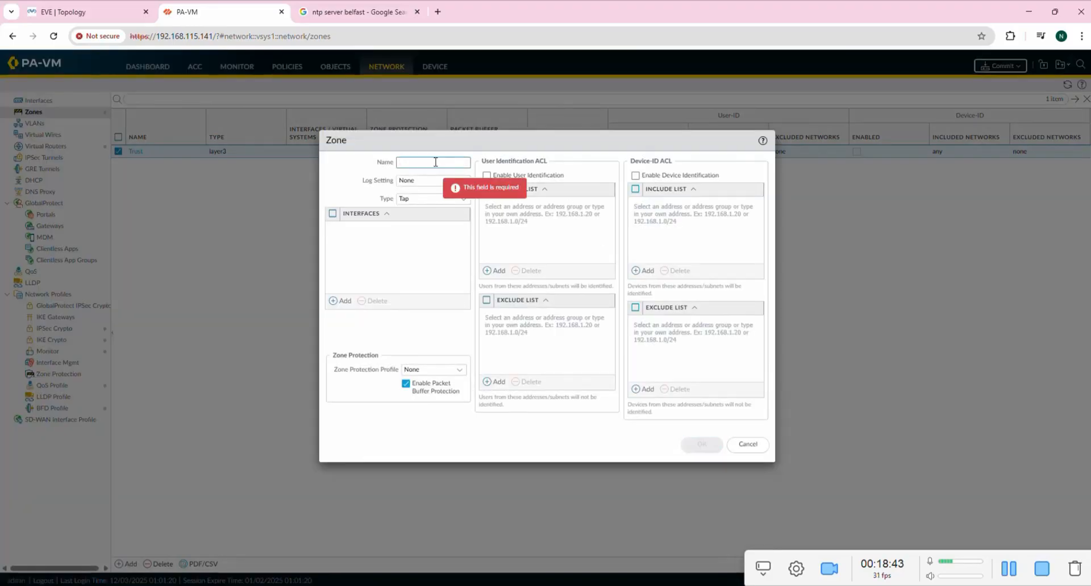
{"action": "type", "text": "Un"}
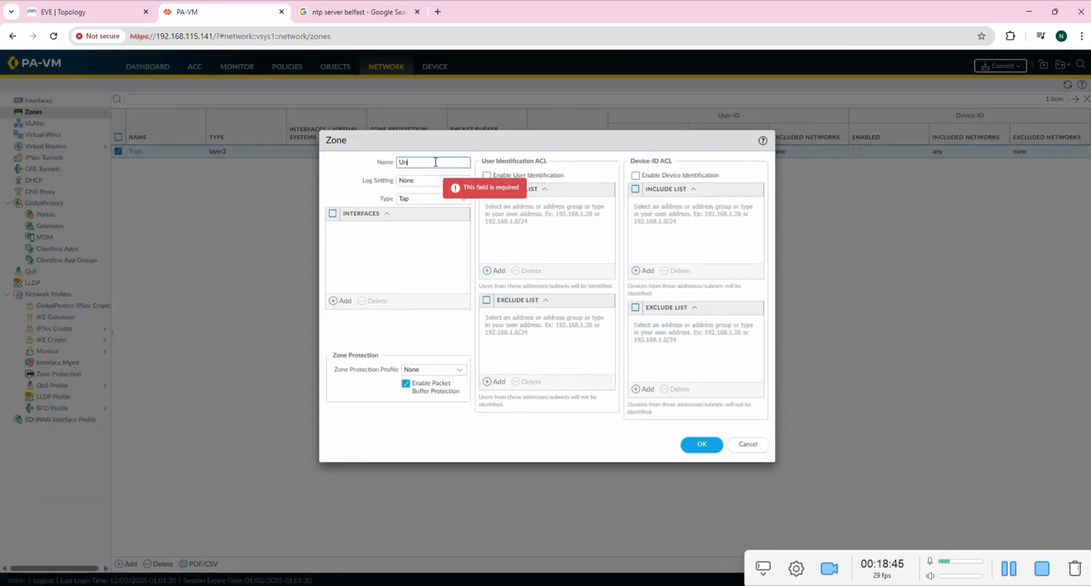
{"action": "type", "text": "trust"}
{"action": "left_click", "coordinate": [460, 198]}
{"action": "left_click", "coordinate": [439, 252]}
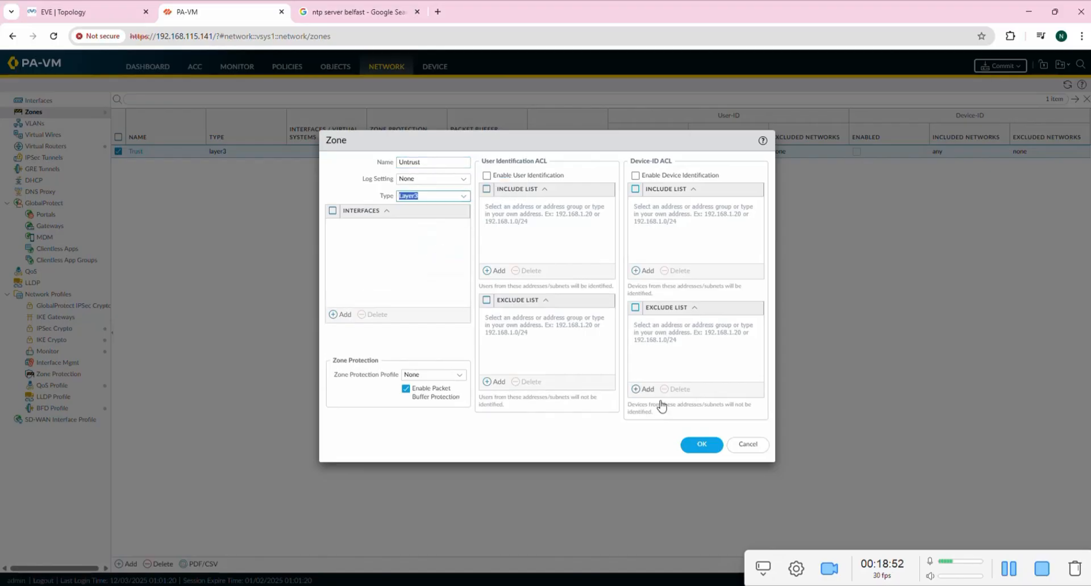
{"action": "left_click", "coordinate": [698, 445]}
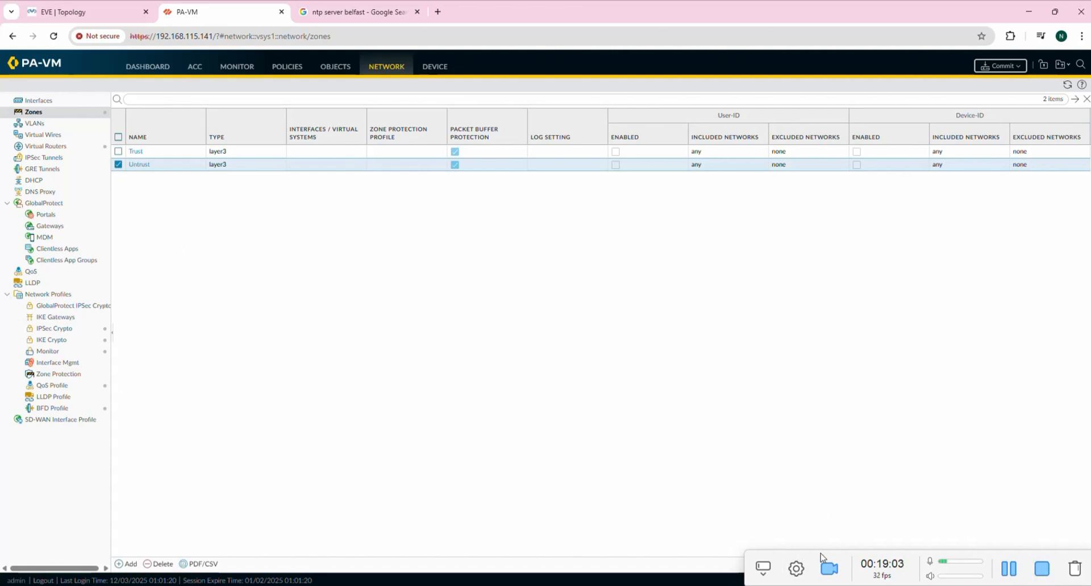
{"action": "left_click", "coordinate": [1008, 569]}
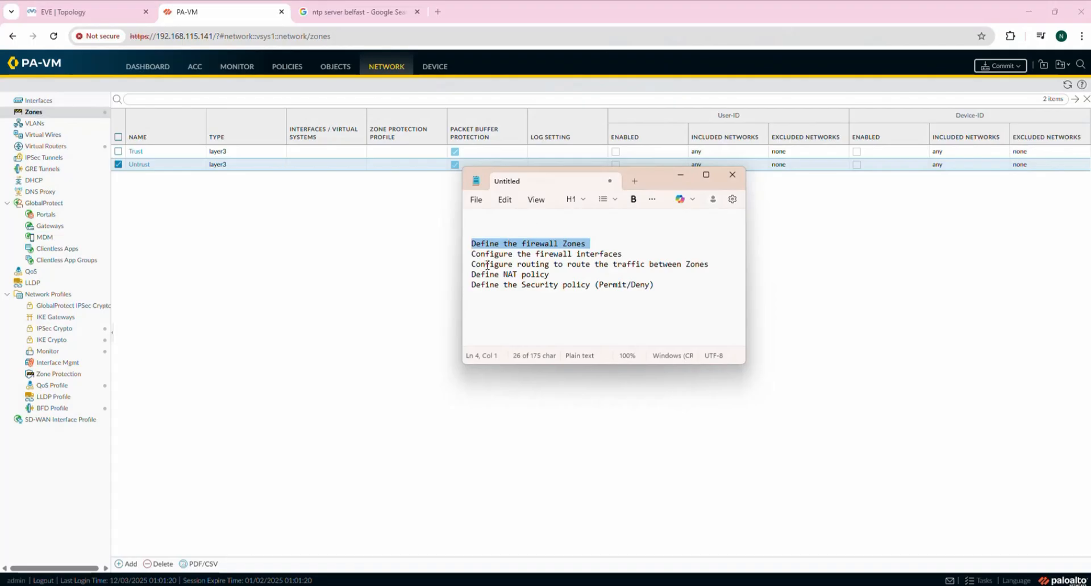
Mark the 'Configure the firewall interfaces' checklist line and show the Ethernet Interfaces page.
{"action": "left_click_drag", "start_coordinate": [472, 254], "coordinate": [656, 254]}
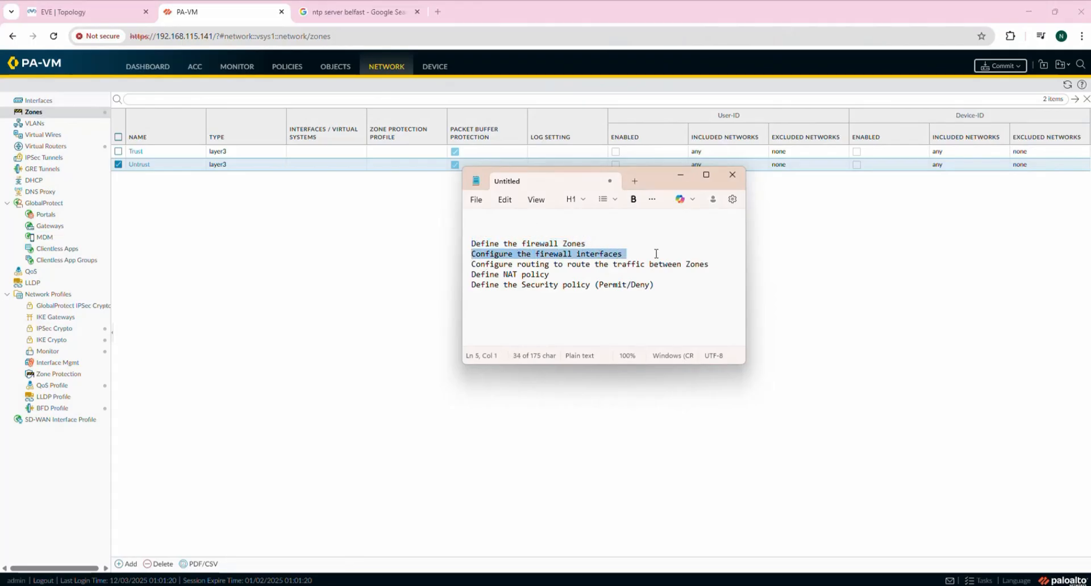
{"action": "left_click", "coordinate": [87, 106]}
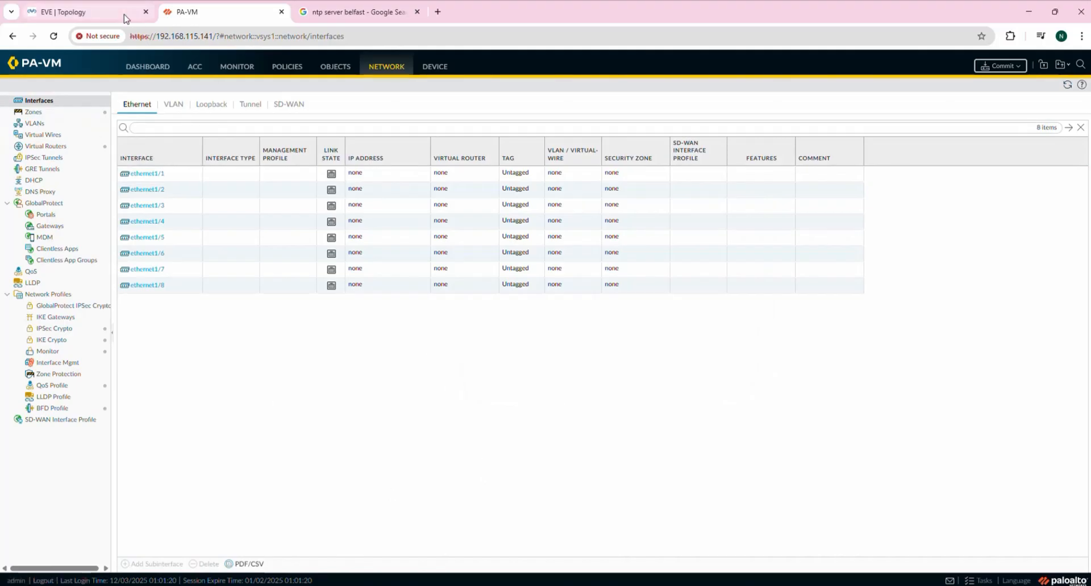
Check the lab topology, then open the Ethernet Interface settings for ethernet1/1.
{"action": "left_click", "coordinate": [99, 13]}
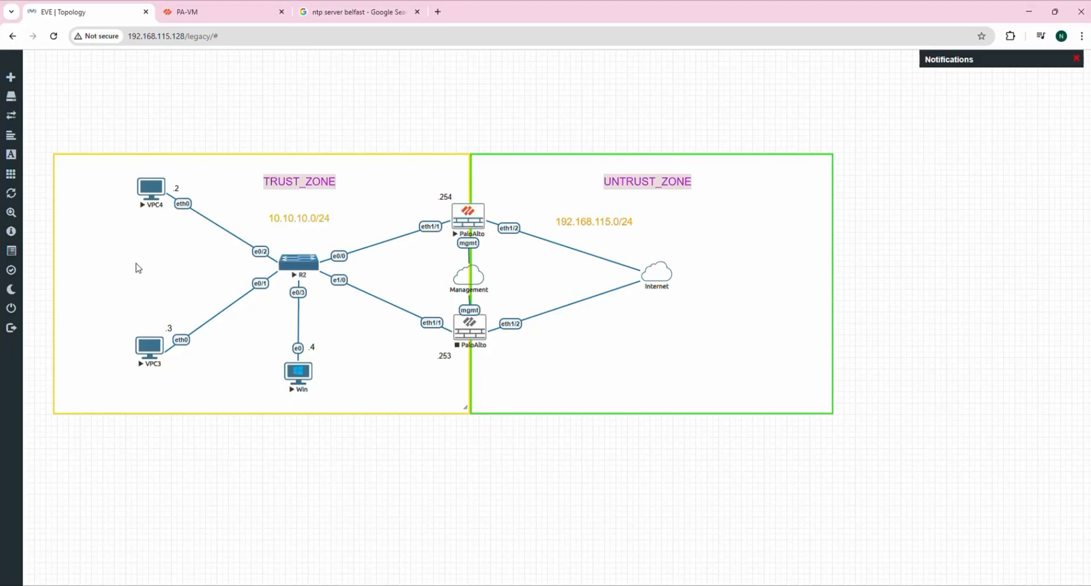
{"action": "left_click", "coordinate": [230, 13]}
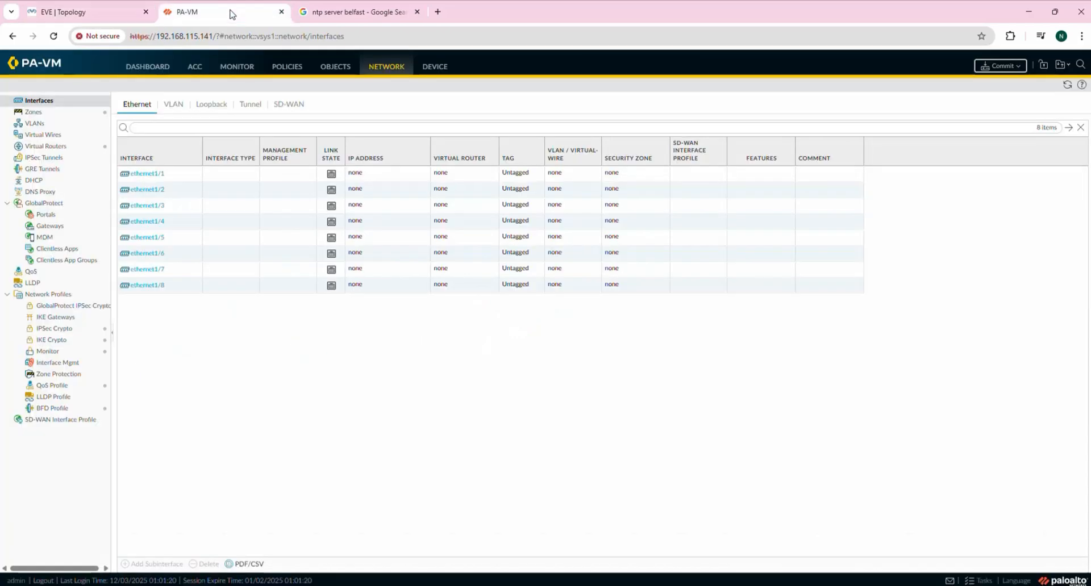
{"action": "left_click", "coordinate": [159, 179]}
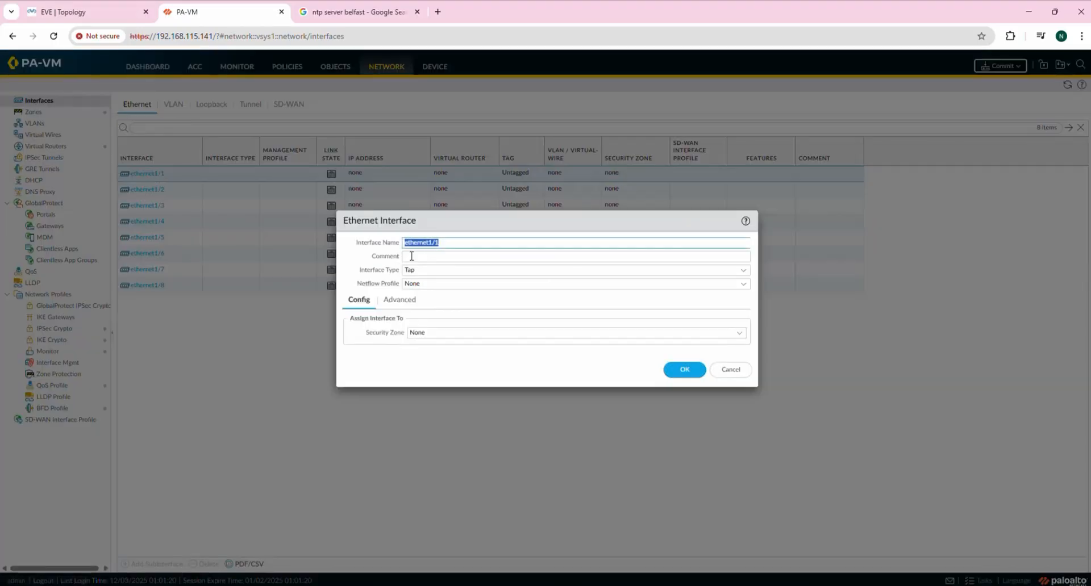
Make ethernet1/1 a Layer3 interface in the Trust zone, leaving Virtual Router as None.
{"action": "left_click", "coordinate": [442, 270]}
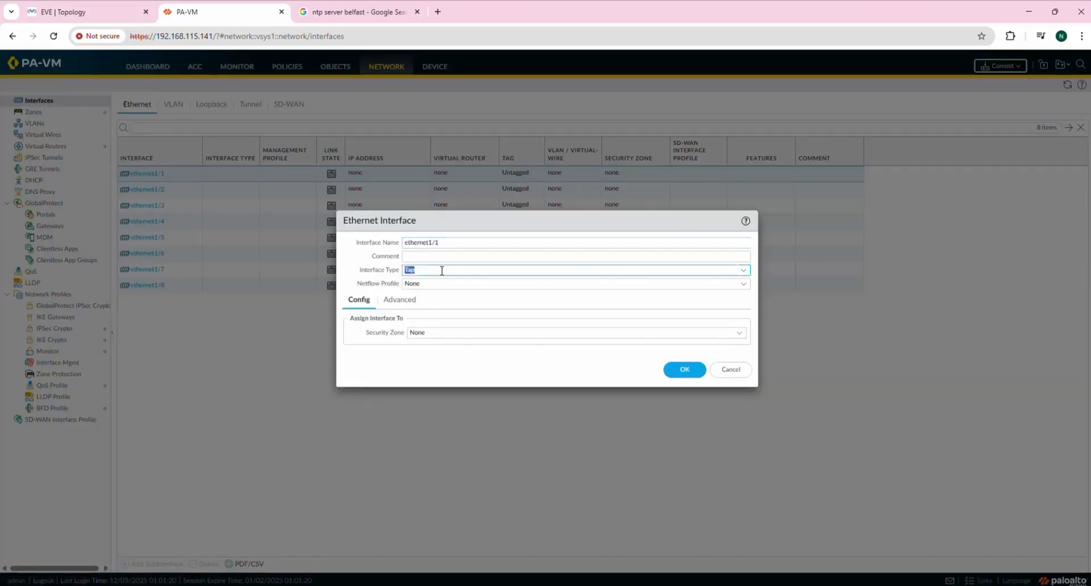
{"action": "left_click", "coordinate": [744, 271]}
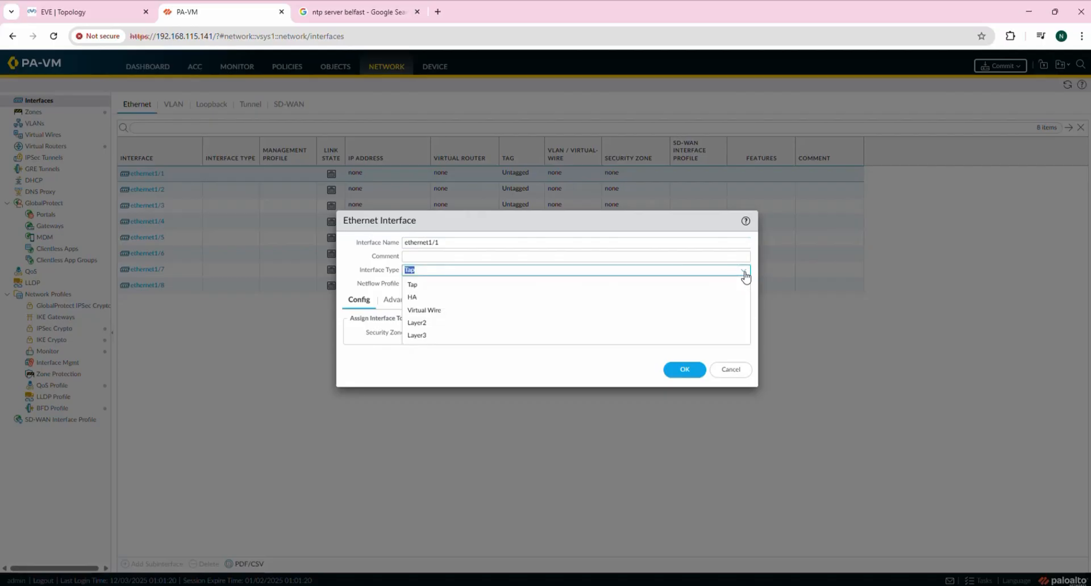
{"action": "left_click", "coordinate": [471, 337]}
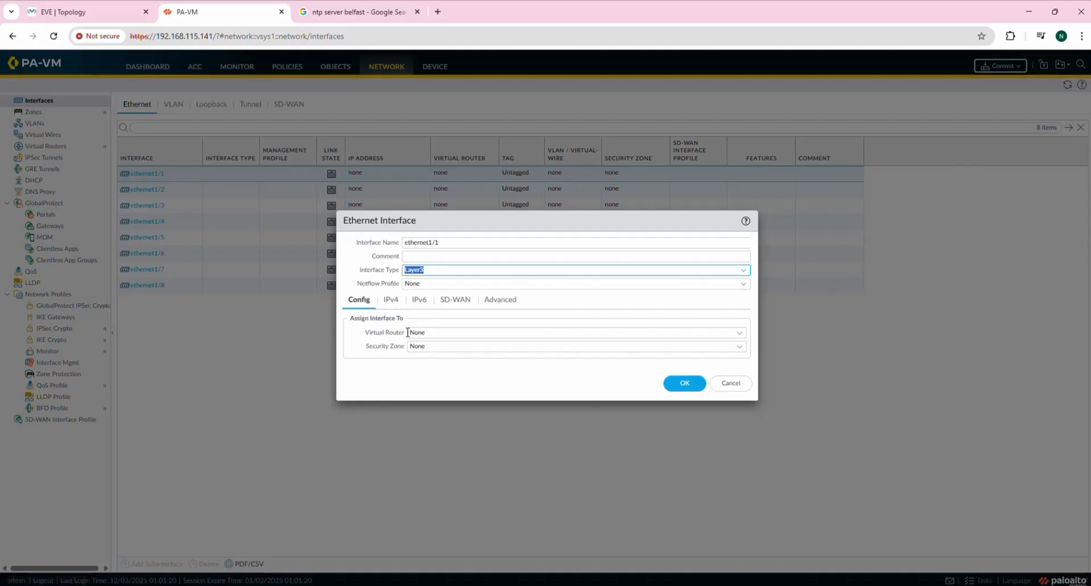
{"action": "left_click", "coordinate": [738, 350]}
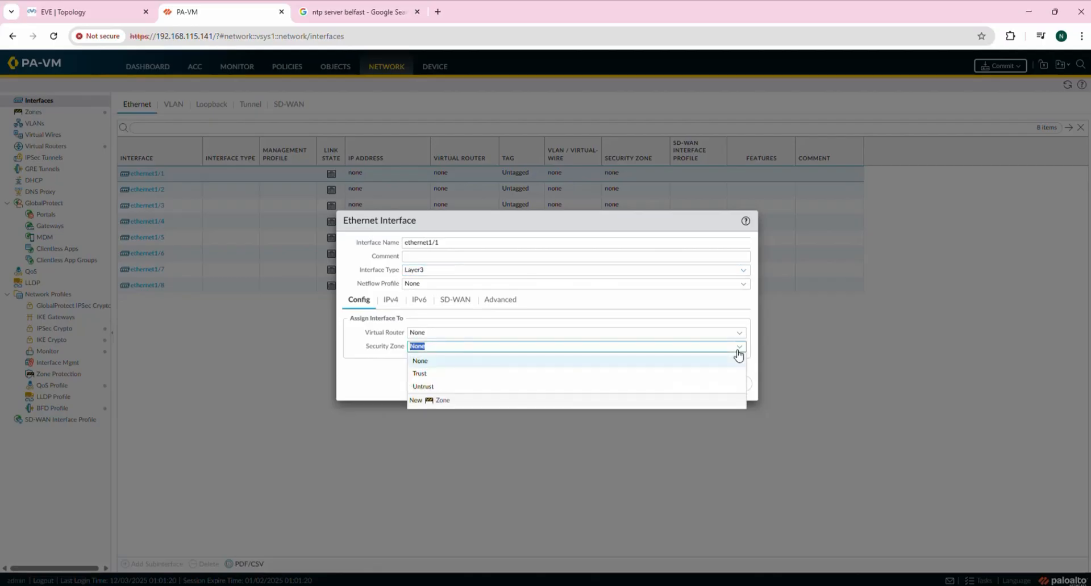
{"action": "left_click", "coordinate": [420, 374]}
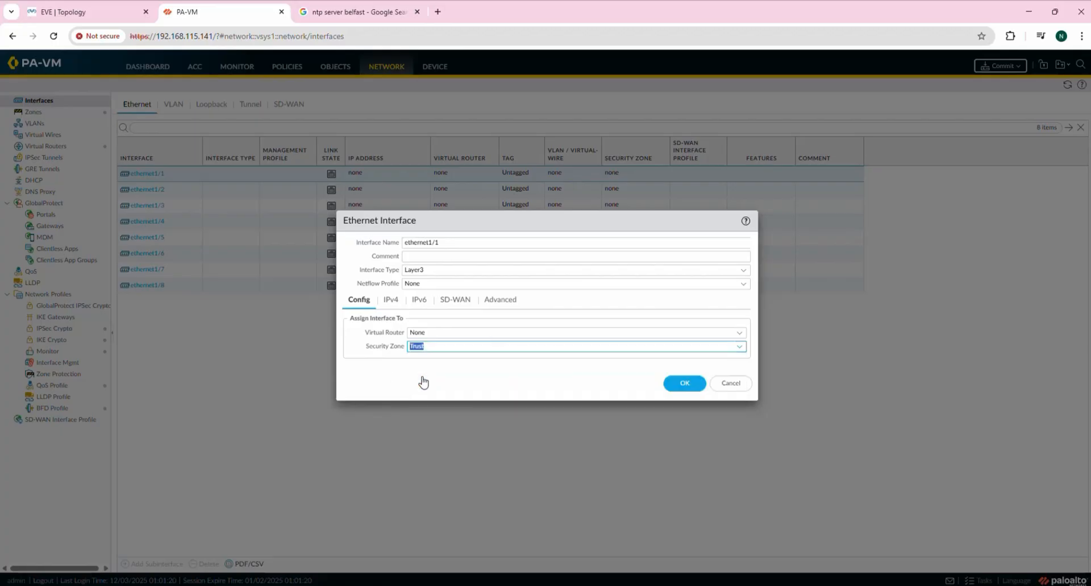
{"action": "left_click", "coordinate": [741, 349]}
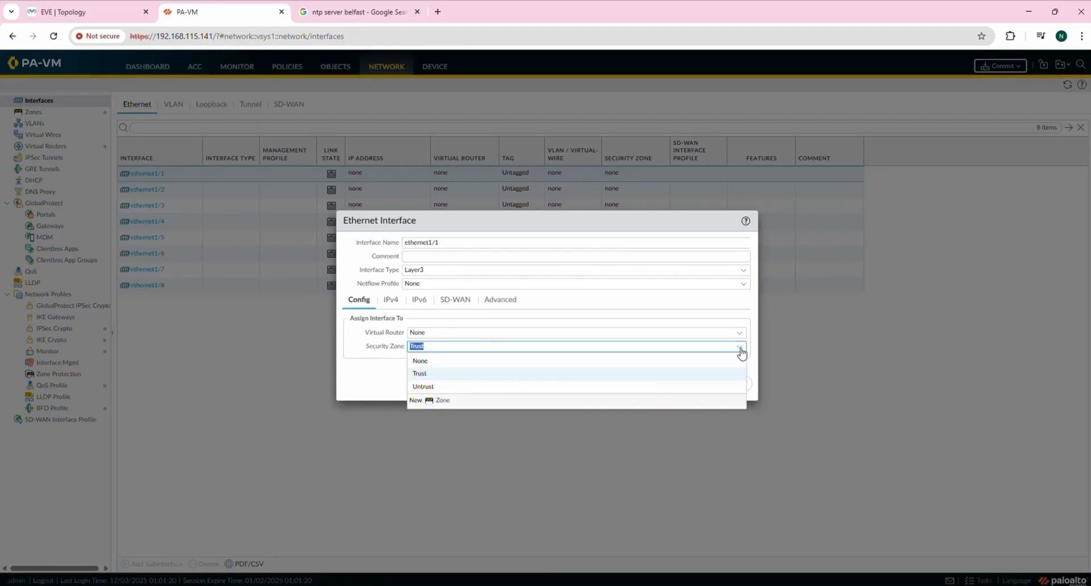
{"action": "left_click", "coordinate": [420, 374]}
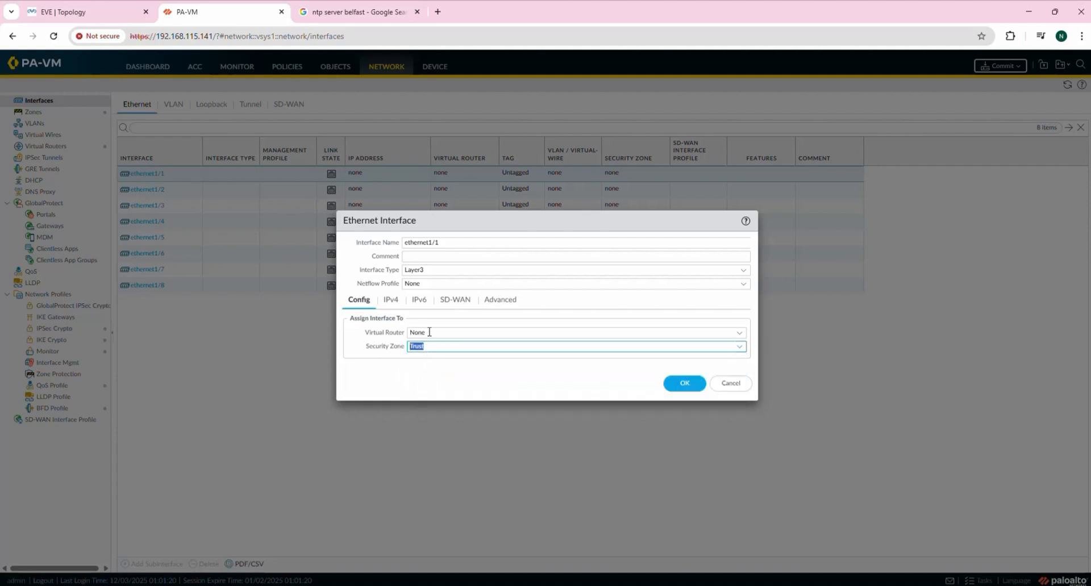
{"action": "left_click", "coordinate": [739, 335]}
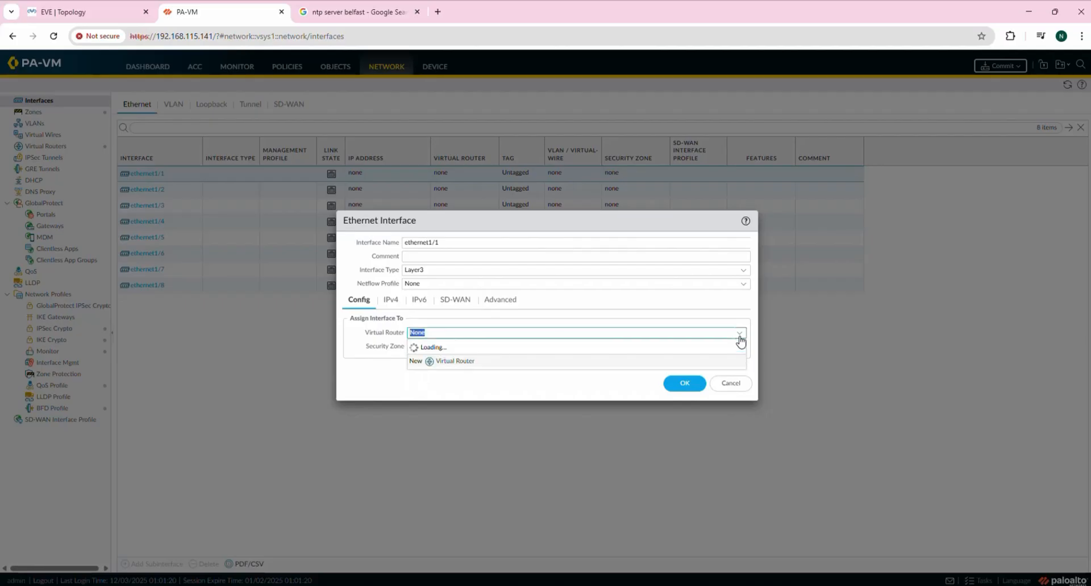
{"action": "left_click", "coordinate": [370, 370]}
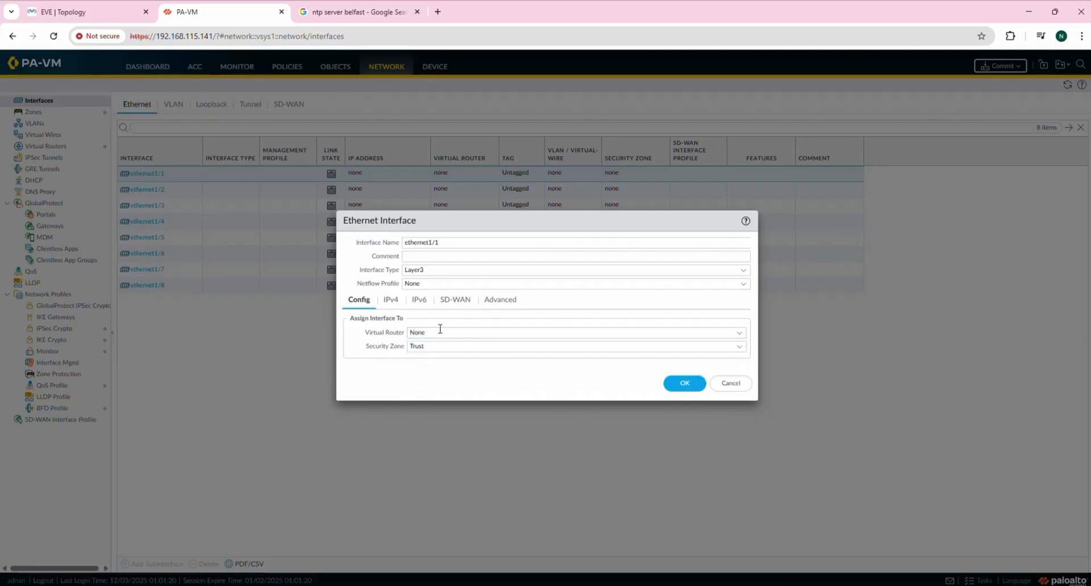
{"action": "left_click", "coordinate": [391, 300]}
Give ethernet1/1 the static IPv4 address 10.10.10.254/24, checking it against the topology.
{"action": "left_click", "coordinate": [354, 421]}
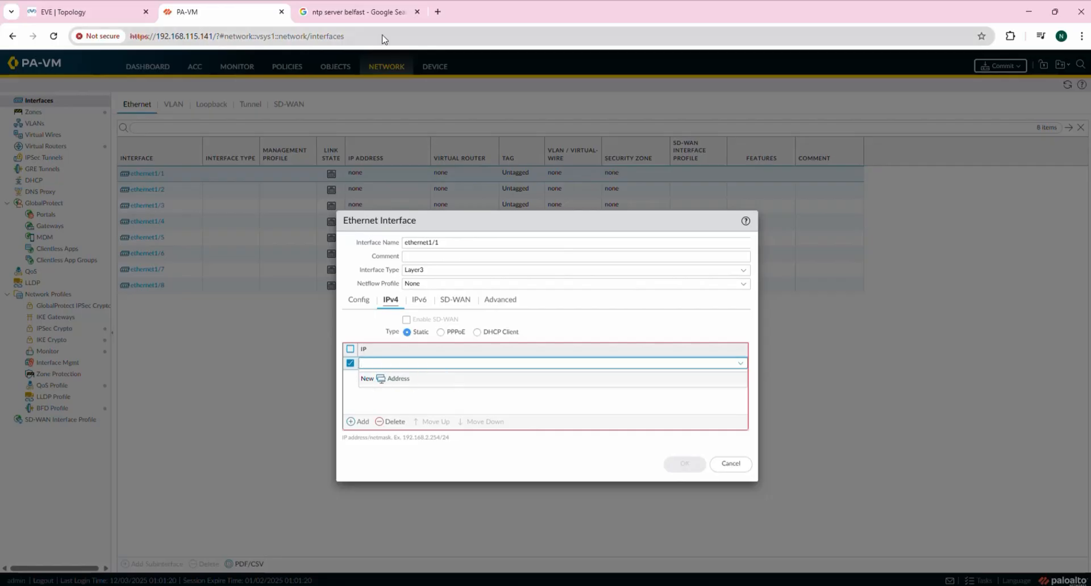
{"action": "left_click", "coordinate": [117, 12]}
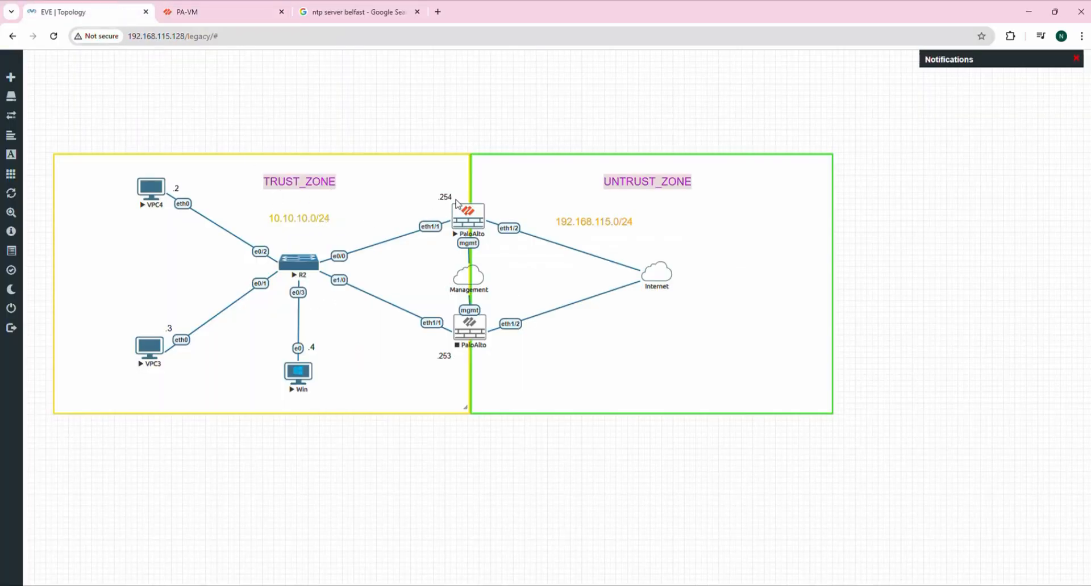
{"action": "left_click", "coordinate": [188, 11]}
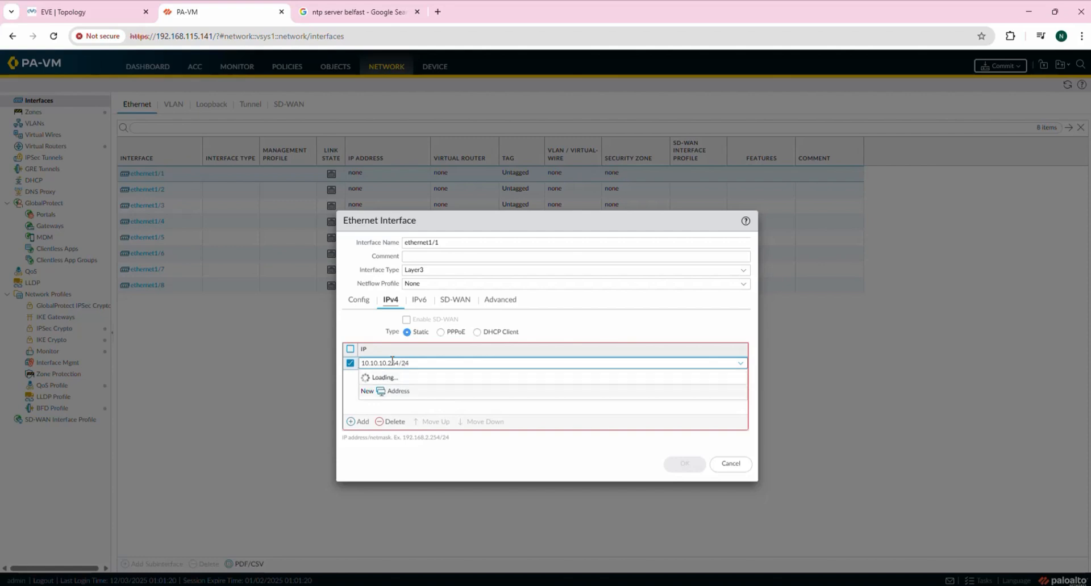
{"action": "left_click", "coordinate": [397, 405]}
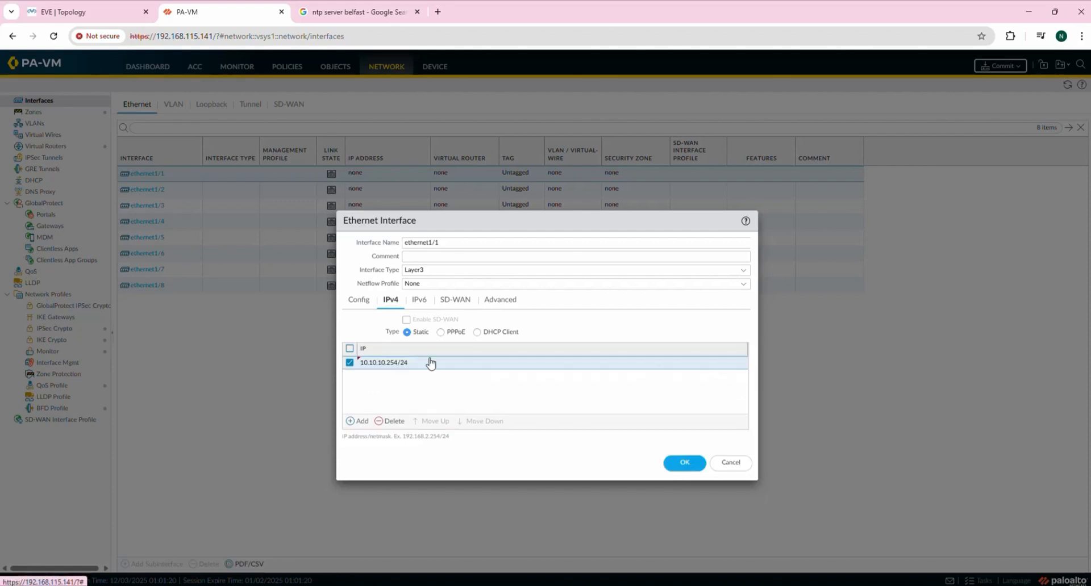
Review the IPv6, SD-WAN and Advanced tabs, save ethernet1/1, and compare with the topology.
{"action": "left_click", "coordinate": [421, 302]}
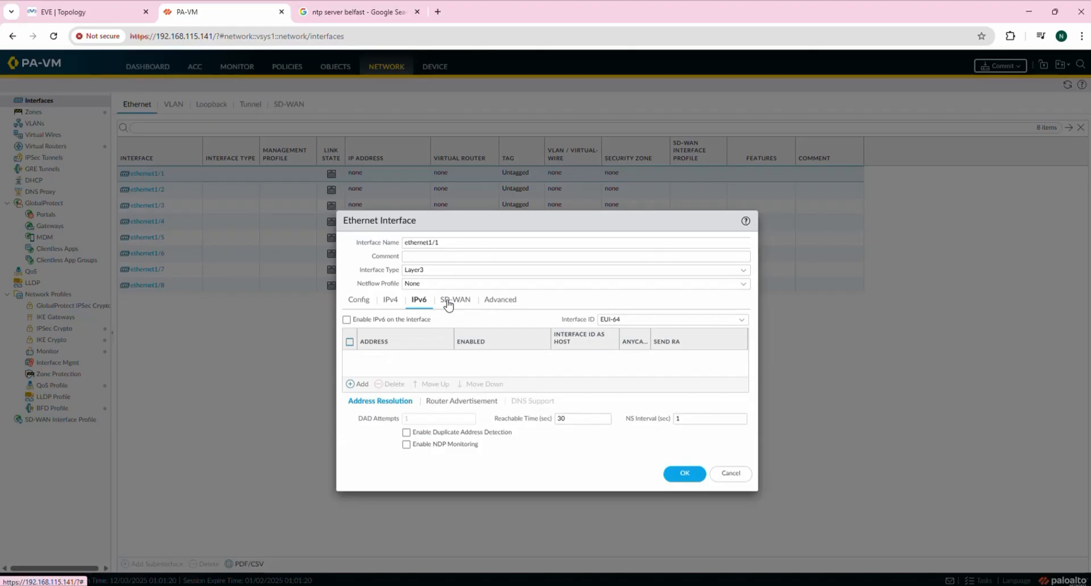
{"action": "left_click", "coordinate": [448, 304]}
{"action": "left_click", "coordinate": [502, 301]}
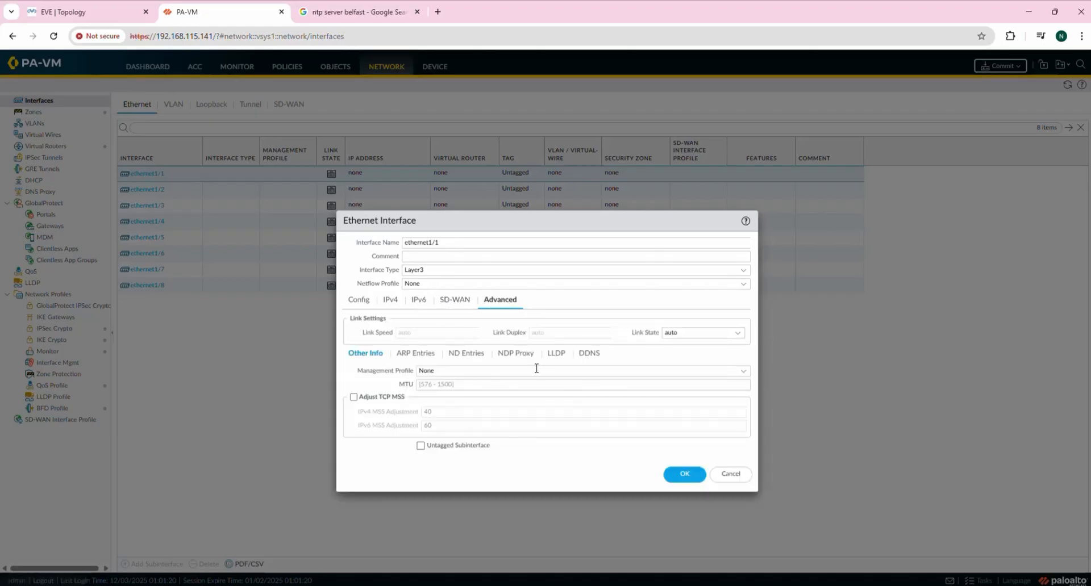
{"action": "left_click", "coordinate": [424, 355]}
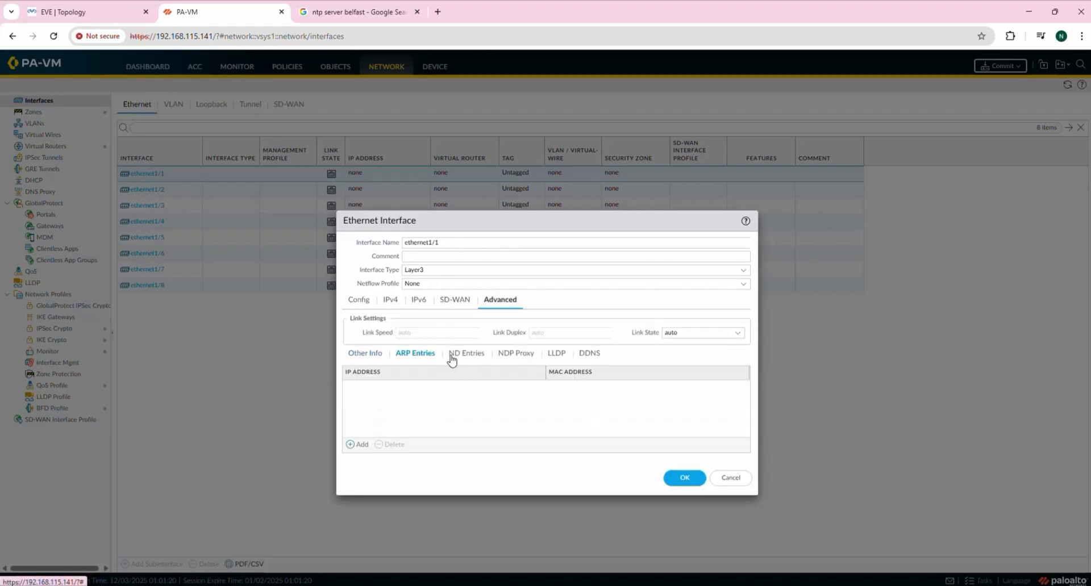
{"action": "left_click", "coordinate": [453, 357]}
{"action": "left_click", "coordinate": [510, 357]}
{"action": "left_click", "coordinate": [557, 357]}
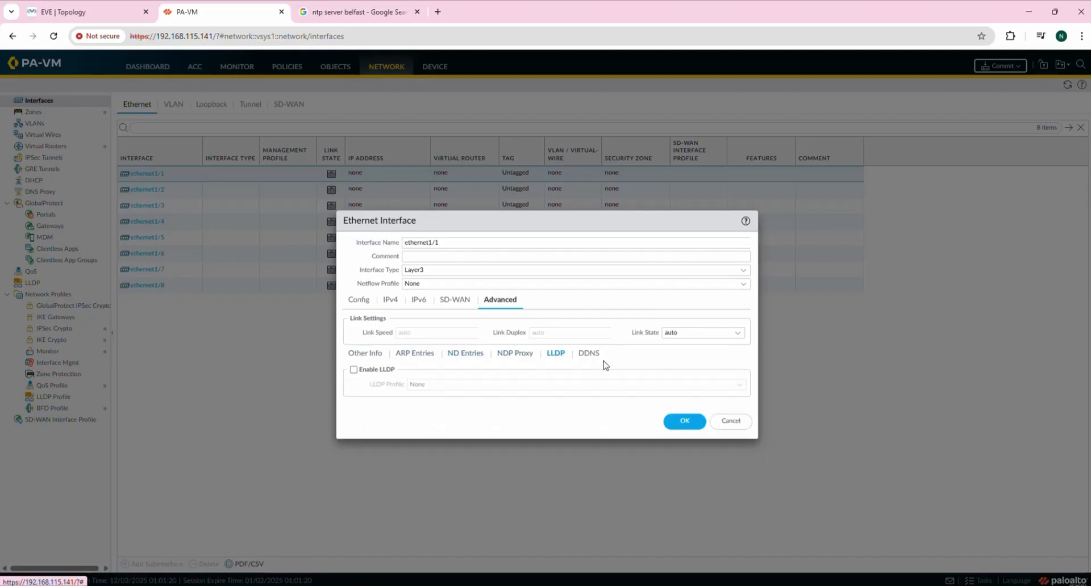
{"action": "left_click", "coordinate": [586, 356]}
{"action": "left_click", "coordinate": [404, 358]}
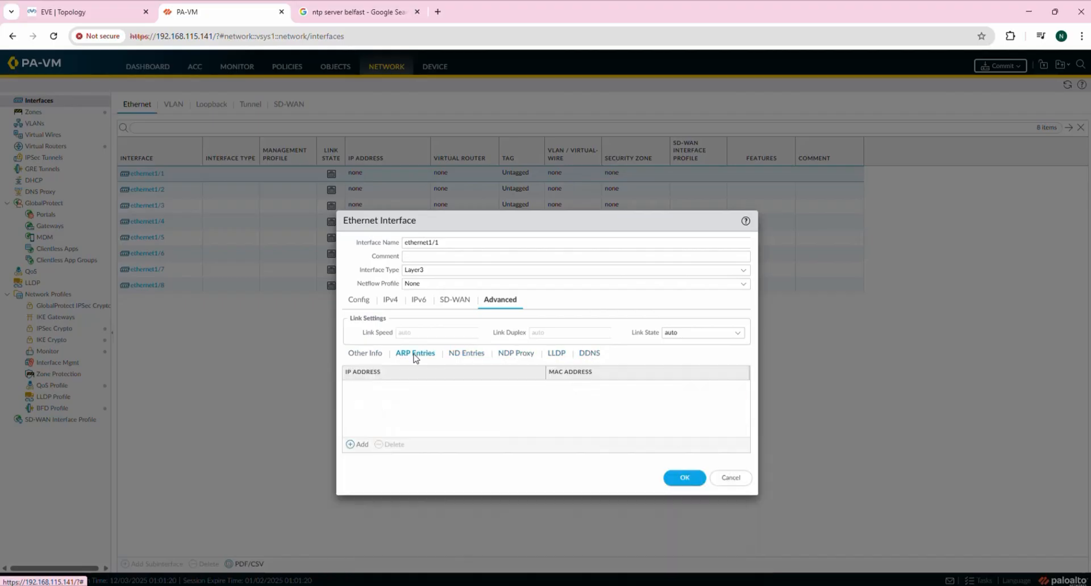
{"action": "left_click", "coordinate": [366, 354]}
{"action": "left_click", "coordinate": [453, 301]}
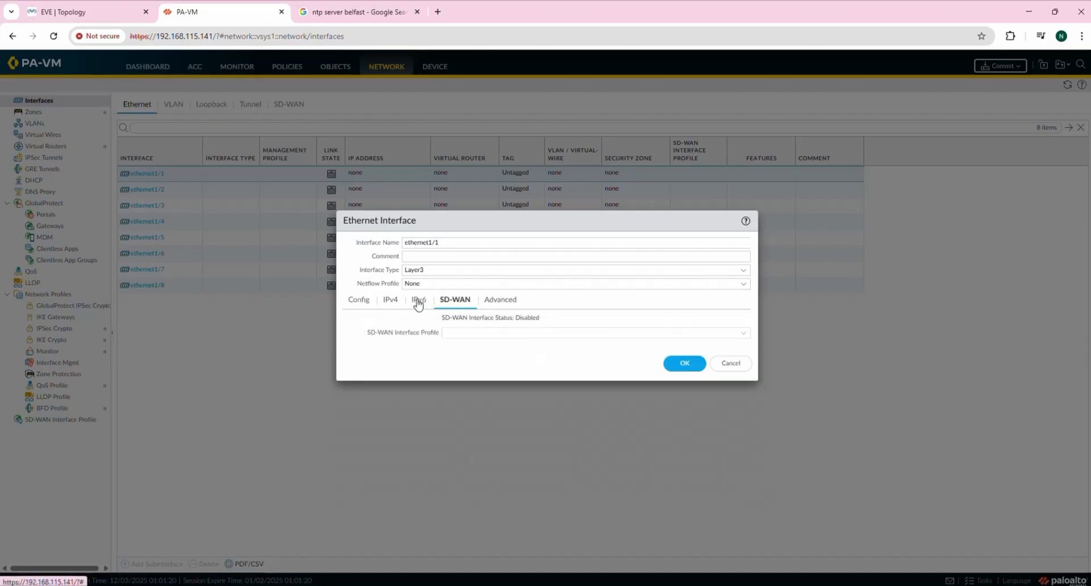
{"action": "left_click", "coordinate": [418, 301]}
{"action": "left_click", "coordinate": [390, 300]}
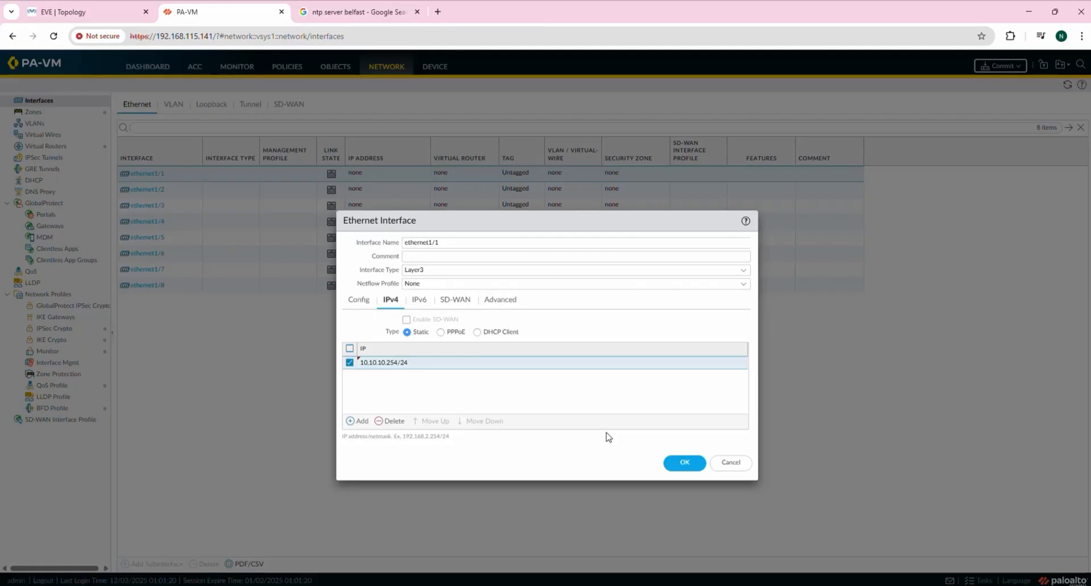
{"action": "left_click", "coordinate": [681, 465]}
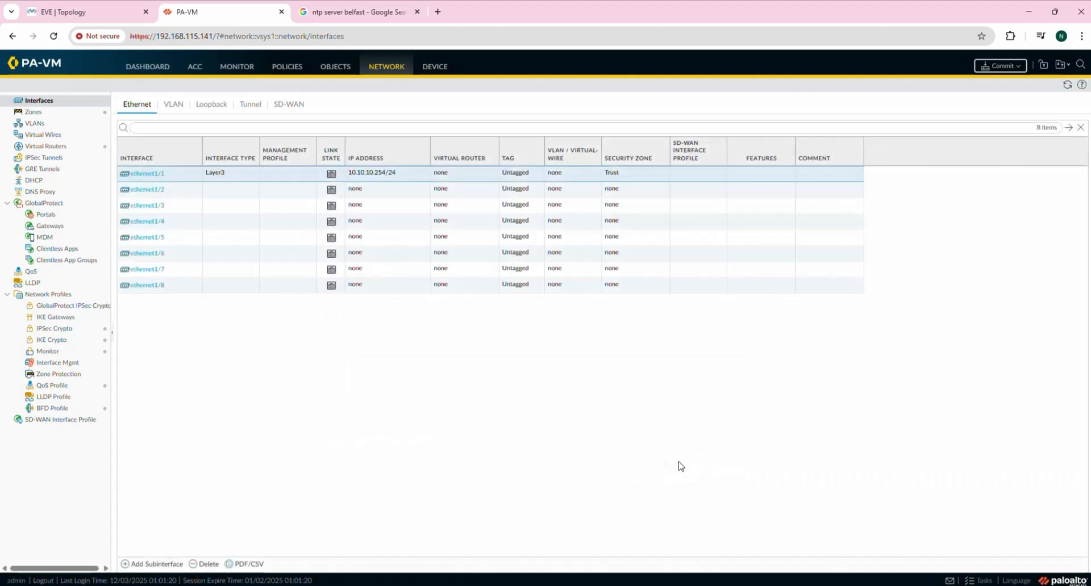
{"action": "left_click", "coordinate": [86, 10]}
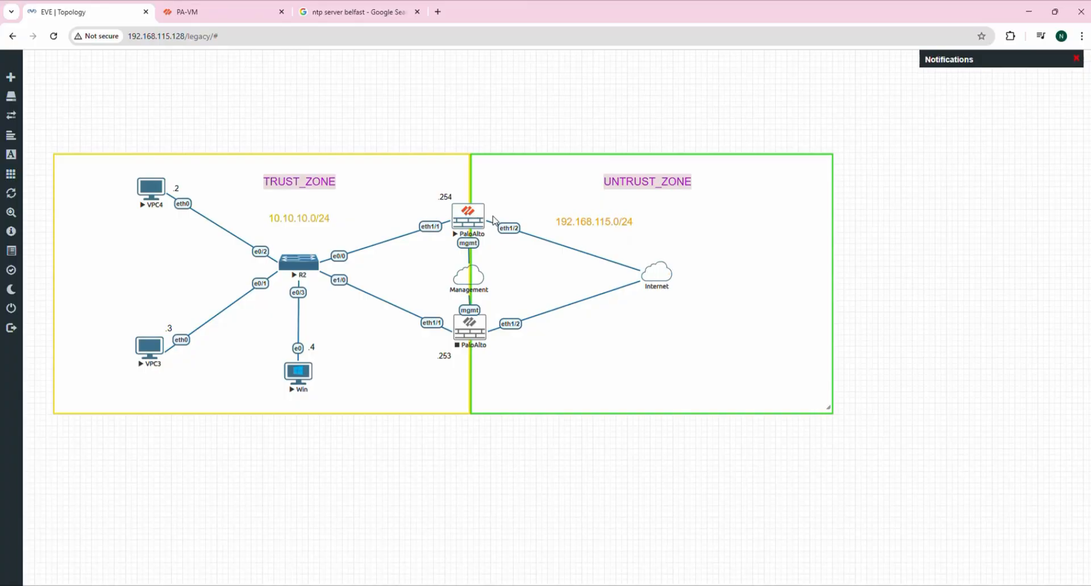
Bring the EVE-NG lab topology with TRUST_ZONE and UNTRUST_ZONE back on screen.
{"action": "left_click", "coordinate": [205, 13]}
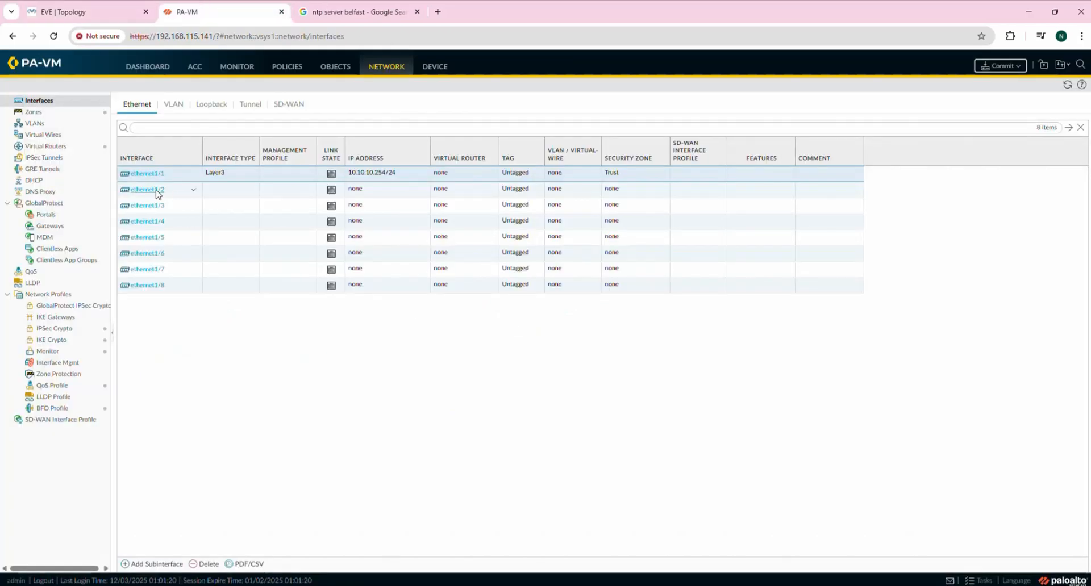
{"action": "left_click", "coordinate": [85, 12]}
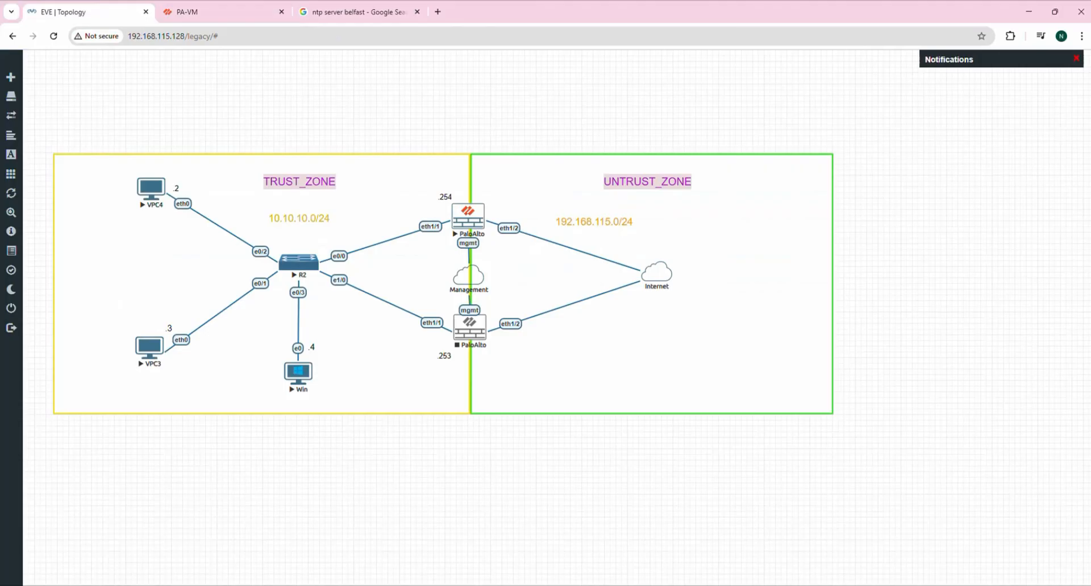
In PuTTY, recheck management IP 192.168.115.141 and gateway 192.168.115.2, then minimise the terminal.
{"action": "left_click", "coordinate": [750, 585]}
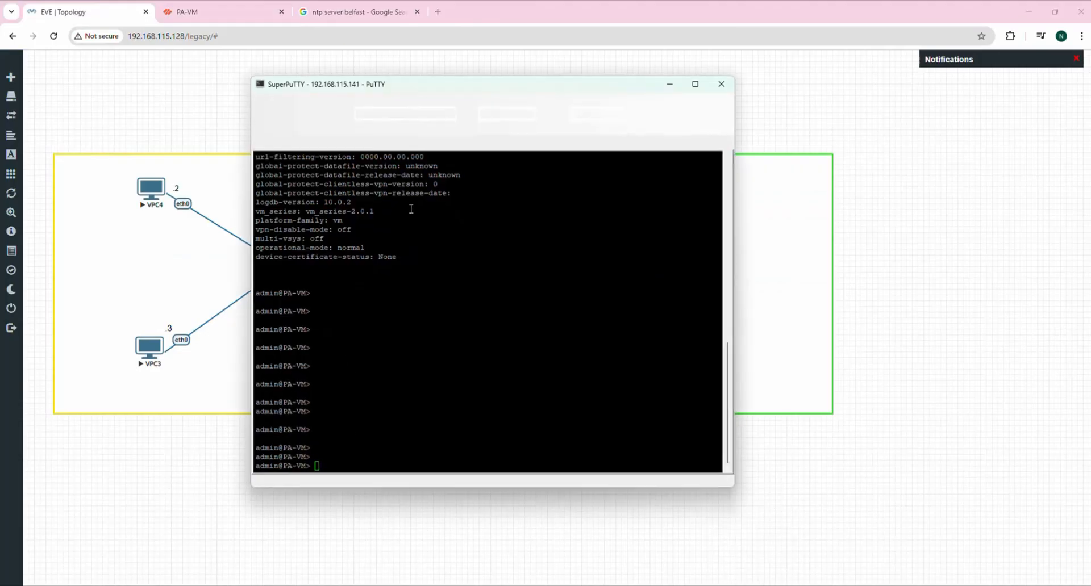
{"action": "scroll", "coordinate": [346, 279], "scroll_direction": "up", "scroll_amount": 15}
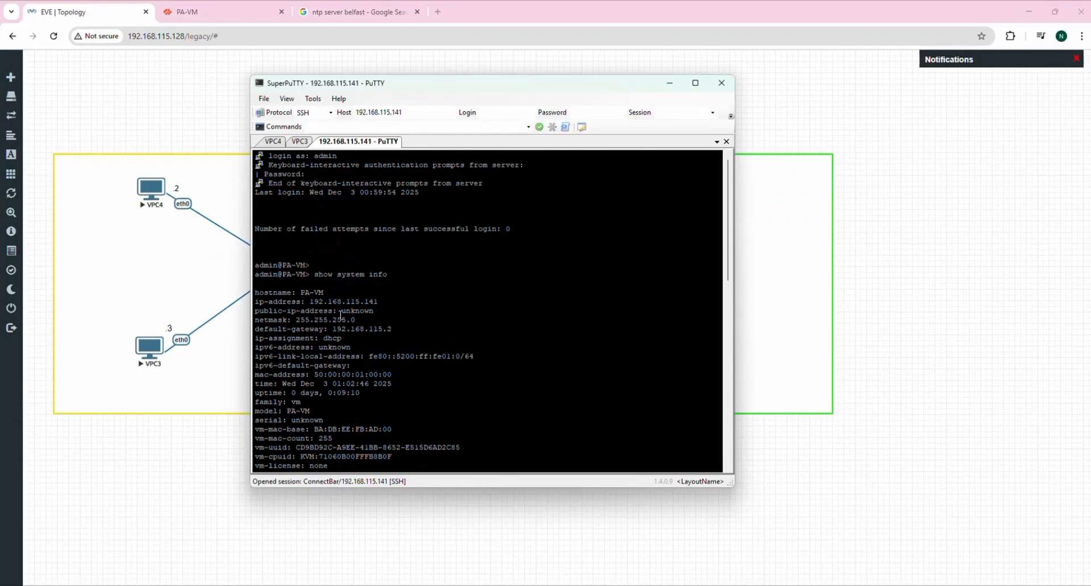
{"action": "left_click_drag", "start_coordinate": [331, 329], "coordinate": [413, 330]}
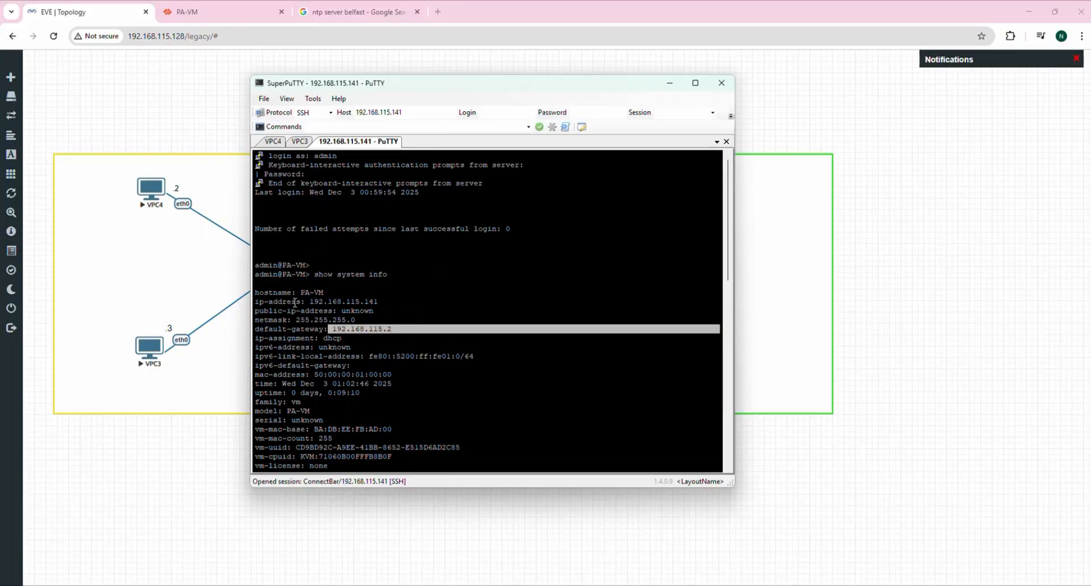
{"action": "left_click_drag", "start_coordinate": [309, 303], "coordinate": [396, 302]}
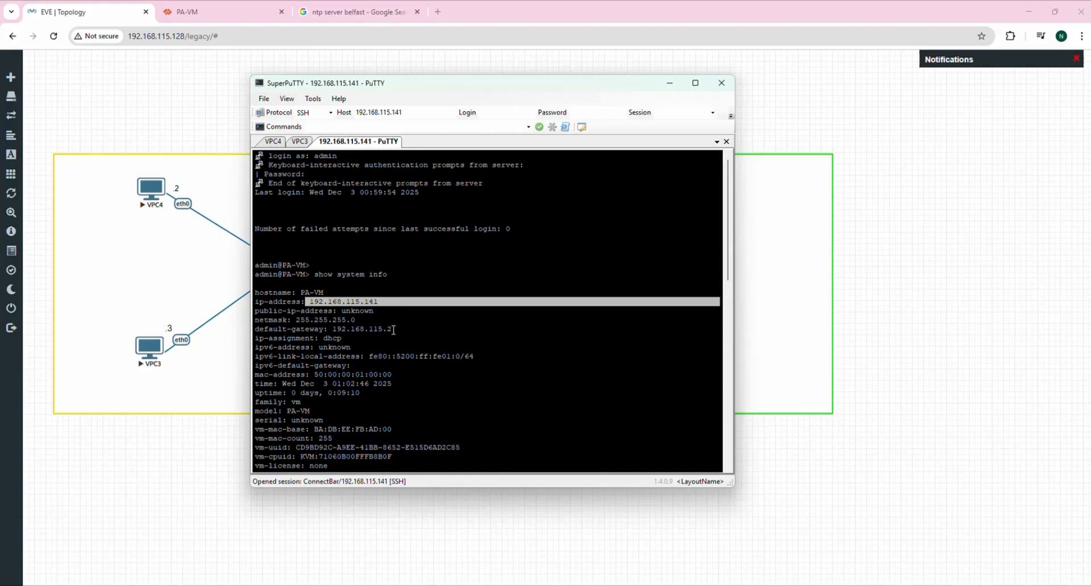
{"action": "left_click", "coordinate": [669, 83]}
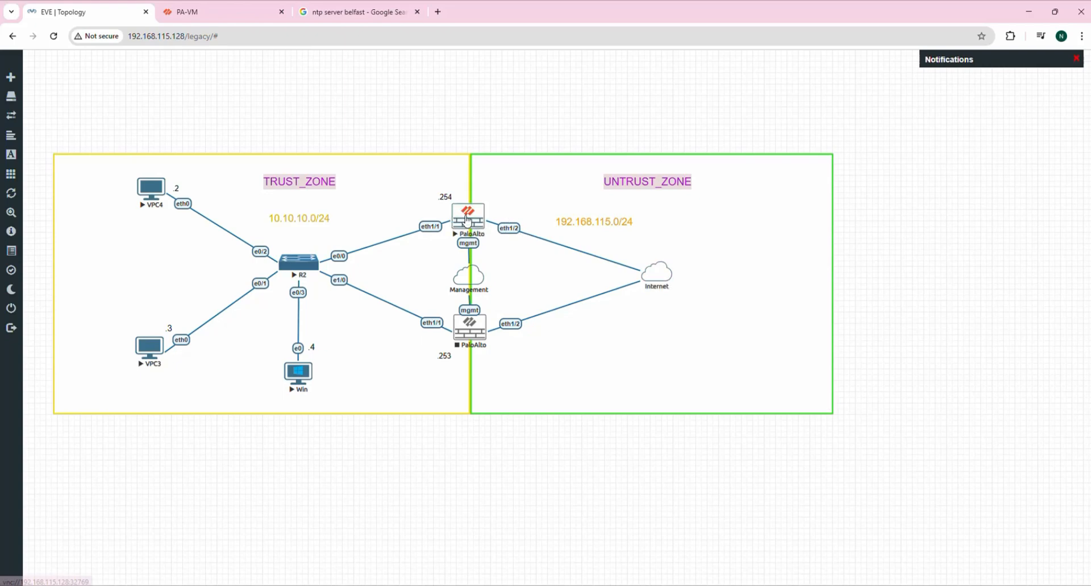
Make ethernet1/2 a Layer3 interface in the Untrust zone, checking the topology for the zone layout.
{"action": "left_click", "coordinate": [210, 11]}
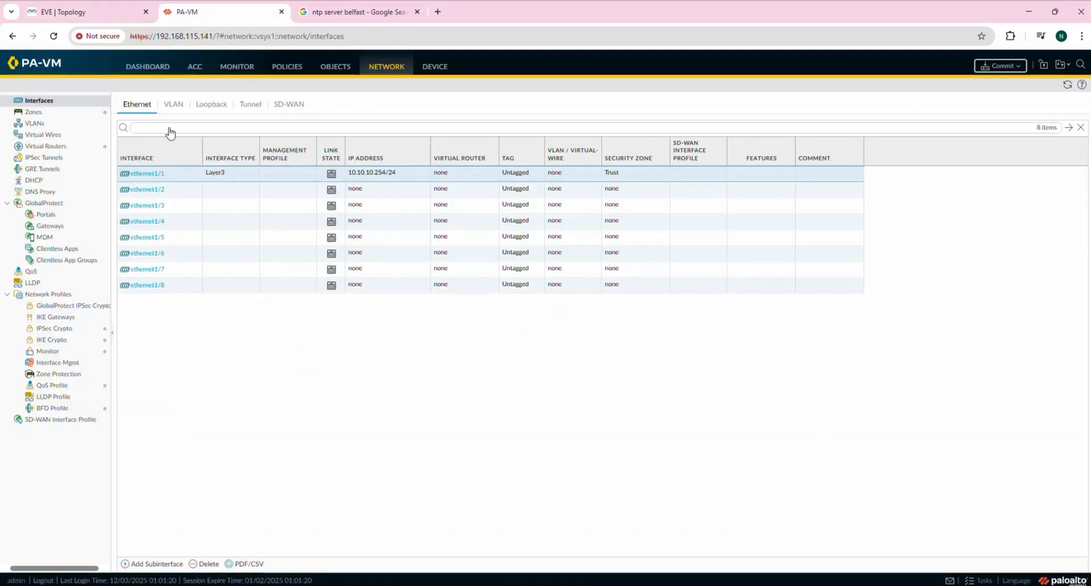
{"action": "left_click", "coordinate": [71, 8]}
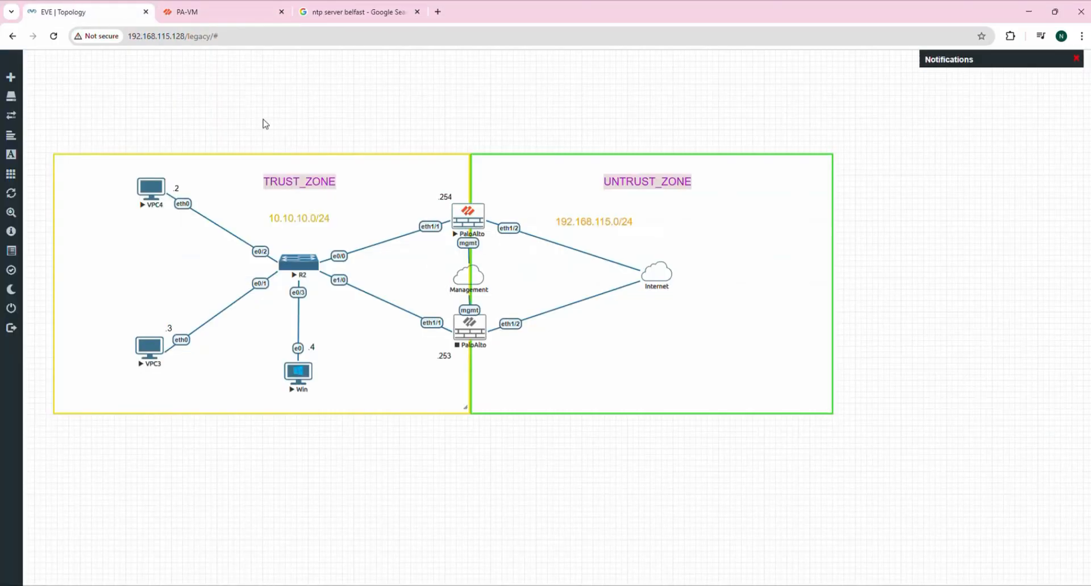
{"action": "left_click", "coordinate": [188, 11]}
{"action": "left_click", "coordinate": [153, 189]}
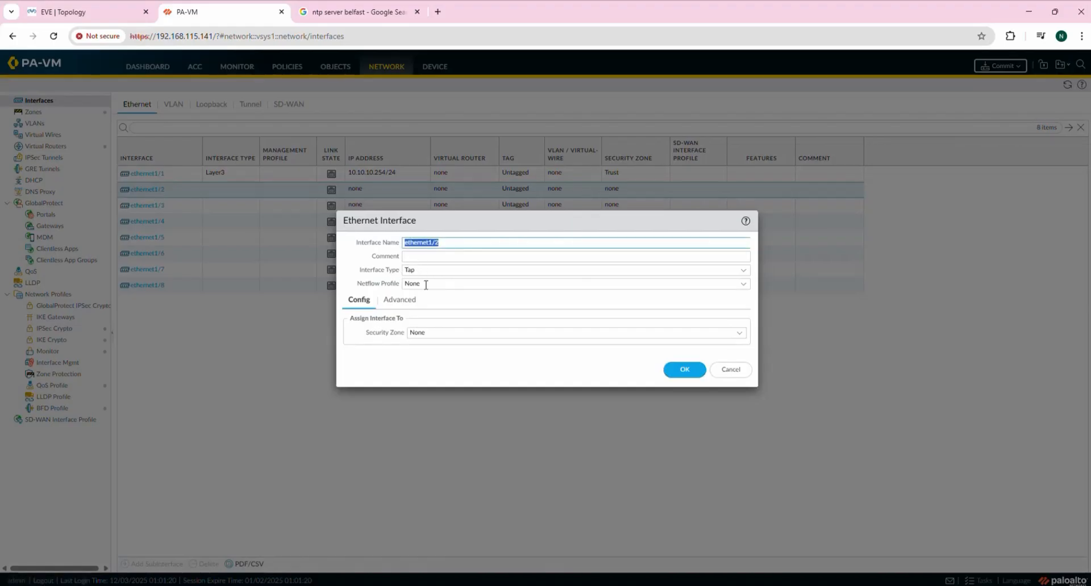
{"action": "left_click", "coordinate": [435, 271]}
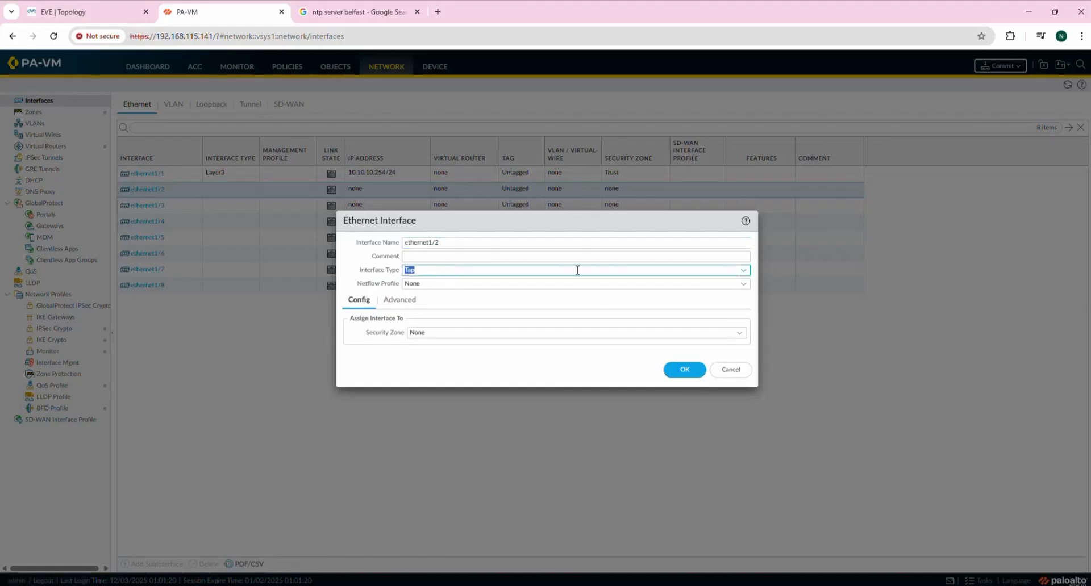
{"action": "left_click", "coordinate": [743, 271]}
{"action": "left_click", "coordinate": [426, 335]}
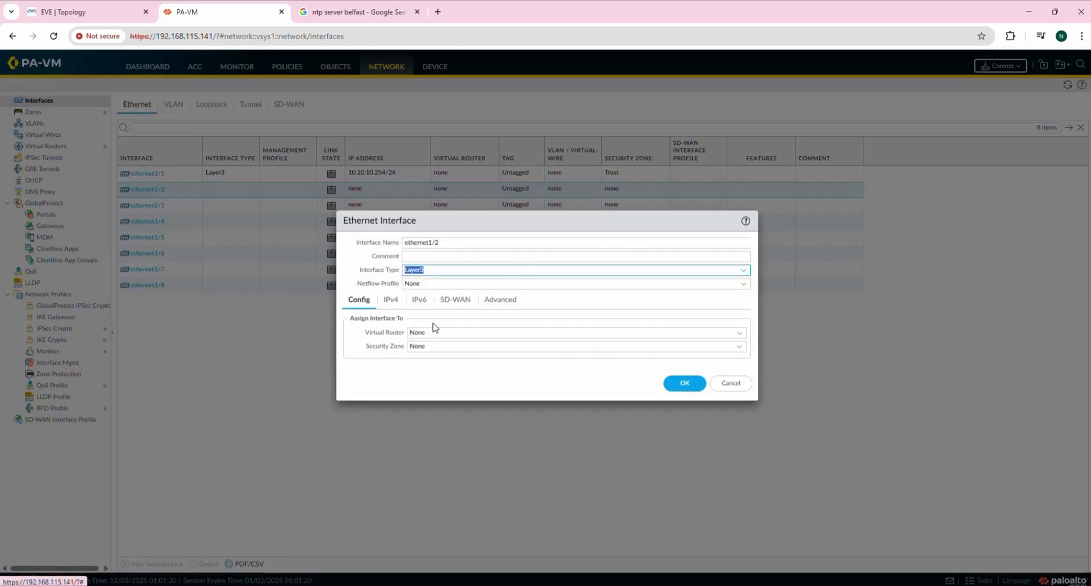
{"action": "left_click", "coordinate": [457, 349]}
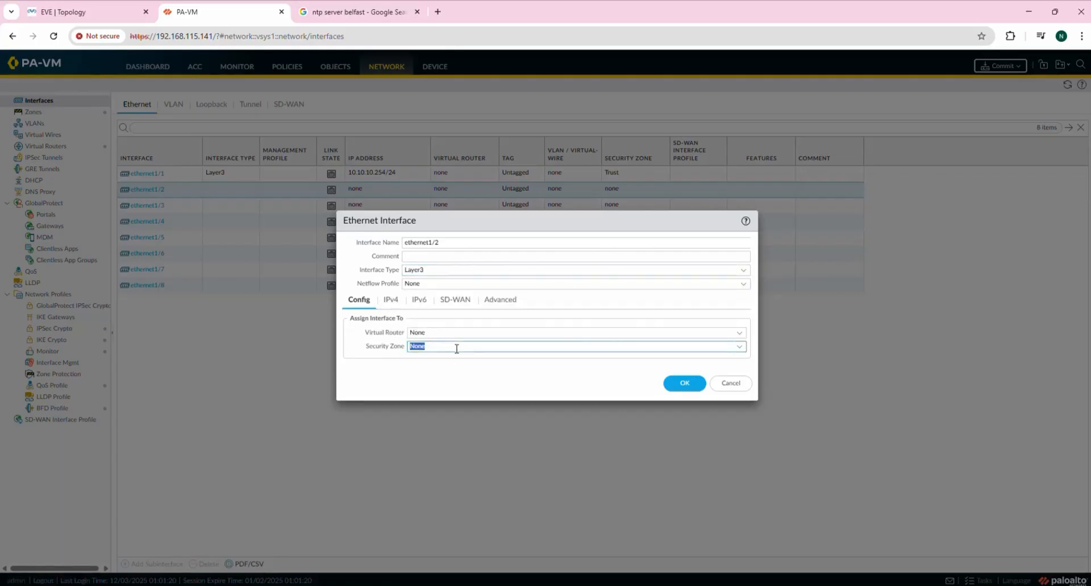
{"action": "left_click", "coordinate": [739, 348]}
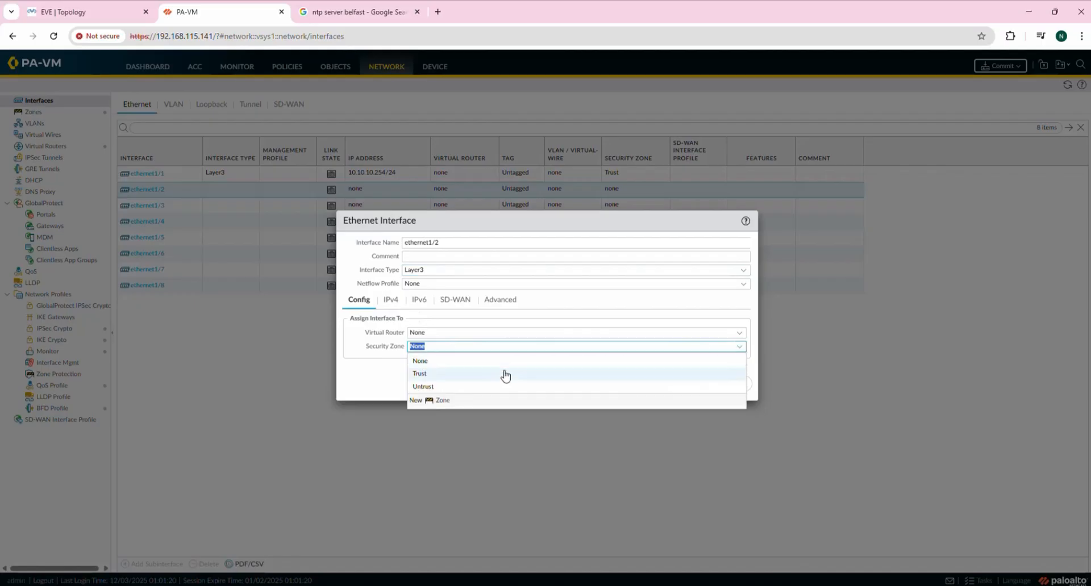
{"action": "left_click", "coordinate": [120, 12]}
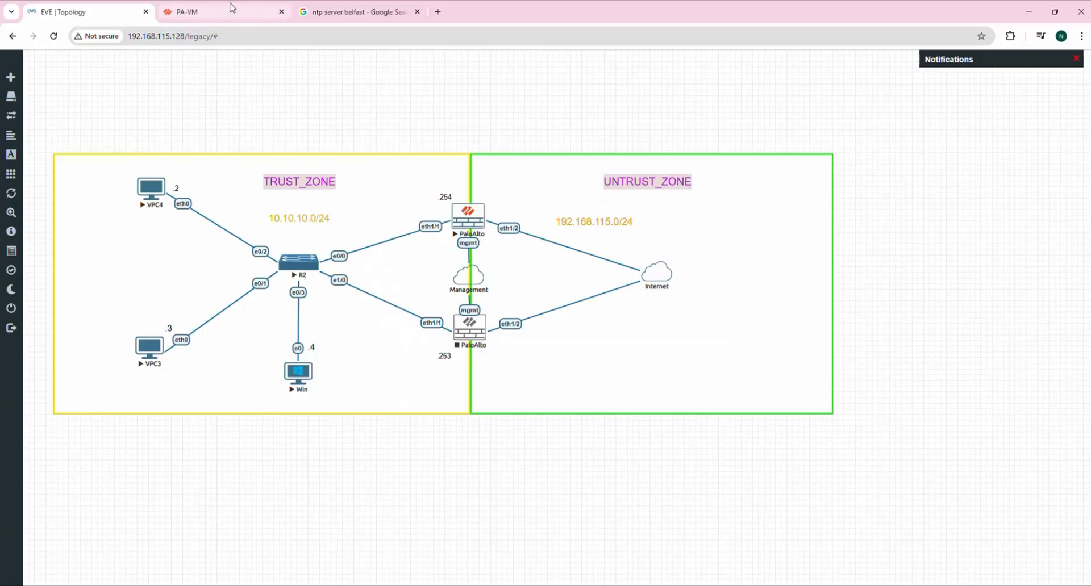
{"action": "left_click", "coordinate": [187, 11]}
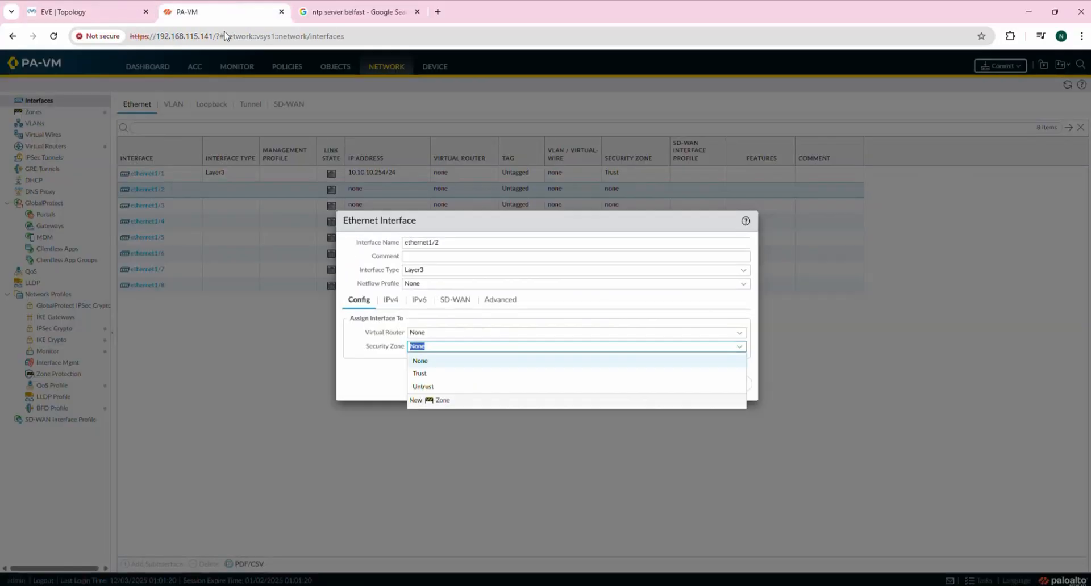
{"action": "left_click", "coordinate": [431, 388]}
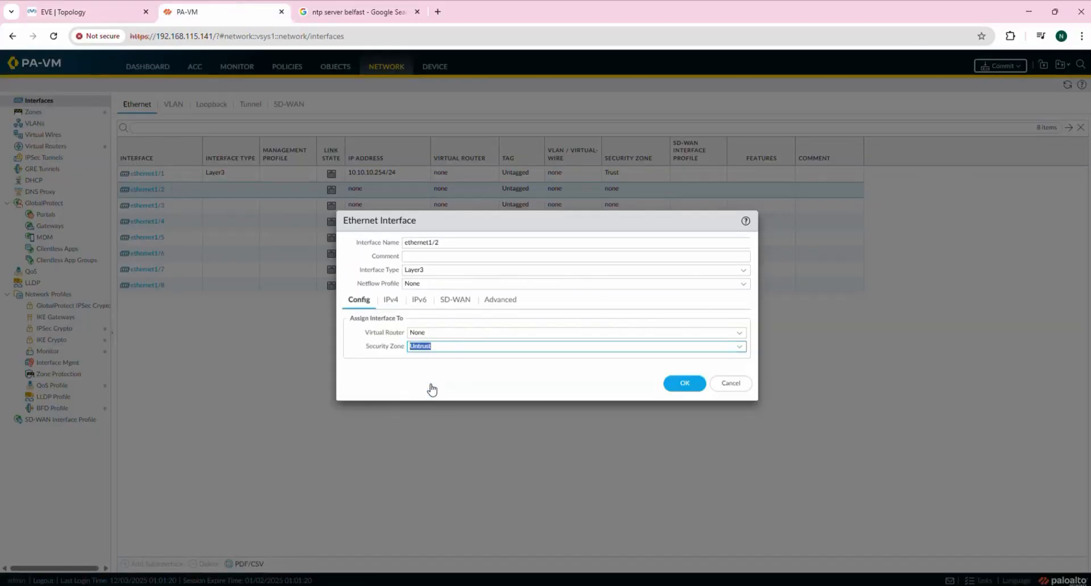
Give ethernet1/2 the static IPv4 address 192.168.115.3/24 and save the interface.
{"action": "left_click", "coordinate": [392, 301]}
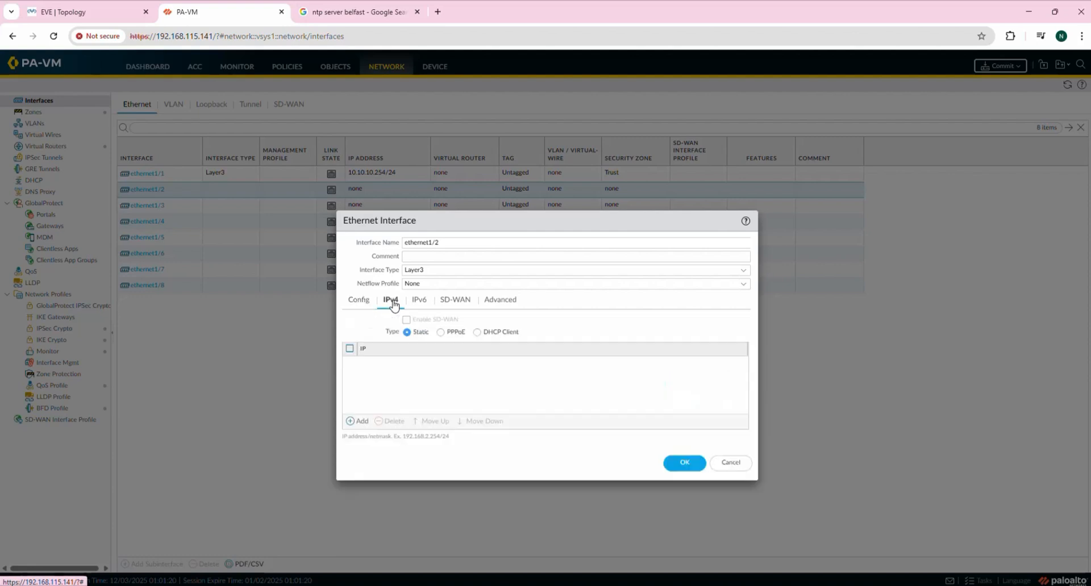
{"action": "left_click", "coordinate": [357, 423]}
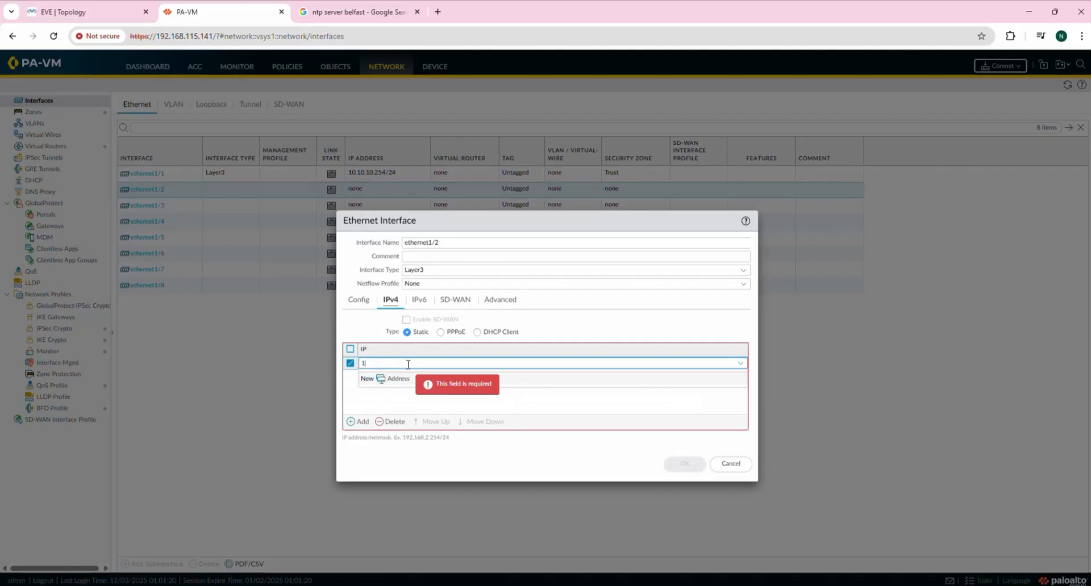
{"action": "type", "text": "192.168."}
{"action": "key", "text": "BackSpace"}
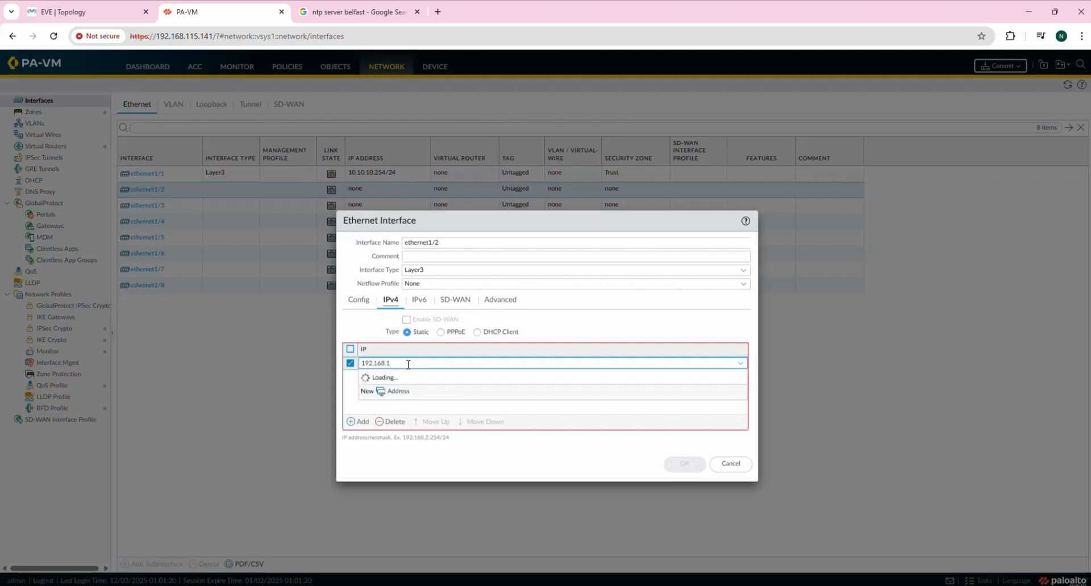
{"action": "type", "text": ".115"}
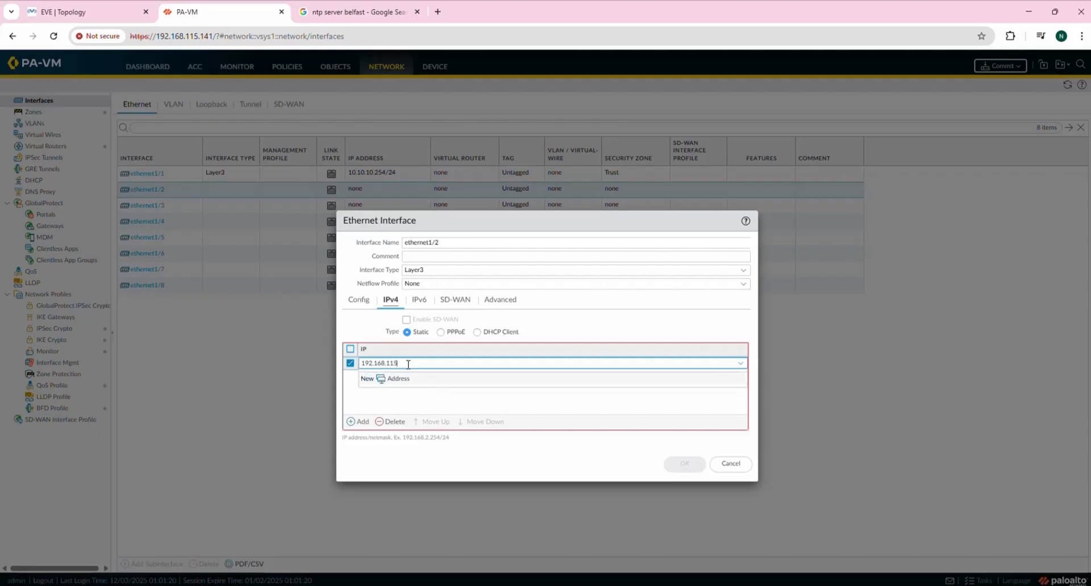
{"action": "type", "text": ".3/24"}
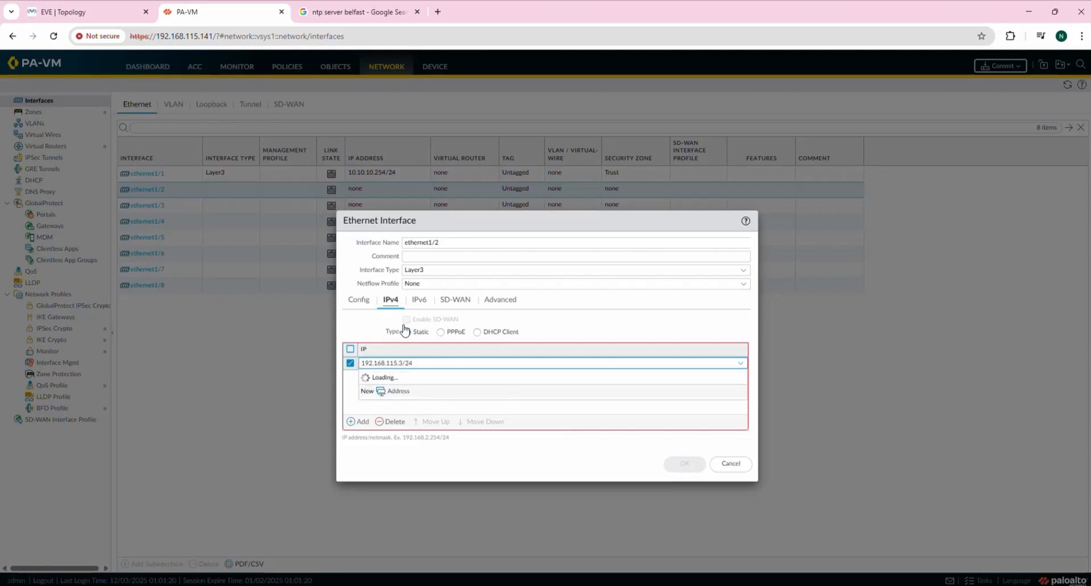
{"action": "left_click", "coordinate": [441, 404]}
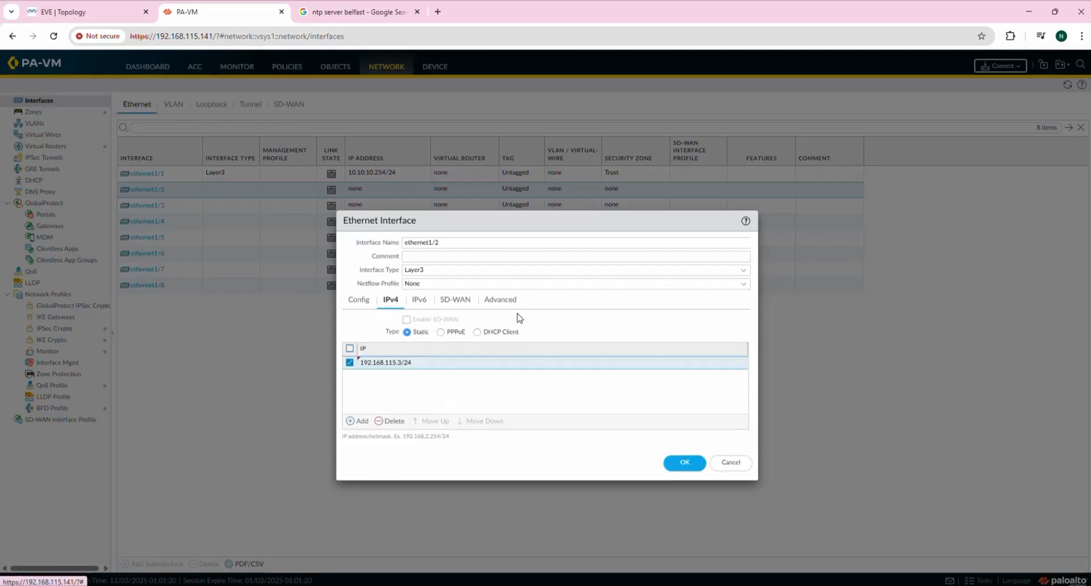
{"action": "left_click", "coordinate": [419, 302]}
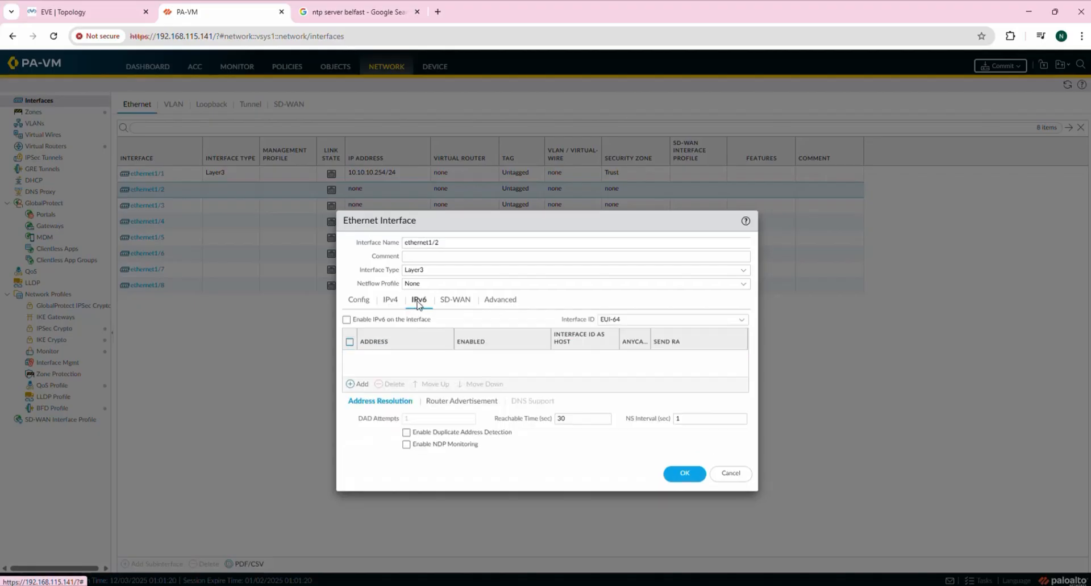
{"action": "left_click", "coordinate": [461, 302]}
{"action": "left_click", "coordinate": [500, 303]}
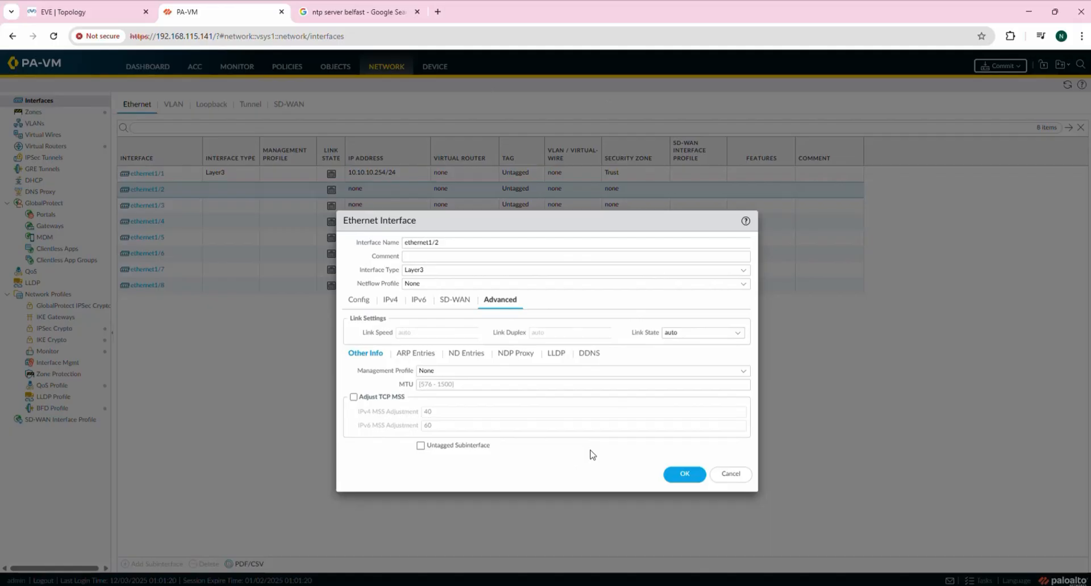
{"action": "left_click", "coordinate": [688, 474]}
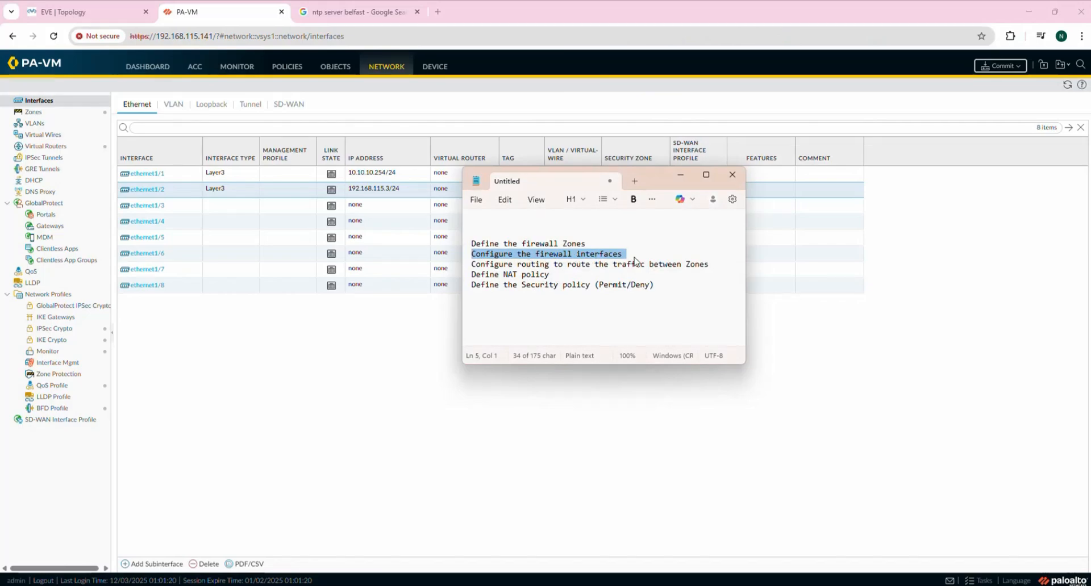
Highlight the 'Configure routing to route the traffic between Zones' checklist line, then minimise Notepad.
{"action": "left_click", "coordinate": [503, 284]}
{"action": "left_click_drag", "start_coordinate": [473, 265], "coordinate": [715, 264]}
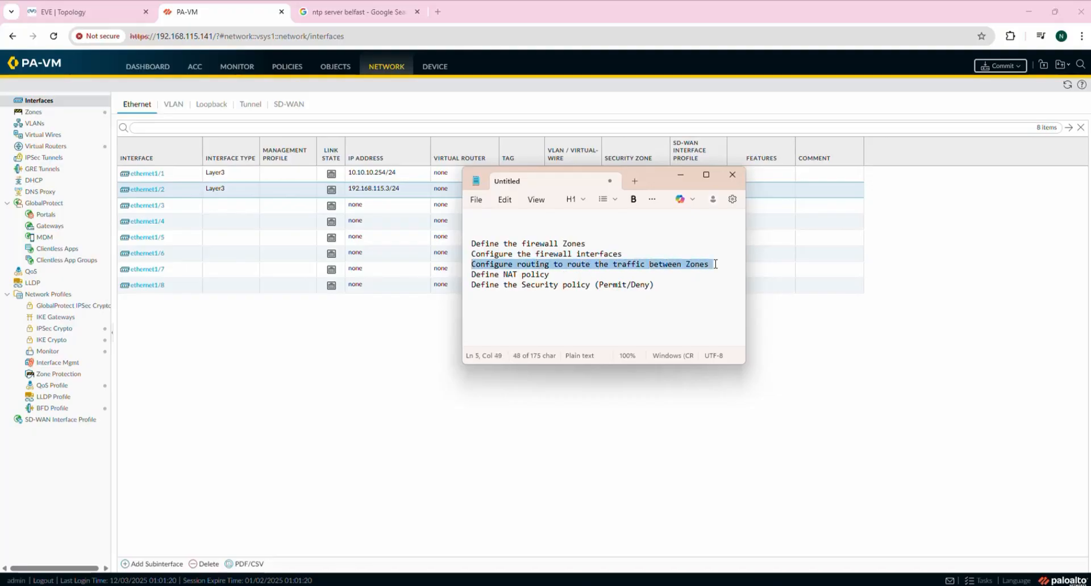
{"action": "left_click", "coordinate": [678, 181]}
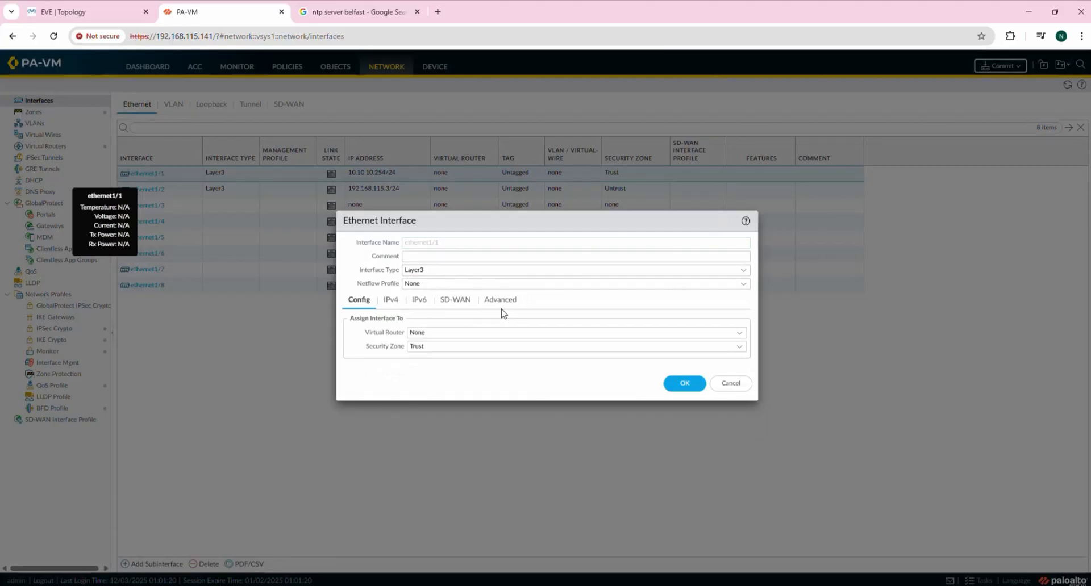
Compare the EVE-NG lab topology diagram with the ethernet1/1 interface settings.
{"action": "left_click", "coordinate": [101, 14]}
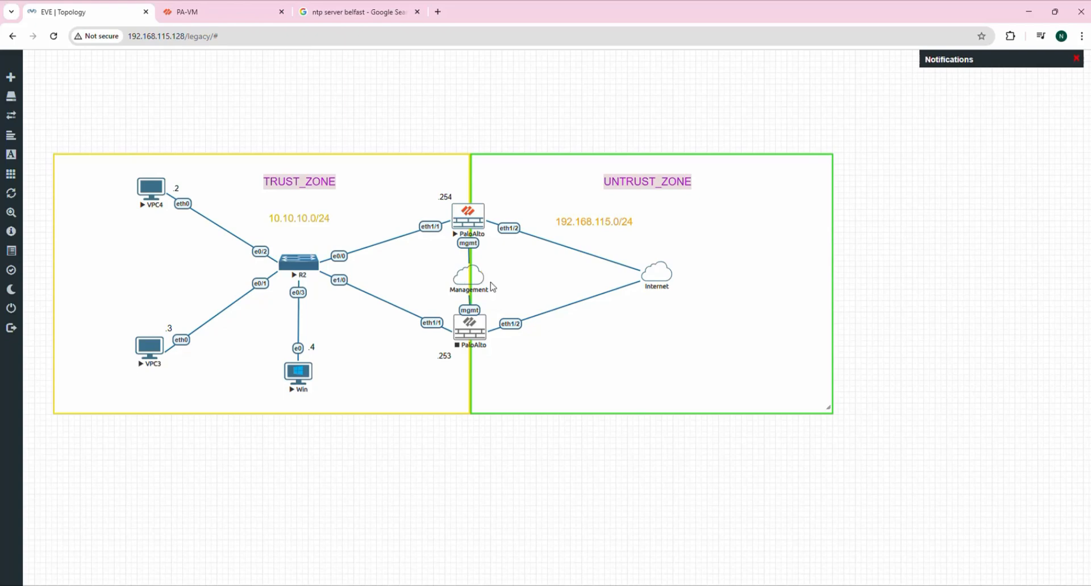
{"action": "left_click", "coordinate": [233, 11]}
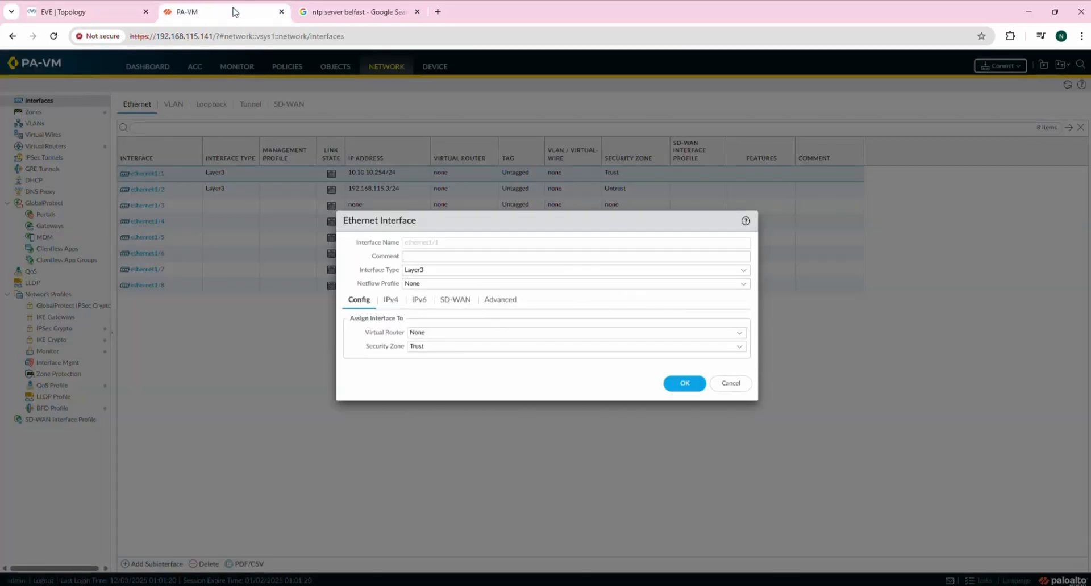
{"action": "left_click", "coordinate": [75, 12]}
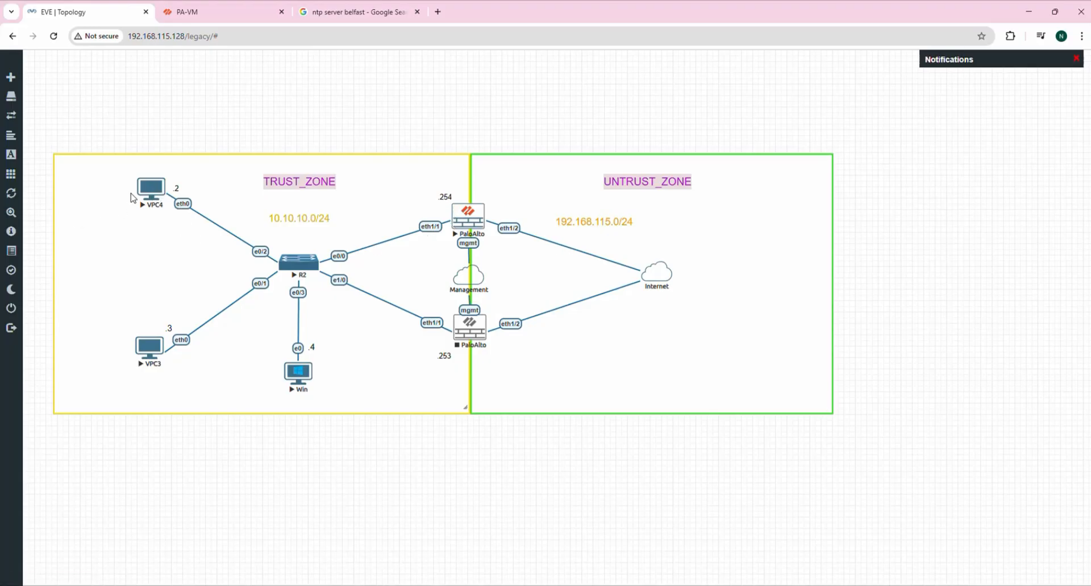
{"action": "left_click", "coordinate": [242, 17]}
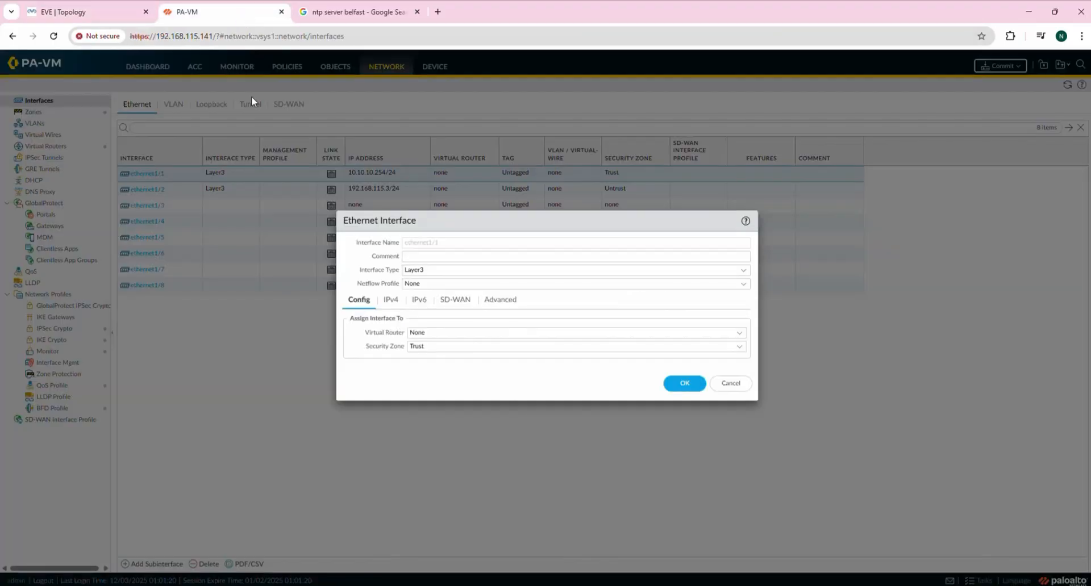
Show ethernet1/1's Advanced > Other Info settings and list the Management Profile choices.
{"action": "left_click", "coordinate": [503, 302]}
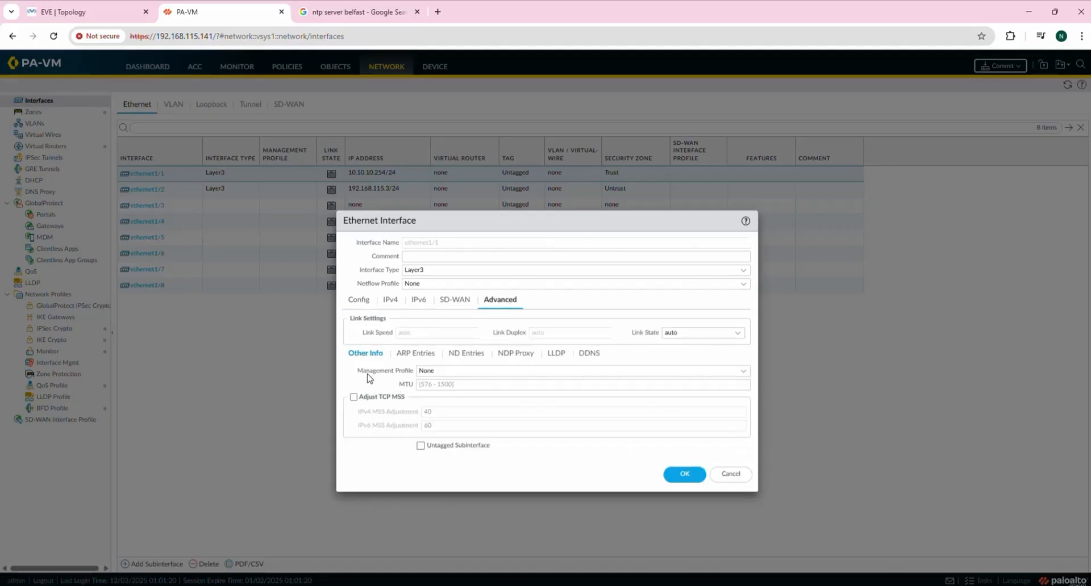
{"action": "left_click_drag", "start_coordinate": [353, 374], "coordinate": [421, 376]}
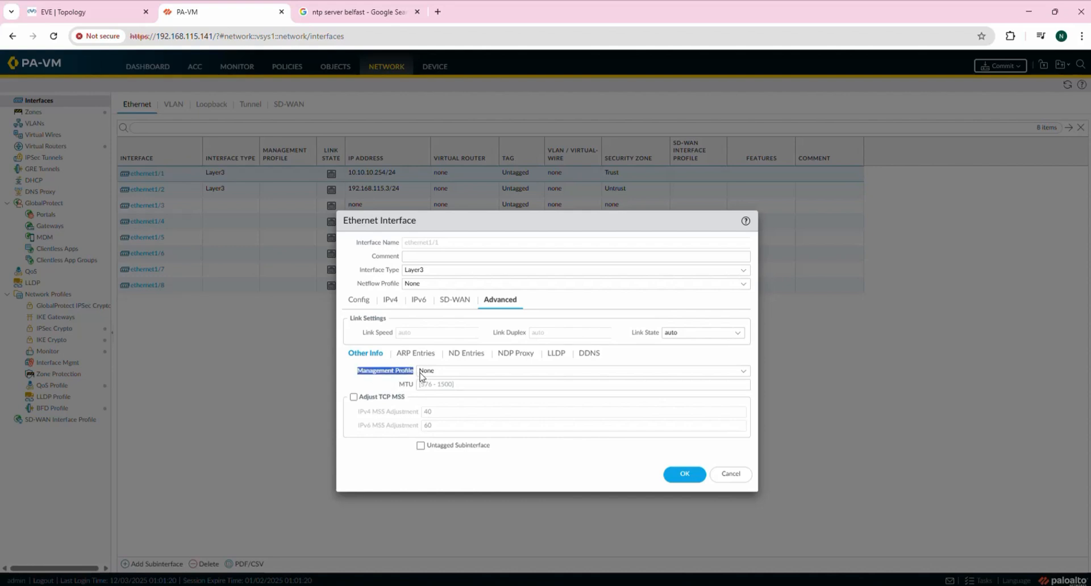
{"action": "left_click", "coordinate": [743, 371]}
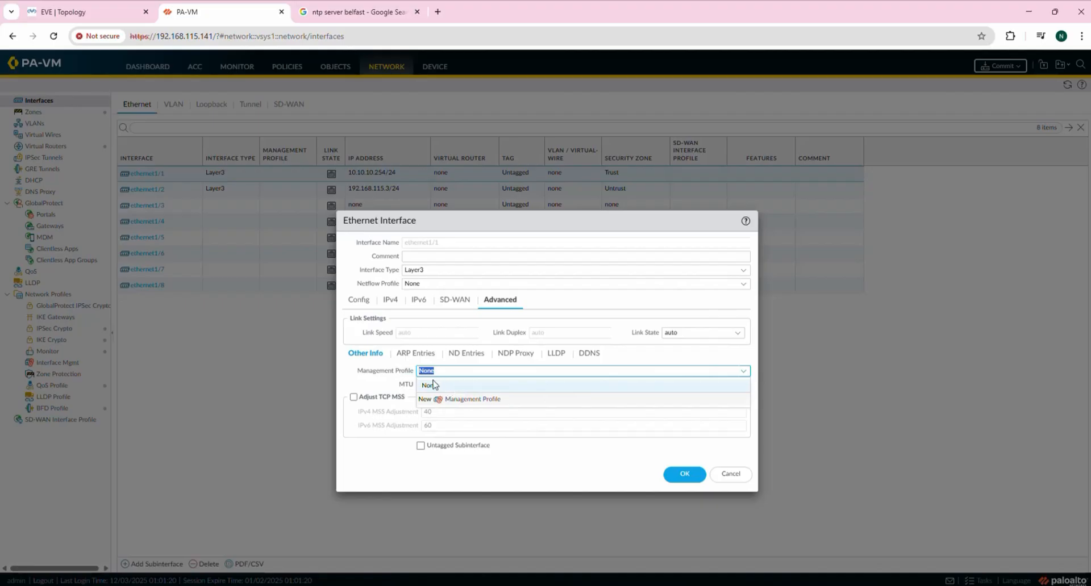
Create management profile mgmt_trust allowing HTTP and Ping, with no permitted IP entries.
{"action": "left_click", "coordinate": [473, 401]}
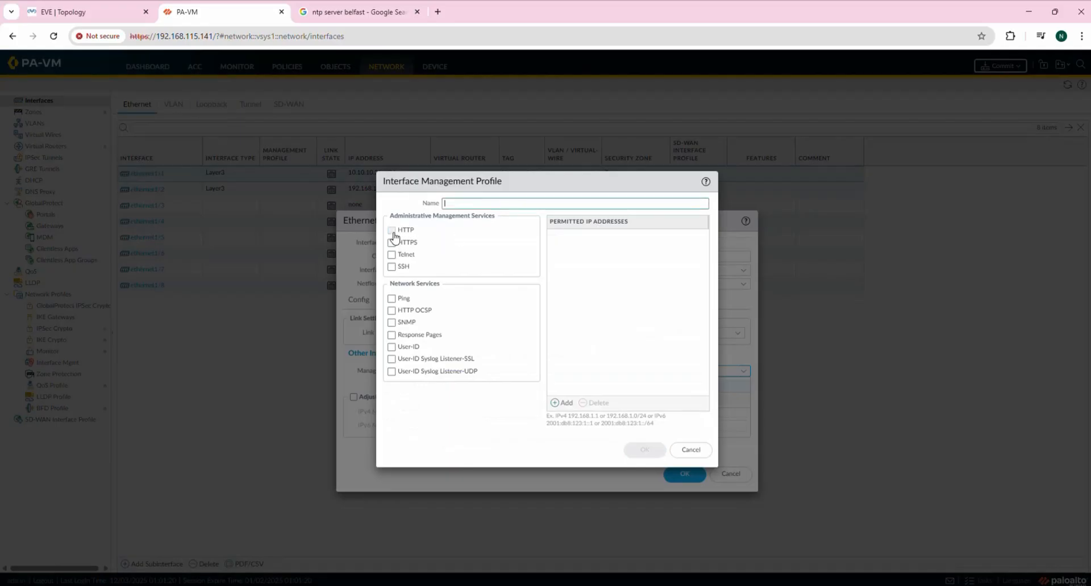
{"action": "left_click", "coordinate": [393, 234]}
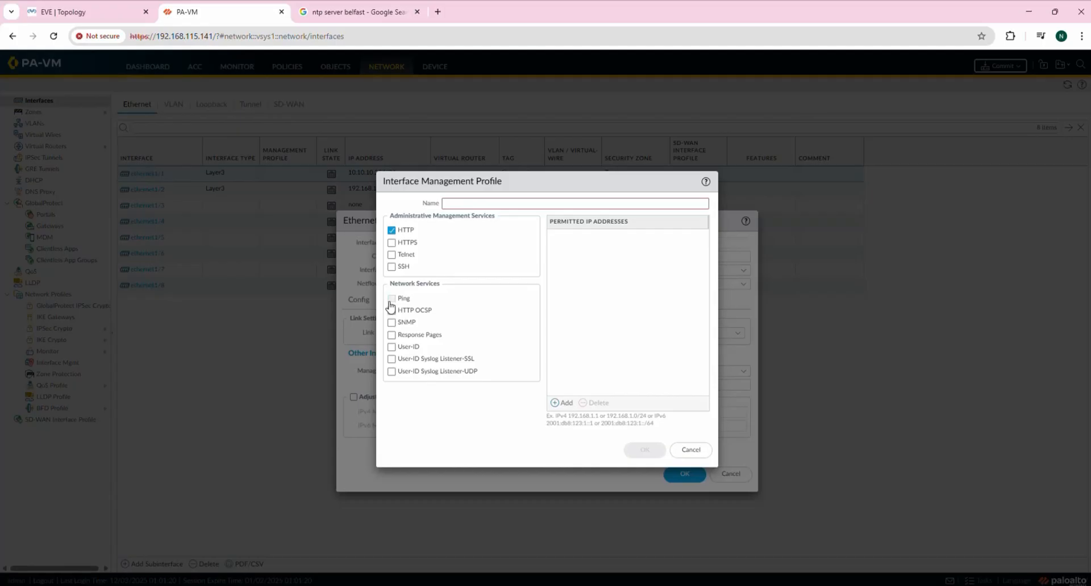
{"action": "left_click", "coordinate": [392, 231]}
{"action": "left_click", "coordinate": [453, 203]}
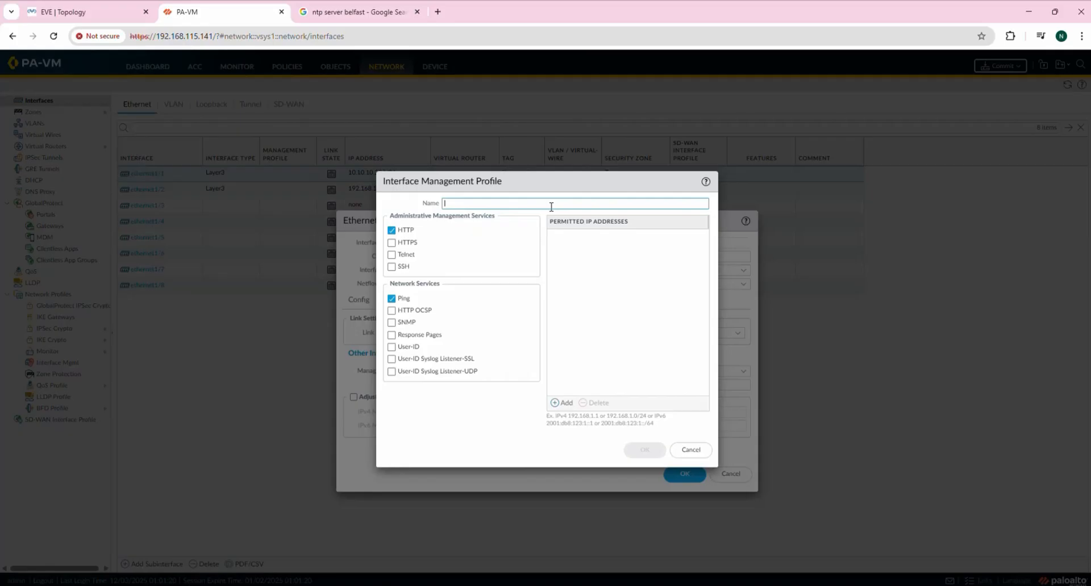
{"action": "type", "text": "mgmt_trust"}
{"action": "left_click", "coordinate": [556, 404]}
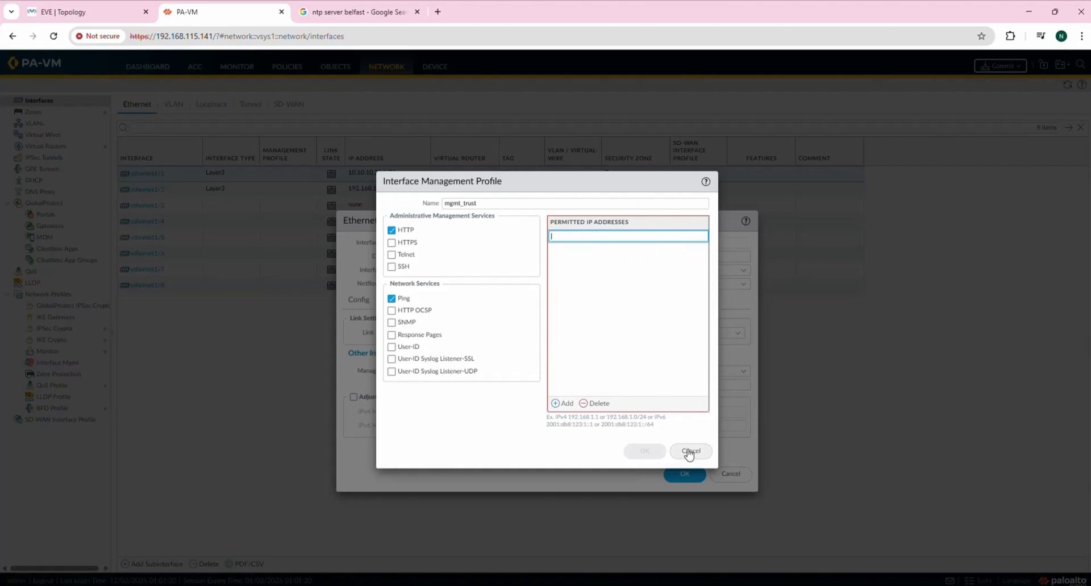
{"action": "left_click", "coordinate": [586, 446]}
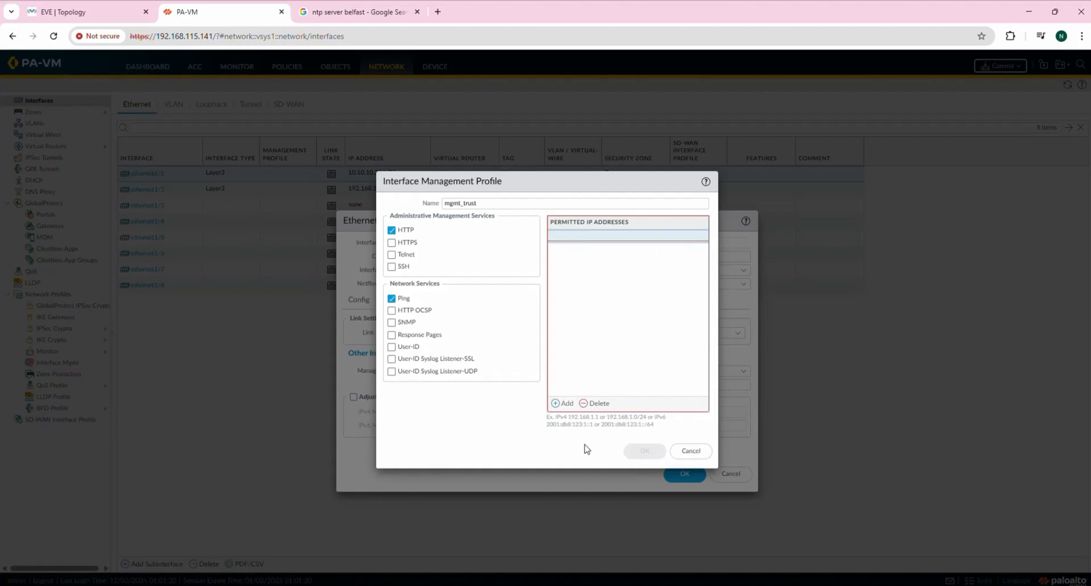
{"action": "left_click", "coordinate": [597, 403]}
{"action": "left_click", "coordinate": [643, 451]}
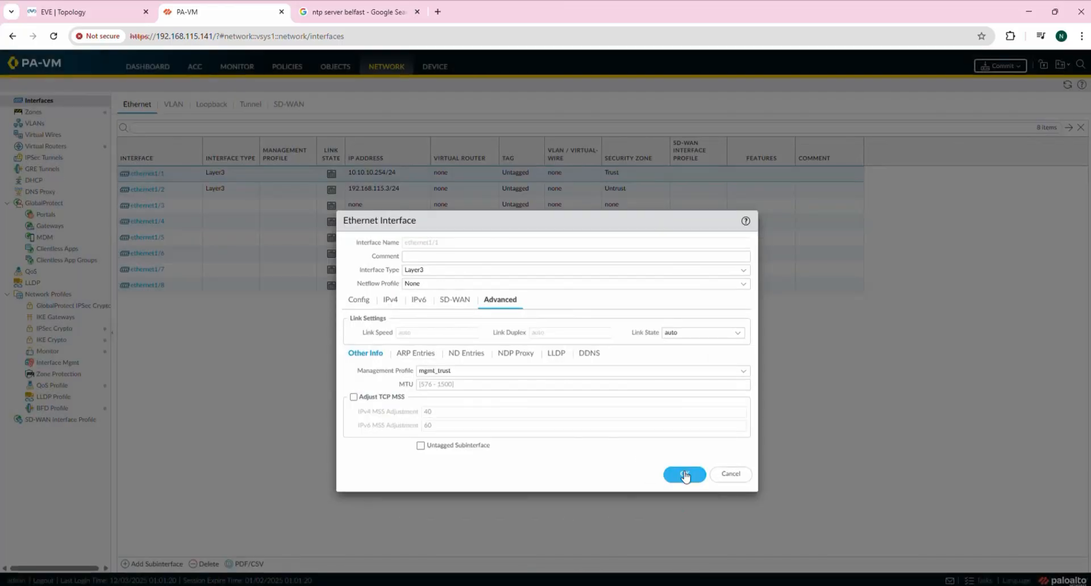
Save ethernet1/1 with profile mgmt_trust, accepting the management exposure warning.
{"action": "left_click", "coordinate": [685, 476]}
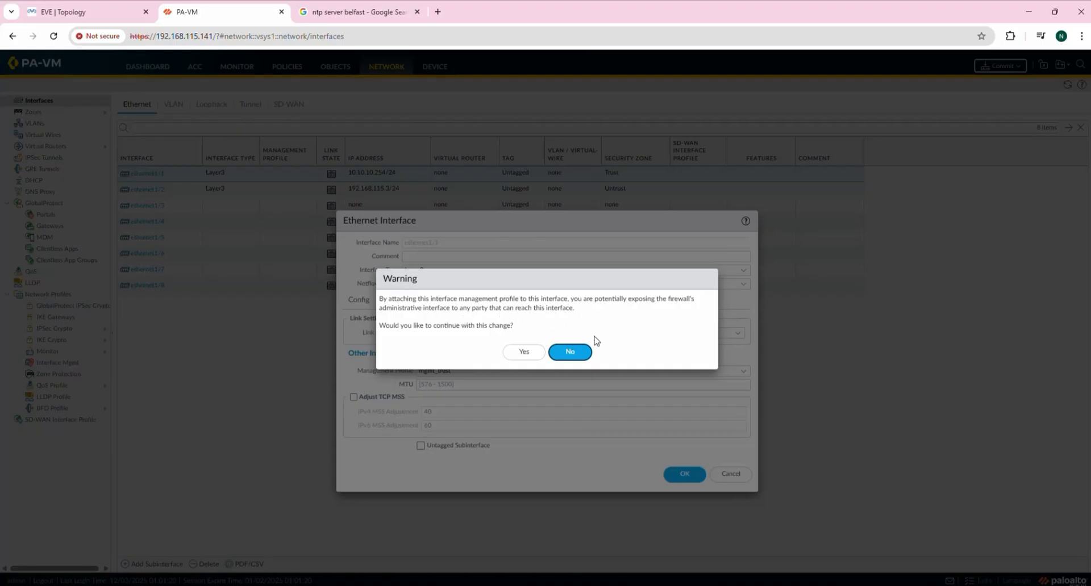
{"action": "left_click", "coordinate": [525, 354]}
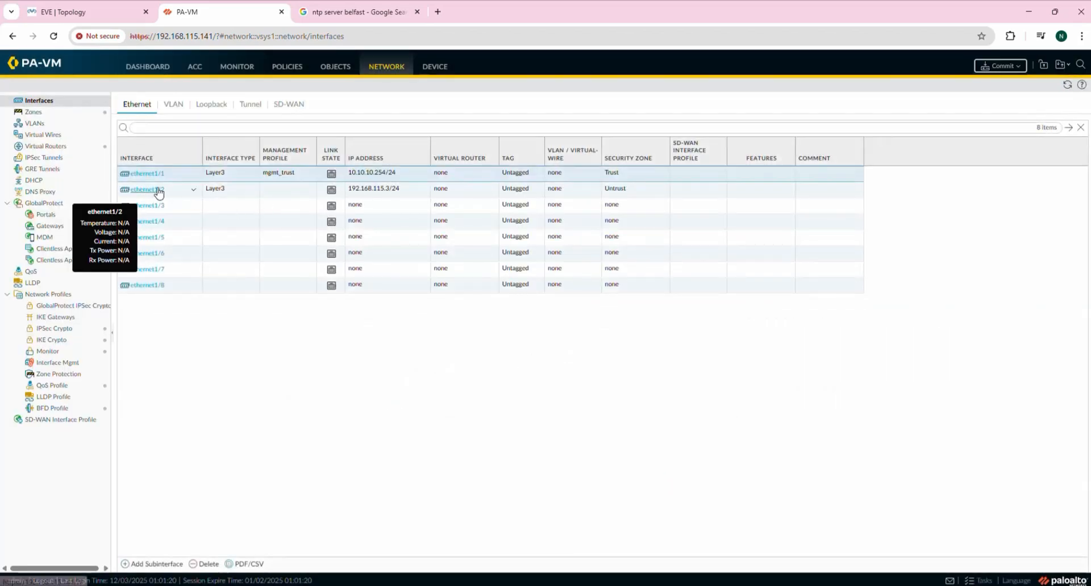
{"action": "left_click", "coordinate": [88, 10]}
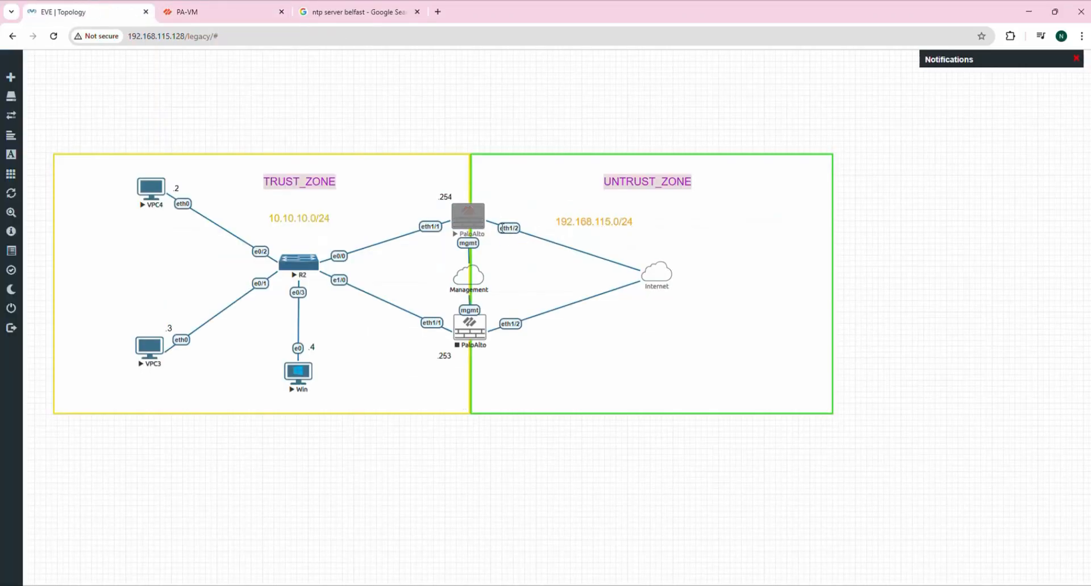
From ethernet1/2's Advanced > Other Info settings, start a New Management Profile.
{"action": "left_click", "coordinate": [216, 12]}
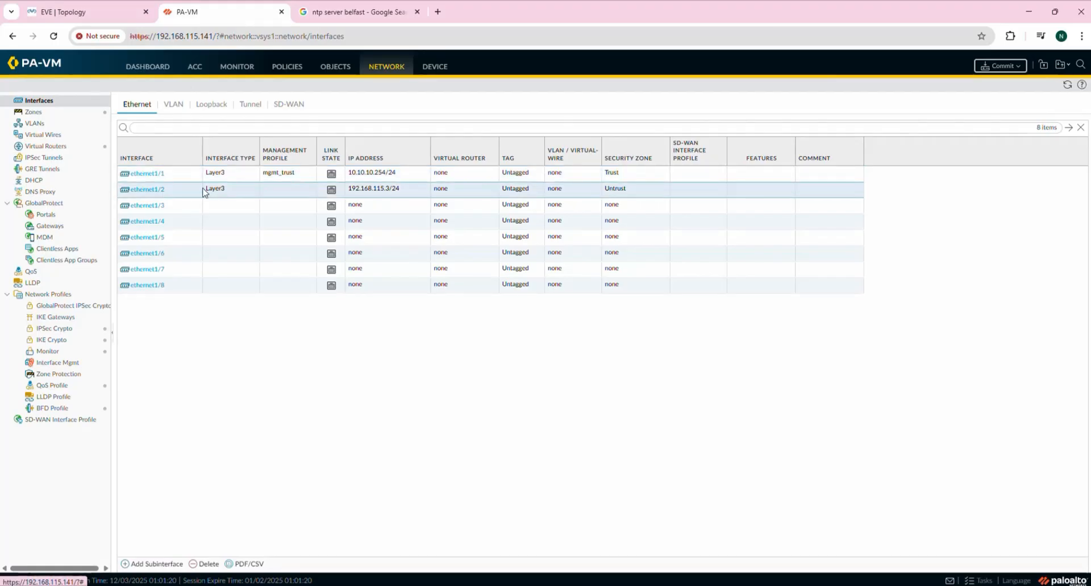
{"action": "left_click", "coordinate": [139, 189]}
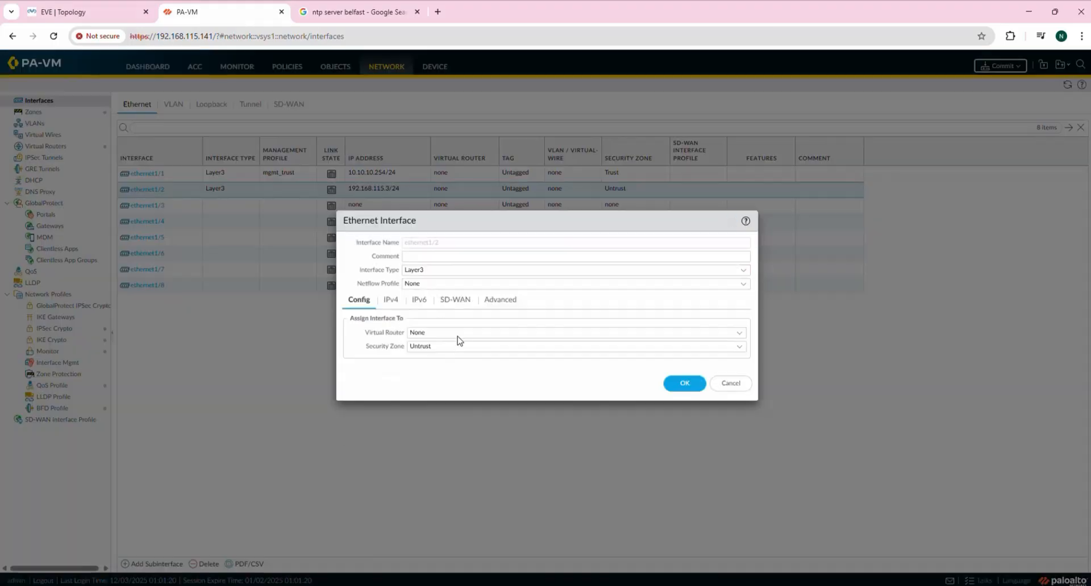
{"action": "left_click", "coordinate": [492, 308]}
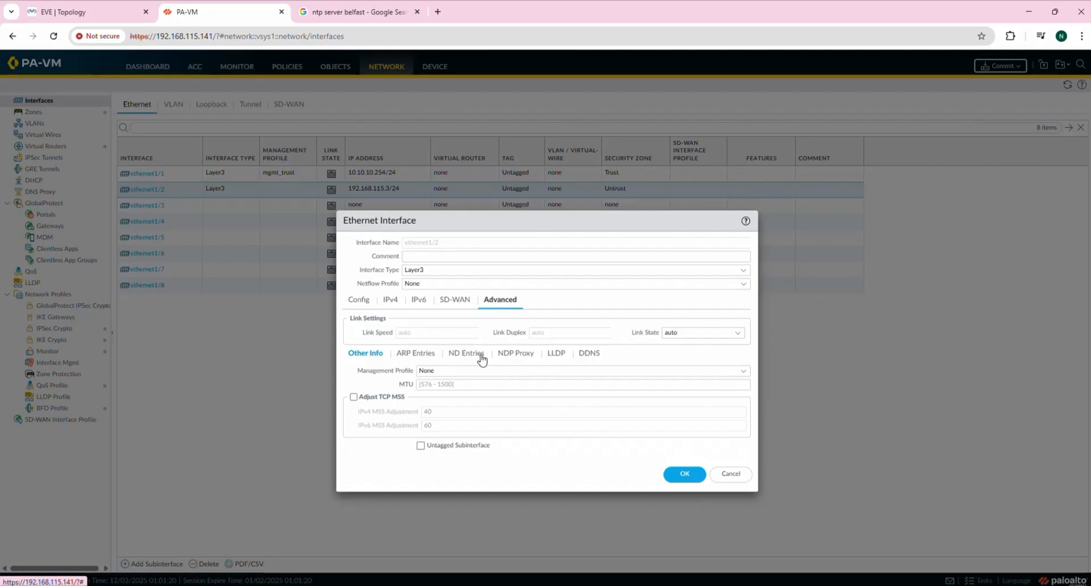
{"action": "left_click_drag", "start_coordinate": [363, 375], "coordinate": [396, 375]}
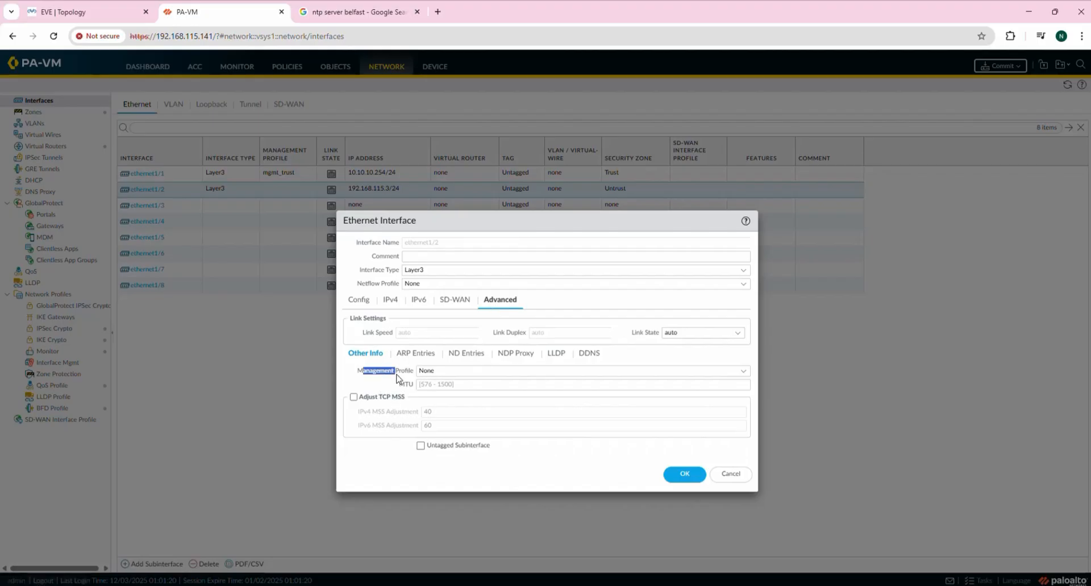
{"action": "left_click", "coordinate": [742, 371]}
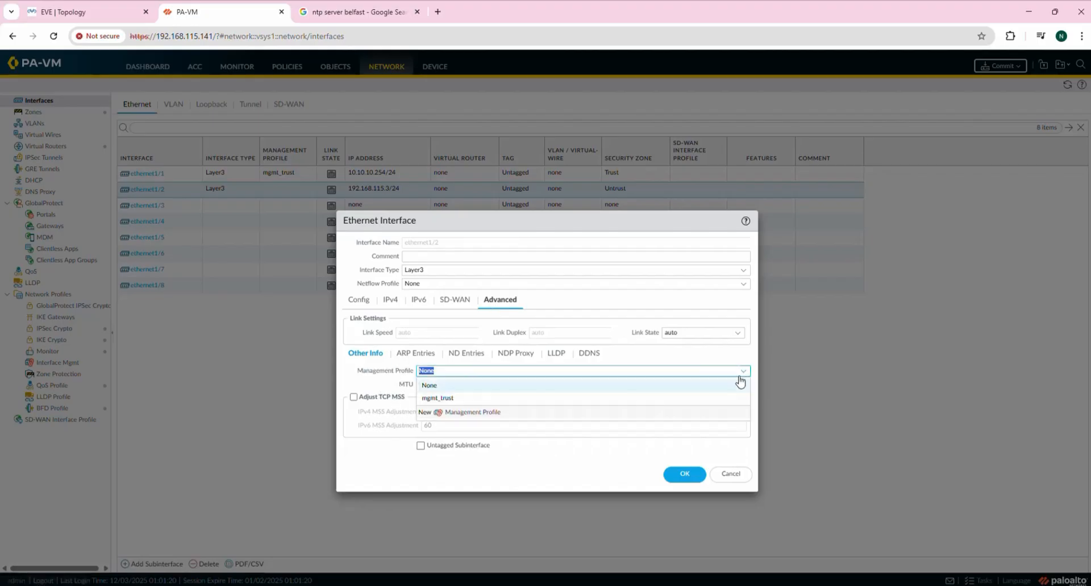
{"action": "left_click", "coordinate": [463, 413]}
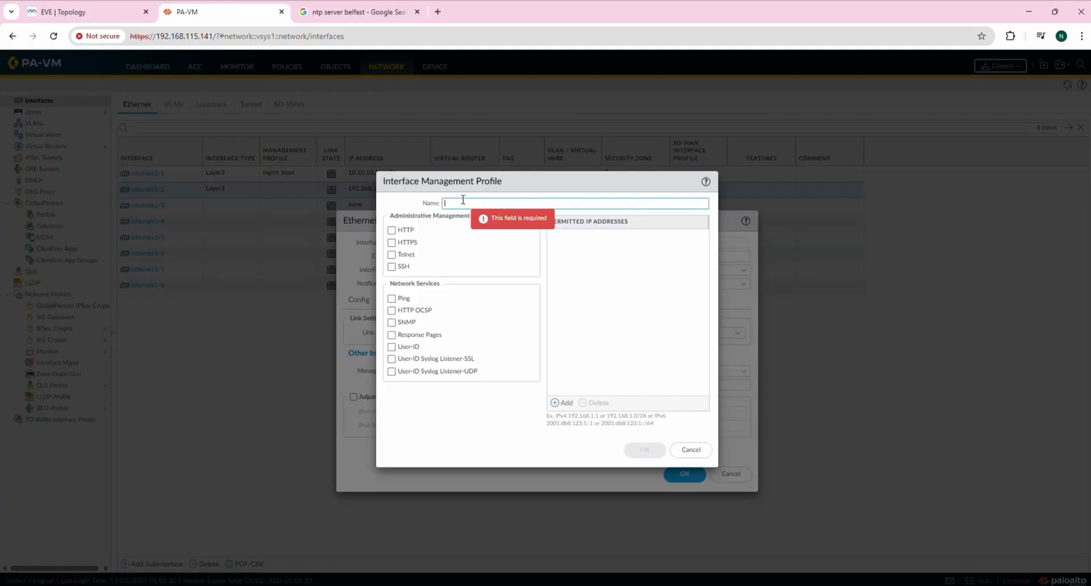
Create a 'ping only' management profile permitting just Ping.
{"action": "type", "text": "p"}
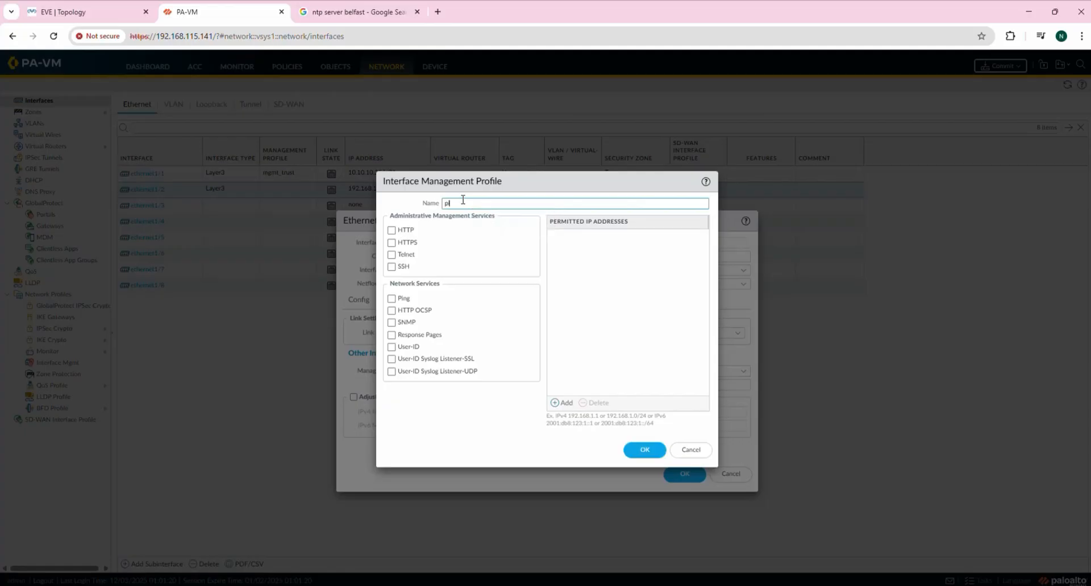
{"action": "type", "text": "ing only"}
{"action": "left_click", "coordinate": [391, 299]}
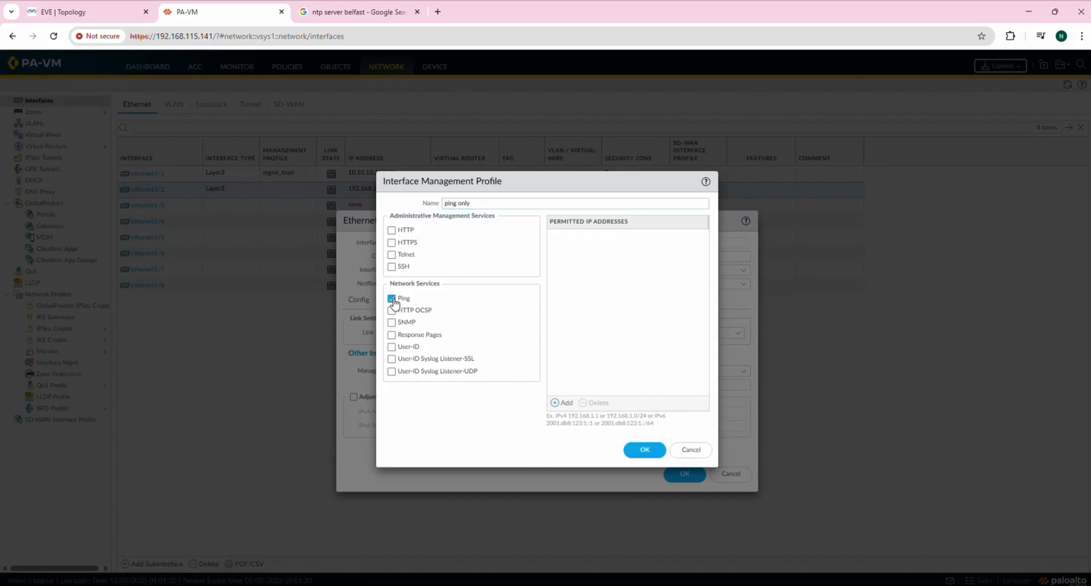
{"action": "left_click", "coordinate": [642, 451]}
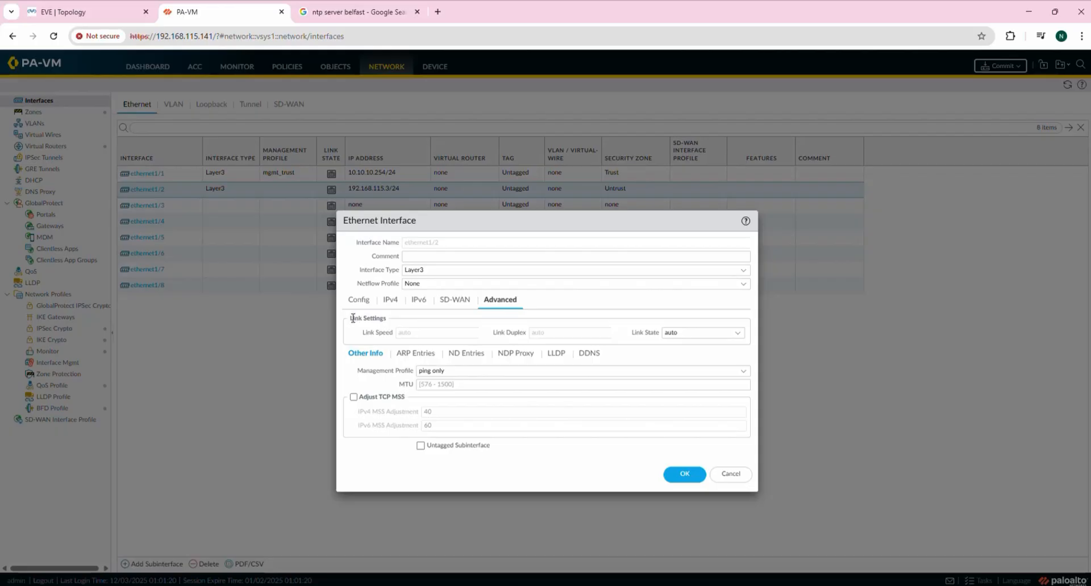
Leave ethernet1/2's link state on auto and save it with the 'ping only' profile.
{"action": "left_click", "coordinate": [738, 334]}
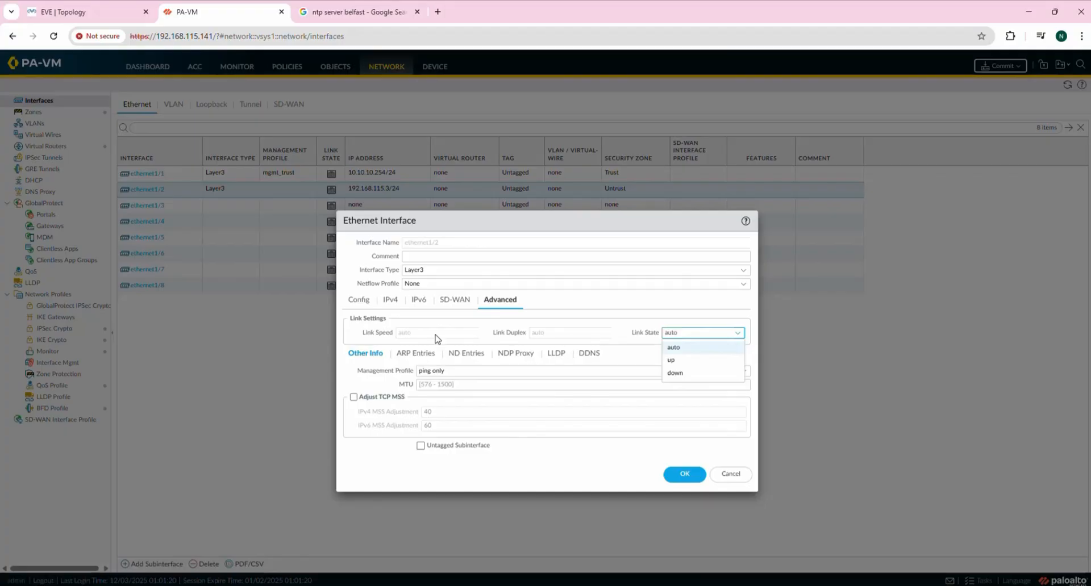
{"action": "left_click", "coordinate": [628, 345]}
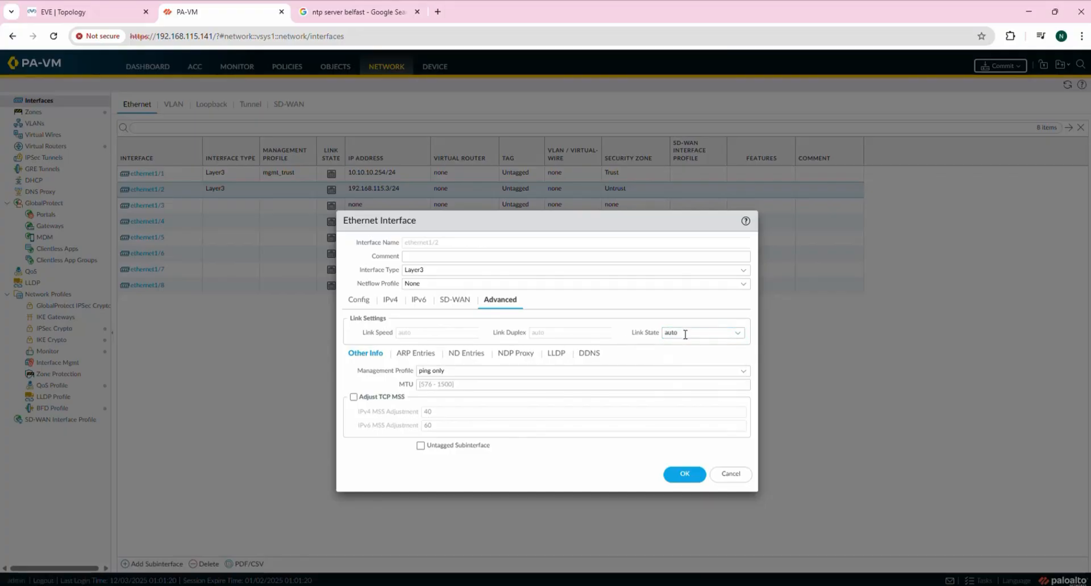
{"action": "left_click", "coordinate": [728, 335]}
{"action": "left_click", "coordinate": [742, 336]}
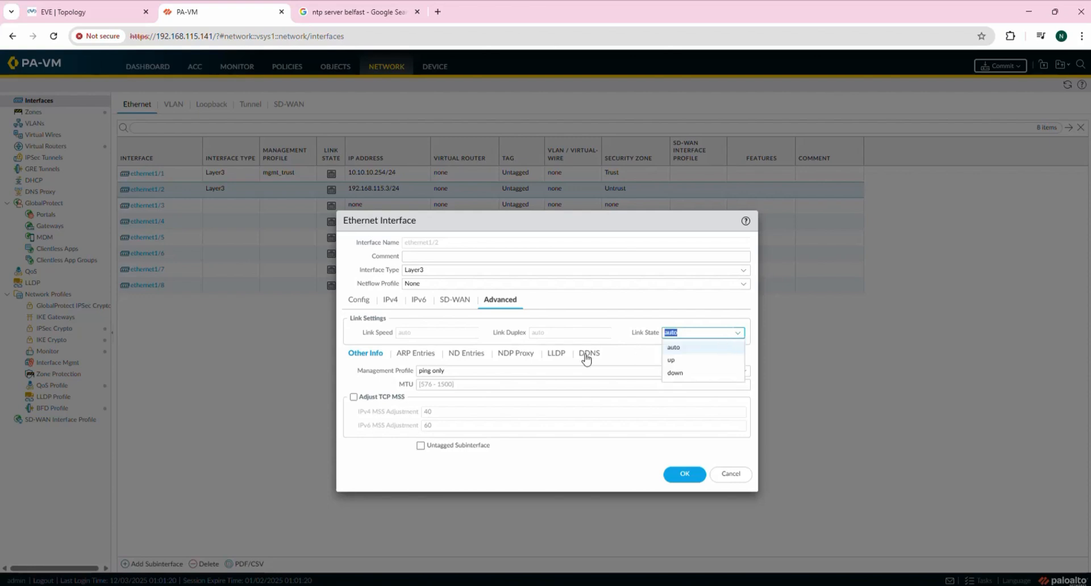
{"action": "left_click", "coordinate": [682, 363]}
{"action": "left_click", "coordinate": [738, 336]}
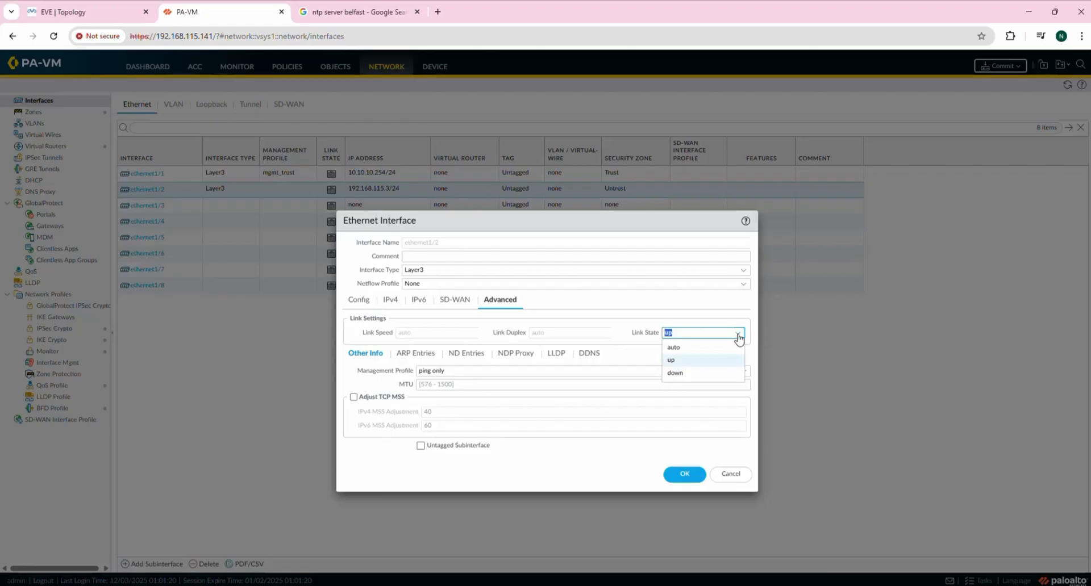
{"action": "left_click", "coordinate": [699, 353]}
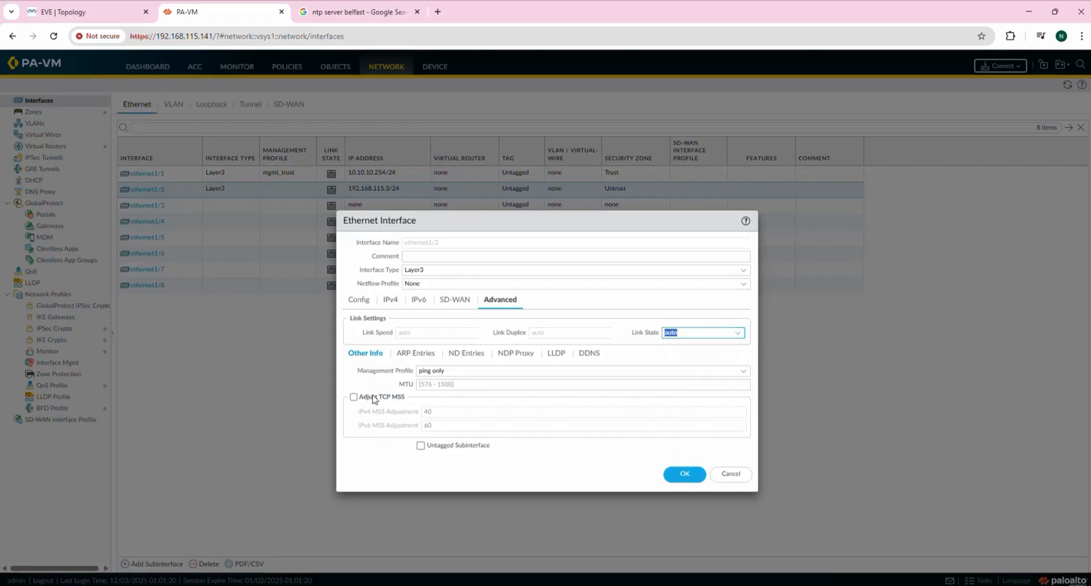
{"action": "left_click", "coordinate": [686, 474]}
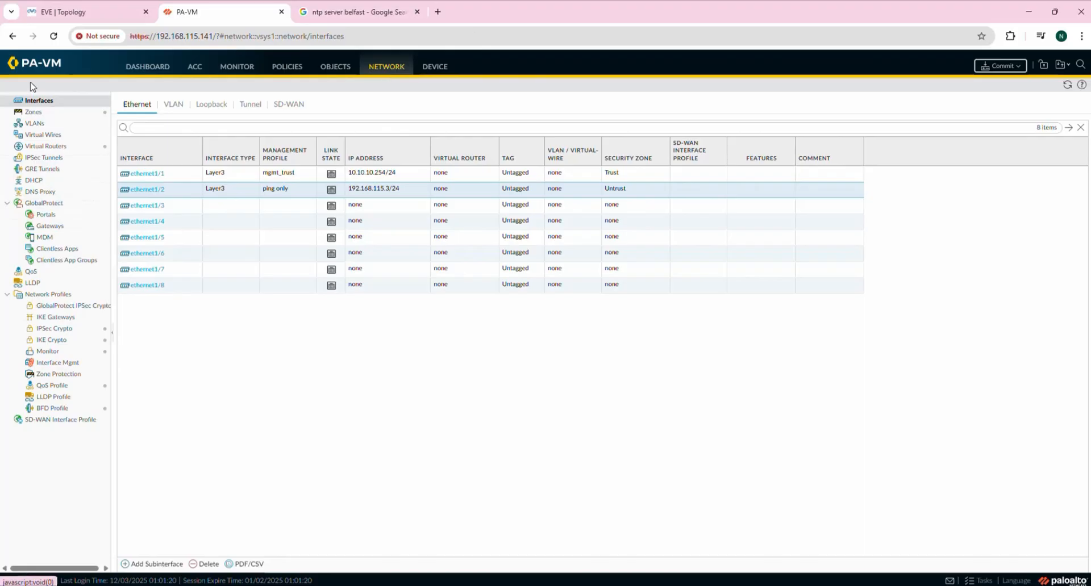
Open the default virtual router's settings from the Virtual Routers list.
{"action": "left_click", "coordinate": [48, 149]}
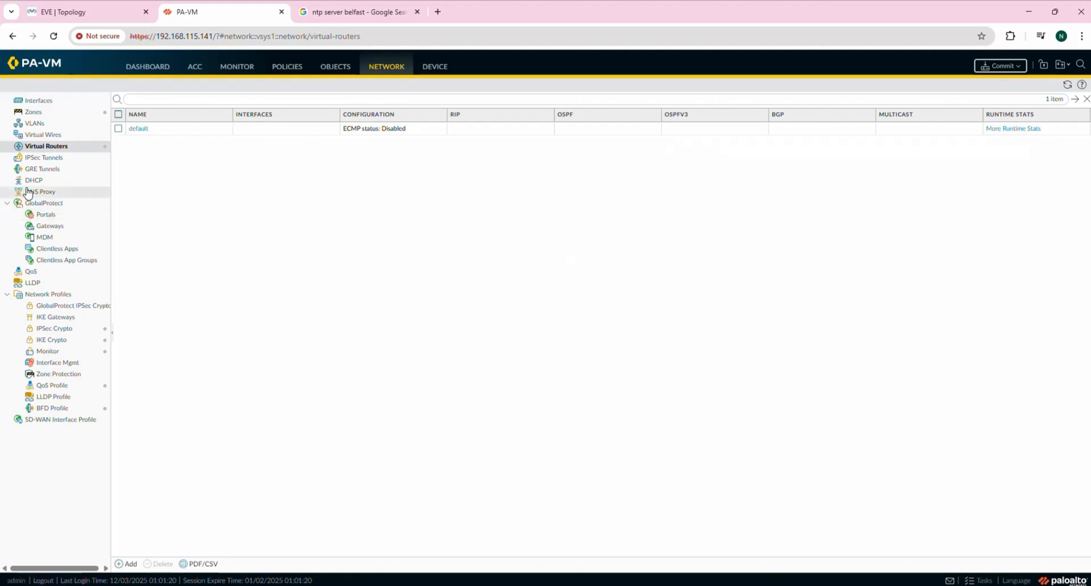
{"action": "left_click", "coordinate": [141, 129]}
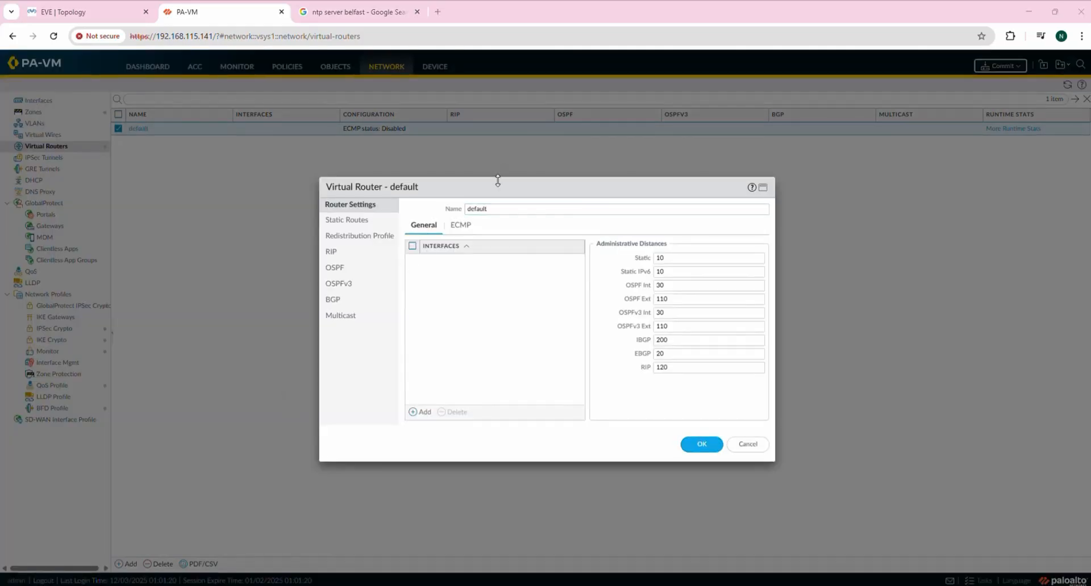
{"action": "left_click_drag", "start_coordinate": [495, 189], "coordinate": [475, 174]}
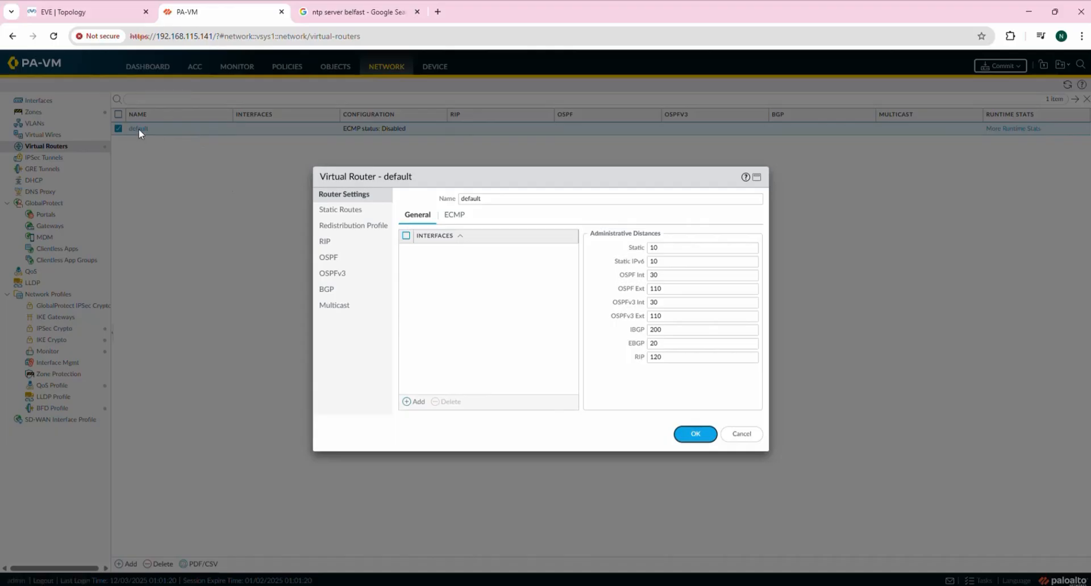
{"action": "left_click", "coordinate": [341, 213]}
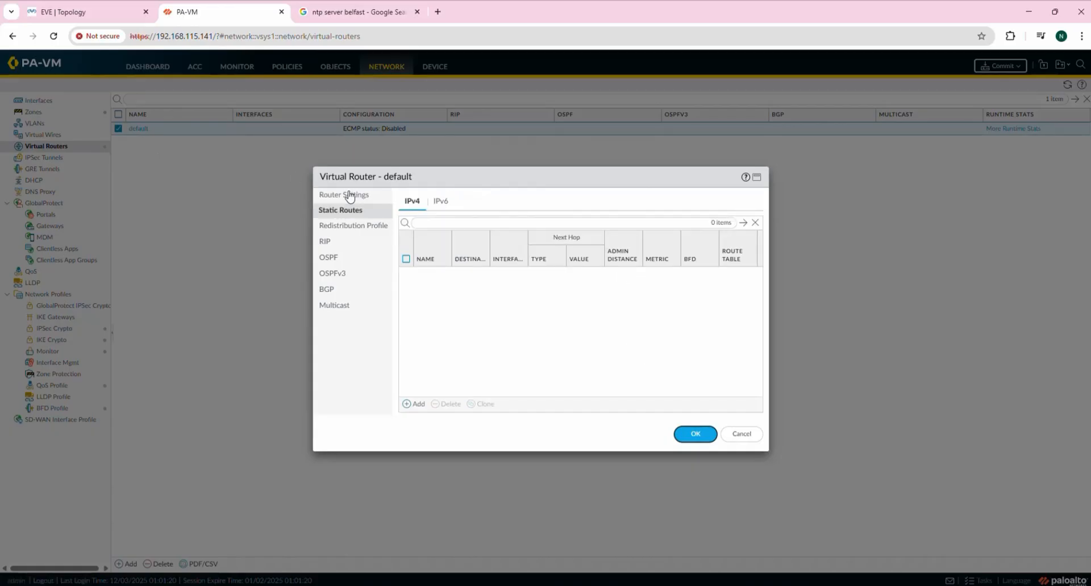
{"action": "left_click", "coordinate": [351, 196]}
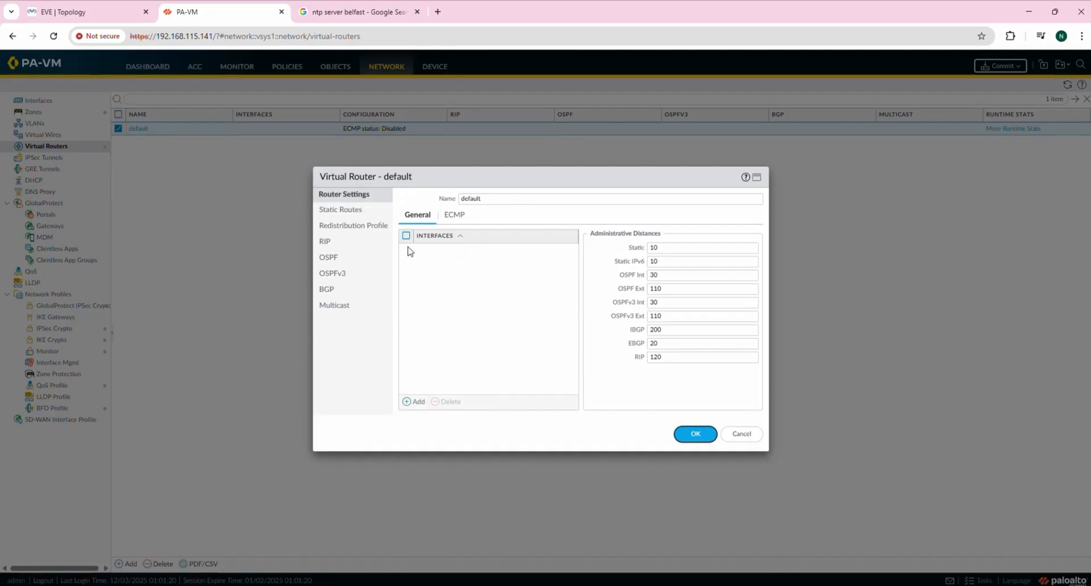
Add ethernet1/1 and ethernet1/2 to the default virtual router and show its static routes.
{"action": "left_click", "coordinate": [415, 403]}
{"action": "left_click", "coordinate": [460, 267]}
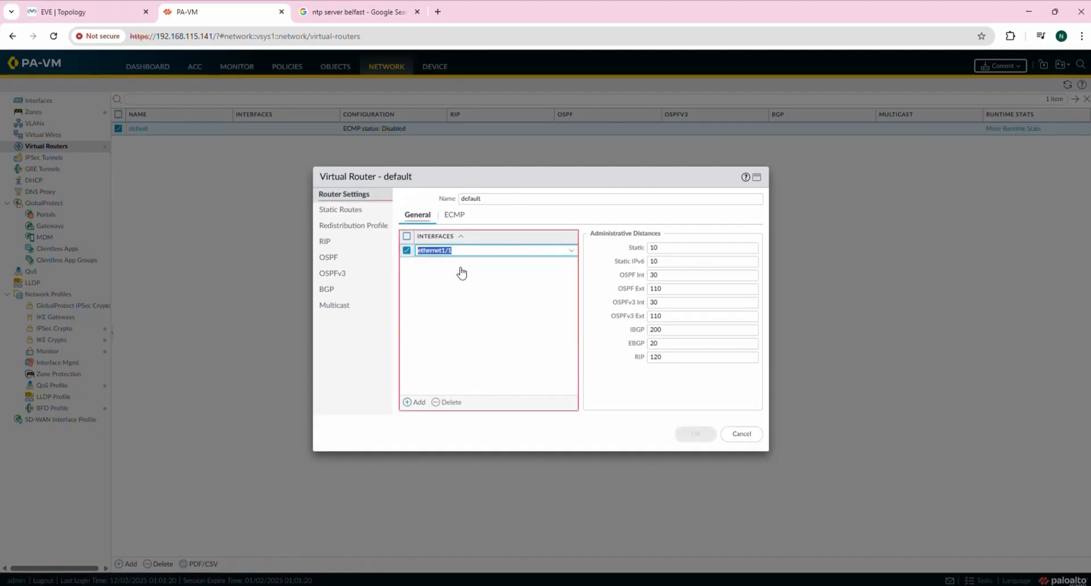
{"action": "left_click", "coordinate": [414, 403]}
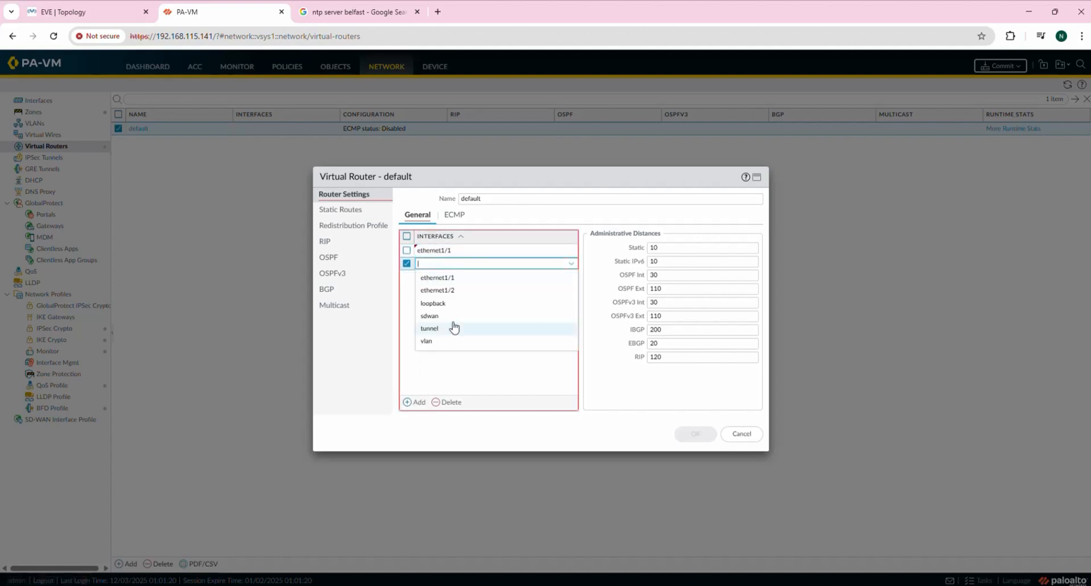
{"action": "left_click", "coordinate": [450, 295]}
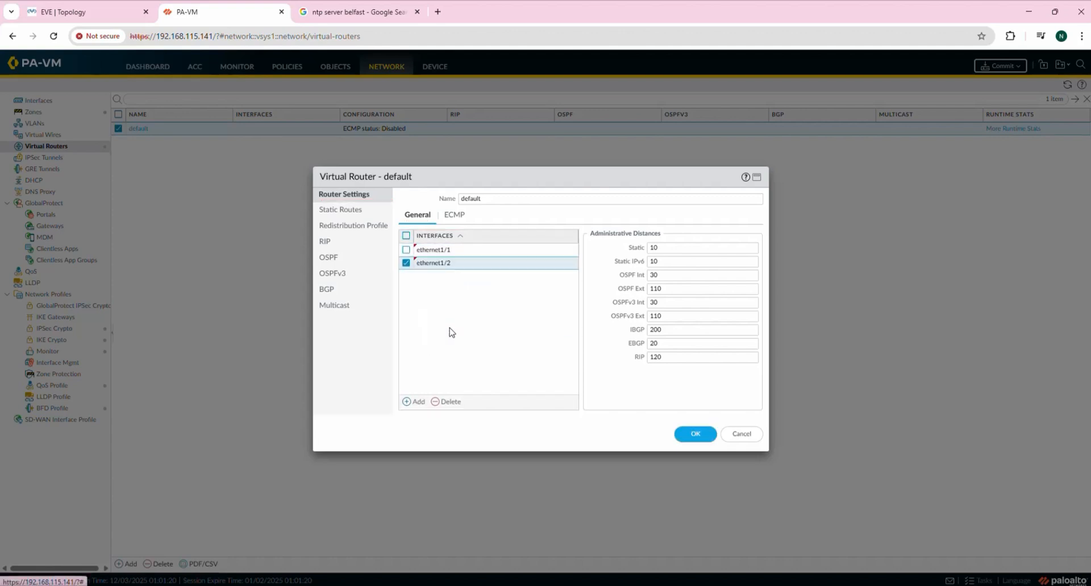
{"action": "left_click", "coordinate": [406, 250]}
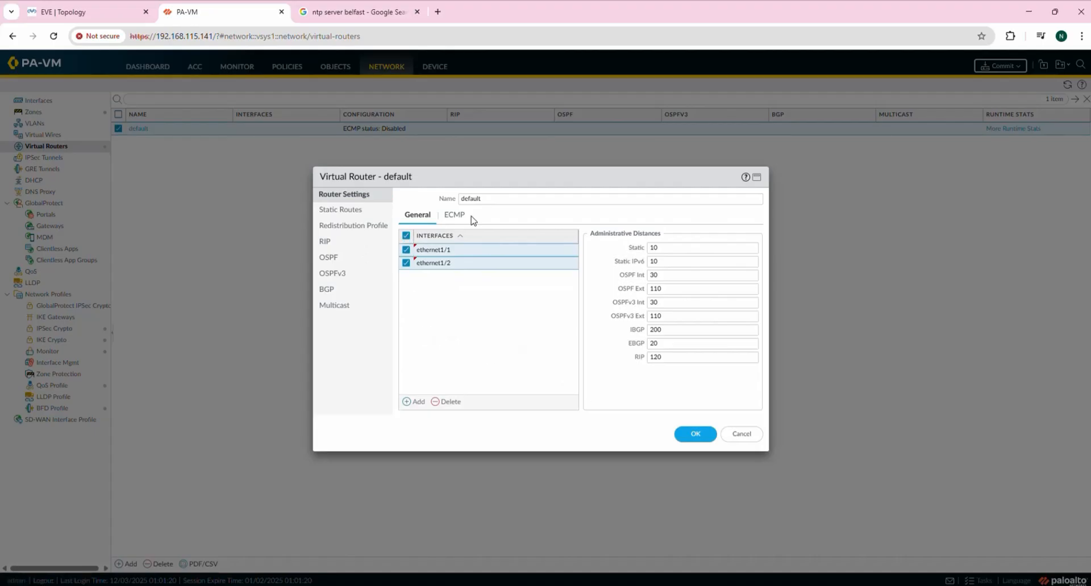
{"action": "left_click", "coordinate": [354, 211]}
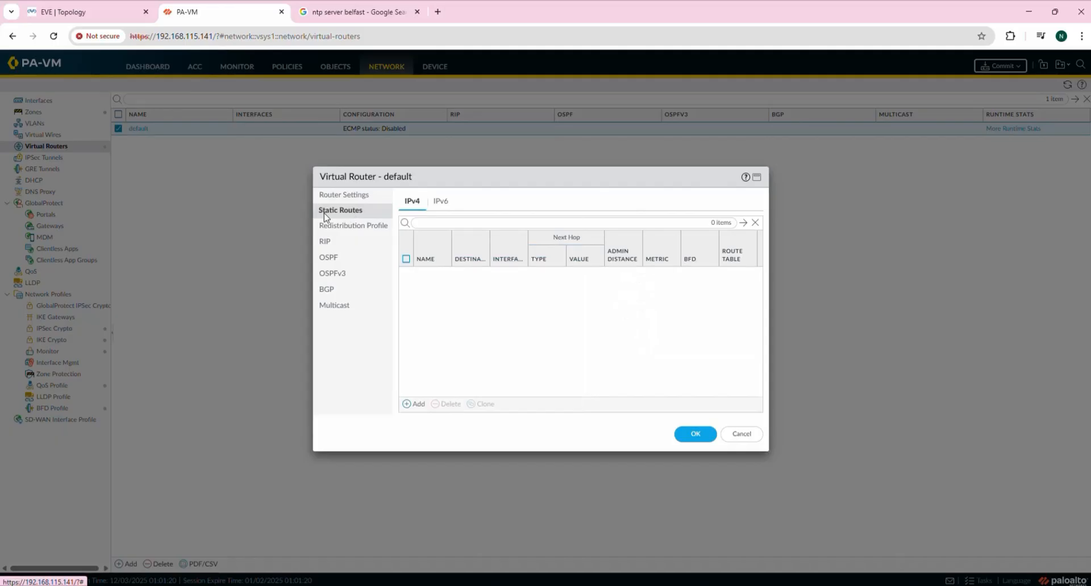
Add a static route named Default with destination 0.0.0.0/0, then check the topology diagram.
{"action": "left_click", "coordinate": [91, 10]}
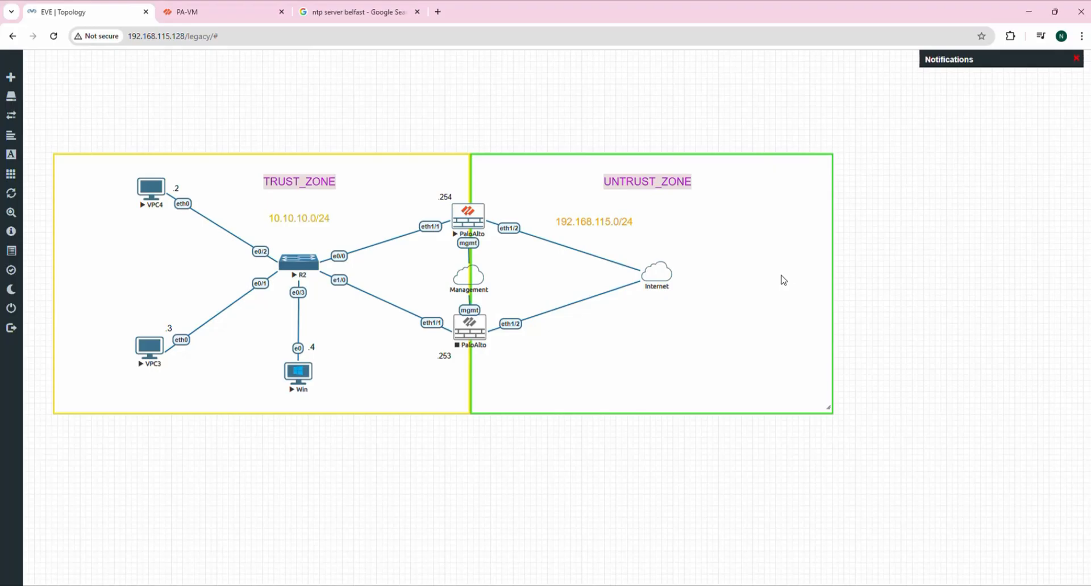
{"action": "left_click", "coordinate": [207, 10]}
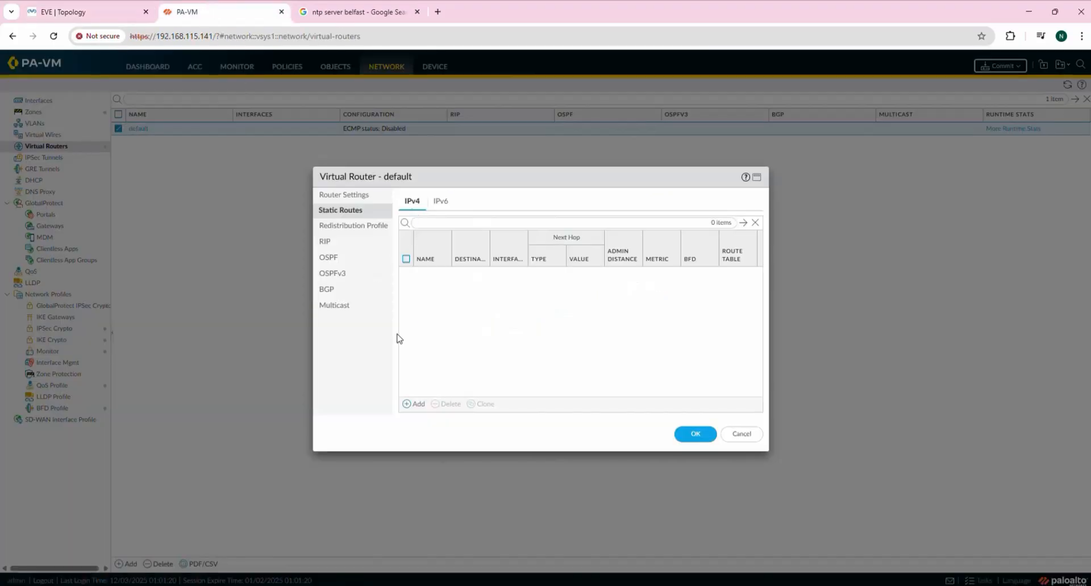
{"action": "left_click", "coordinate": [413, 404]}
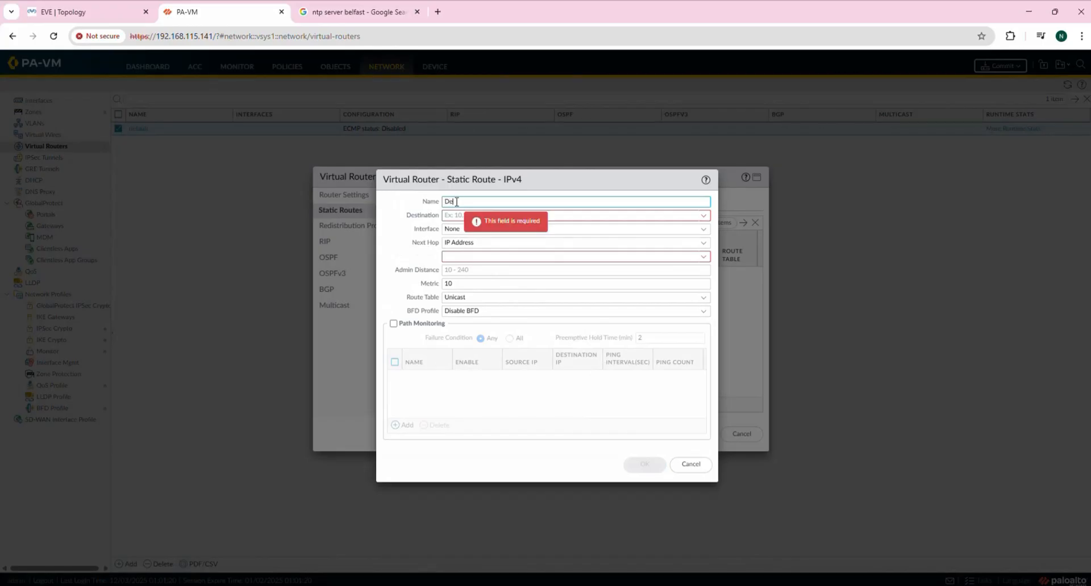
{"action": "type", "text": "Defauly"}
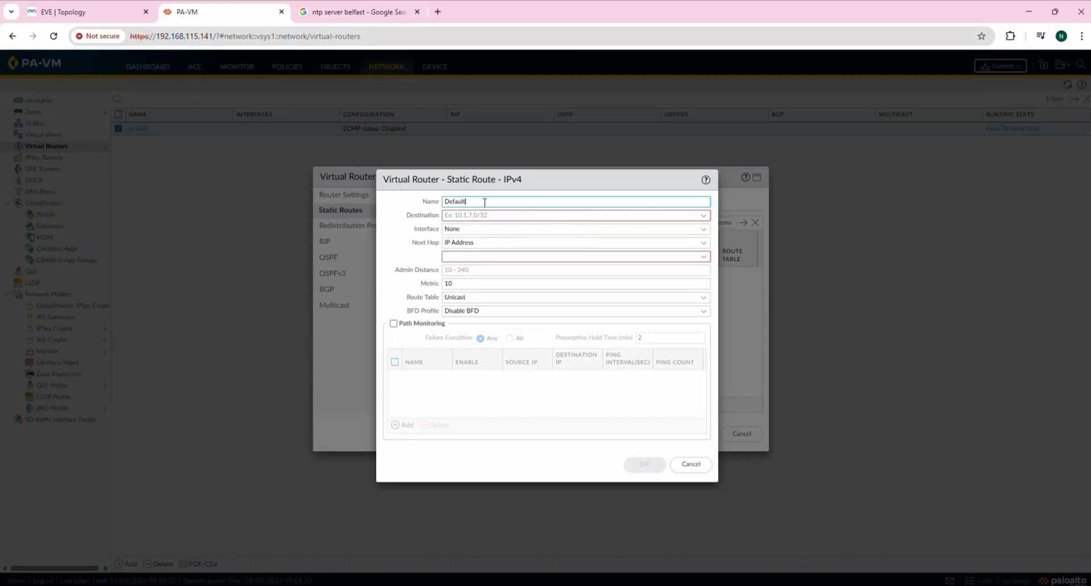
{"action": "left_click", "coordinate": [477, 215]}
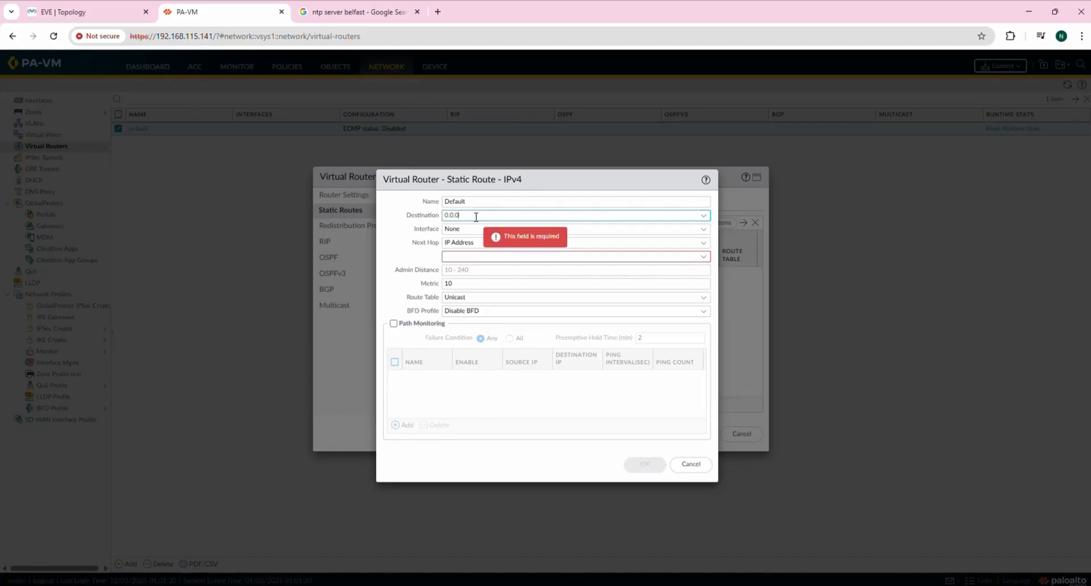
{"action": "type", "text": "0.0.0/0"}
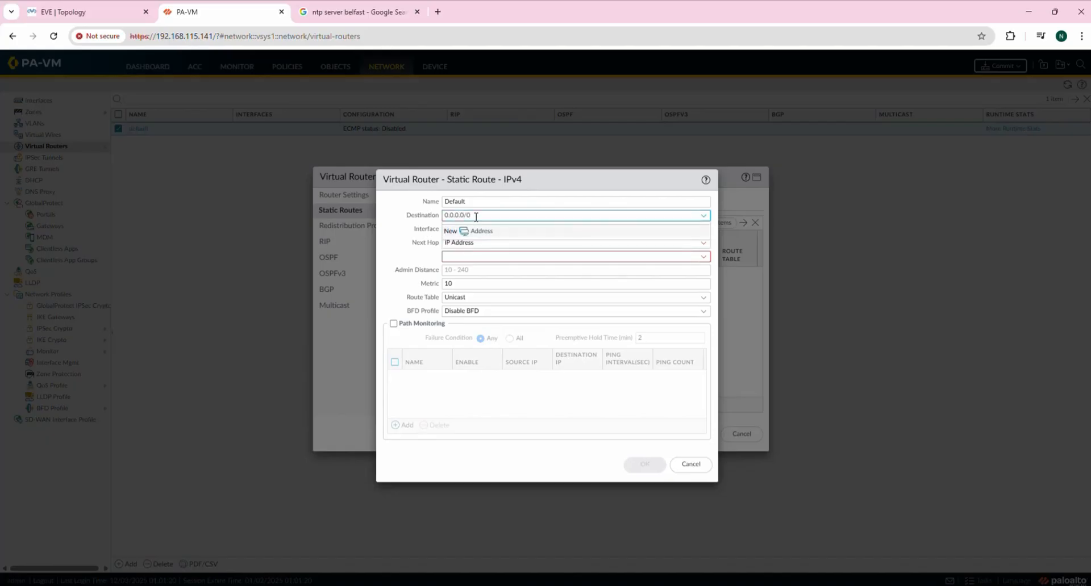
{"action": "key", "text": "Tab"}
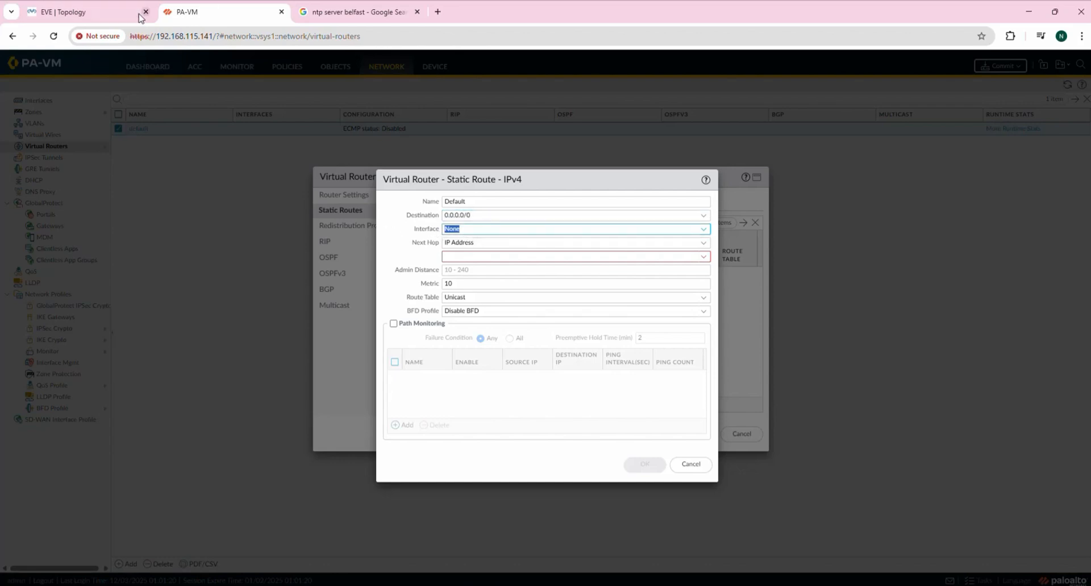
{"action": "mouse_move", "coordinate": [126, 15]}
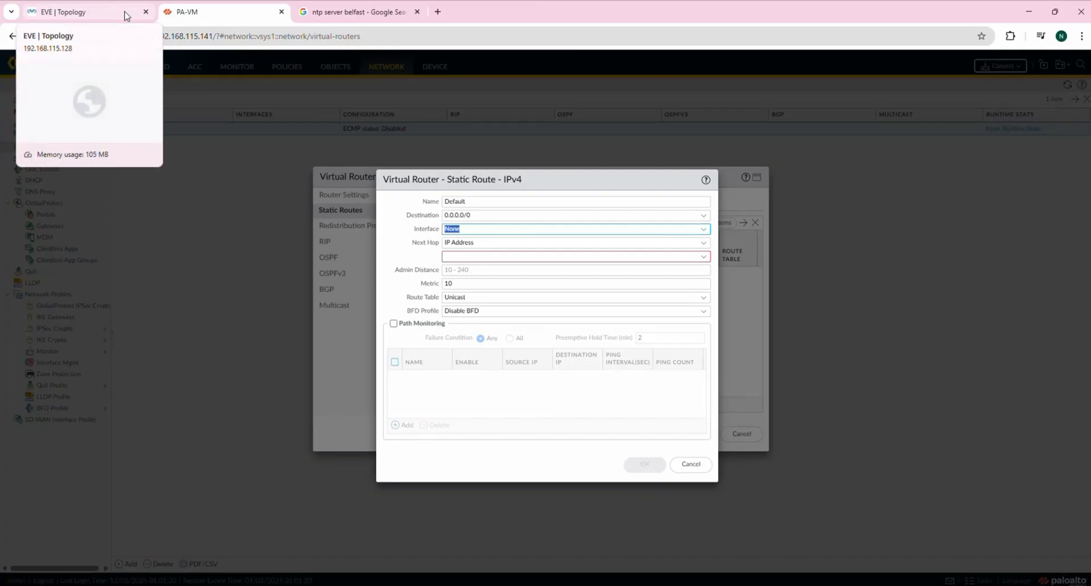
{"action": "left_click", "coordinate": [126, 15]}
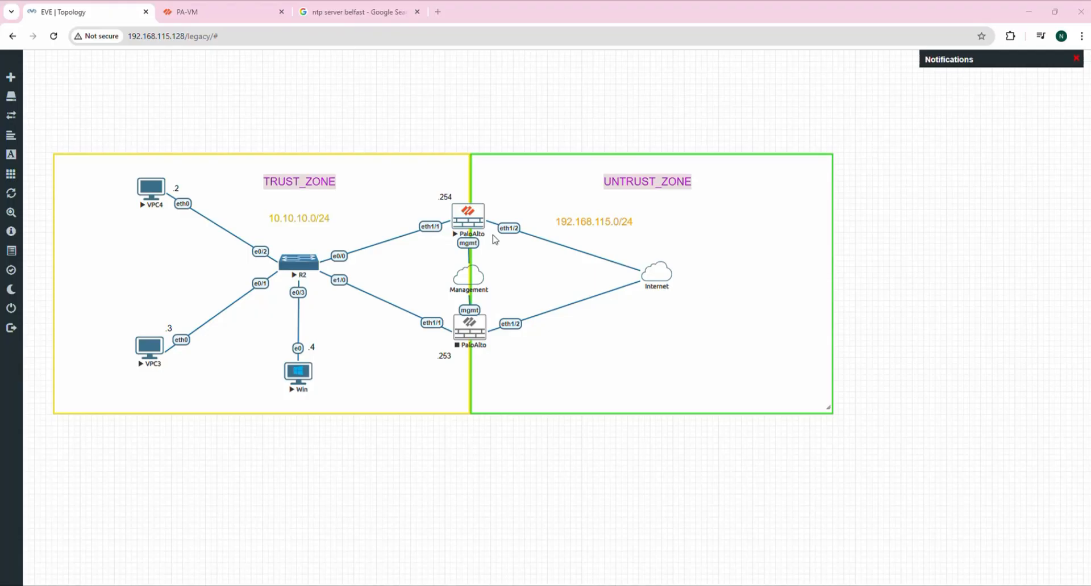
Send the Default route out ethernet1/2 to next hop 192.168.115.2 and save it.
{"action": "left_click", "coordinate": [229, 10]}
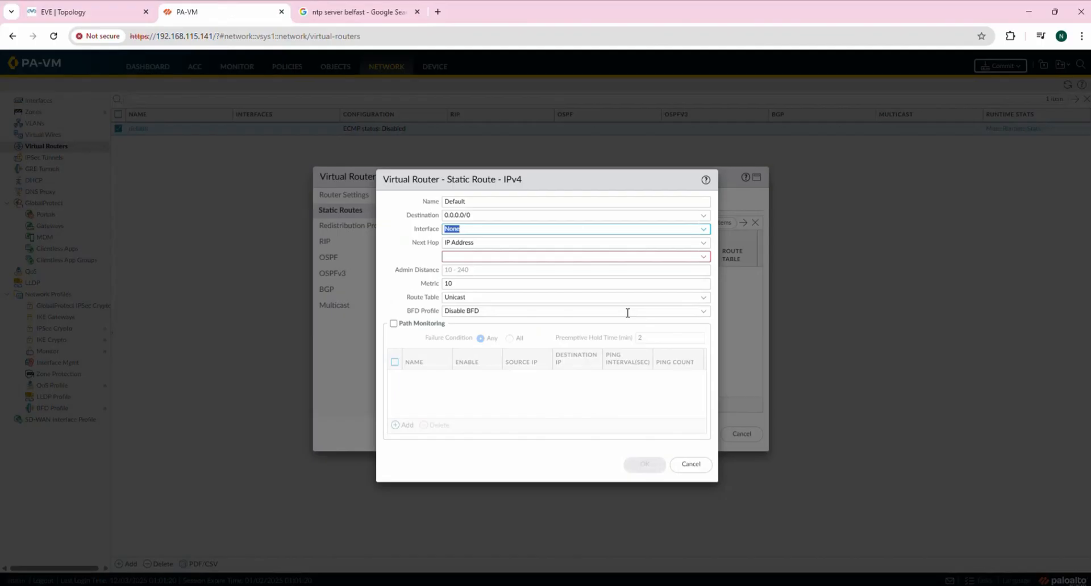
{"action": "left_click", "coordinate": [704, 231]}
{"action": "left_click", "coordinate": [464, 270]}
{"action": "left_click", "coordinate": [86, 13]}
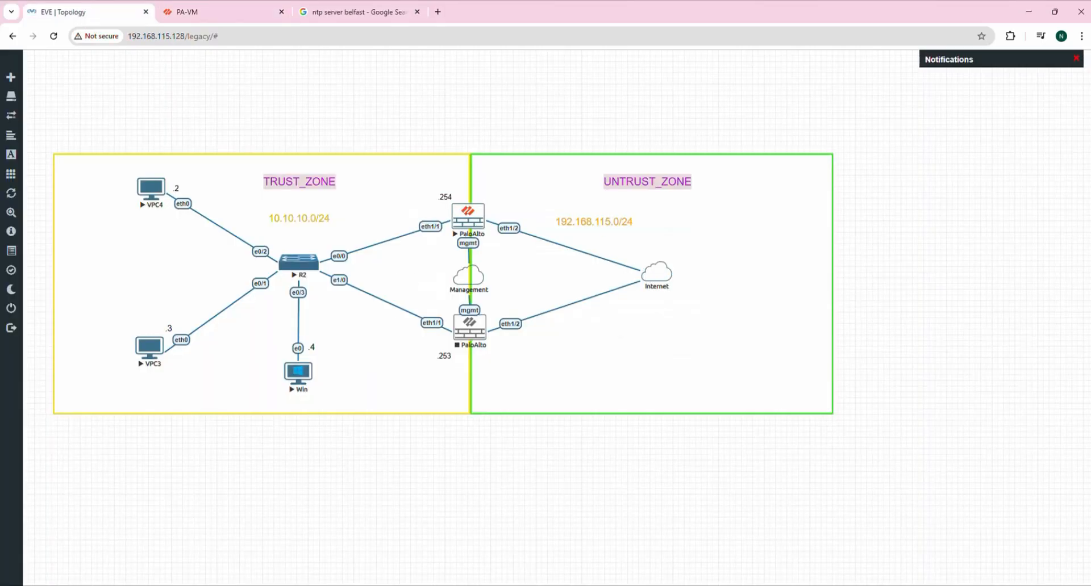
{"action": "left_click", "coordinate": [749, 585]}
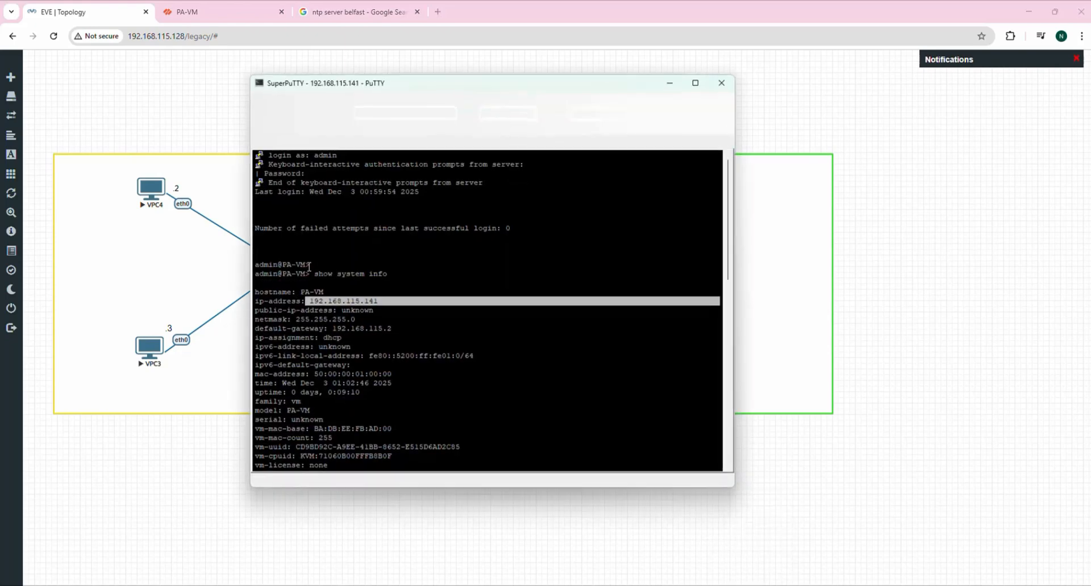
{"action": "left_click_drag", "start_coordinate": [333, 329], "coordinate": [403, 329]}
{"action": "left_click", "coordinate": [196, 10]}
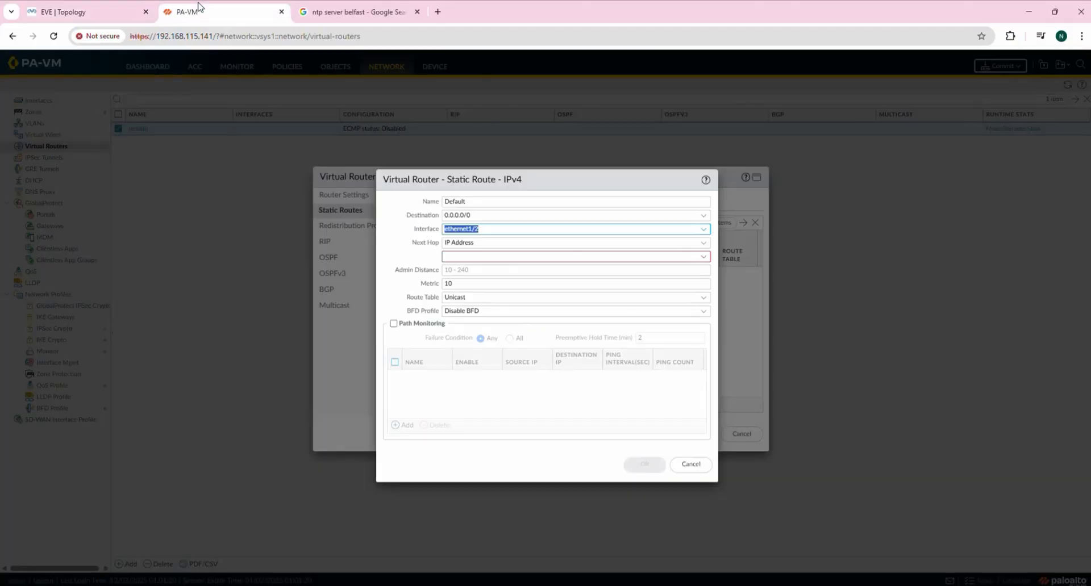
{"action": "left_click", "coordinate": [467, 257]}
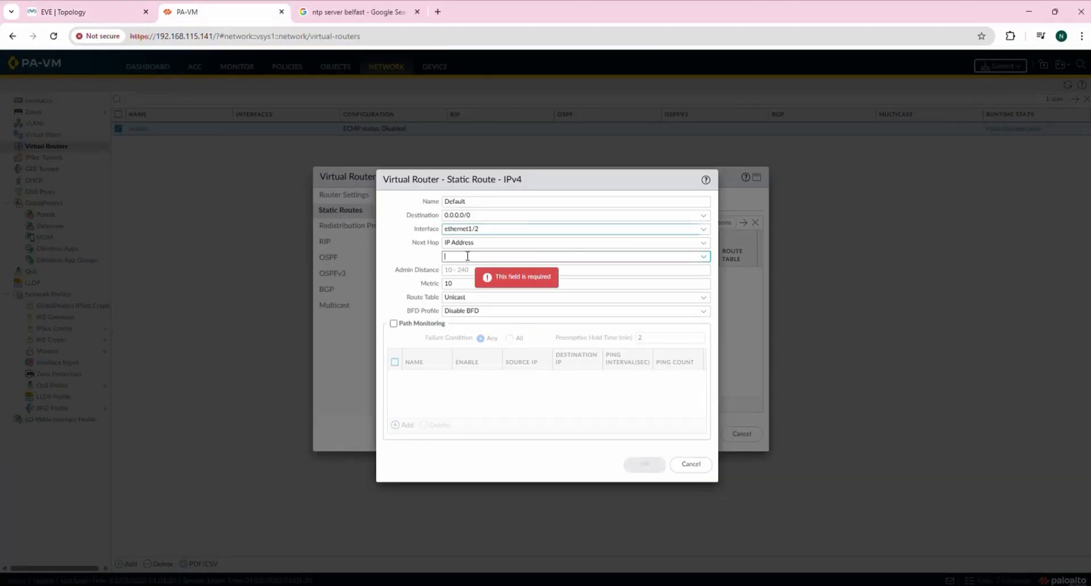
{"action": "type", "text": "192.168.115.2"}
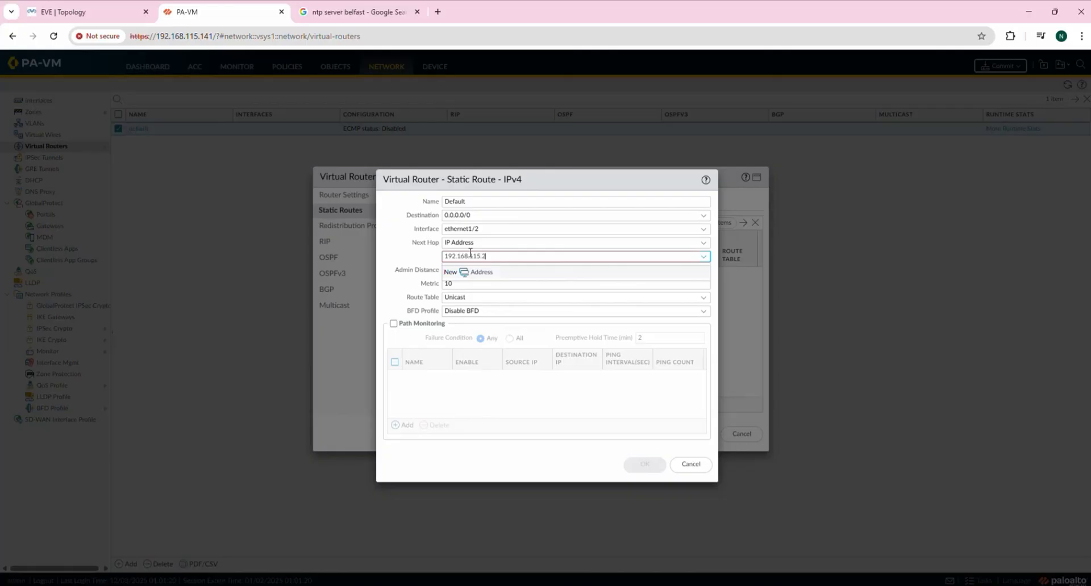
{"action": "left_click", "coordinate": [398, 254]}
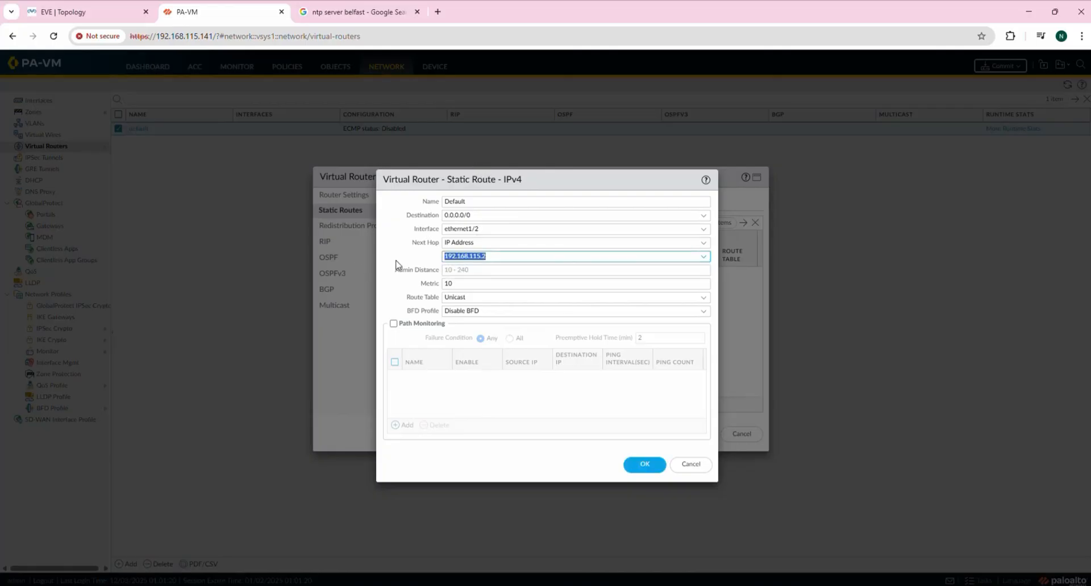
{"action": "left_click", "coordinate": [396, 297]}
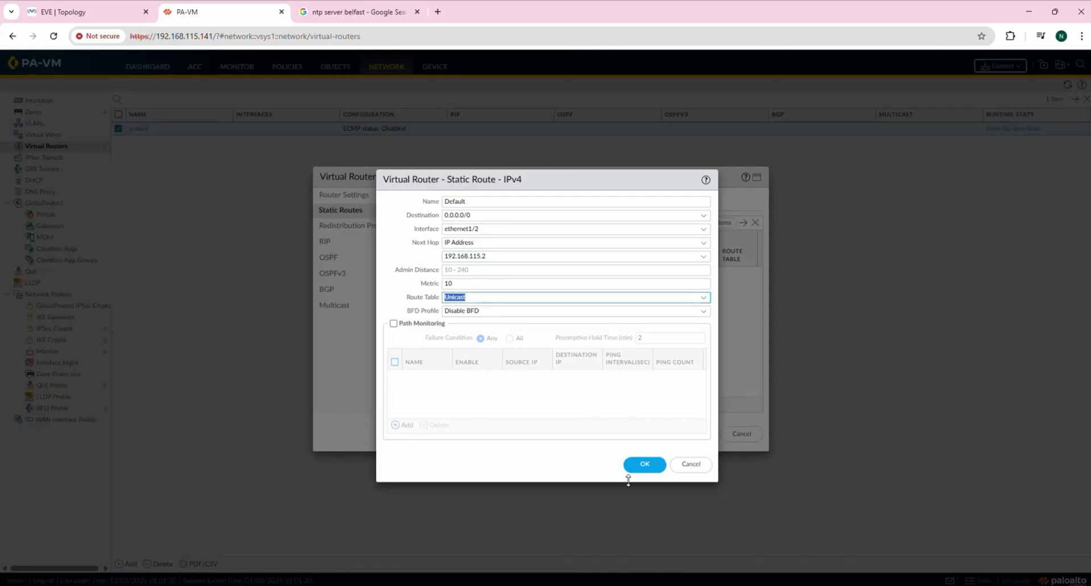
{"action": "left_click", "coordinate": [645, 466]}
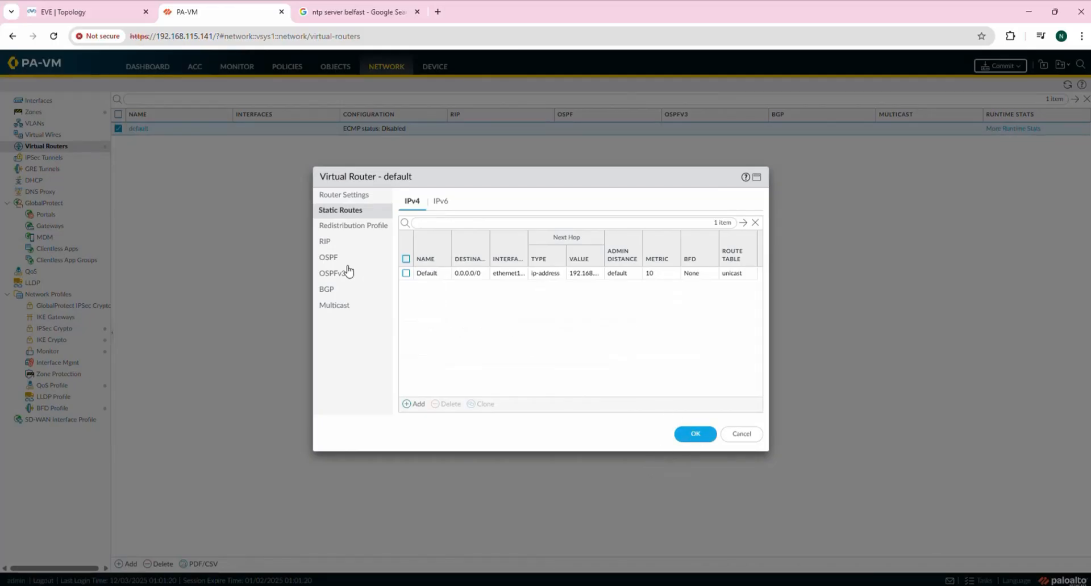
Review the virtual router's redistribution, RIP, OSPF, BGP and multicast pages, then save it.
{"action": "left_click", "coordinate": [348, 230]}
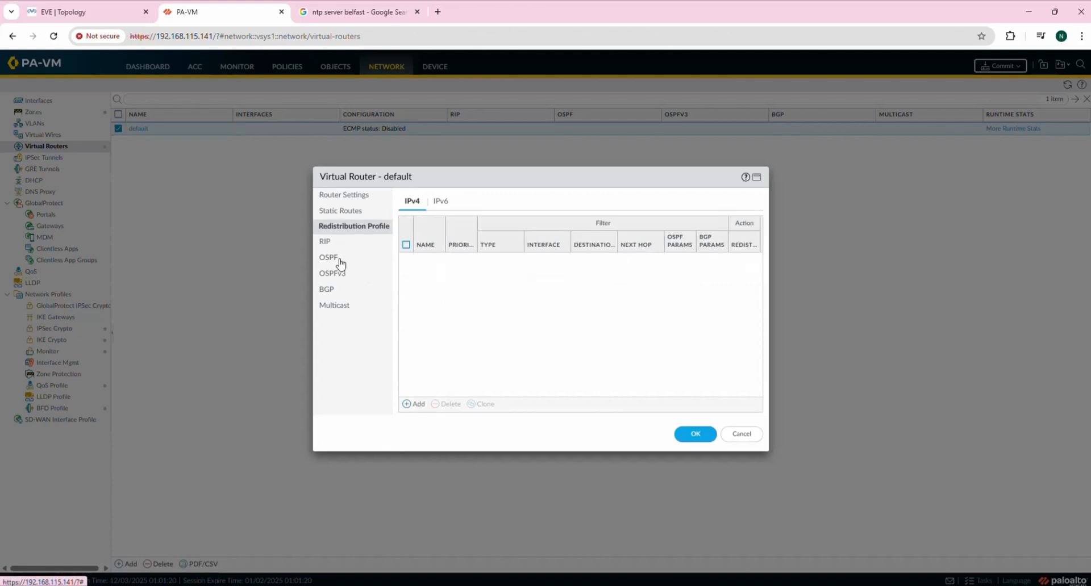
{"action": "left_click", "coordinate": [333, 246]}
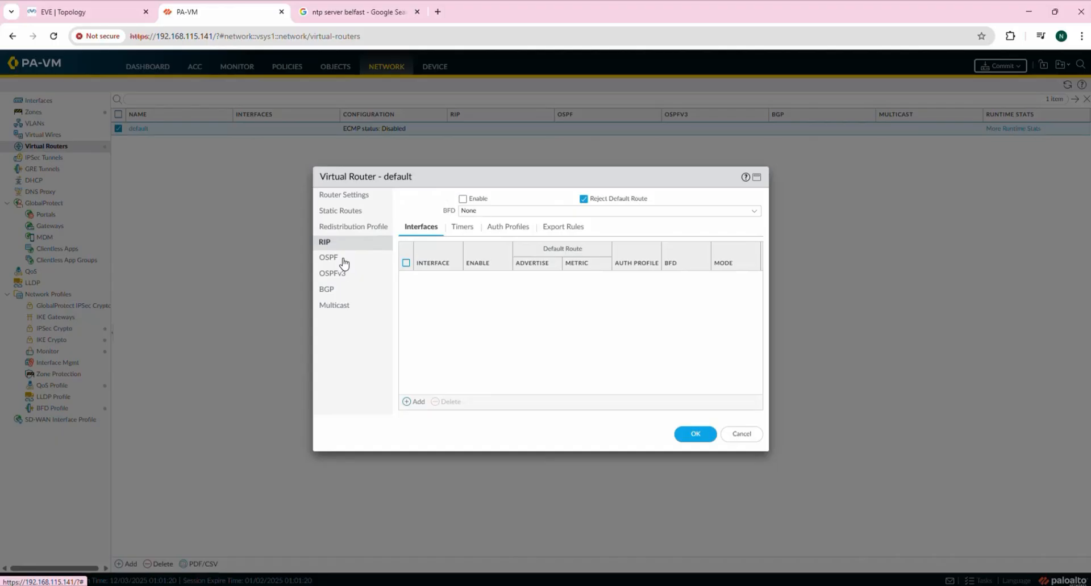
{"action": "left_click", "coordinate": [343, 263]}
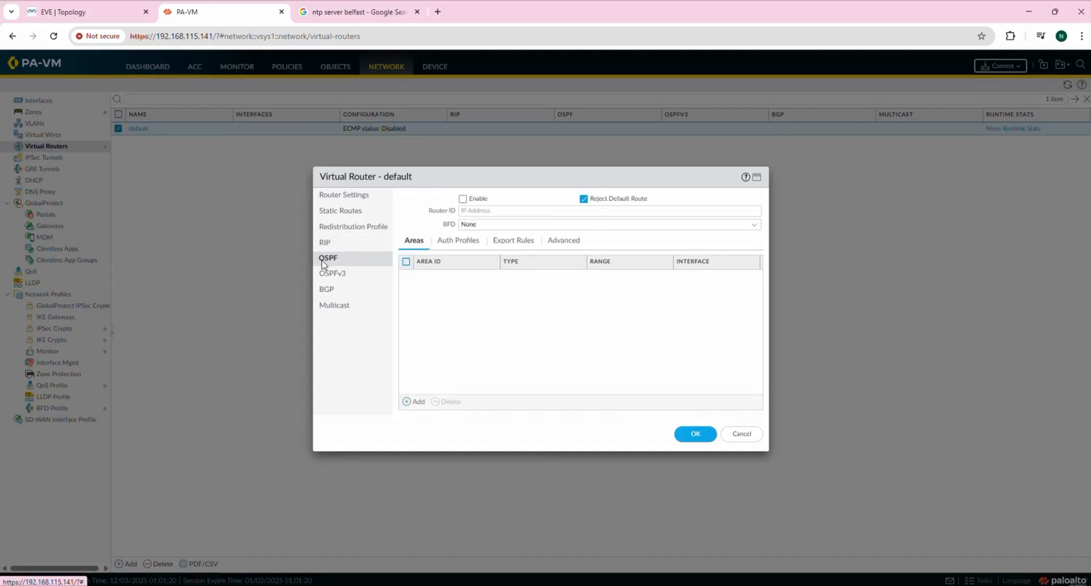
{"action": "left_click", "coordinate": [340, 291]}
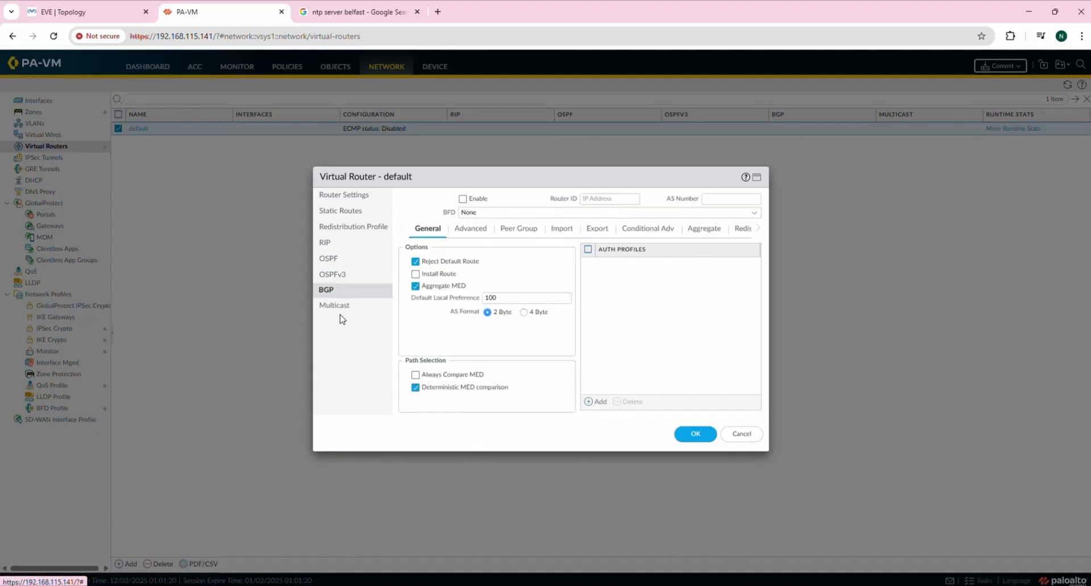
{"action": "left_click", "coordinate": [342, 306]}
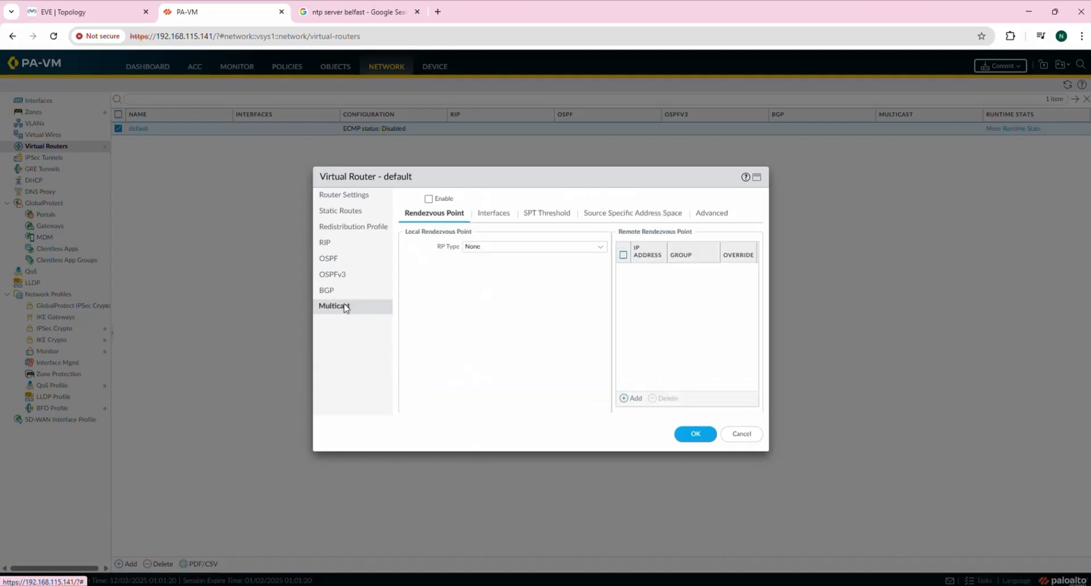
{"action": "left_click", "coordinate": [326, 244]}
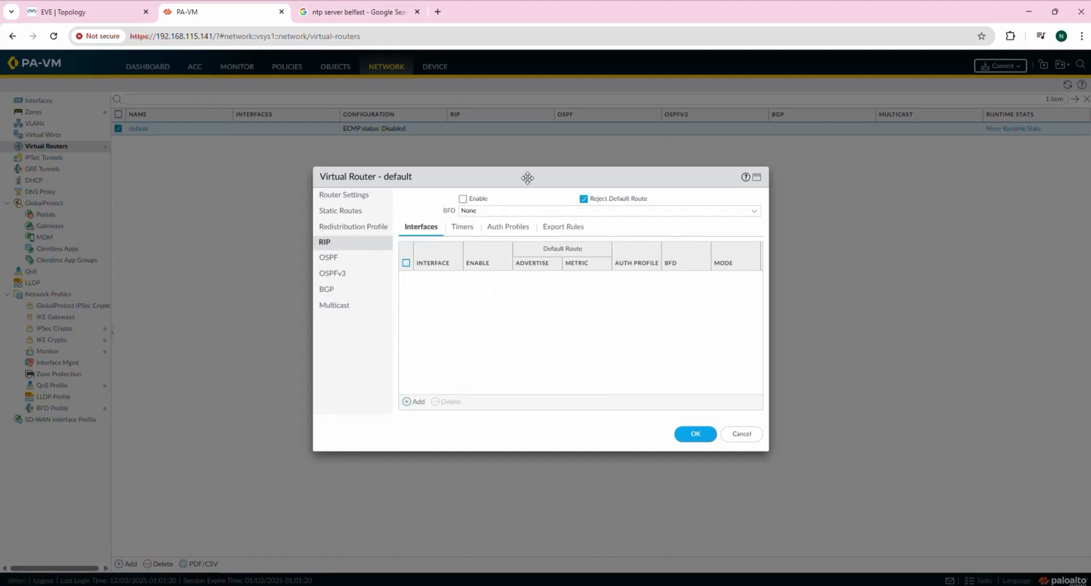
{"action": "mouse_move", "coordinate": [528, 178]}
{"action": "left_mouse_down"}
{"action": "mouse_move", "coordinate": [556, 178]}
{"action": "mouse_move", "coordinate": [529, 178]}
{"action": "left_mouse_up"}
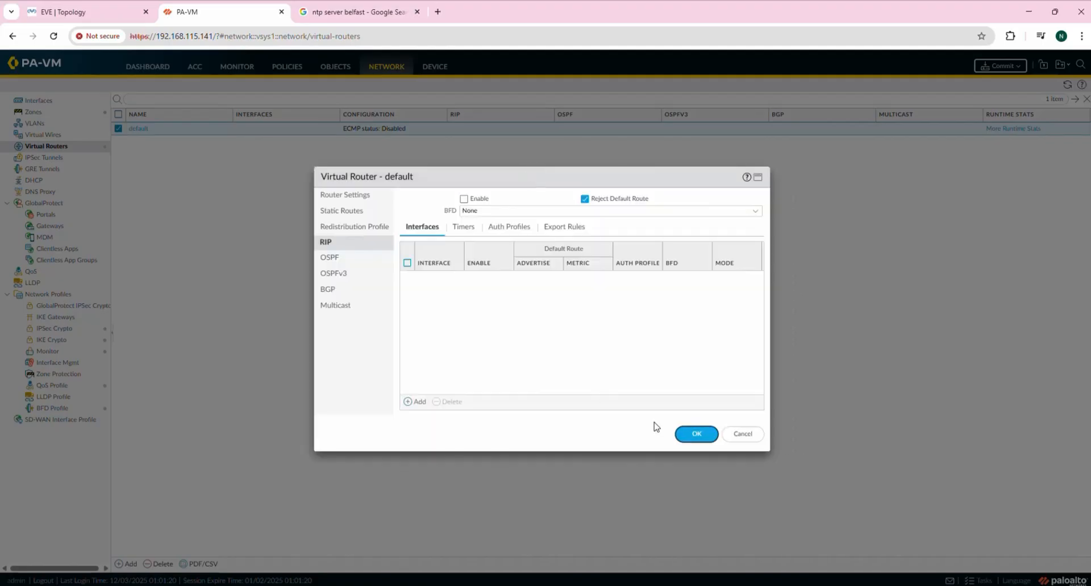
{"action": "left_click", "coordinate": [353, 219]}
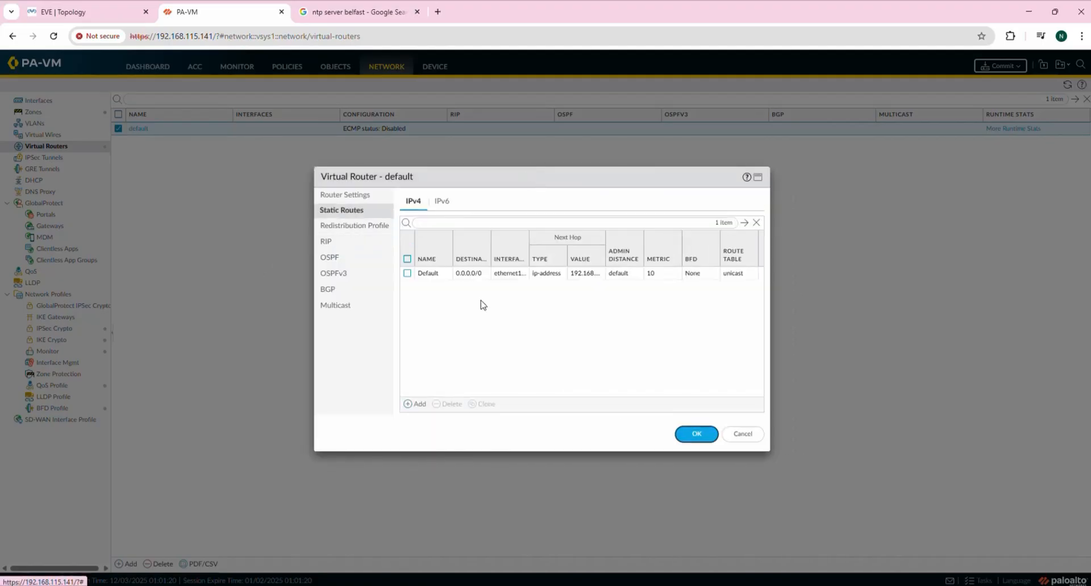
{"action": "left_click", "coordinate": [689, 437]}
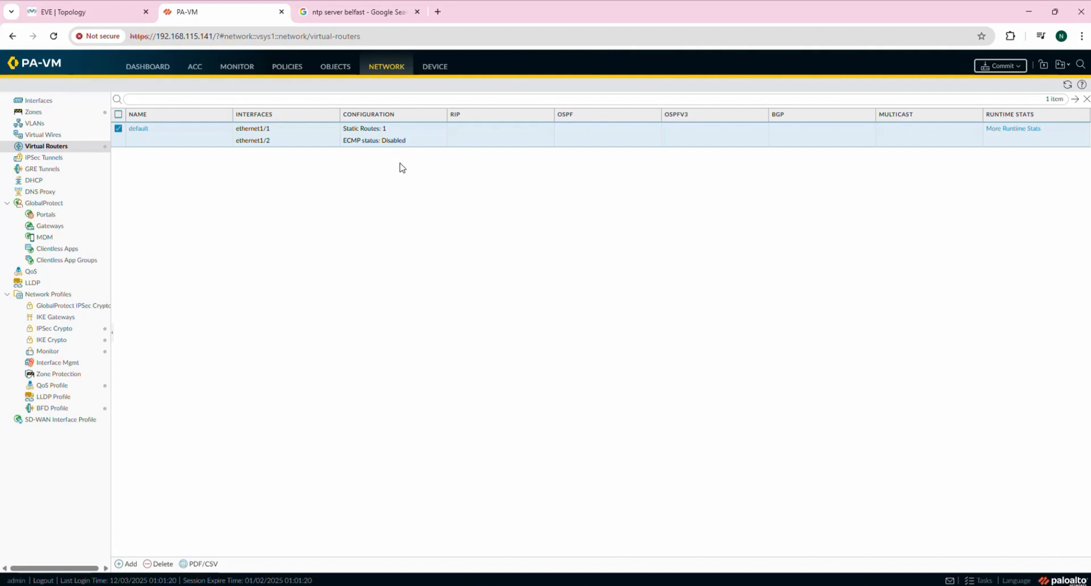
Ping 8.8.8.8 from the VPC4 console in SuperPuTTY.
{"action": "left_click", "coordinate": [78, 12]}
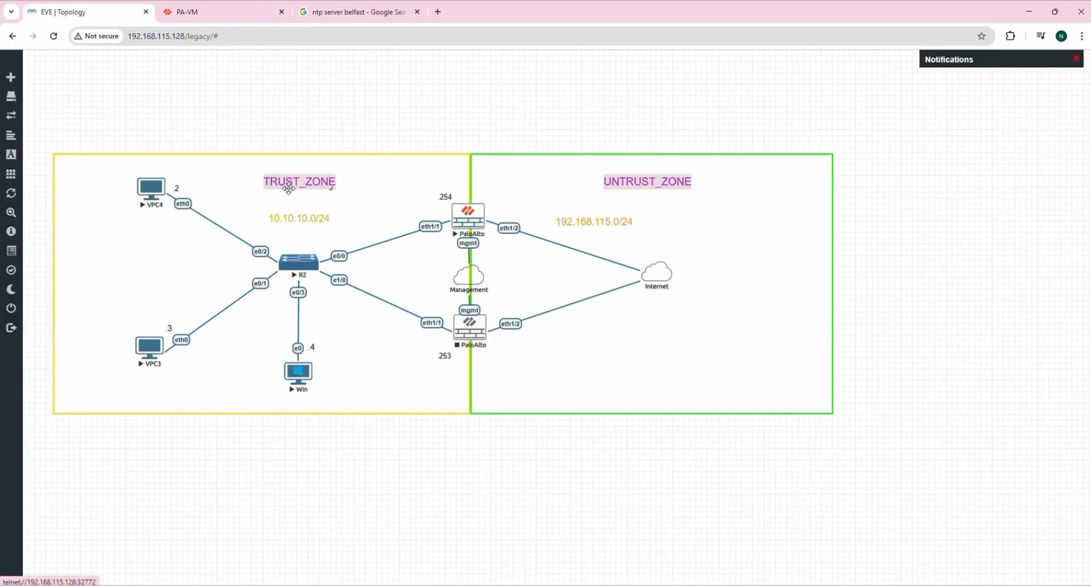
{"action": "key", "text": "alt+Tab"}
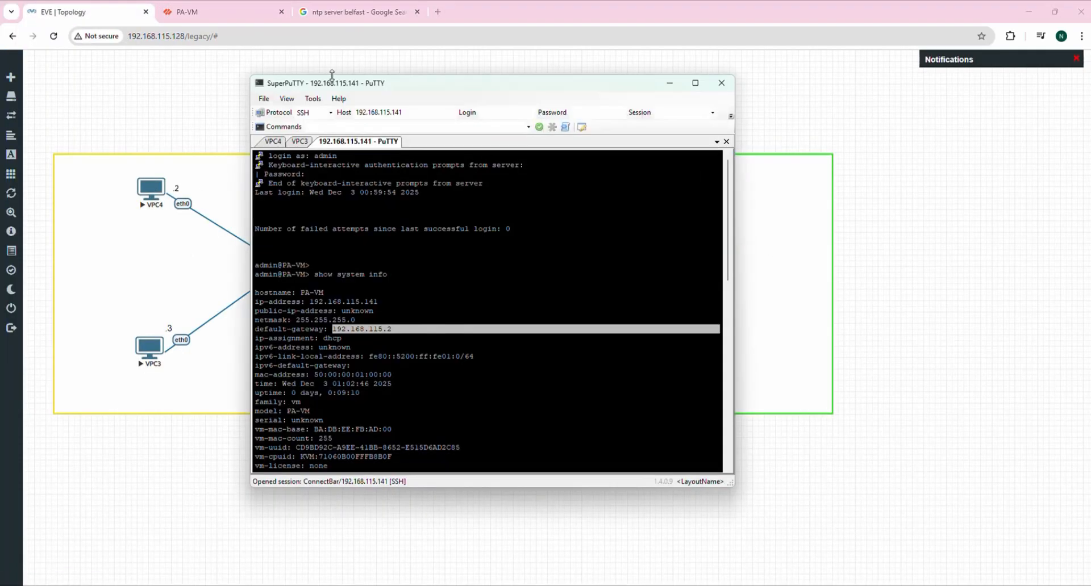
{"action": "left_click", "coordinate": [270, 143]}
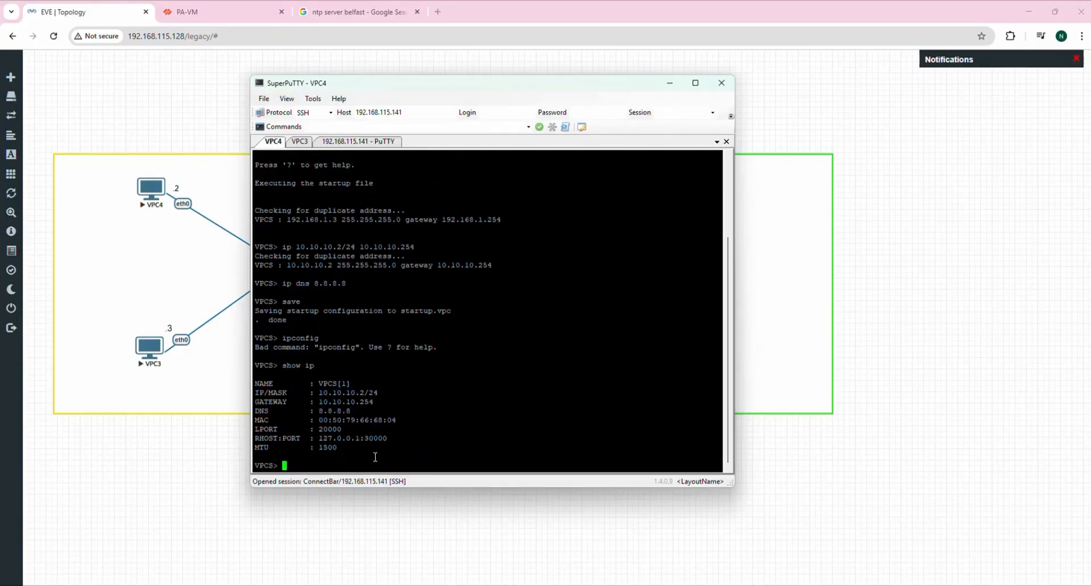
{"action": "type", "text": "ping 8.8.8.8"}
{"action": "key", "text": "Return"}
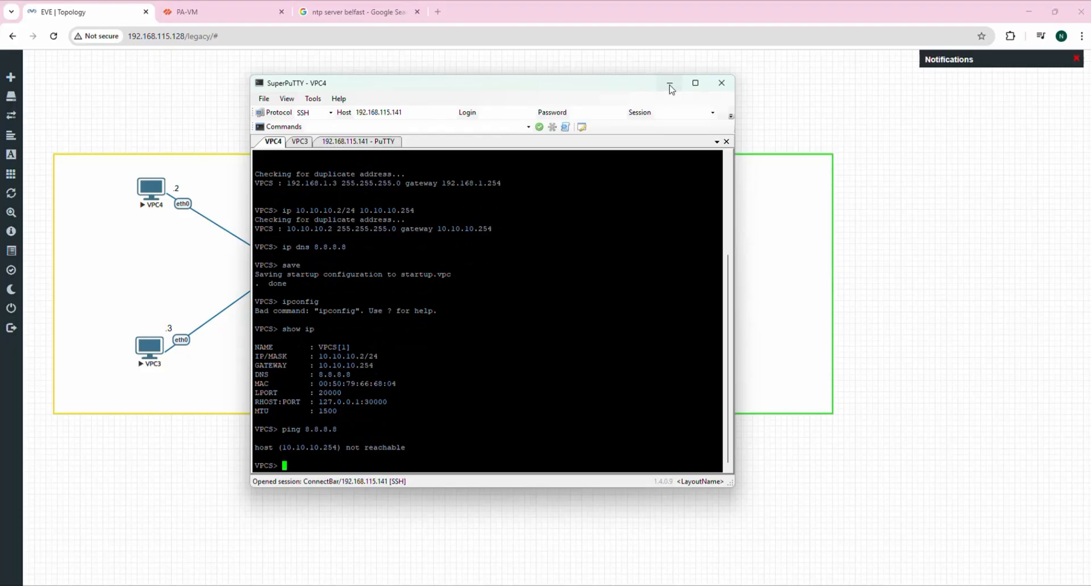
Mark 'Define NAT policy' in the checklist, then minimize Notepad and the VPC4 terminal.
{"action": "left_click_drag", "start_coordinate": [546, 82], "coordinate": [783, 189]}
{"action": "left_click", "coordinate": [907, 191]}
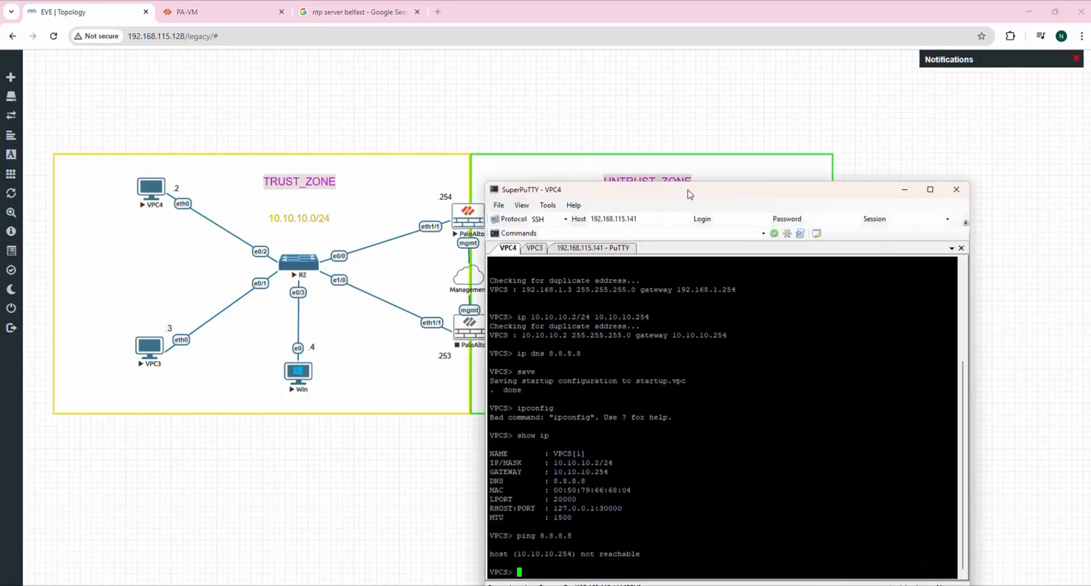
{"action": "left_click_drag", "start_coordinate": [693, 192], "coordinate": [671, 124]}
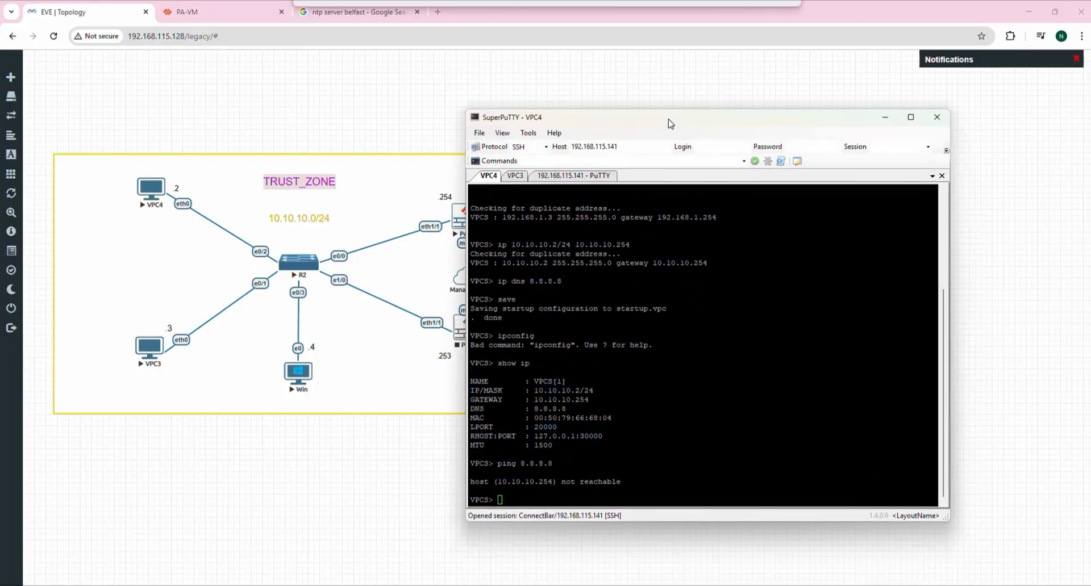
{"action": "left_click", "coordinate": [496, 503]}
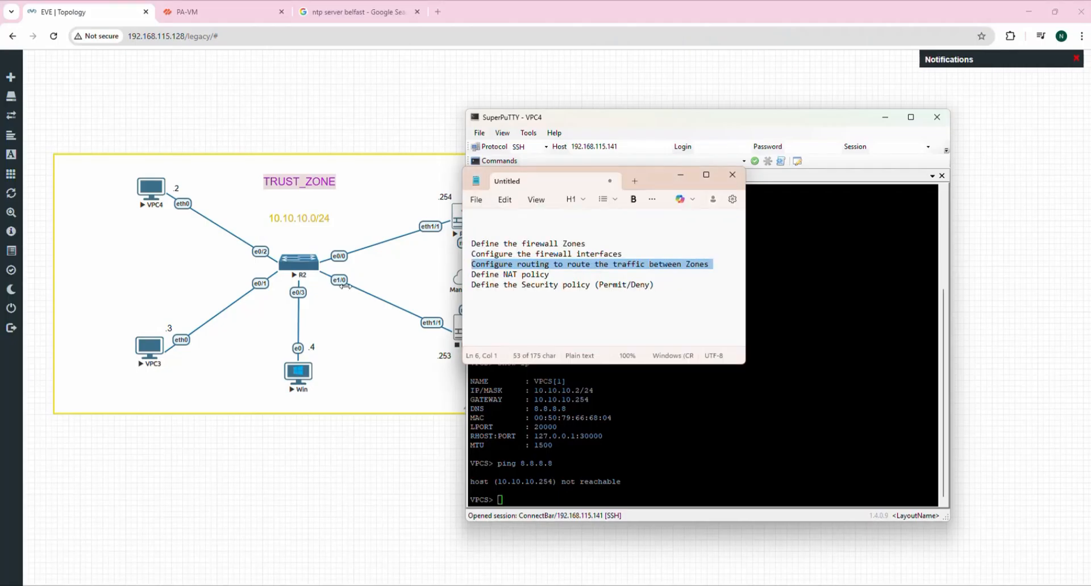
{"action": "left_click", "coordinate": [533, 303]}
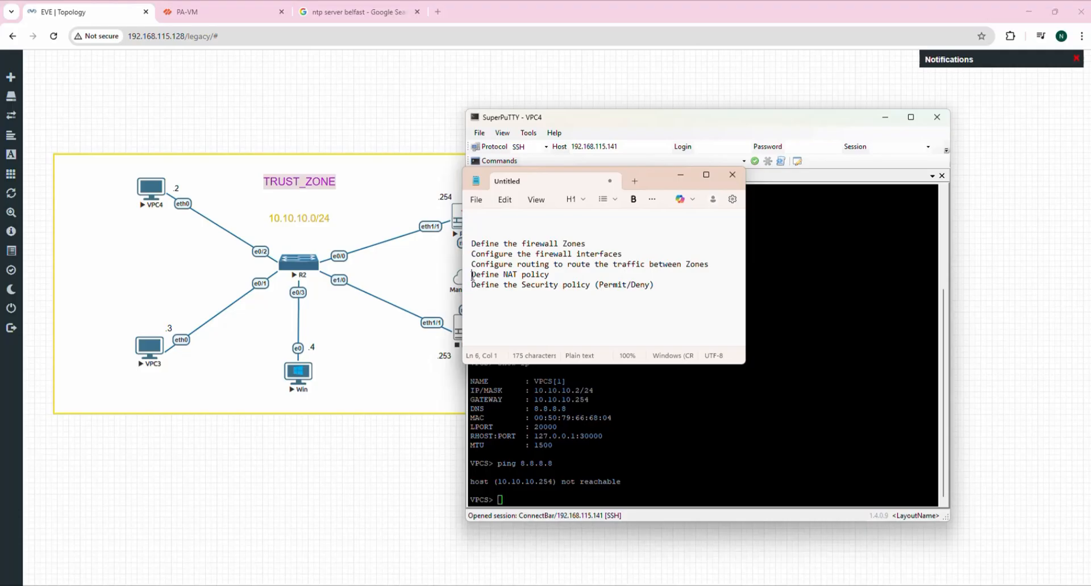
{"action": "left_click_drag", "start_coordinate": [472, 274], "coordinate": [551, 276]}
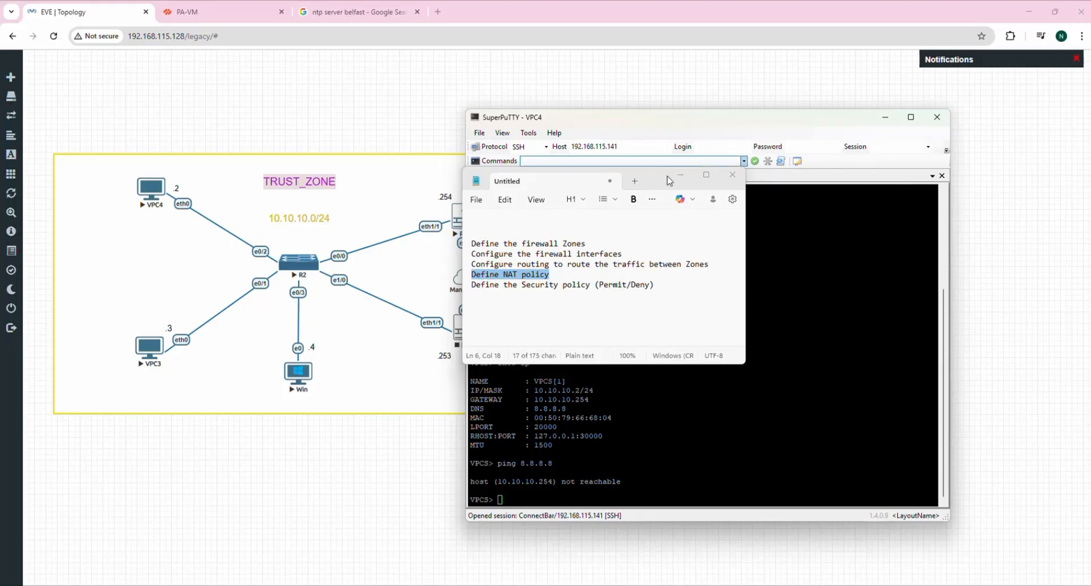
{"action": "left_click", "coordinate": [685, 179]}
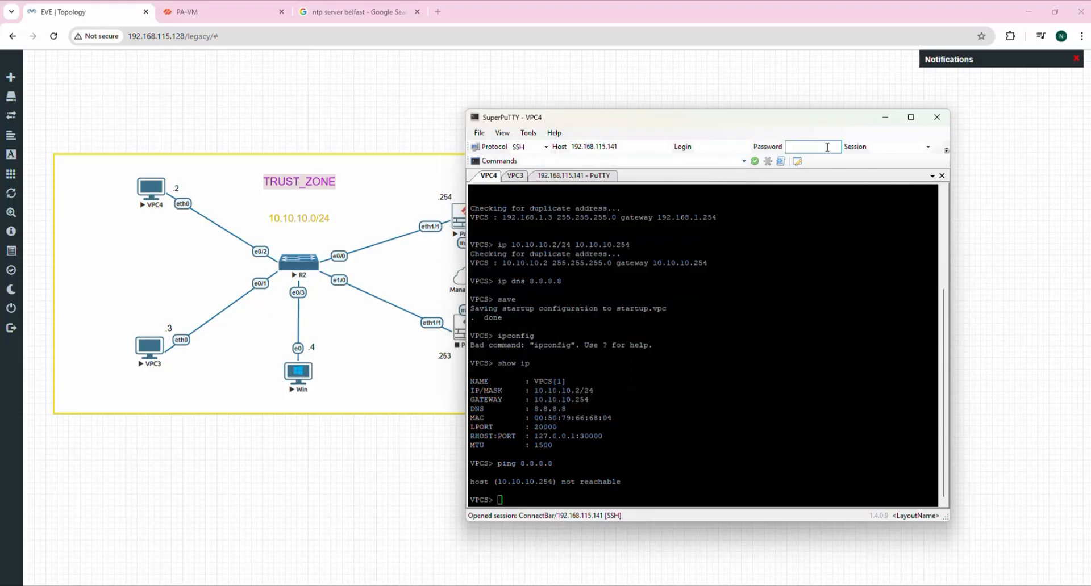
{"action": "left_click", "coordinate": [885, 117]}
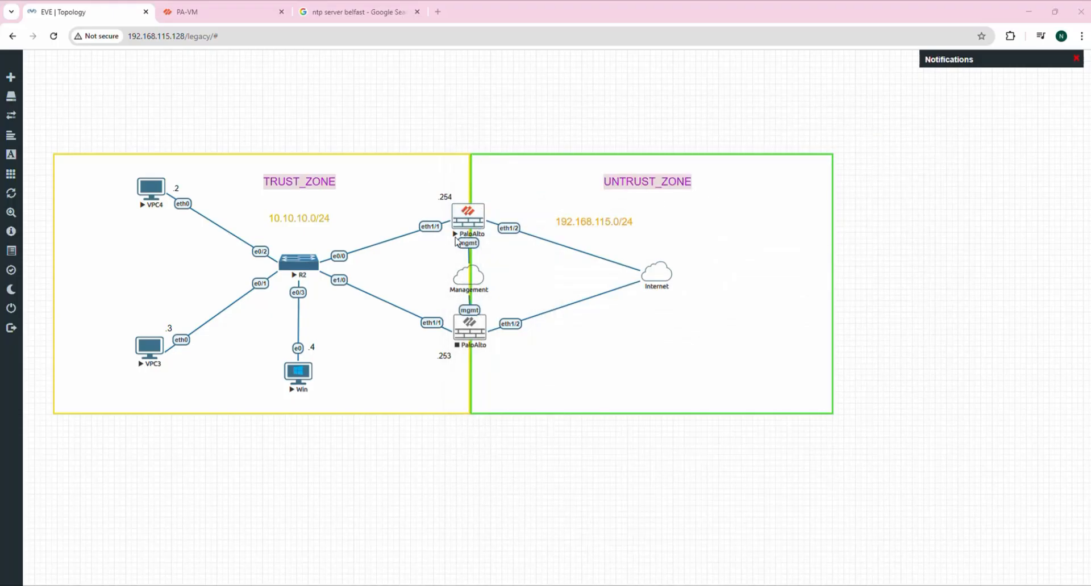
Launch the Win node's QEMU console, closing the duplicate viewer window.
{"action": "left_click", "coordinate": [299, 377]}
{"action": "left_click", "coordinate": [563, 121]}
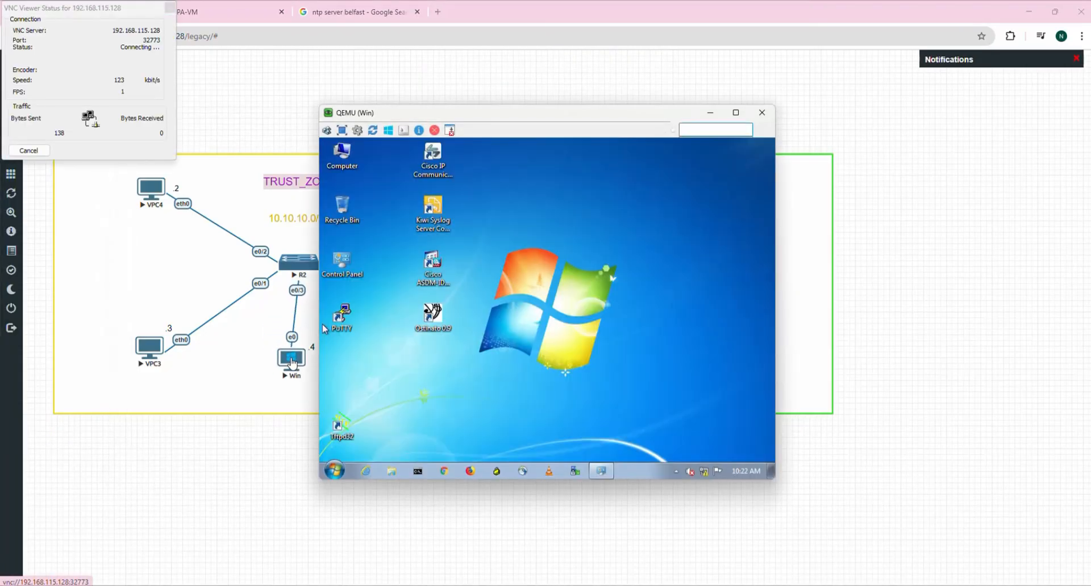
{"action": "left_click", "coordinate": [299, 375]}
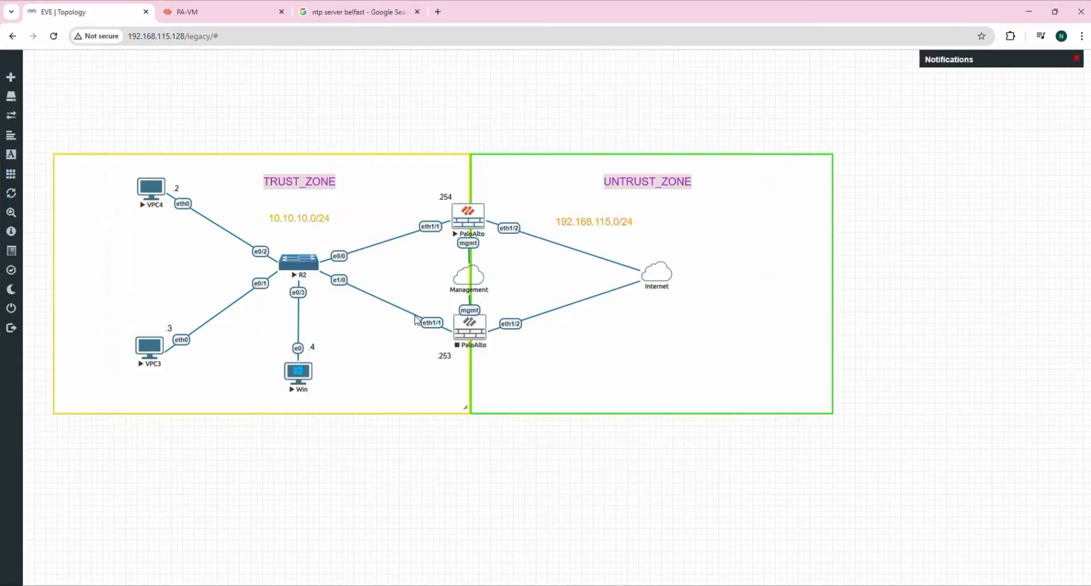
{"action": "mouse_move", "coordinate": [725, 585]}
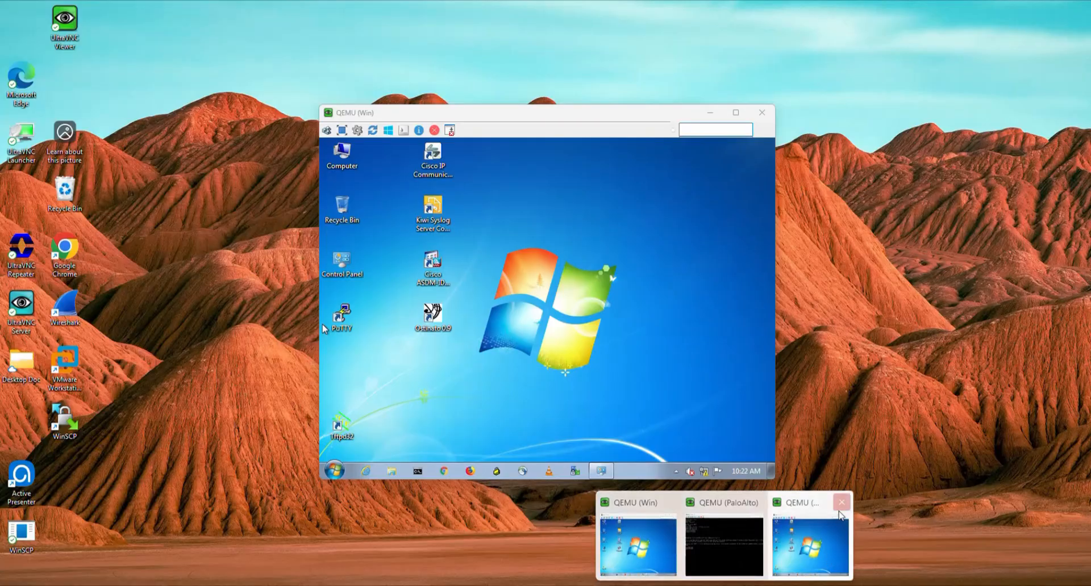
{"action": "left_click", "coordinate": [841, 502]}
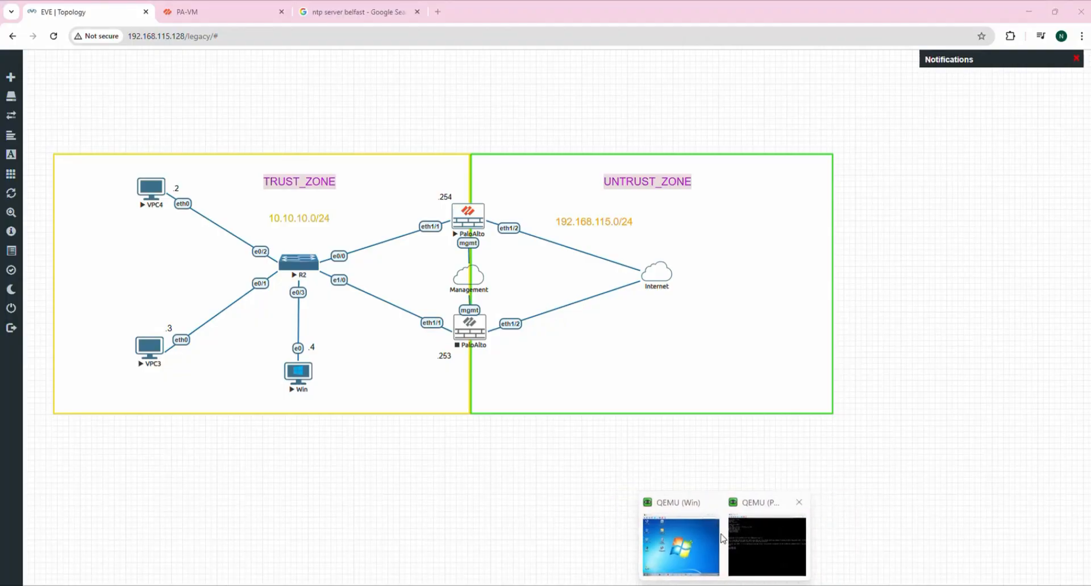
{"action": "left_click", "coordinate": [684, 543]}
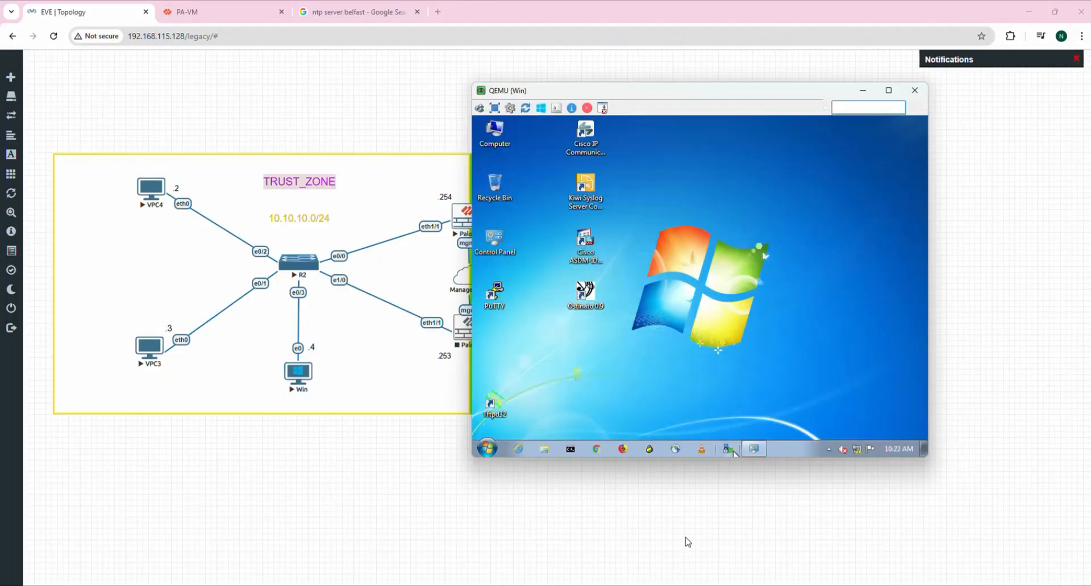
Start Chrome in the Windows 7 VM and reposition the console window.
{"action": "left_click", "coordinate": [598, 450]}
{"action": "left_click_drag", "start_coordinate": [658, 92], "coordinate": [783, 154]}
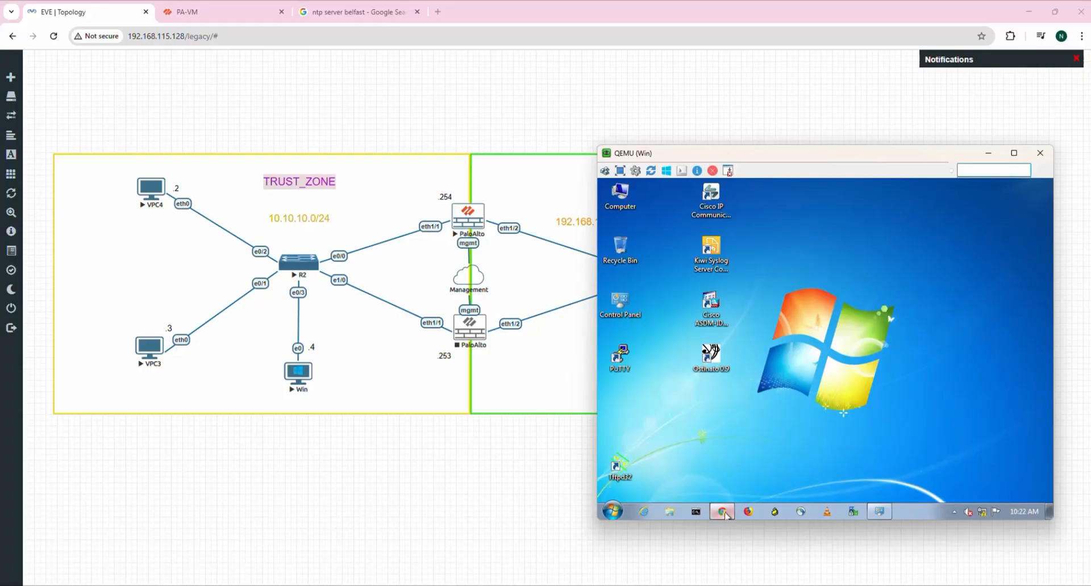
{"action": "left_click_drag", "start_coordinate": [839, 156], "coordinate": [723, 156]}
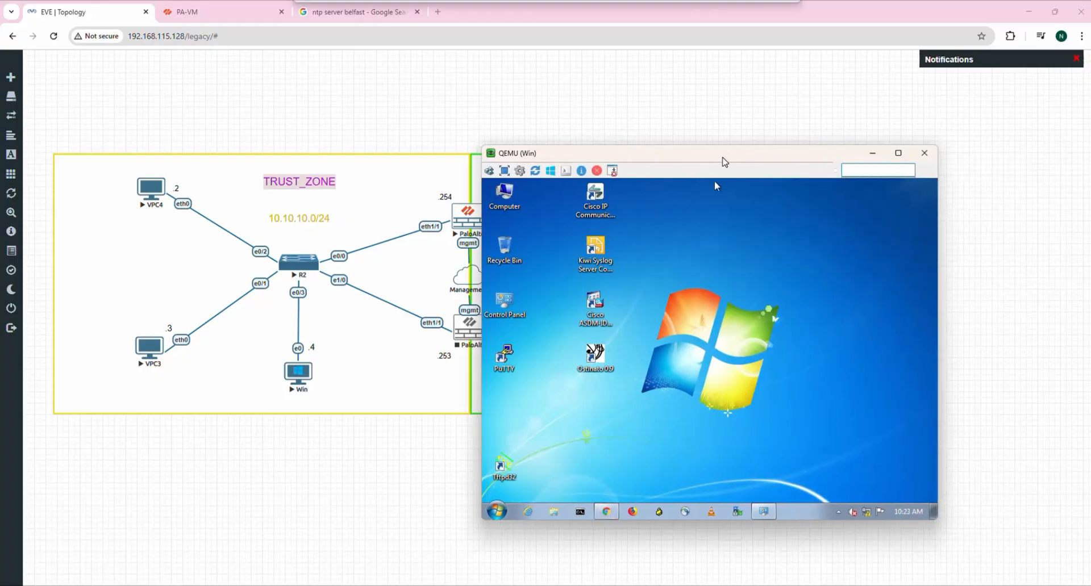
{"action": "left_click", "coordinate": [607, 515]}
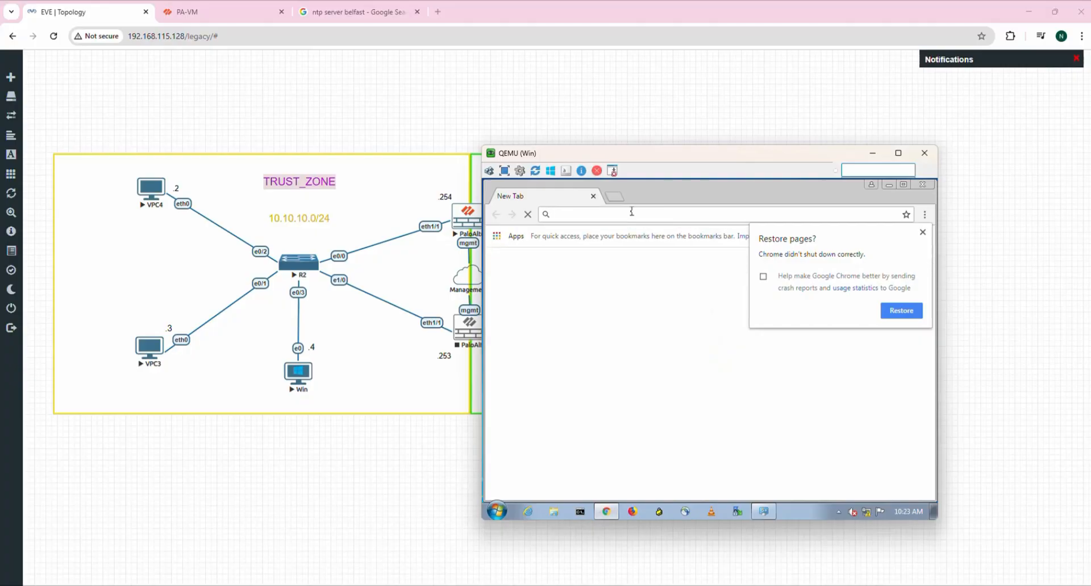
{"action": "type", "text": "http:"}
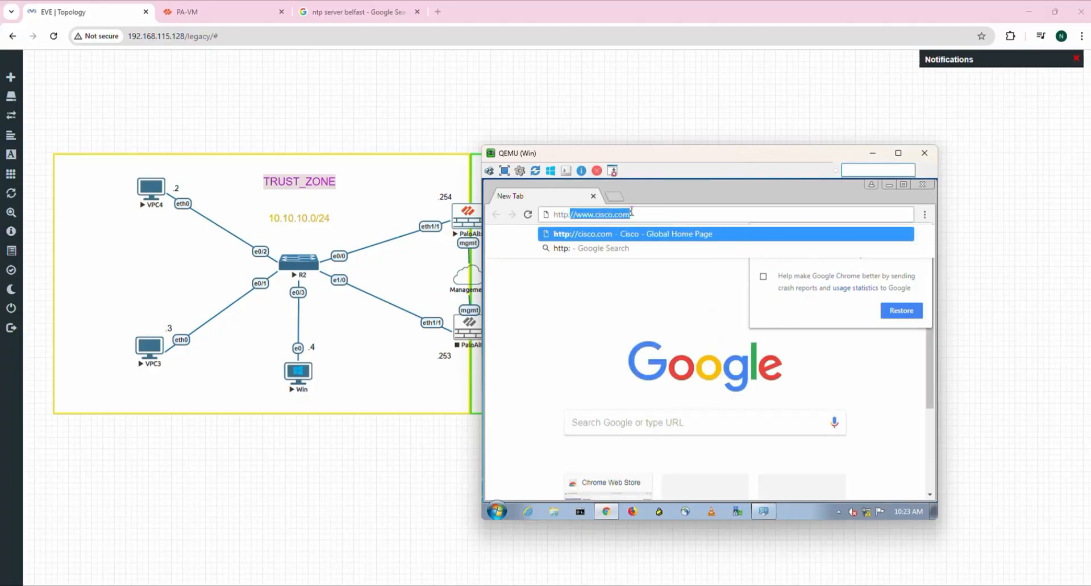
{"action": "type", "text": "//"}
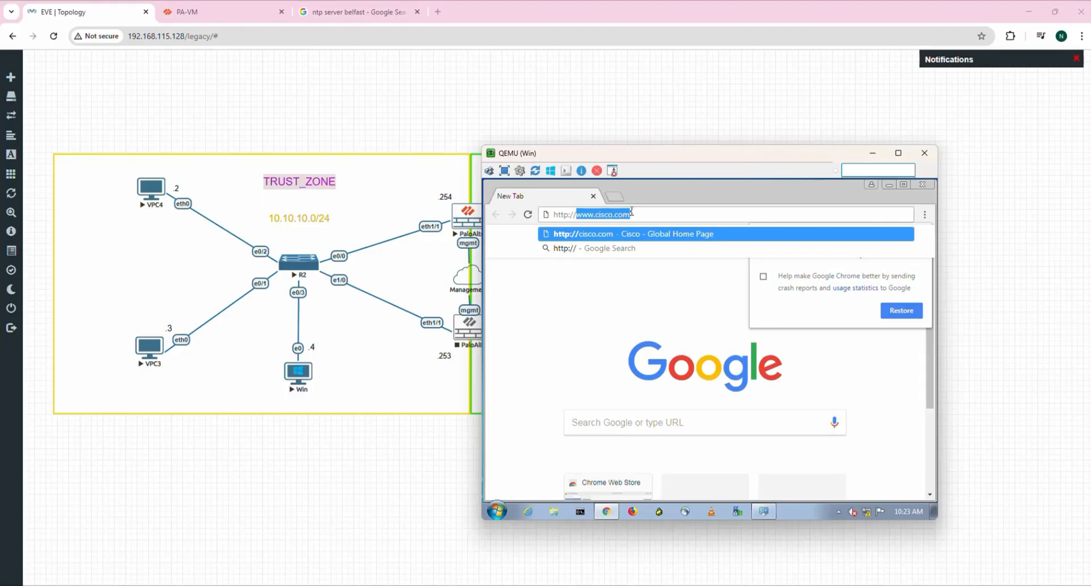
{"action": "key", "text": "Right"}
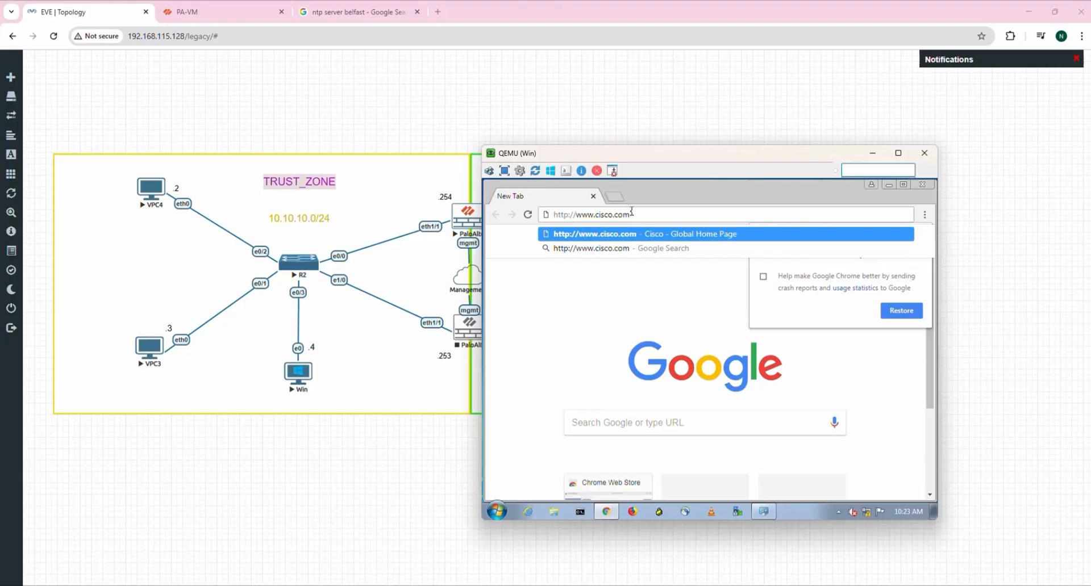
{"action": "key", "text": "Down"}
{"action": "key", "text": "Up"}
{"action": "key", "text": "Down"}
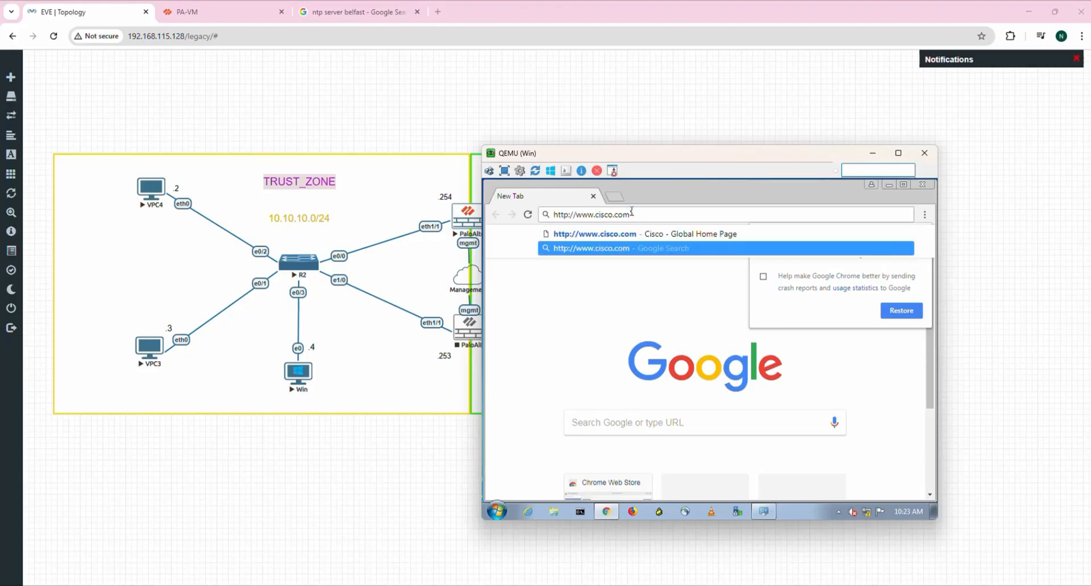
{"action": "key", "text": "Left"}
{"action": "key", "text": "BackSpace"}
{"action": "key", "text": "BackSpace"}
{"action": "key", "text": "BackSpace"}
{"action": "key", "text": "BackSpace"}
{"action": "key", "text": "BackSpace"}
{"action": "key", "text": "BackSpace"}
{"action": "key", "text": "BackSpace"}
{"action": "key", "text": "BackSpace"}
{"action": "key", "text": "BackSpace"}
{"action": "key", "text": "BackSpace"}
{"action": "key", "text": "BackSpace"}
{"action": "key", "text": "BackSpace"}
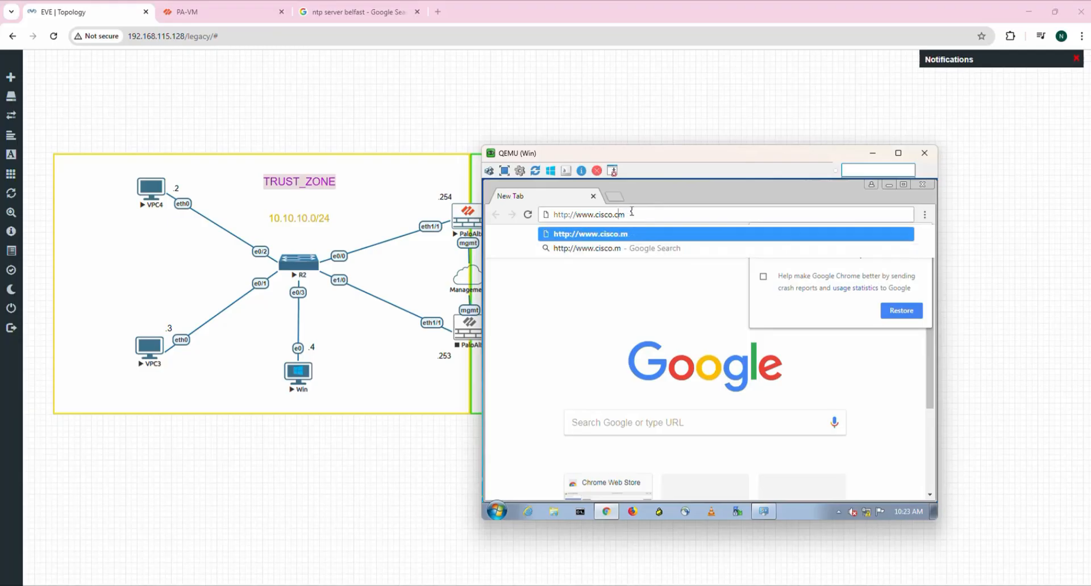
{"action": "key", "text": "BackSpace"}
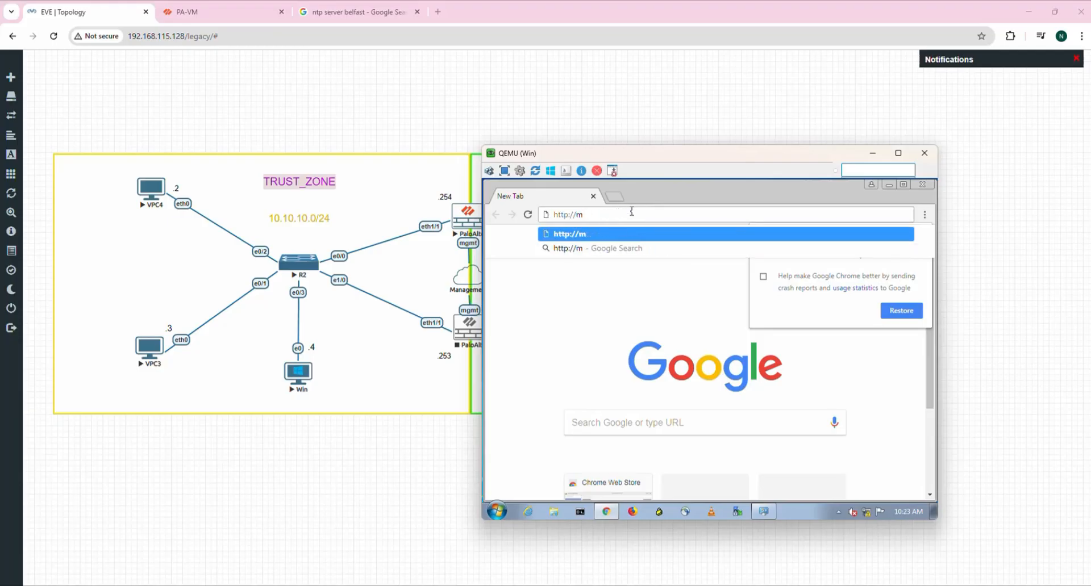
{"action": "key", "text": "Delete"}
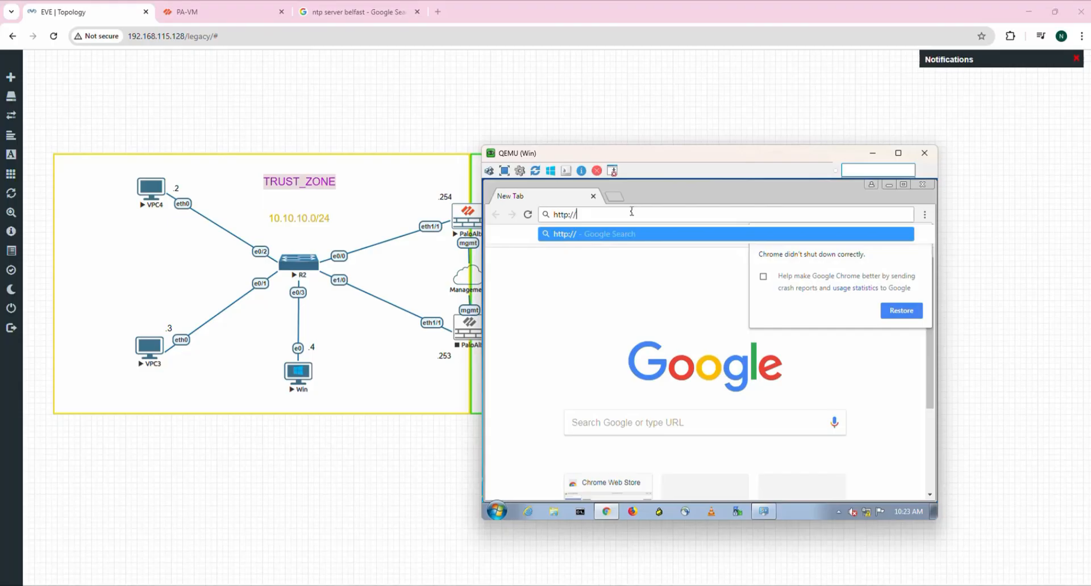
{"action": "type", "text": "192.1"}
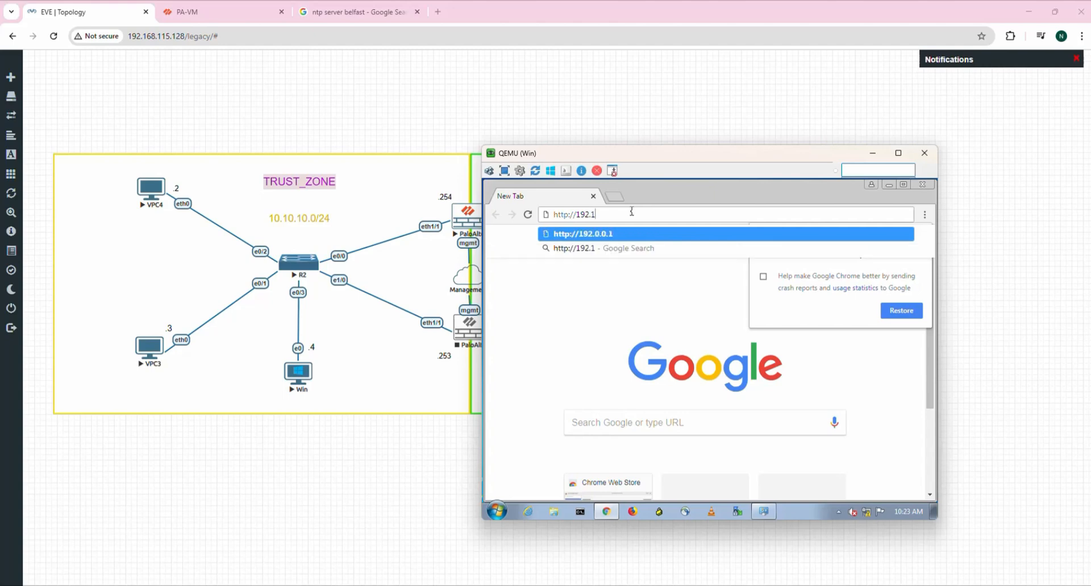
{"action": "type", "text": "68.115.254"}
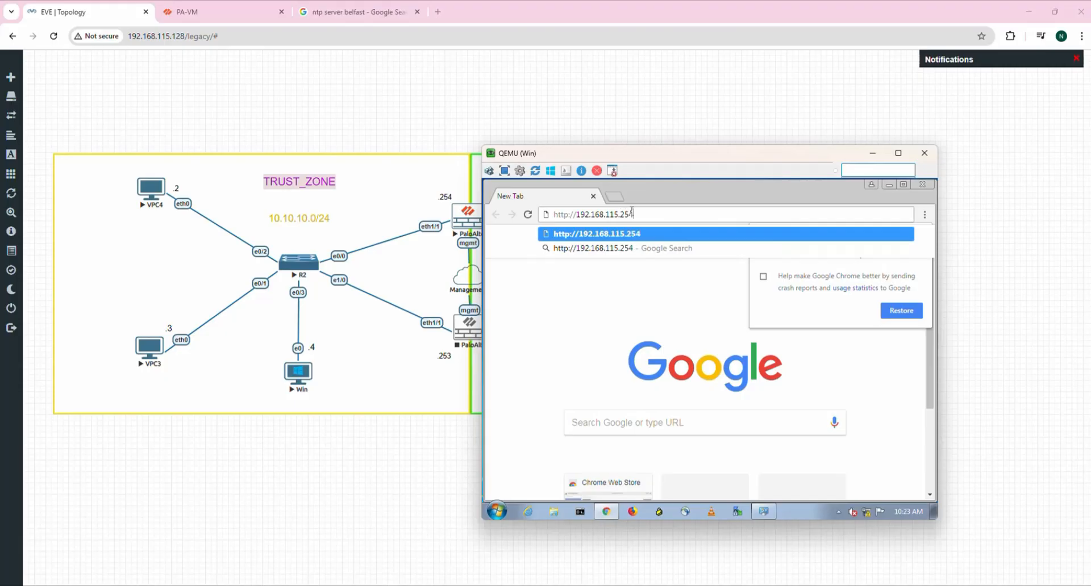
{"action": "key", "text": "Return"}
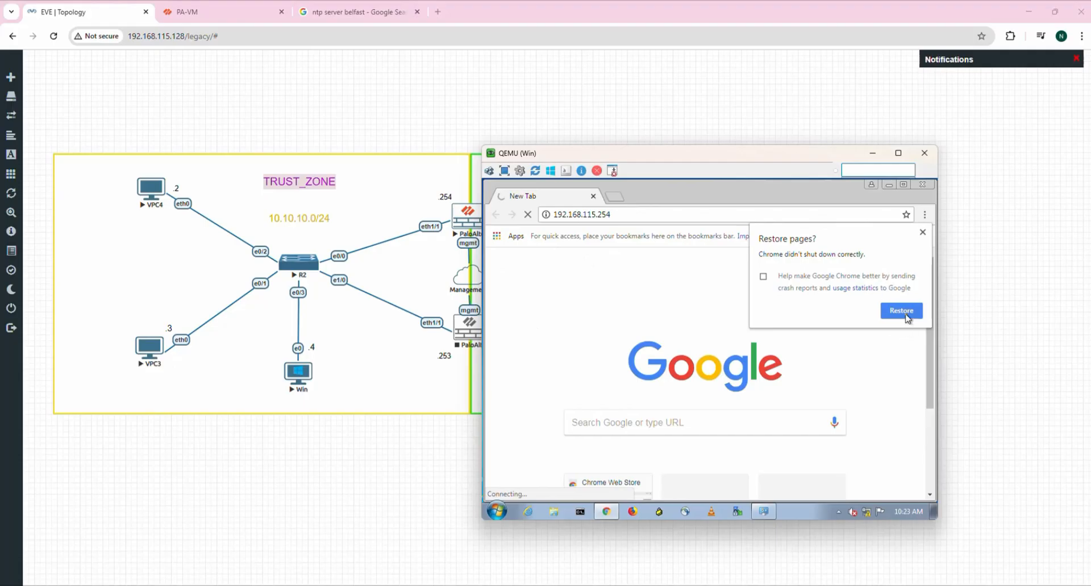
{"action": "left_click", "coordinate": [922, 232]}
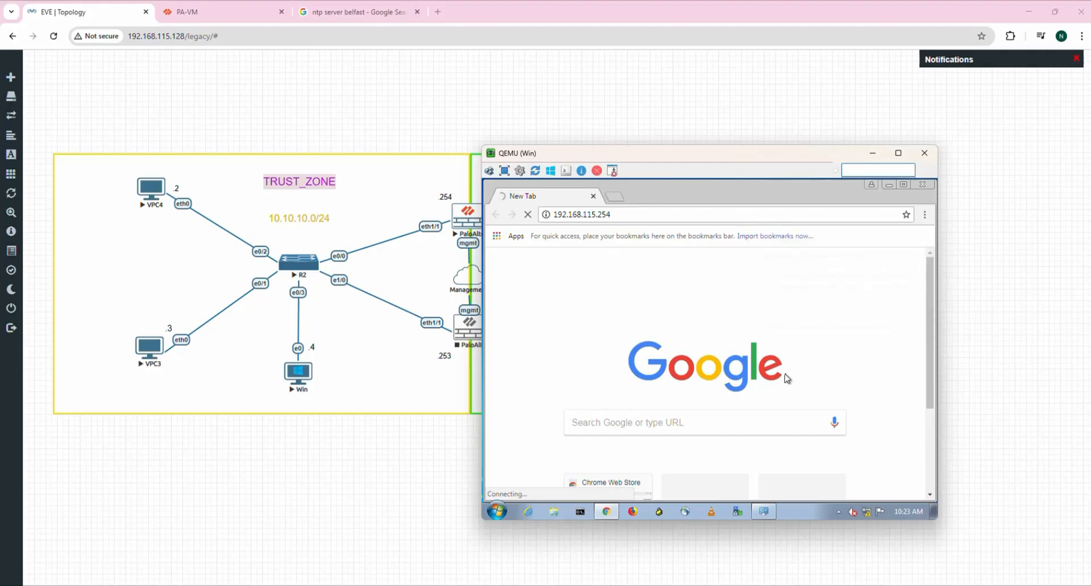
{"action": "left_click", "coordinate": [580, 513]}
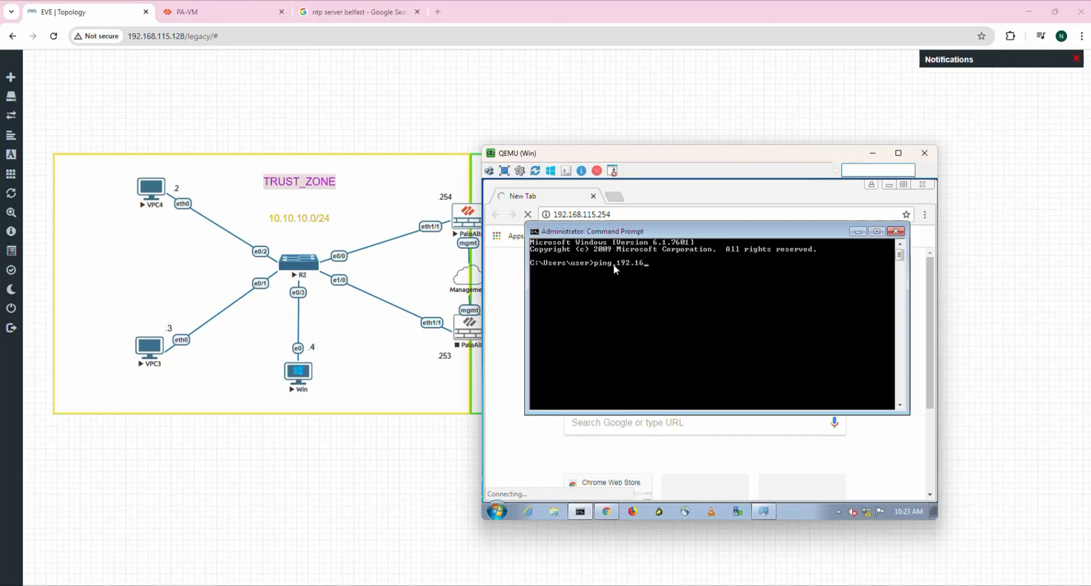
Ping 10.10.10.254 from the Win host, then check its network connection status.
{"action": "key", "text": "BackSpace"}
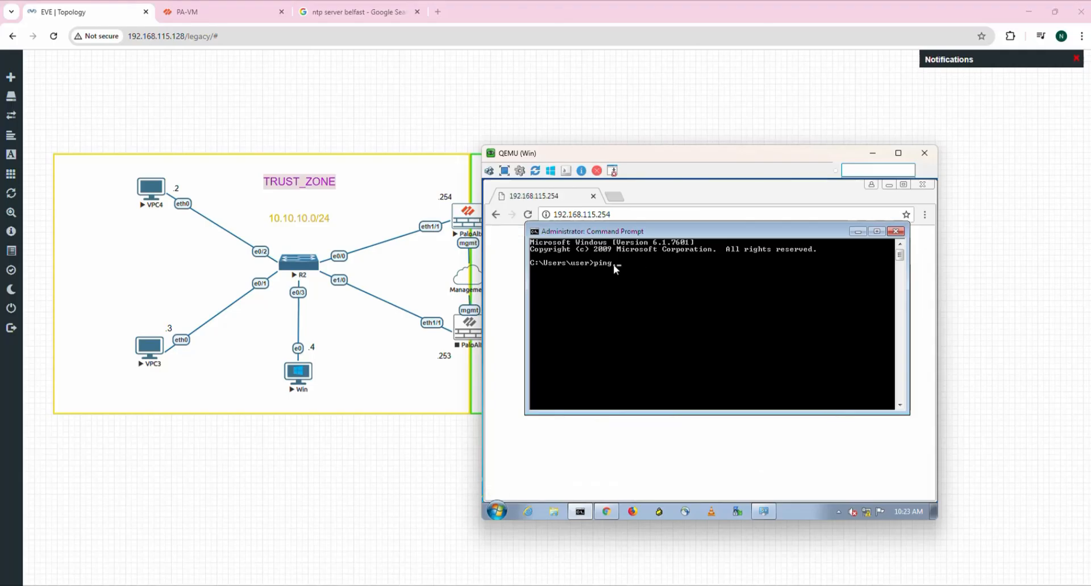
{"action": "type", "text": ".10"}
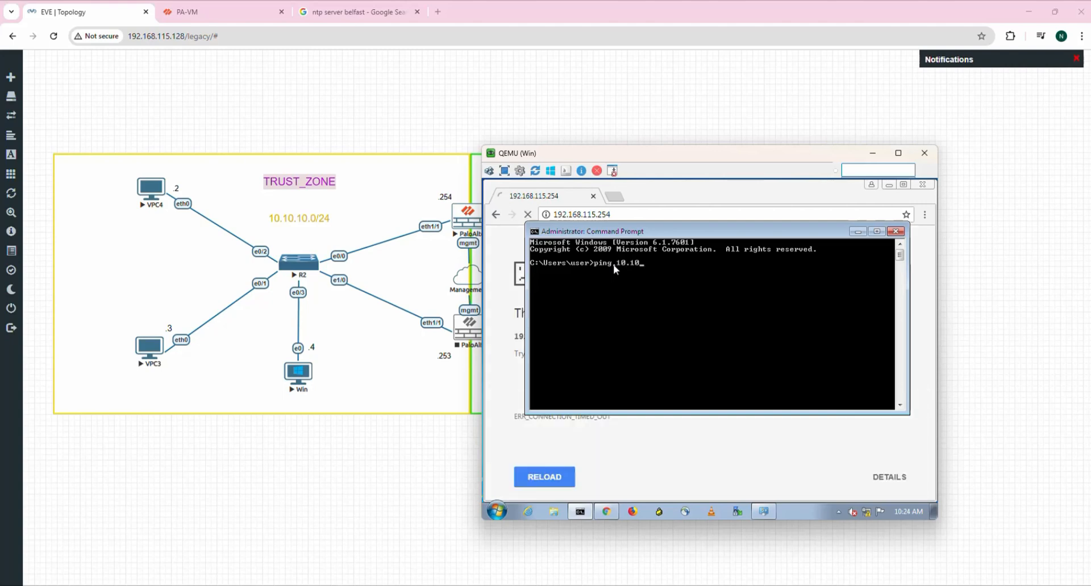
{"action": "type", "text": ".10"}
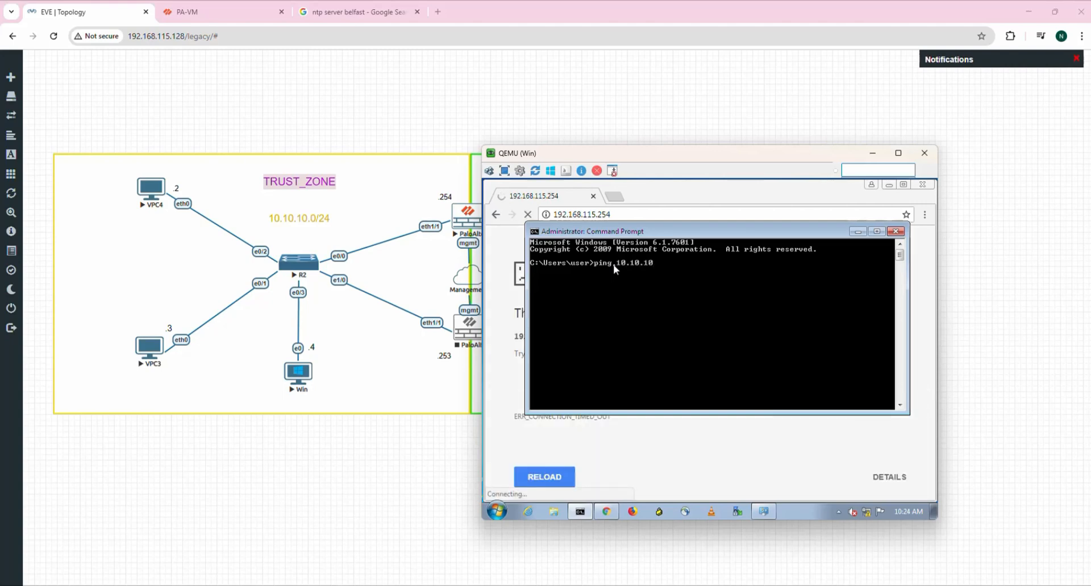
{"action": "type", "text": "254"}
{"action": "key", "text": "Return"}
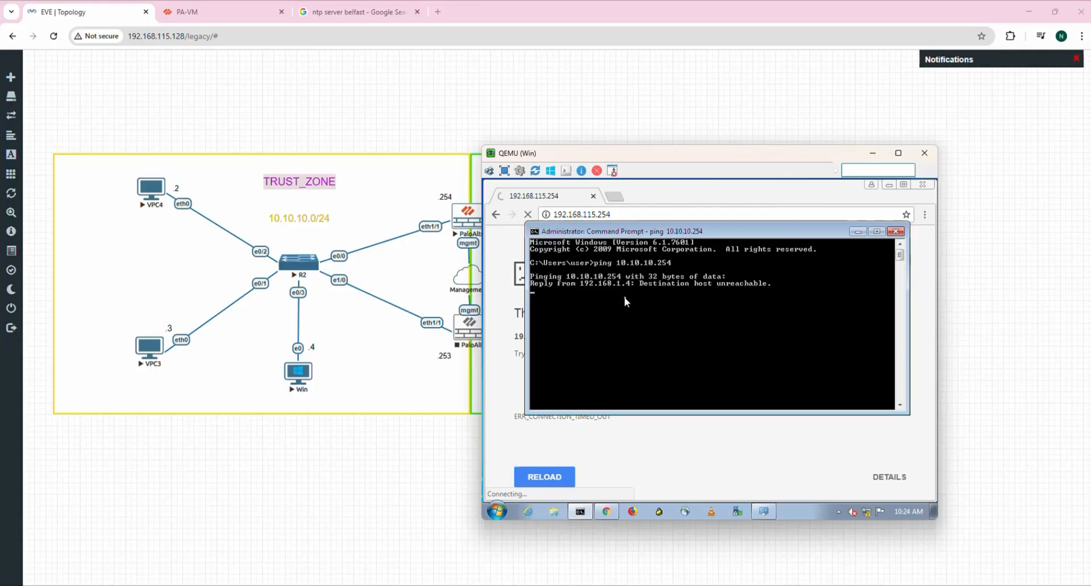
{"action": "left_click", "coordinate": [874, 514]}
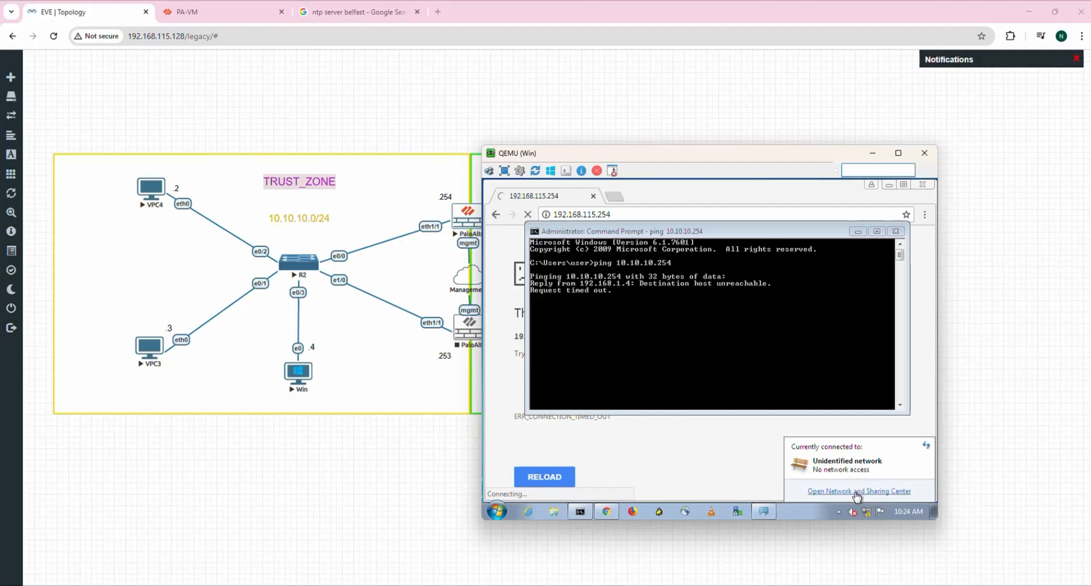
Open the IPv4 properties of the Win host's Local Area Connection.
{"action": "left_click", "coordinate": [858, 492]}
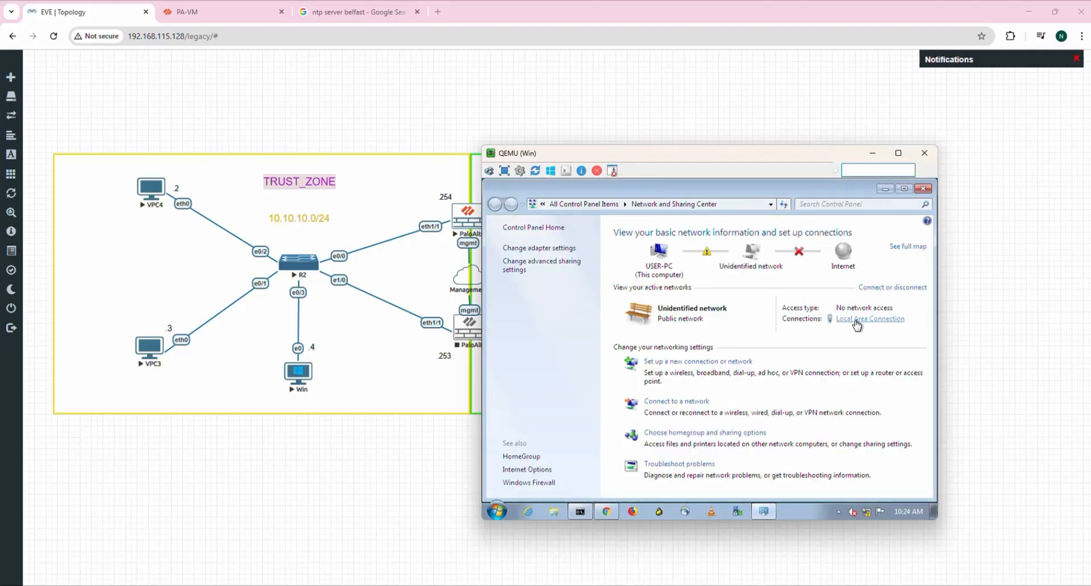
{"action": "left_click", "coordinate": [857, 320]}
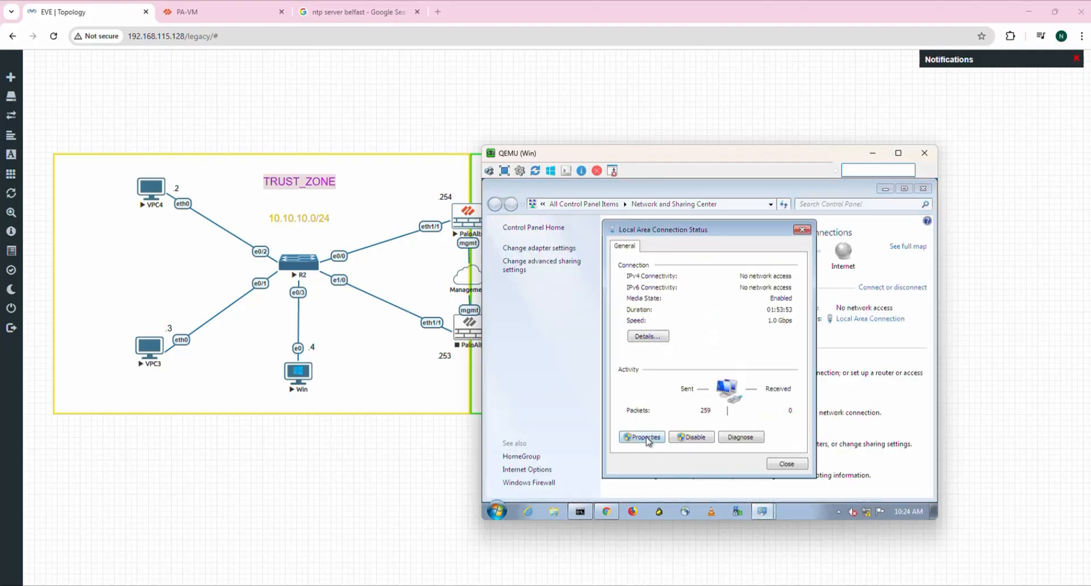
{"action": "left_click", "coordinate": [648, 439]}
{"action": "left_click", "coordinate": [748, 373]}
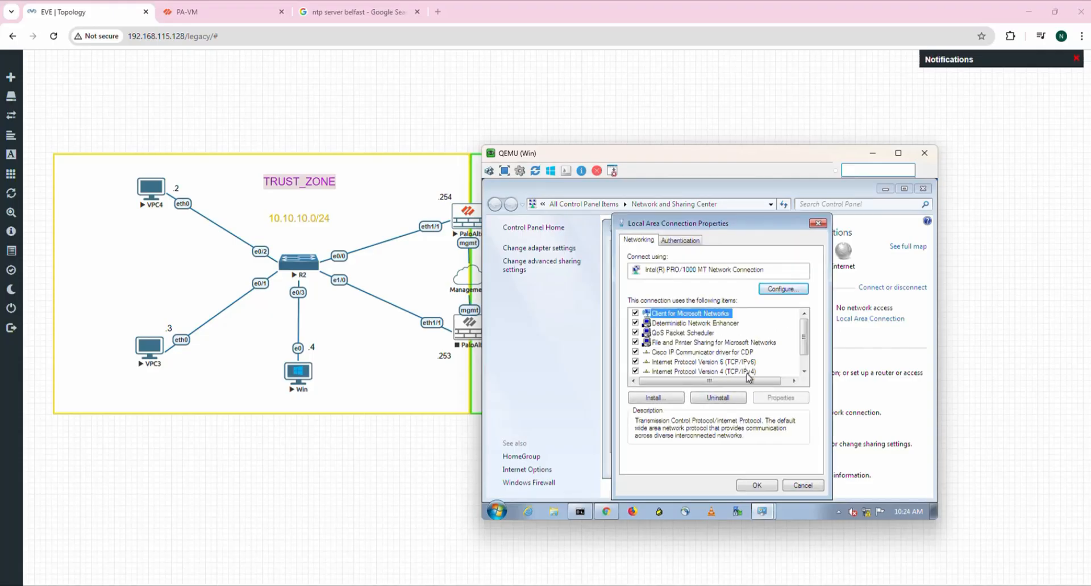
{"action": "double_click", "coordinate": [748, 373]}
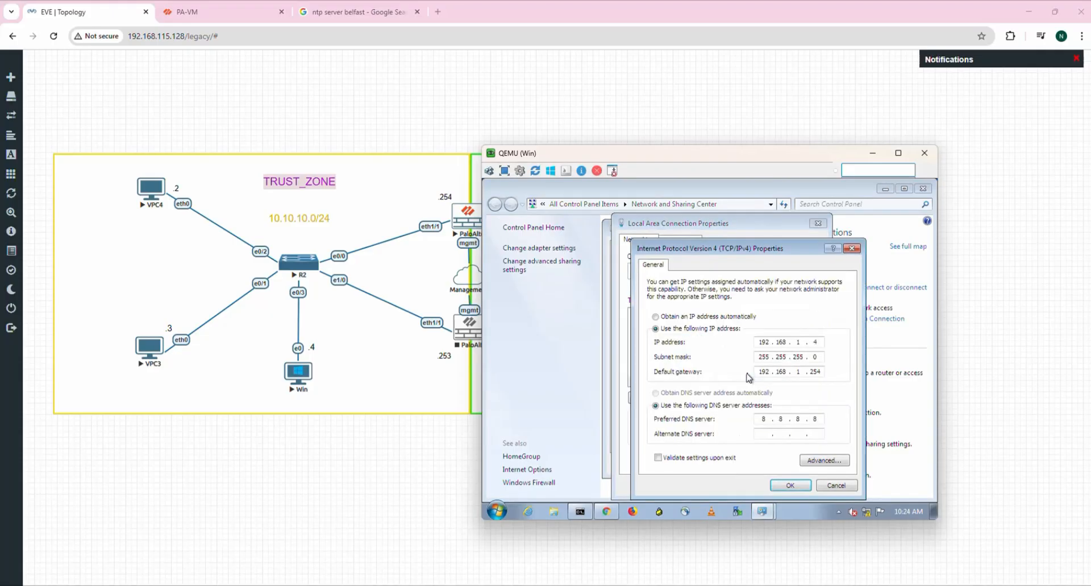
Change the static IP address from 192.168.1.x to 10.10.10.4.
{"action": "double_click", "coordinate": [769, 342]}
{"action": "key", "text": "End"}
{"action": "key", "text": "BackSpace"}
{"action": "key", "text": "BackSpace"}
{"action": "key", "text": "BackSpace"}
{"action": "key", "text": "BackSpace"}
{"action": "key", "text": "BackSpace"}
{"action": "key", "text": "BackSpace"}
{"action": "key", "text": "BackSpace"}
{"action": "key", "text": "Num_Lock"}
{"action": "type", "text": "10"}
{"action": "key", "text": "Tab"}
{"action": "left_click", "coordinate": [783, 343]}
{"action": "type", "text": "10 . 10"}
Set gateway 10.10.10.254 and DNS 8.8.8.8, then apply both dialogs.
{"action": "key", "text": "Tab"}
{"action": "key", "text": "Tab"}
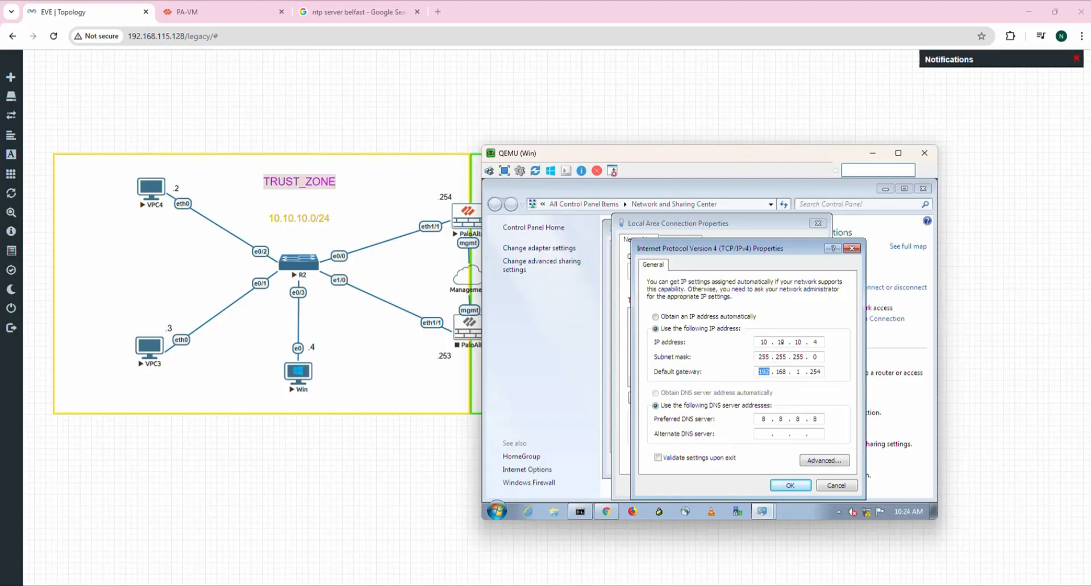
{"action": "type", "text": "10"}
{"action": "key", "text": "BackSpace"}
{"action": "key", "text": "BackSpace"}
{"action": "type", "text": "0 . 10"}
{"action": "type", "text": "8"}
{"action": "left_click", "coordinate": [790, 486]}
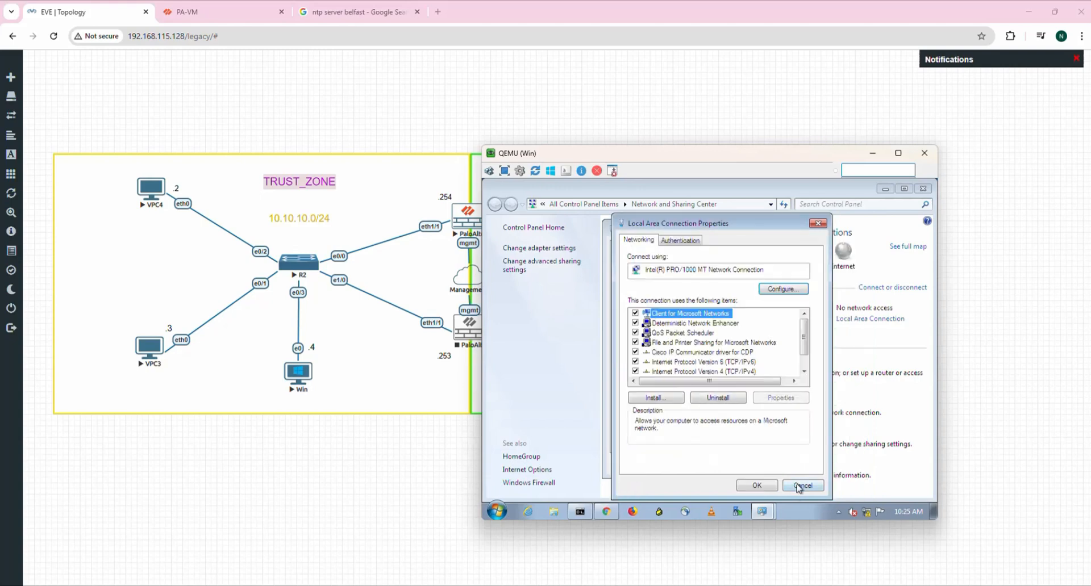
{"action": "left_click", "coordinate": [755, 484]}
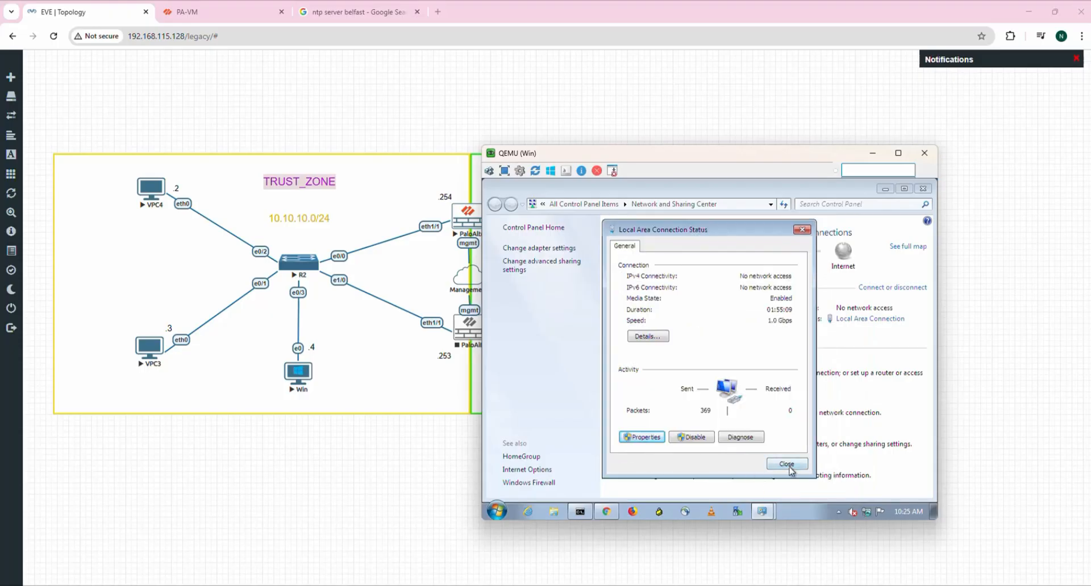
{"action": "mouse_move", "coordinate": [867, 514]}
Rerun the ping to 10.10.10.254 in the Win Command Prompt.
{"action": "left_click", "coordinate": [579, 512]}
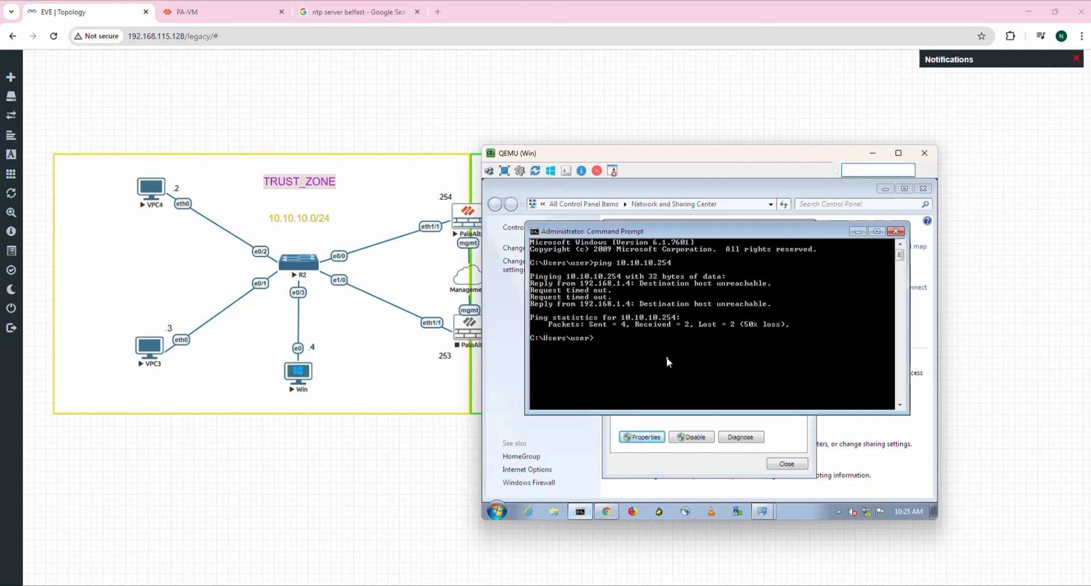
{"action": "key", "text": "Up"}
{"action": "key", "text": "Return"}
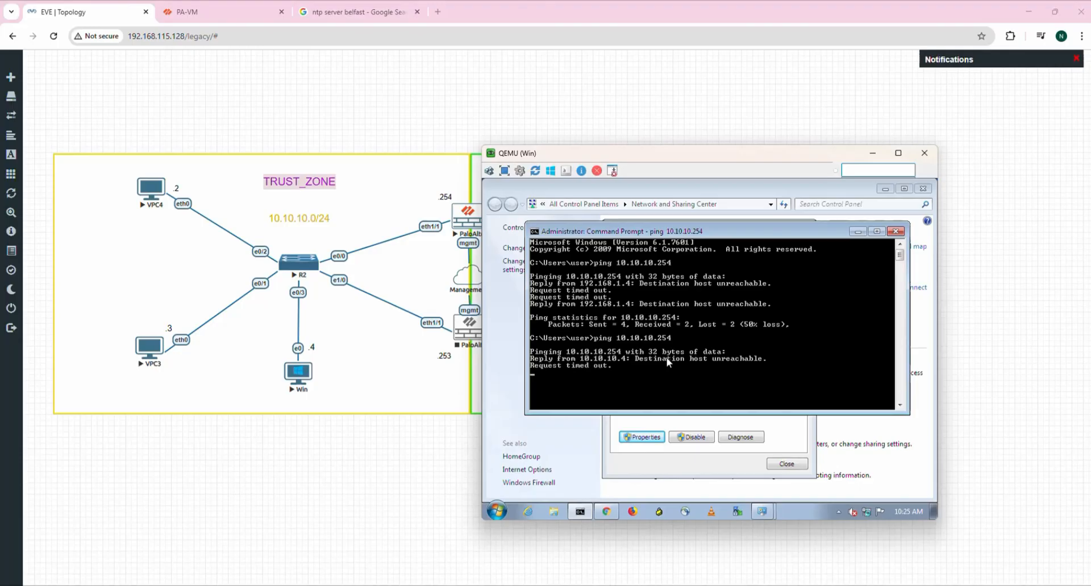
Close the connection status window and minimize the Win windows and QEMU console.
{"action": "left_click", "coordinate": [857, 232]}
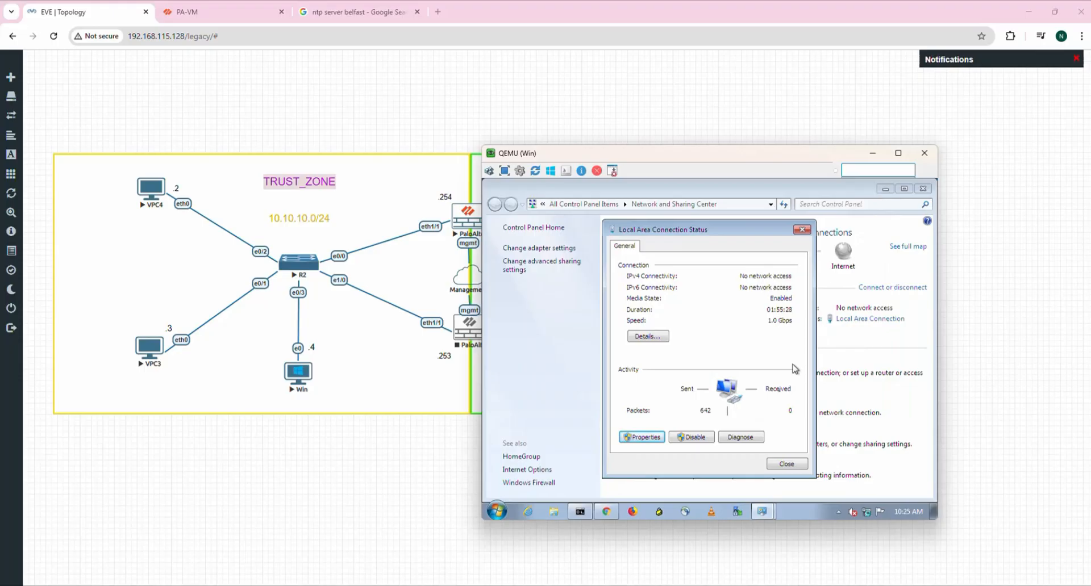
{"action": "left_click", "coordinate": [787, 465]}
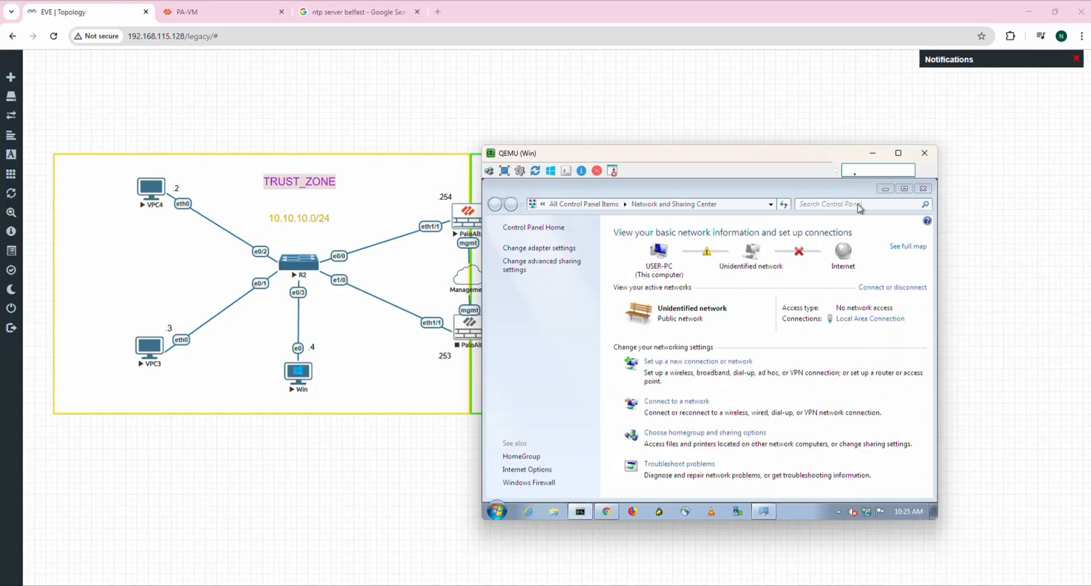
{"action": "left_click", "coordinate": [886, 189]}
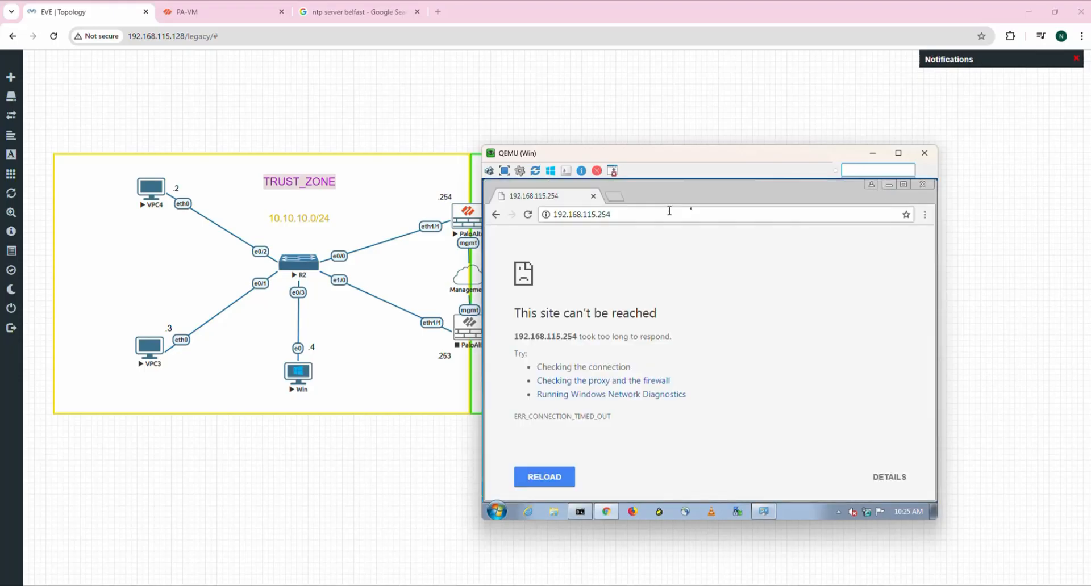
{"action": "left_click", "coordinate": [874, 155]}
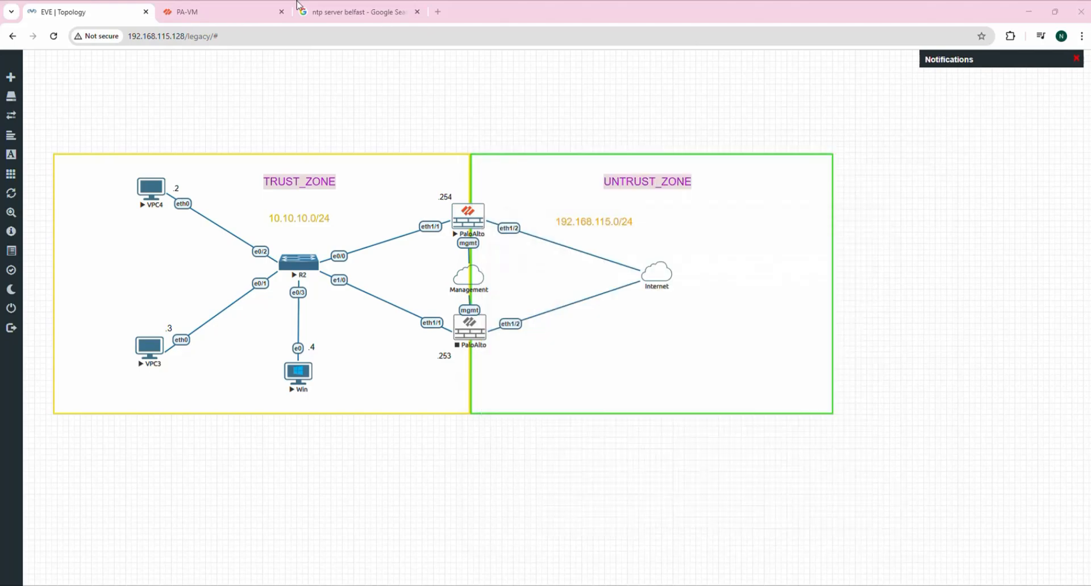
Commit all pending PA-VM changes and close the completed commit status.
{"action": "left_click", "coordinate": [219, 12]}
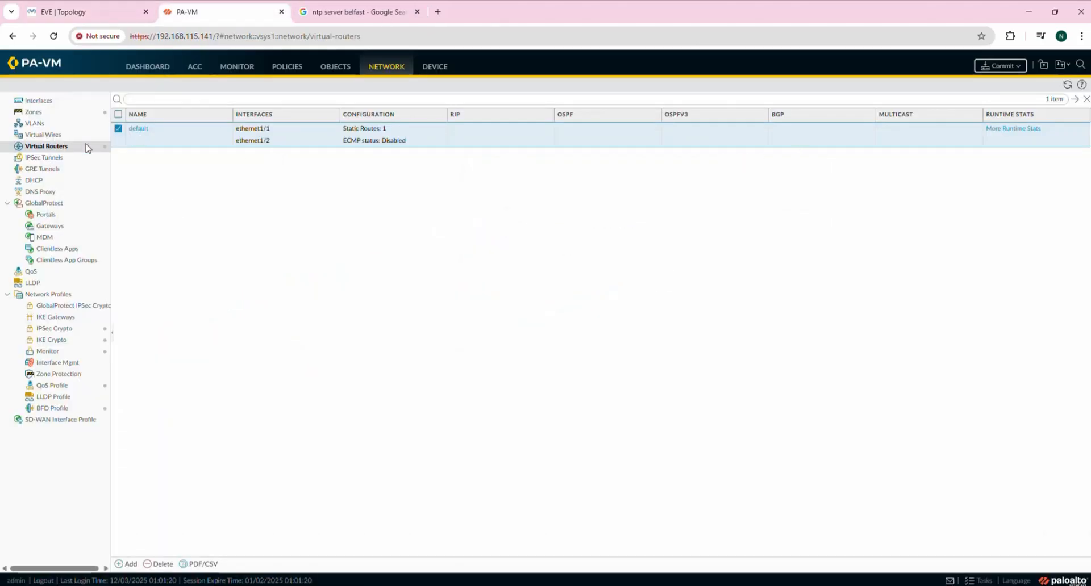
{"action": "left_click", "coordinate": [998, 67]}
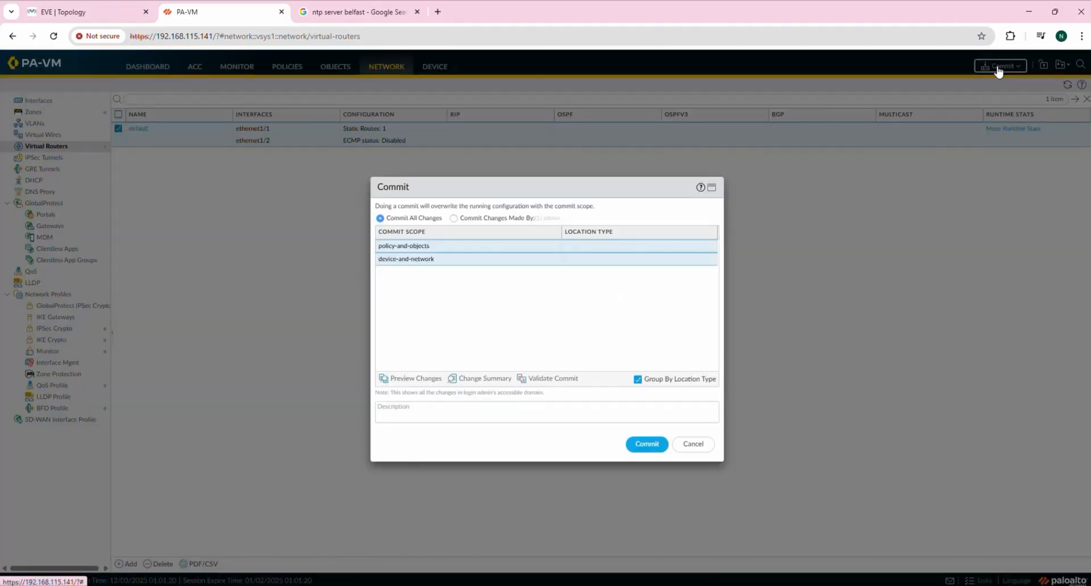
{"action": "left_click", "coordinate": [644, 446]}
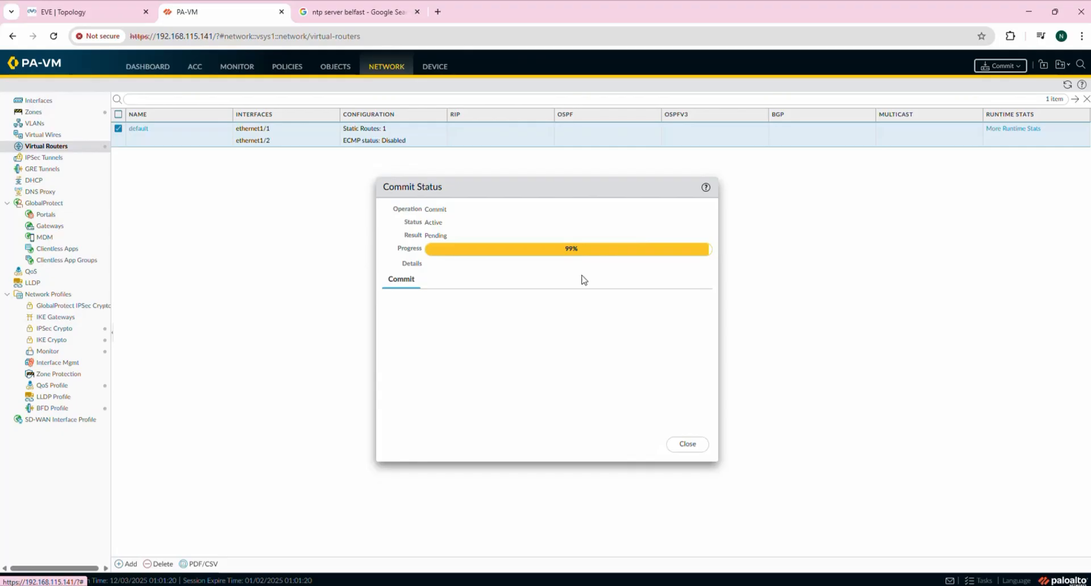
{"action": "left_click", "coordinate": [91, 11]}
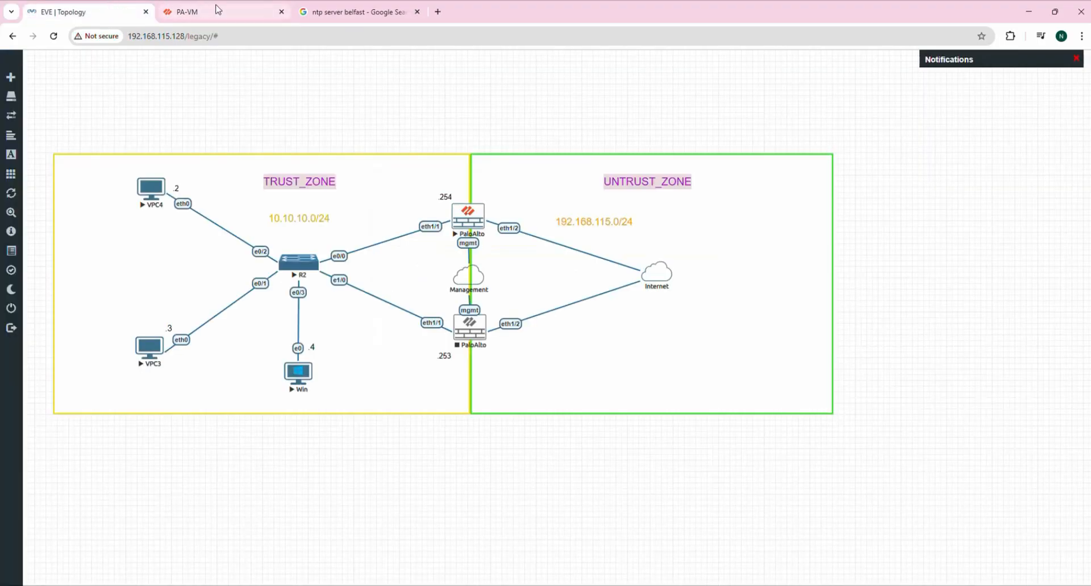
{"action": "left_click", "coordinate": [216, 8]}
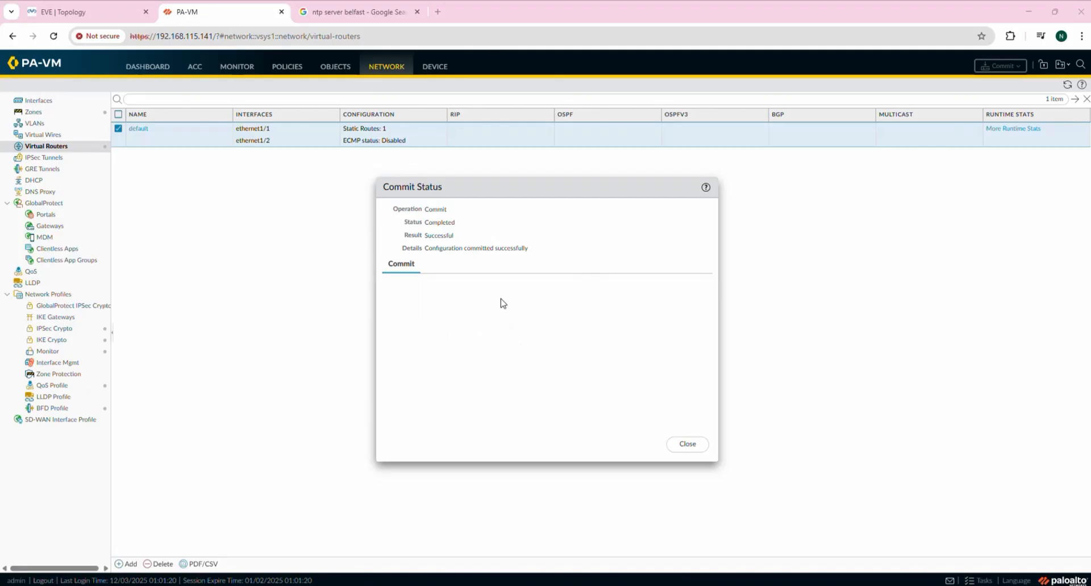
{"action": "left_click", "coordinate": [688, 445]}
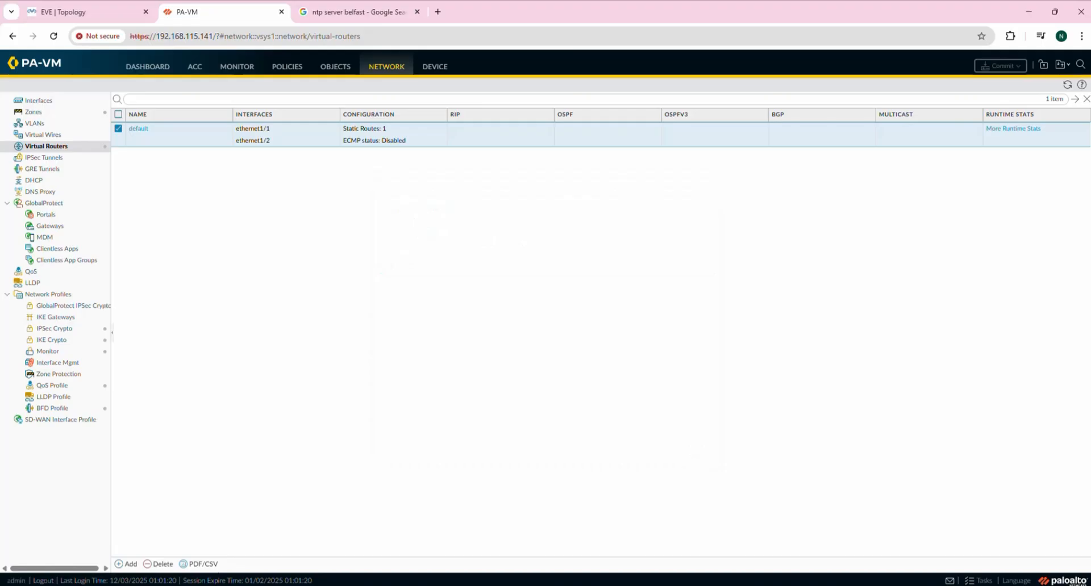
{"action": "mouse_move", "coordinate": [725, 585]}
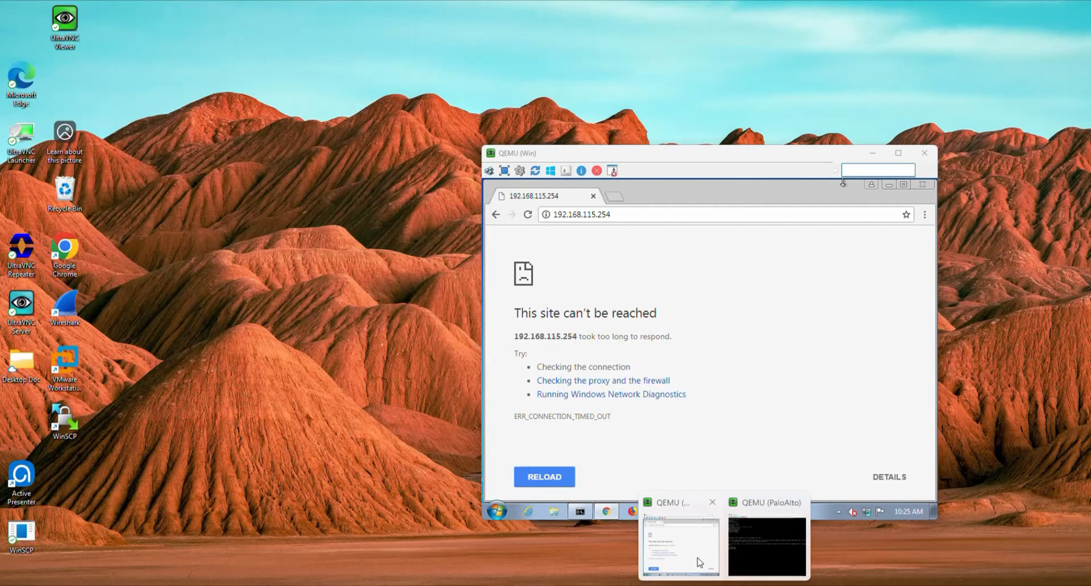
{"action": "left_click", "coordinate": [699, 562]}
{"action": "left_click", "coordinate": [631, 216]}
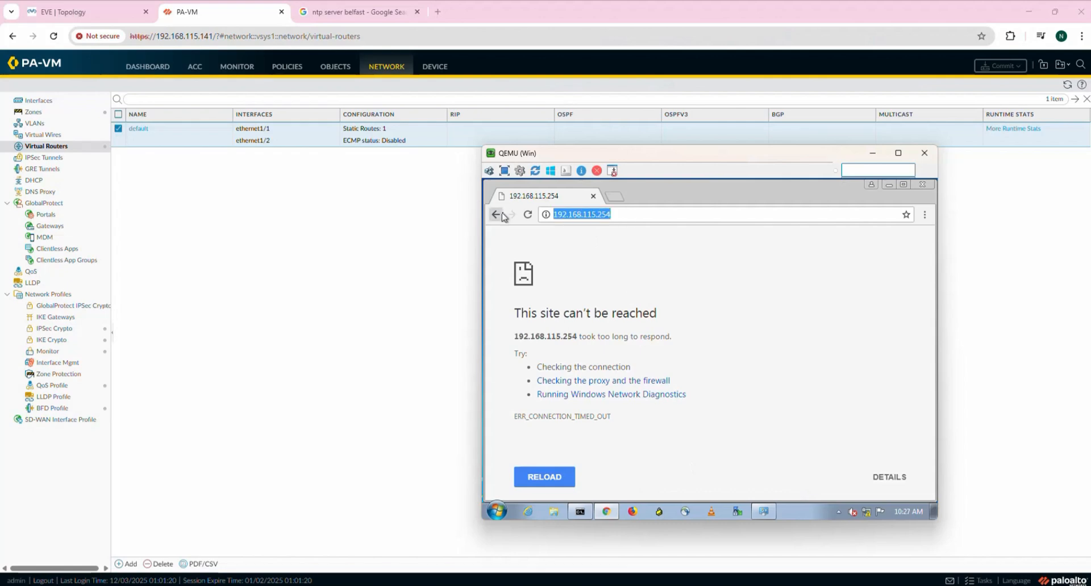
{"action": "type", "text": "http"}
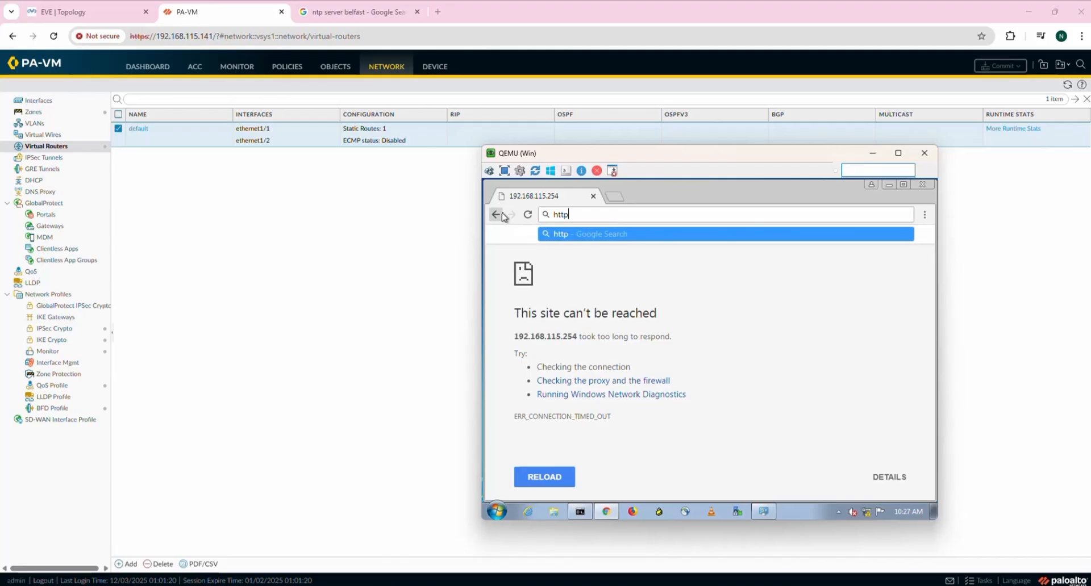
{"action": "key", "text": "shift"}
{"action": "key", "text": "shift"}
{"action": "key", "text": "shift"}
{"action": "key", "text": "shift"}
{"action": "key", "text": "shift"}
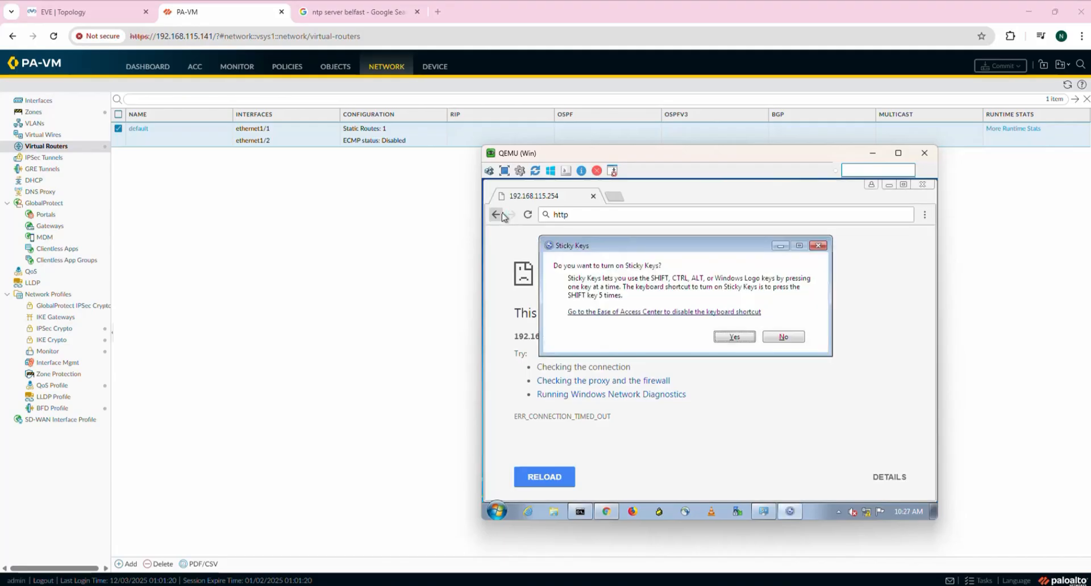
{"action": "left_click", "coordinate": [792, 338]}
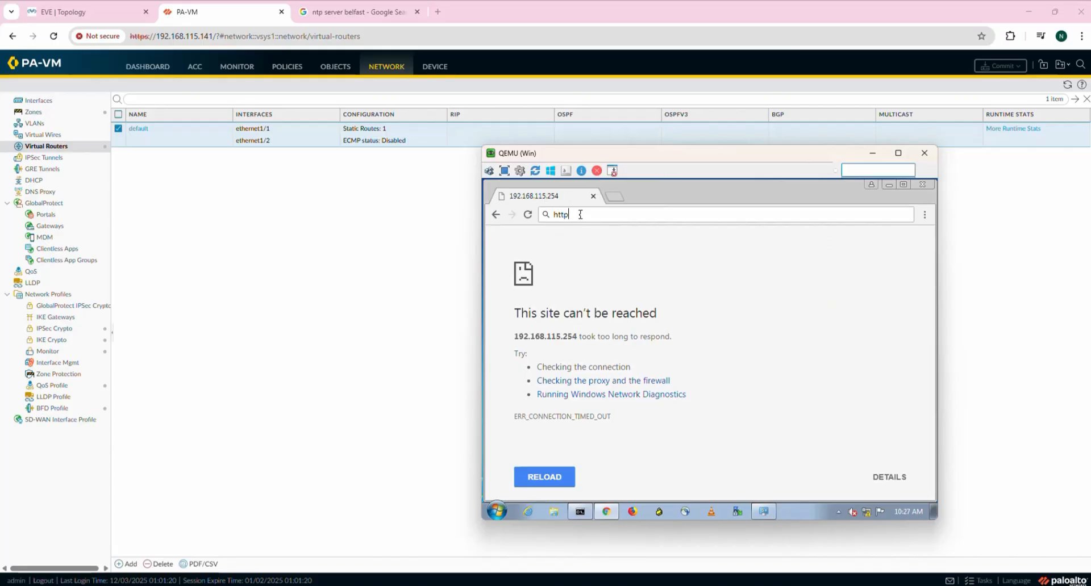
{"action": "type", "text": ":/"}
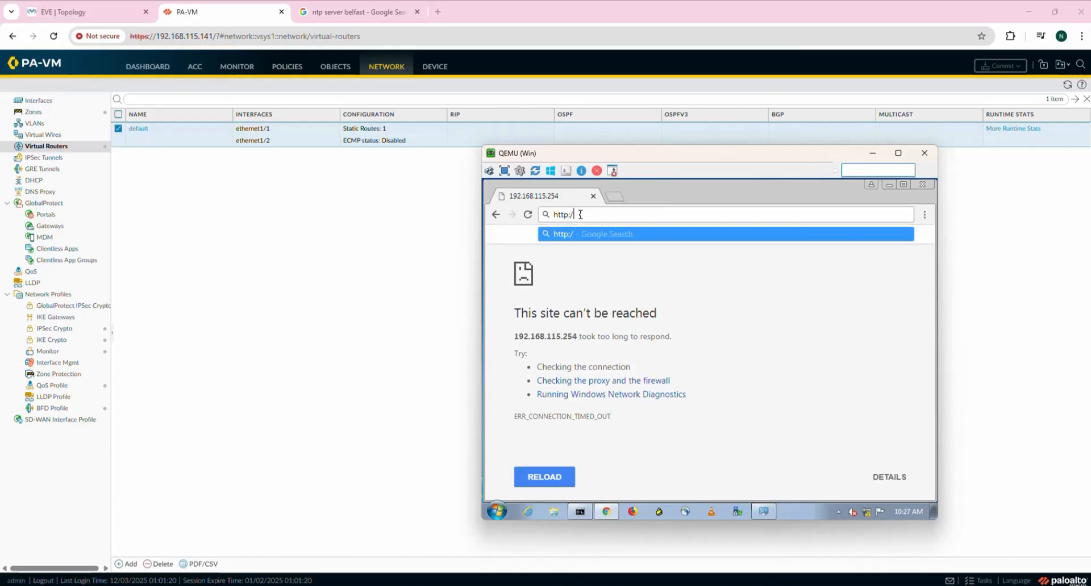
{"action": "type", "text": "/10.10.10"}
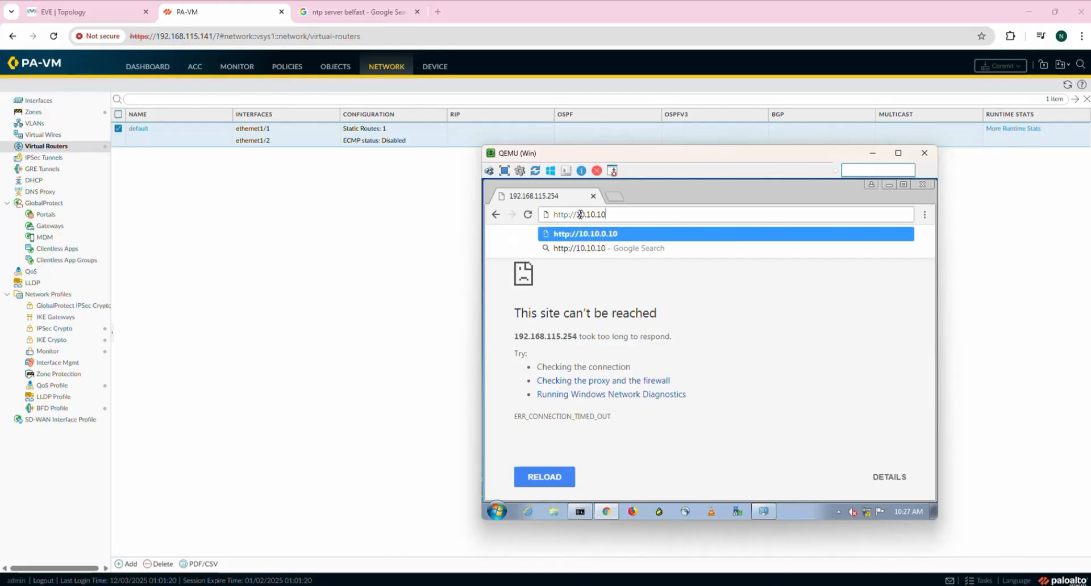
{"action": "type", "text": ".254"}
{"action": "key", "text": "Return"}
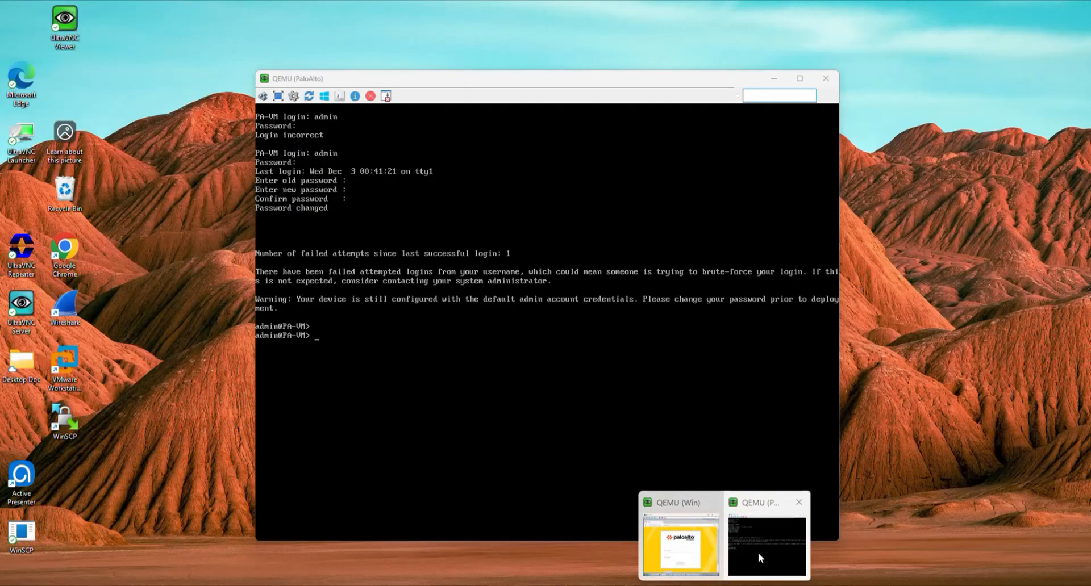
Minimize the QEMU PaloAlto and QEMU Win console windows.
{"action": "left_click", "coordinate": [758, 553]}
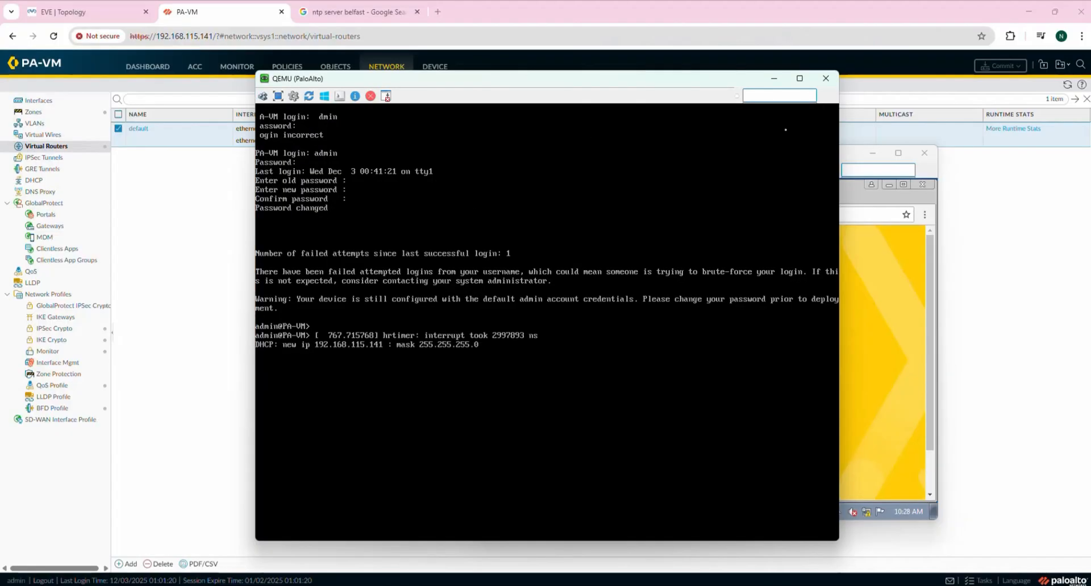
{"action": "left_click", "coordinate": [774, 78]}
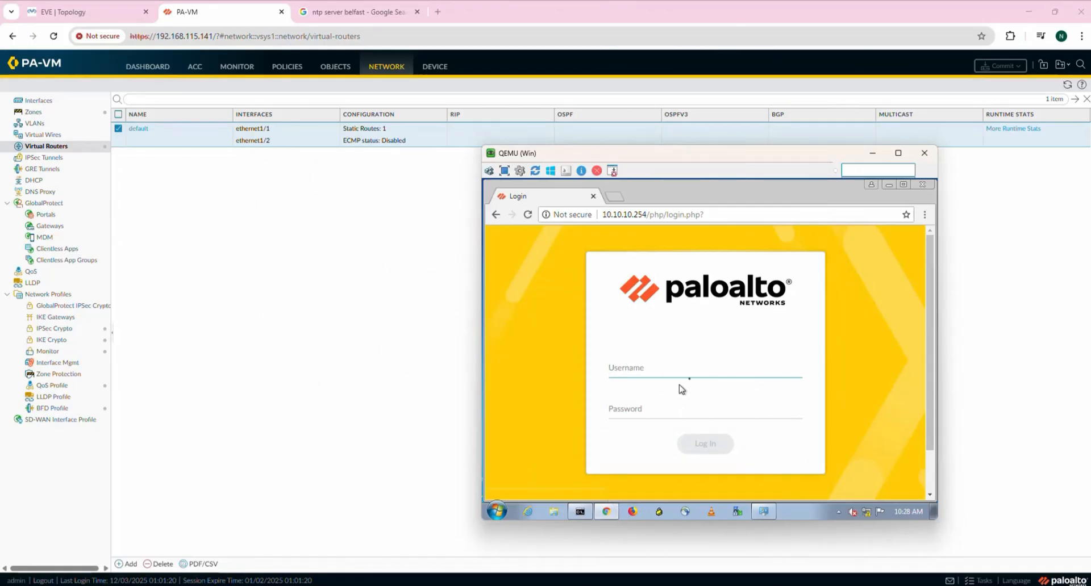
{"action": "left_click", "coordinate": [872, 153]}
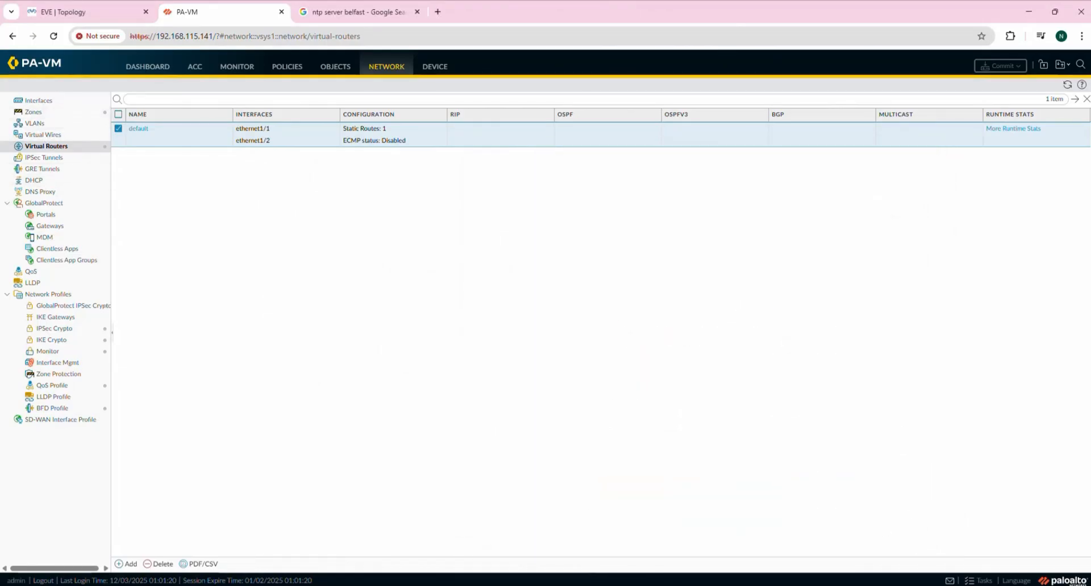
{"action": "mouse_move", "coordinate": [648, 567]}
{"action": "left_click", "coordinate": [677, 555]}
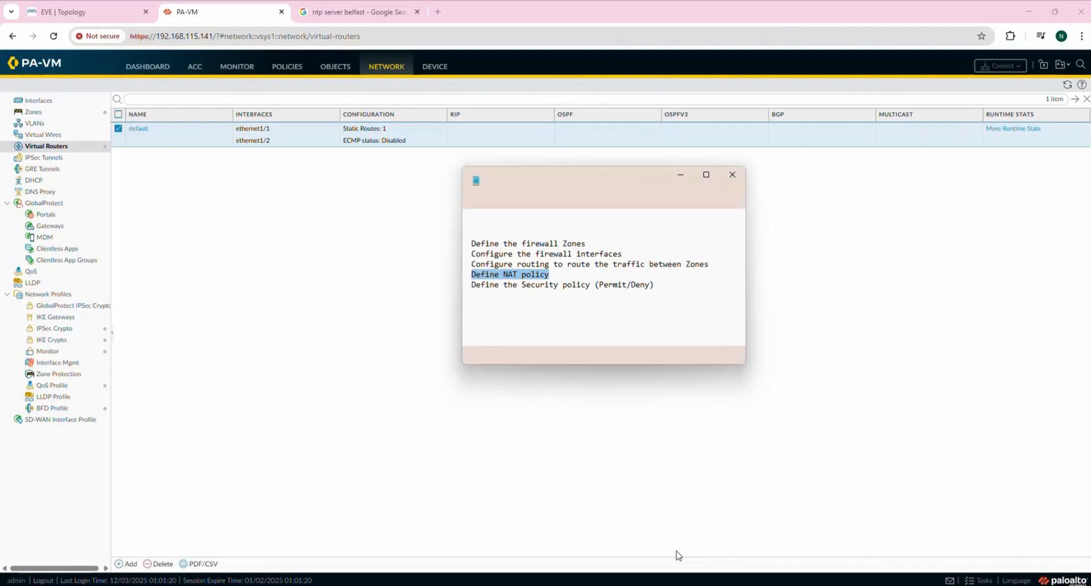
{"action": "left_click", "coordinate": [507, 277]}
{"action": "left_click_drag", "start_coordinate": [472, 265], "coordinate": [716, 268]}
{"action": "left_click", "coordinate": [559, 285]}
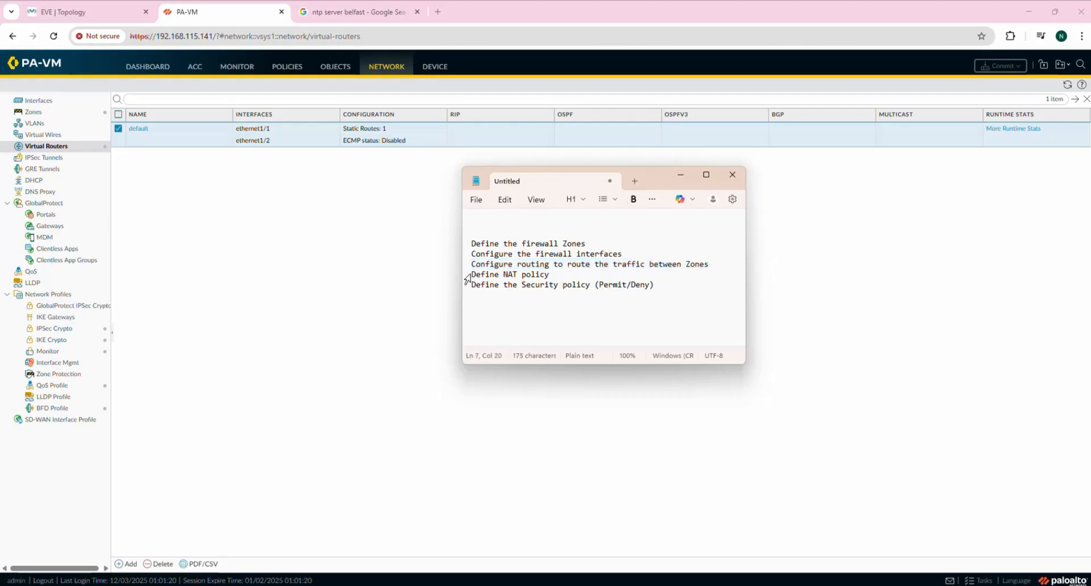
{"action": "left_click_drag", "start_coordinate": [471, 275], "coordinate": [579, 274]}
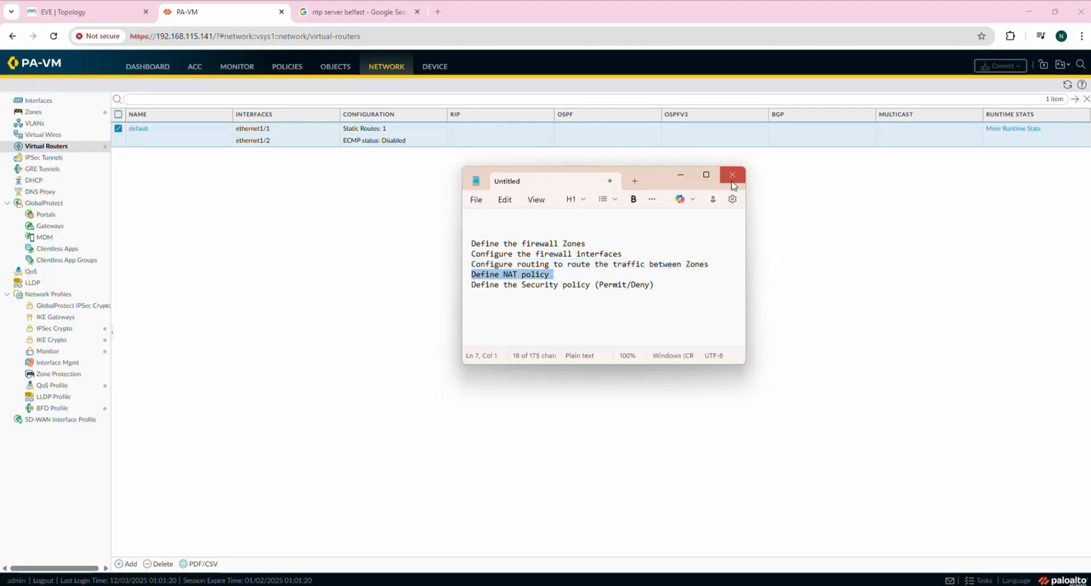
{"action": "left_click", "coordinate": [674, 176]}
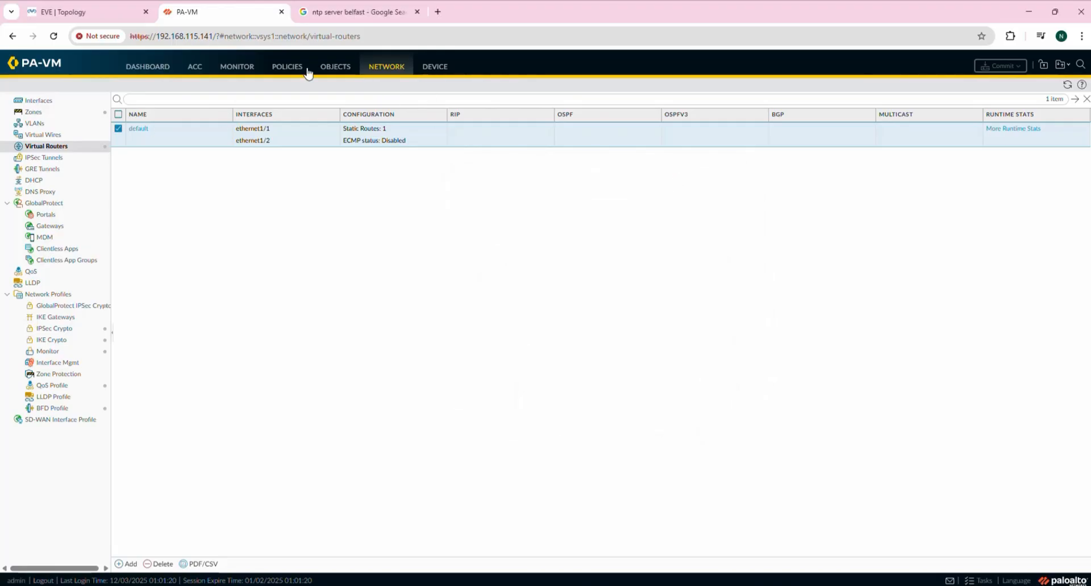
Add a new NAT rule named Trust-to-Untrust, keeping NAT type ipv4.
{"action": "left_click", "coordinate": [287, 67]}
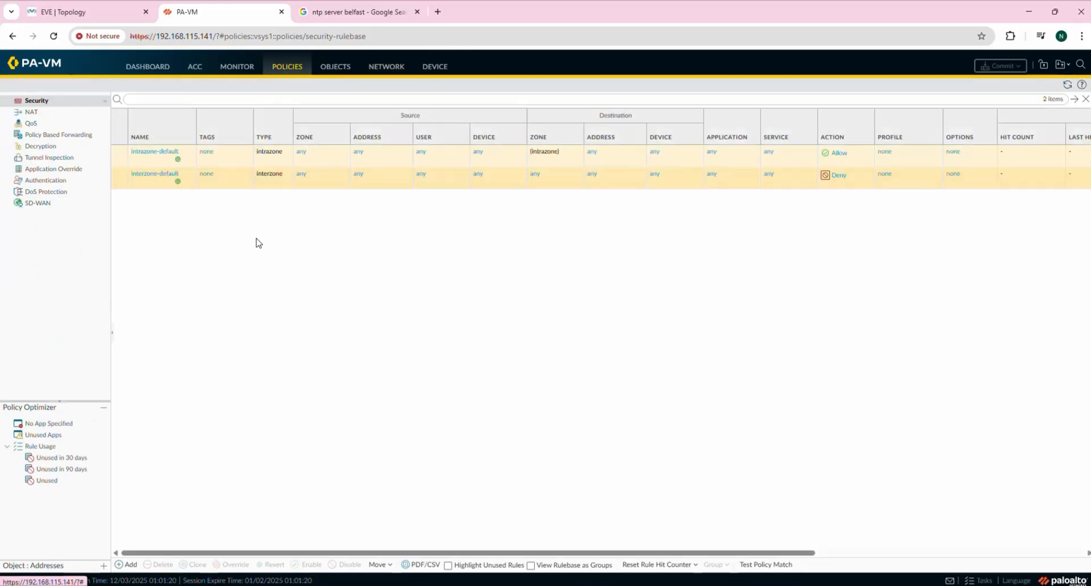
{"action": "left_click", "coordinate": [32, 113]}
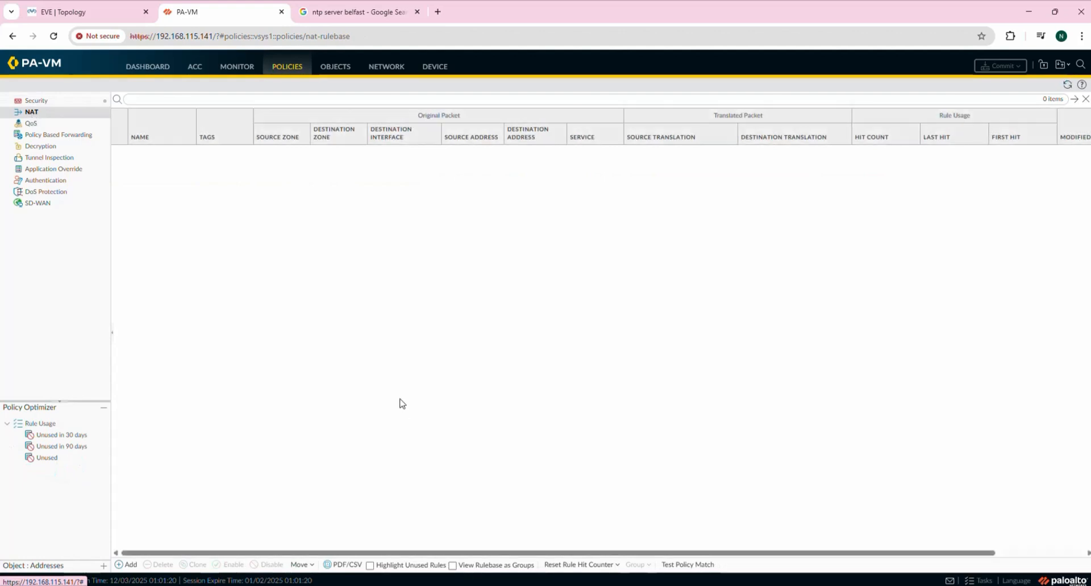
{"action": "left_click", "coordinate": [127, 565]}
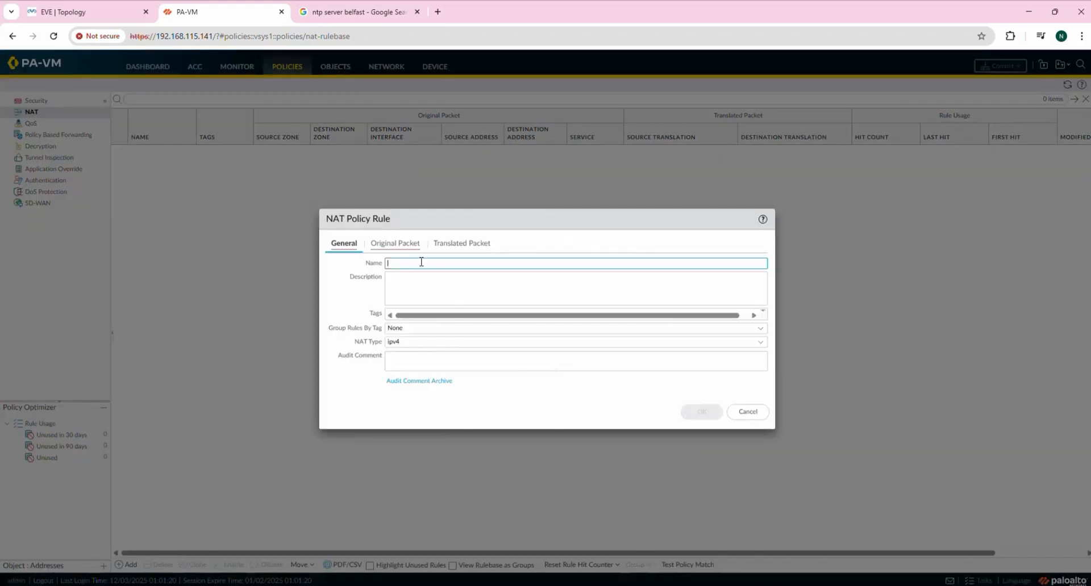
{"action": "left_click", "coordinate": [599, 262]}
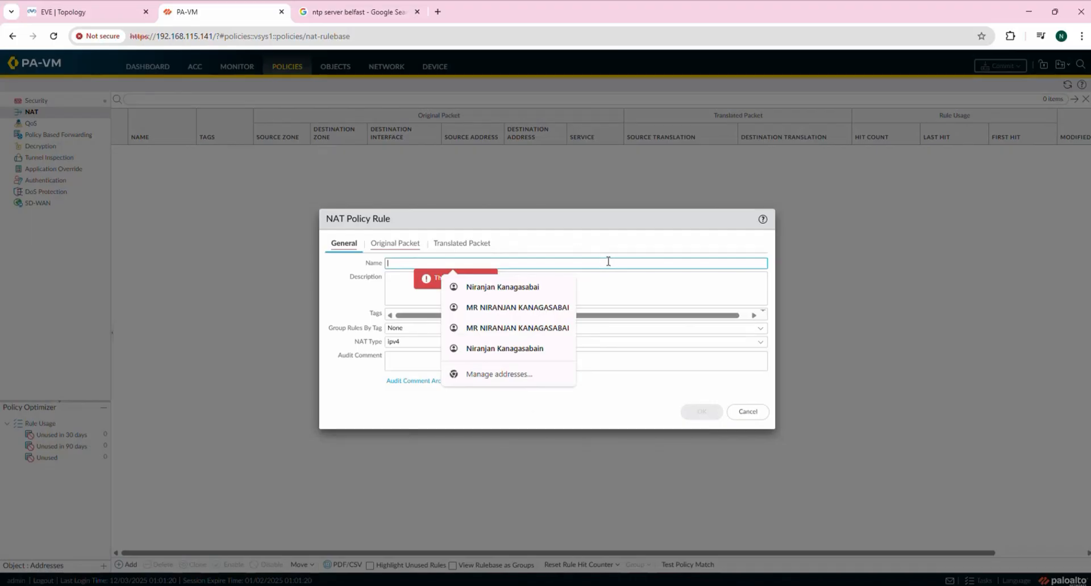
{"action": "left_click", "coordinate": [57, 11]}
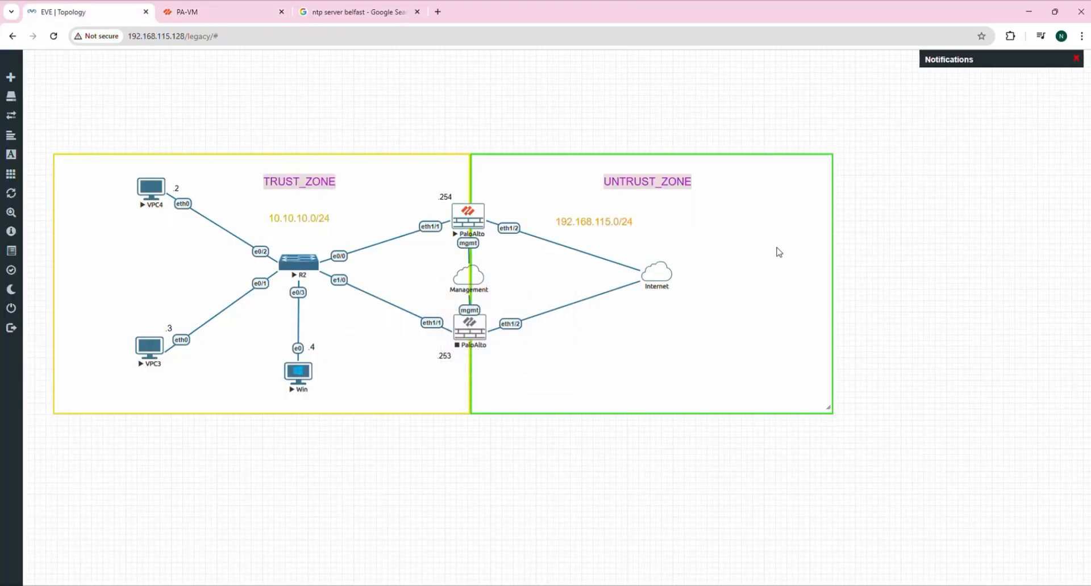
{"action": "left_click", "coordinate": [205, 12]}
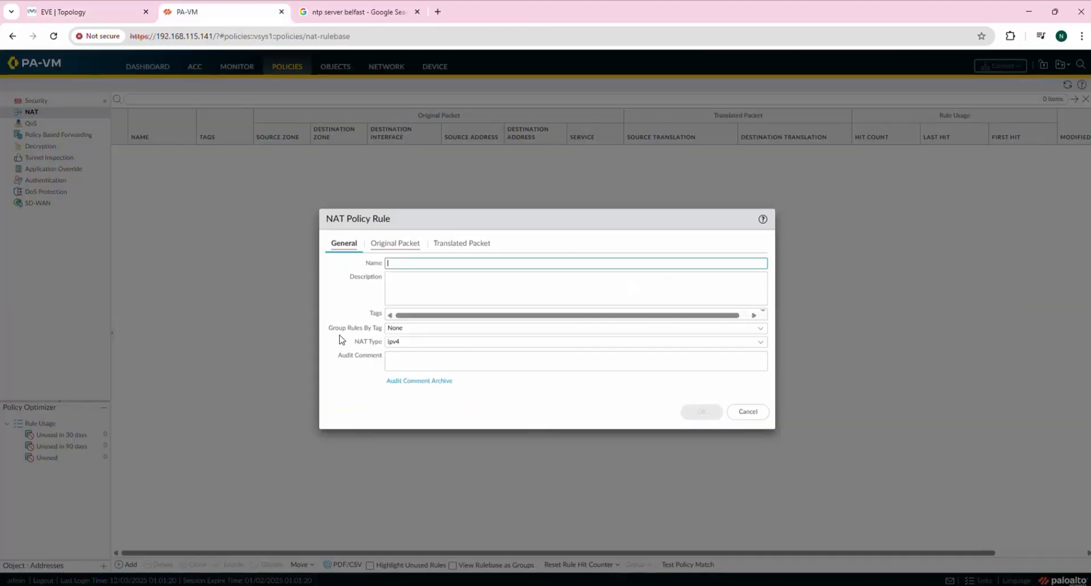
{"action": "left_click", "coordinate": [404, 264]}
{"action": "type", "text": "T"}
{"action": "type", "text": "rust-to-Untrust"}
{"action": "left_click", "coordinate": [761, 345]}
{"action": "left_click", "coordinate": [424, 359]}
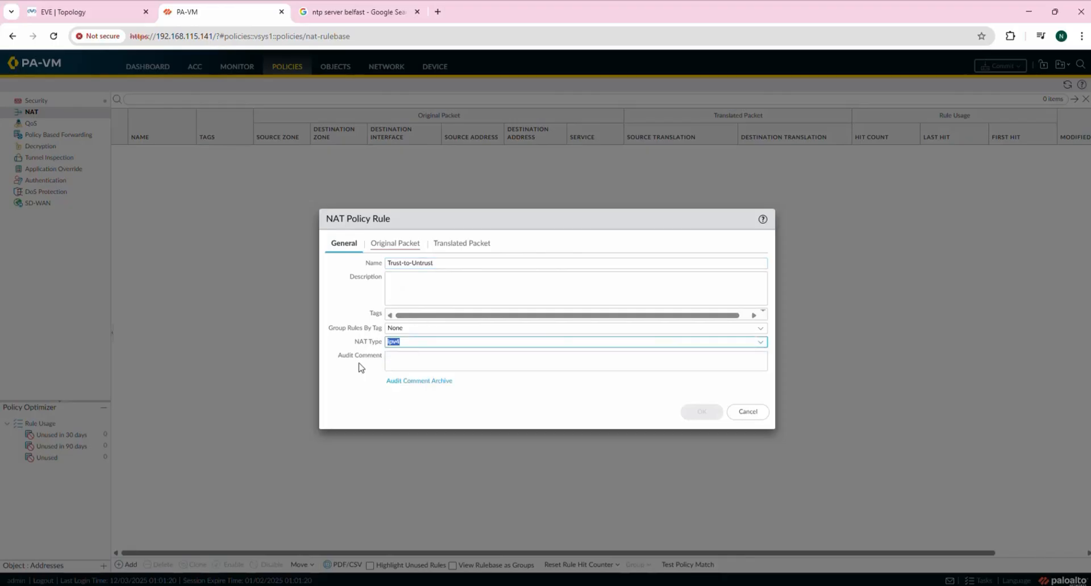
{"action": "left_click", "coordinate": [354, 378]}
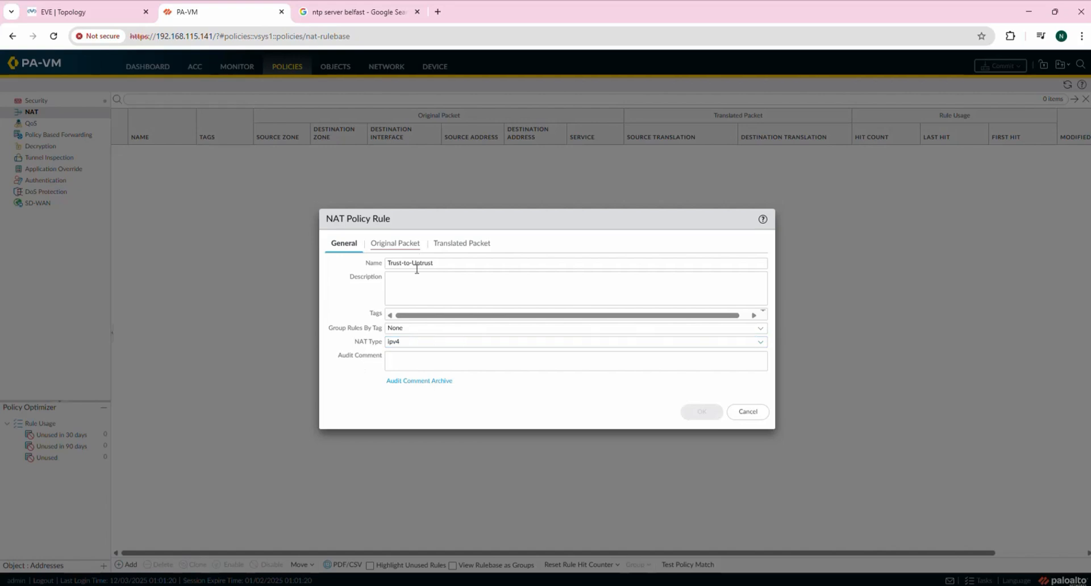
Match original packets from zone Trust to Untrust via interface ethernet1/2.
{"action": "left_click", "coordinate": [392, 247]}
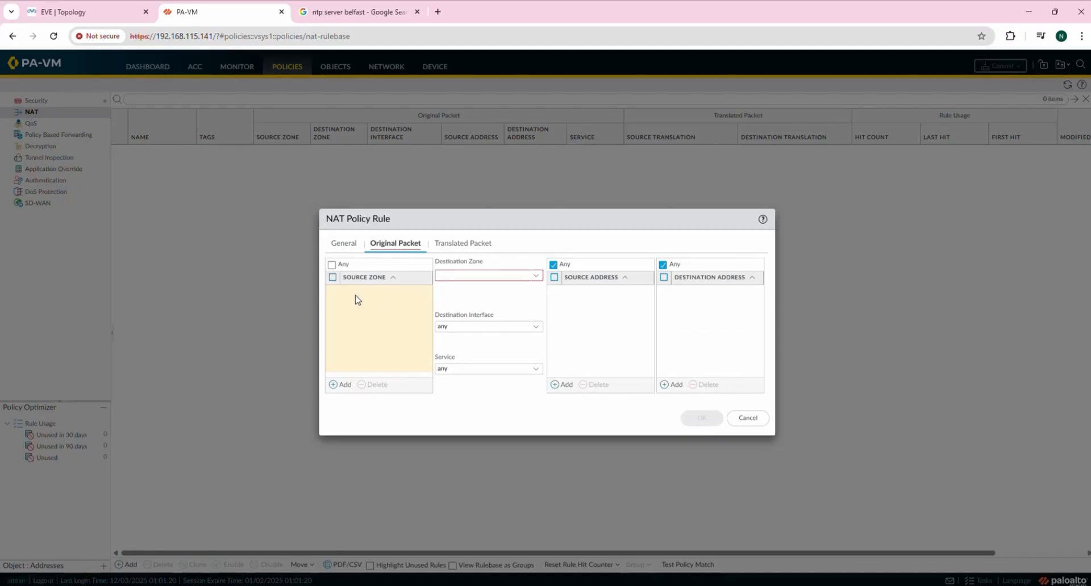
{"action": "left_click", "coordinate": [335, 385]}
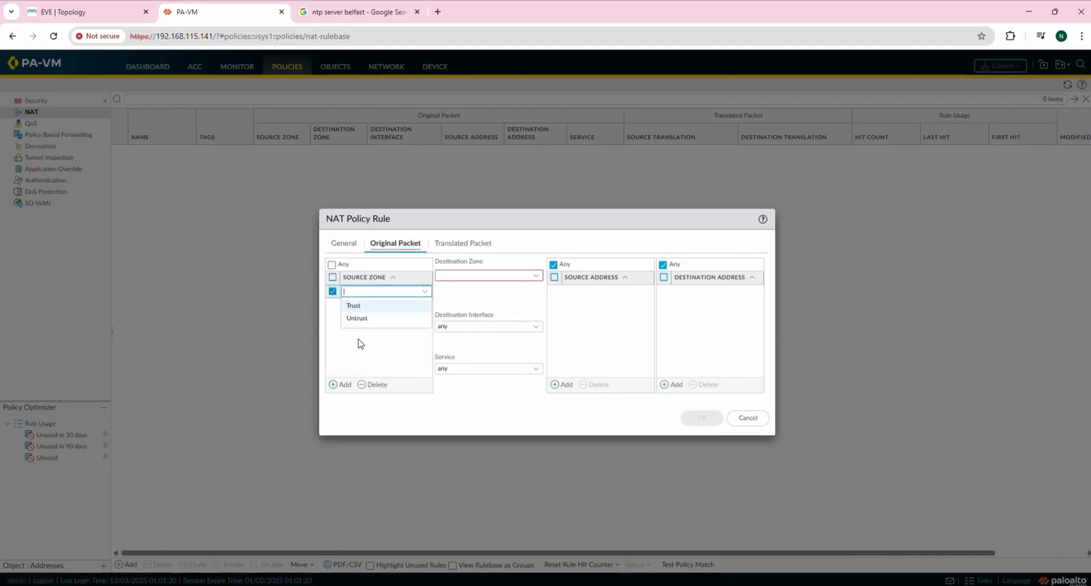
{"action": "left_click", "coordinate": [360, 307]}
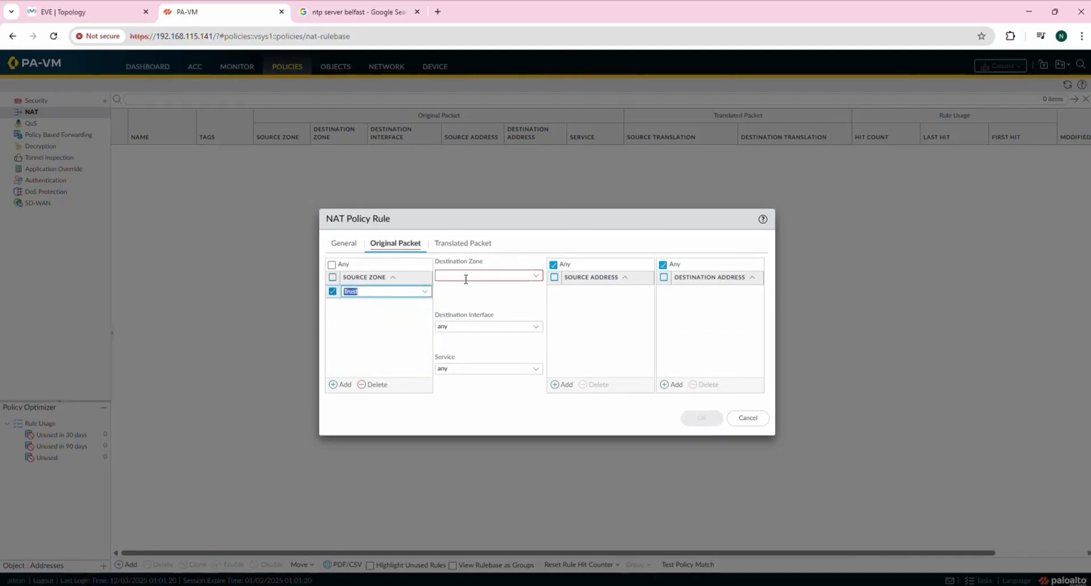
{"action": "left_click", "coordinate": [539, 277]}
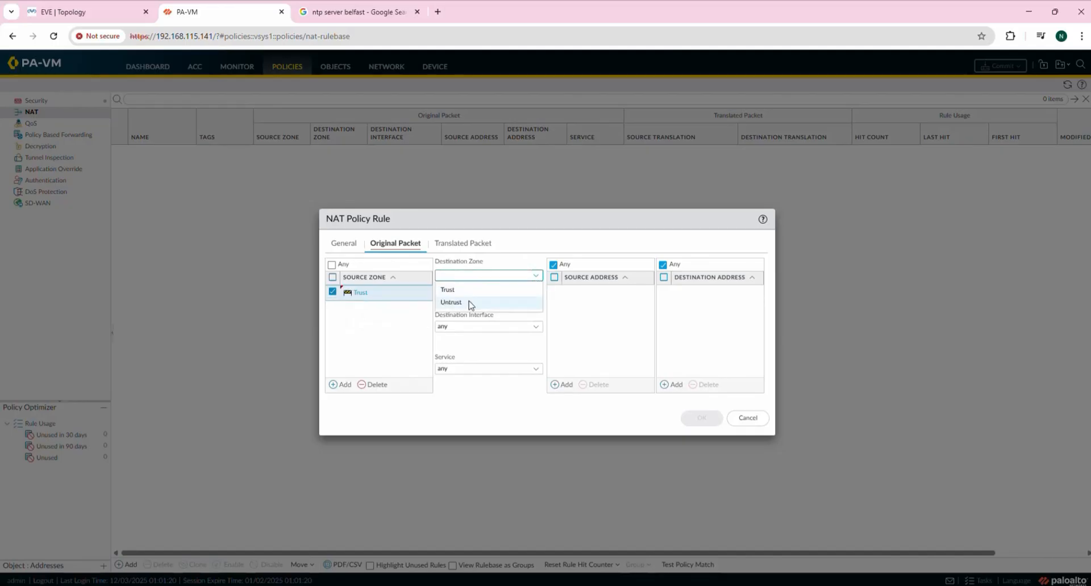
{"action": "left_click", "coordinate": [475, 305]}
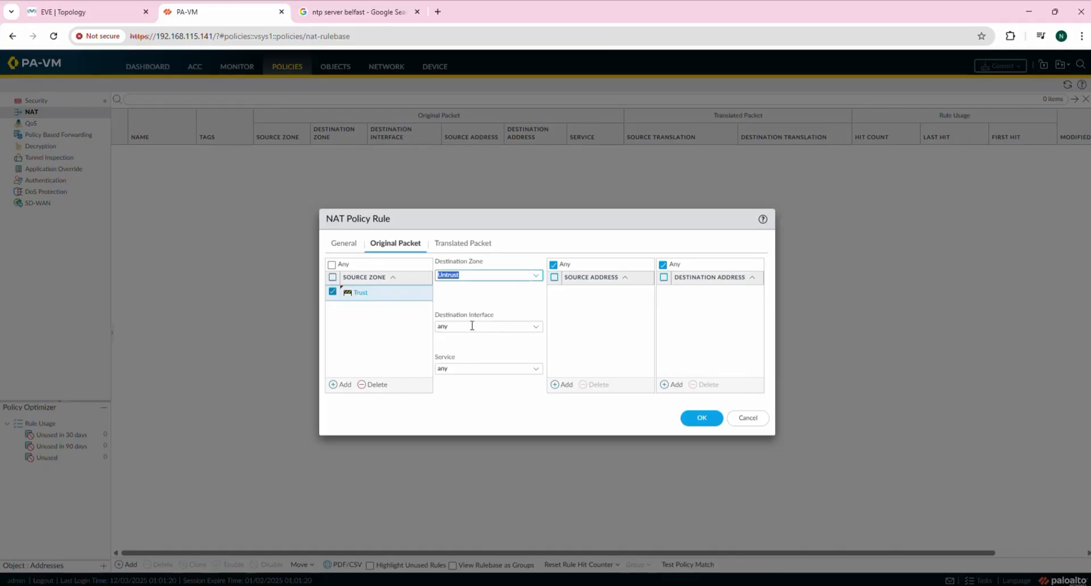
{"action": "left_click", "coordinate": [535, 327]}
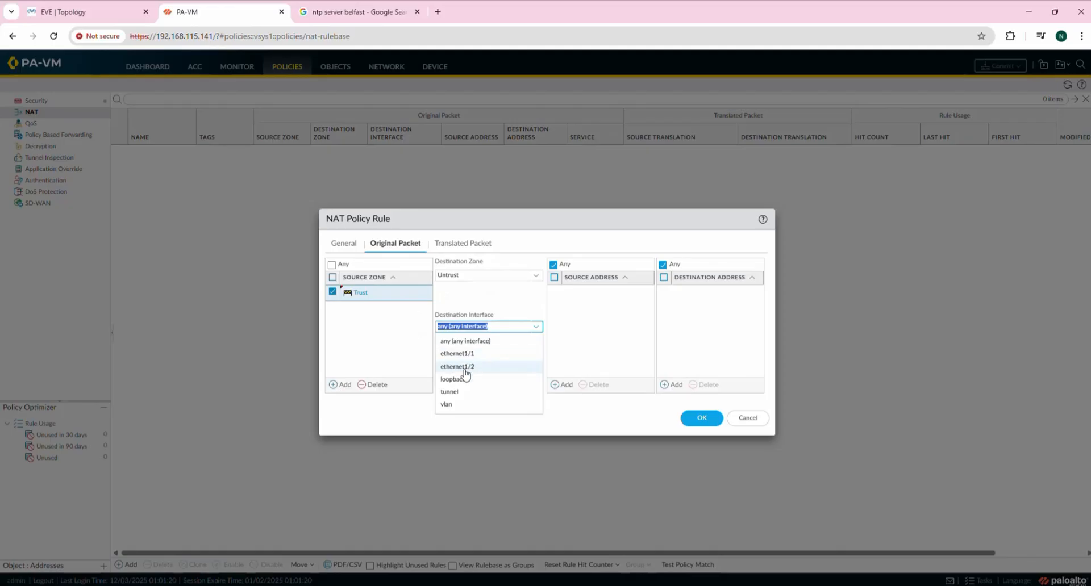
{"action": "left_click", "coordinate": [465, 368]}
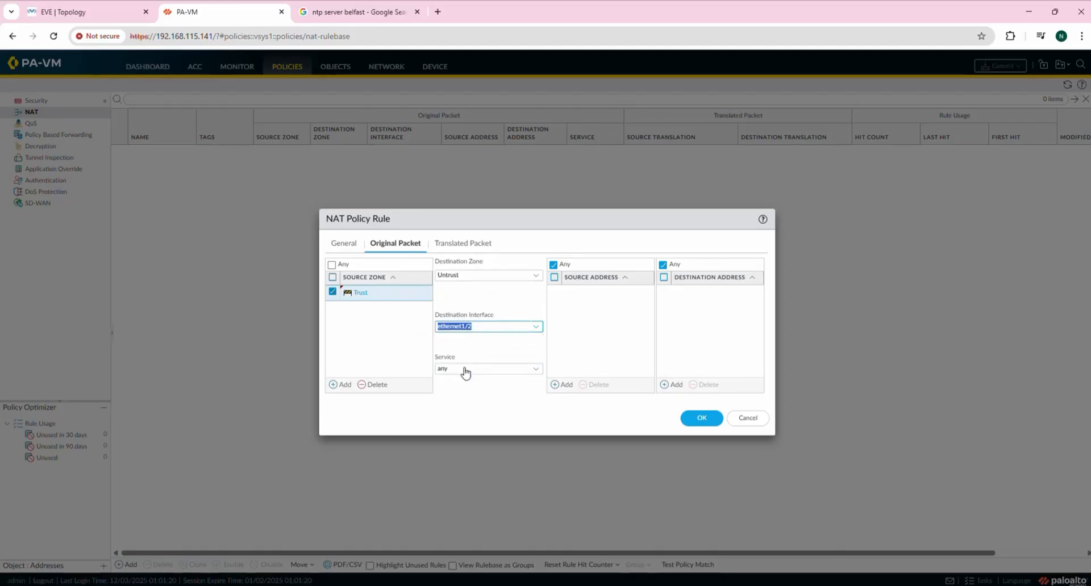
{"action": "left_click", "coordinate": [485, 343]}
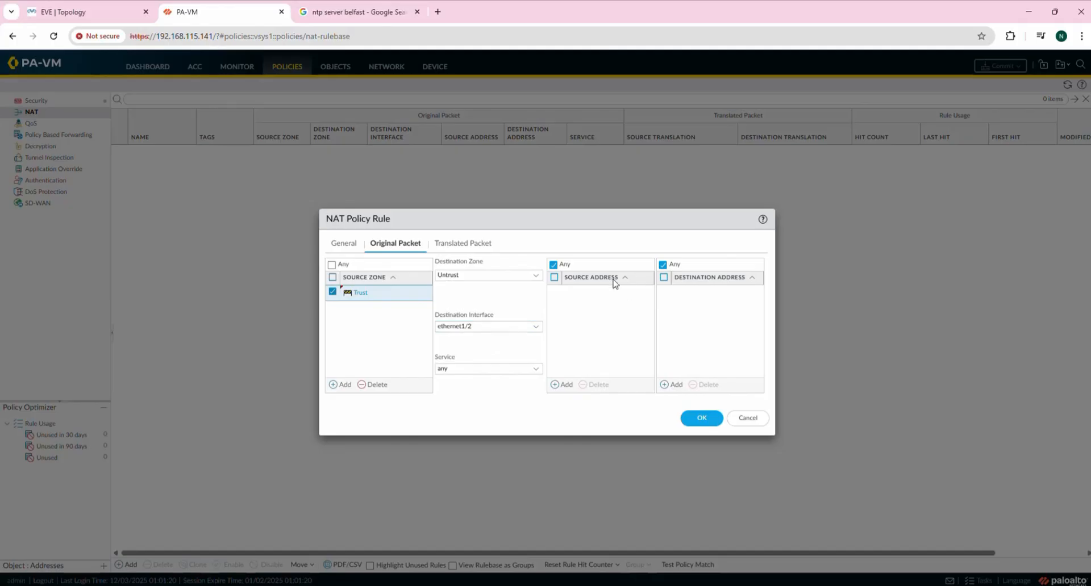
Remove the empty source address row and match Any source address.
{"action": "left_click", "coordinate": [559, 386]}
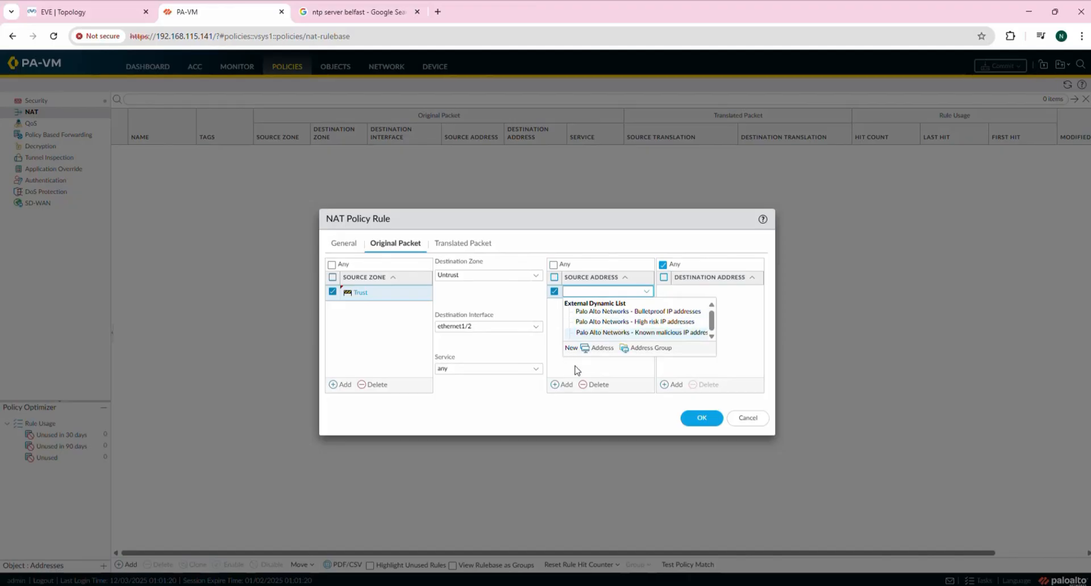
{"action": "left_click", "coordinate": [628, 371]}
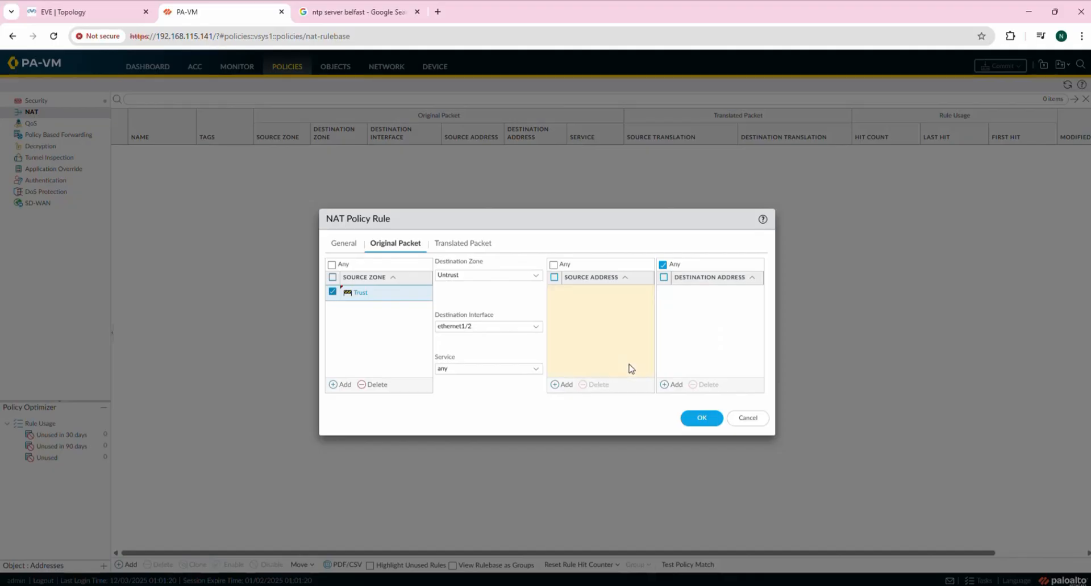
{"action": "left_click", "coordinate": [554, 265]}
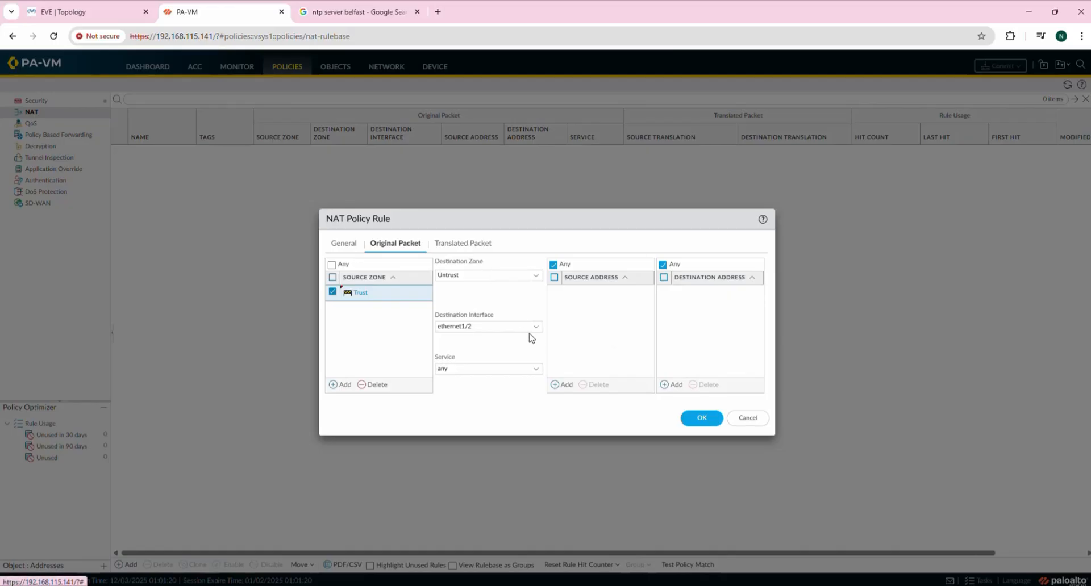
{"action": "left_click_drag", "start_coordinate": [534, 224], "coordinate": [537, 204]}
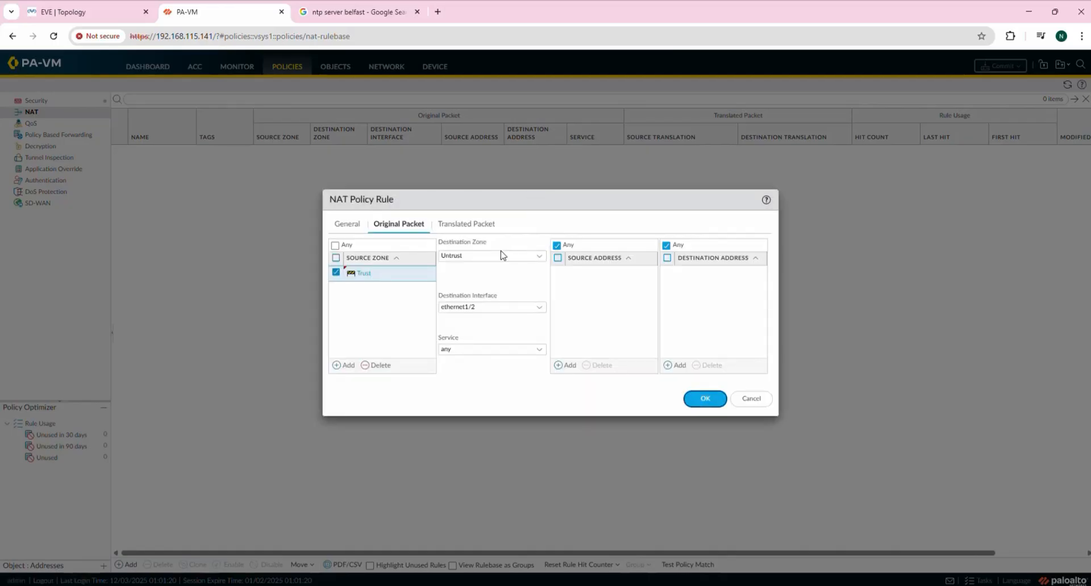
Set the translated packet's source translation type to Dynamic IP And Port.
{"action": "left_click", "coordinate": [476, 224]}
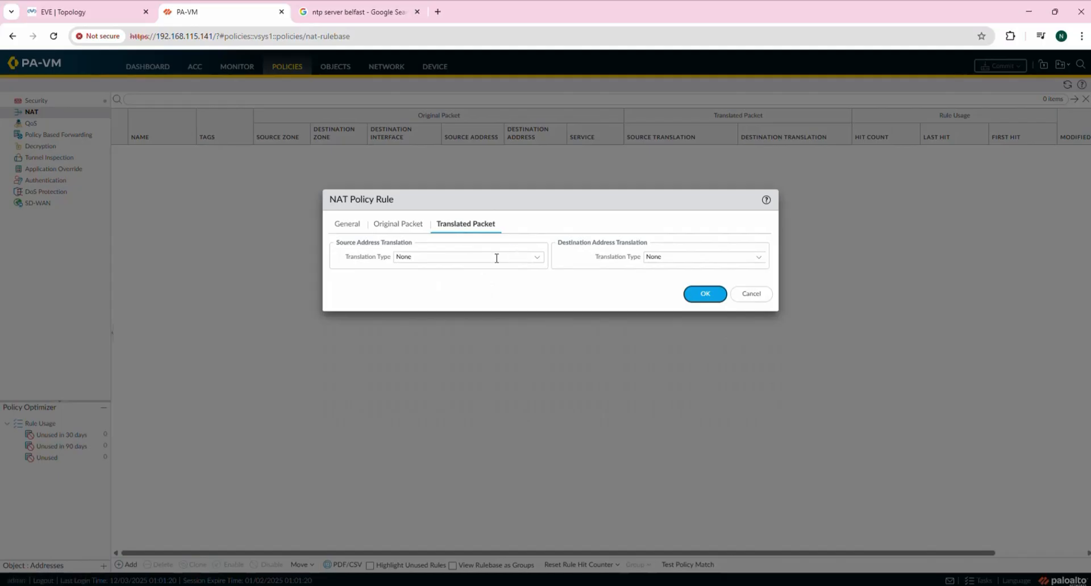
{"action": "left_click", "coordinate": [539, 260]}
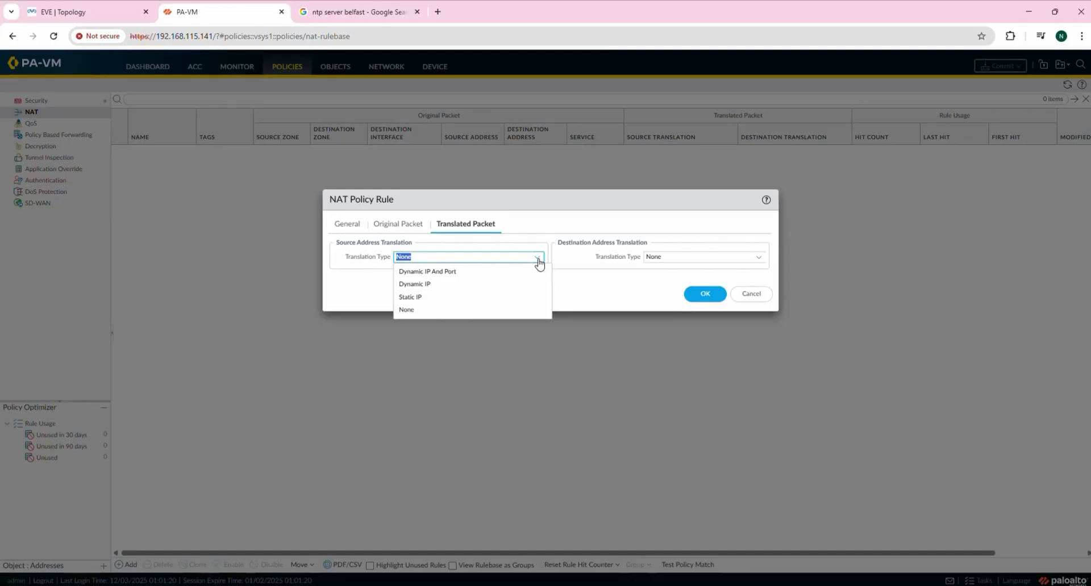
{"action": "left_click", "coordinate": [441, 273]}
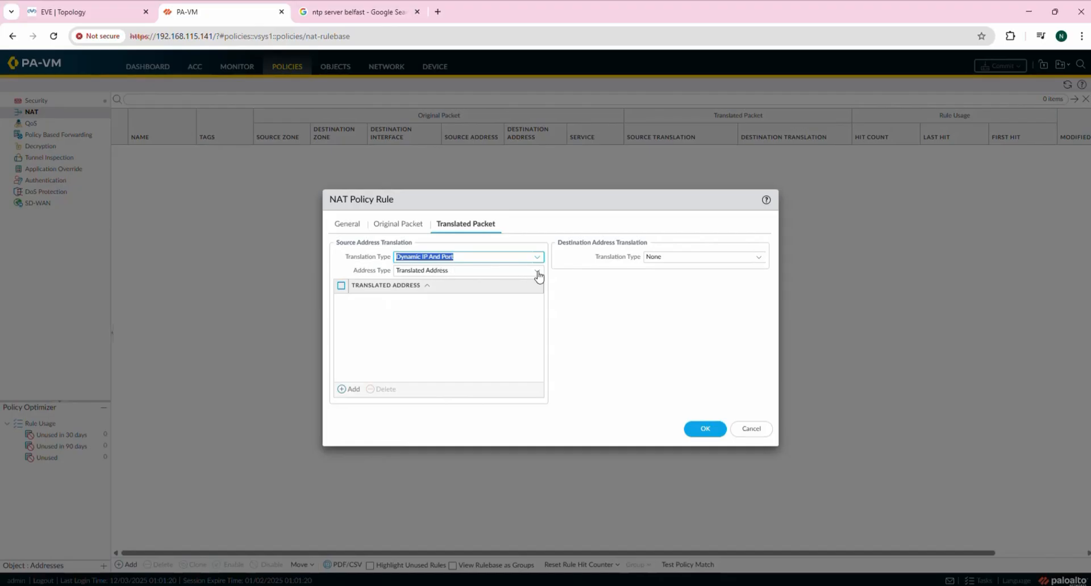
{"action": "left_click", "coordinate": [345, 389]}
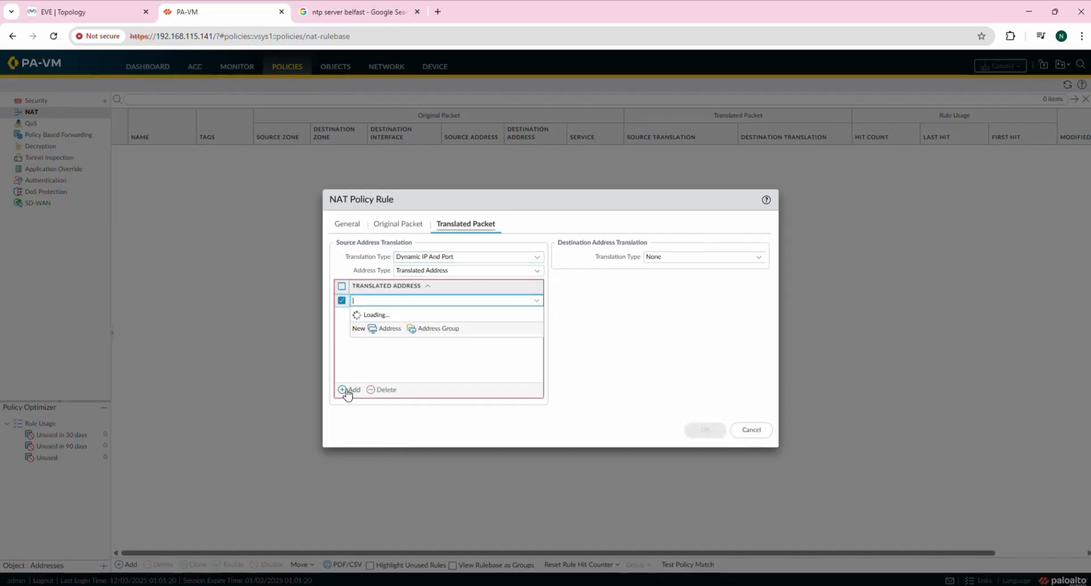
{"action": "left_click", "coordinate": [460, 355]}
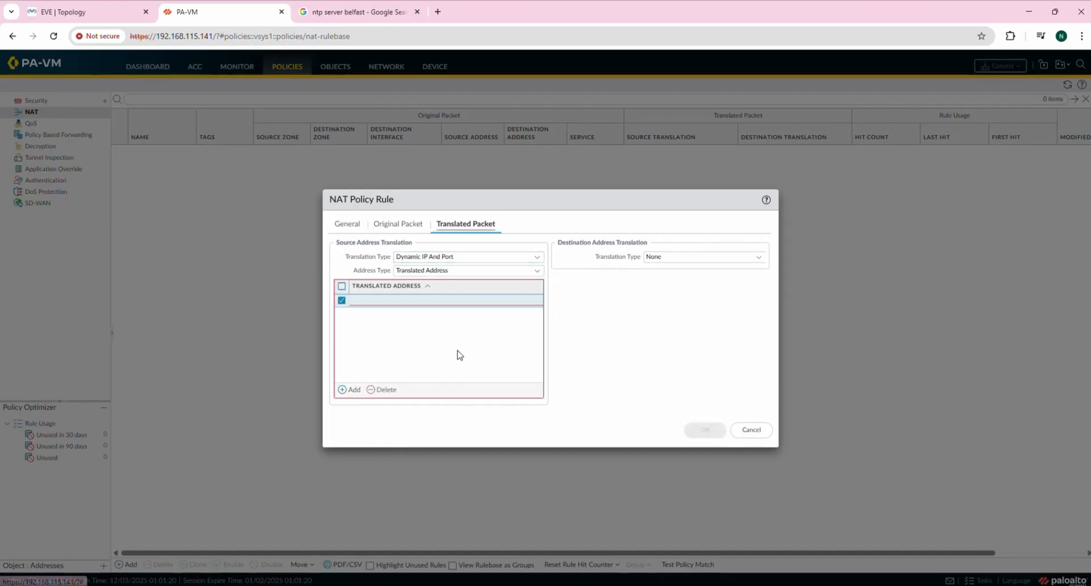
Translate to interface address ethernet1/2, 192.168.115.3/24, and save the rule.
{"action": "left_click", "coordinate": [536, 272]}
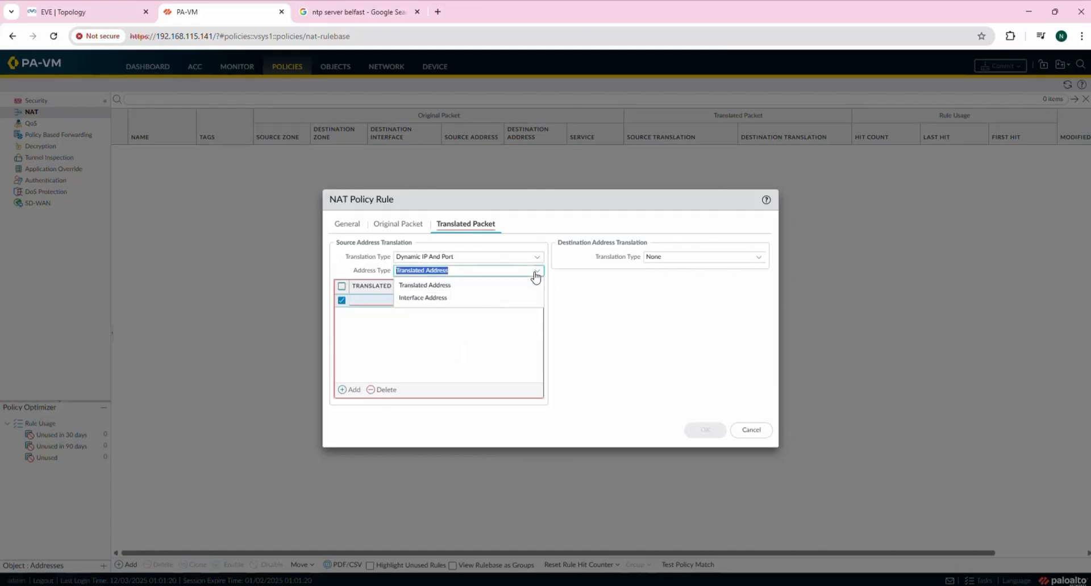
{"action": "left_click", "coordinate": [474, 307]}
{"action": "left_click", "coordinate": [536, 286]}
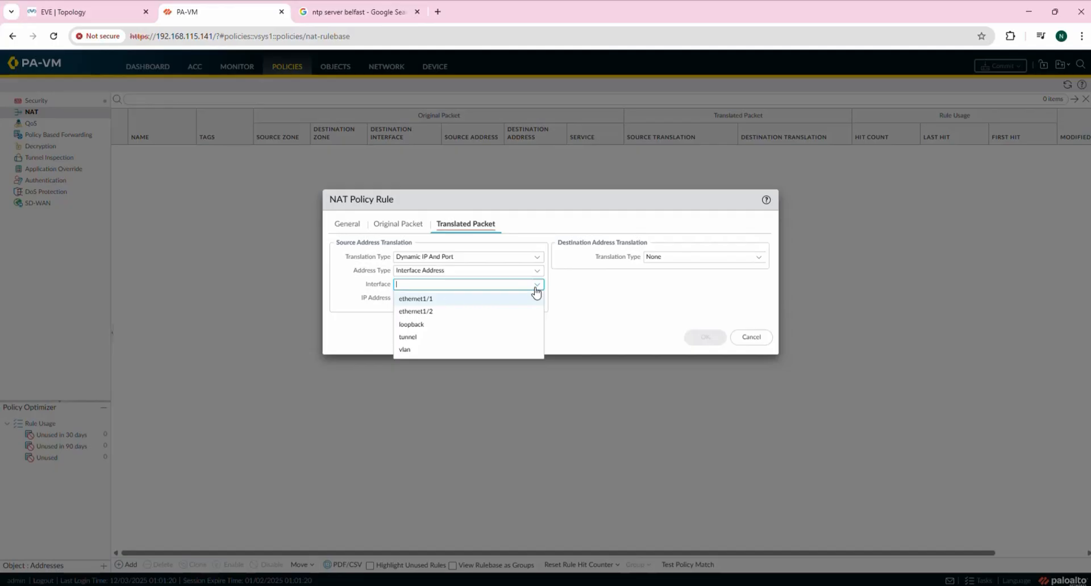
{"action": "left_click", "coordinate": [470, 311]}
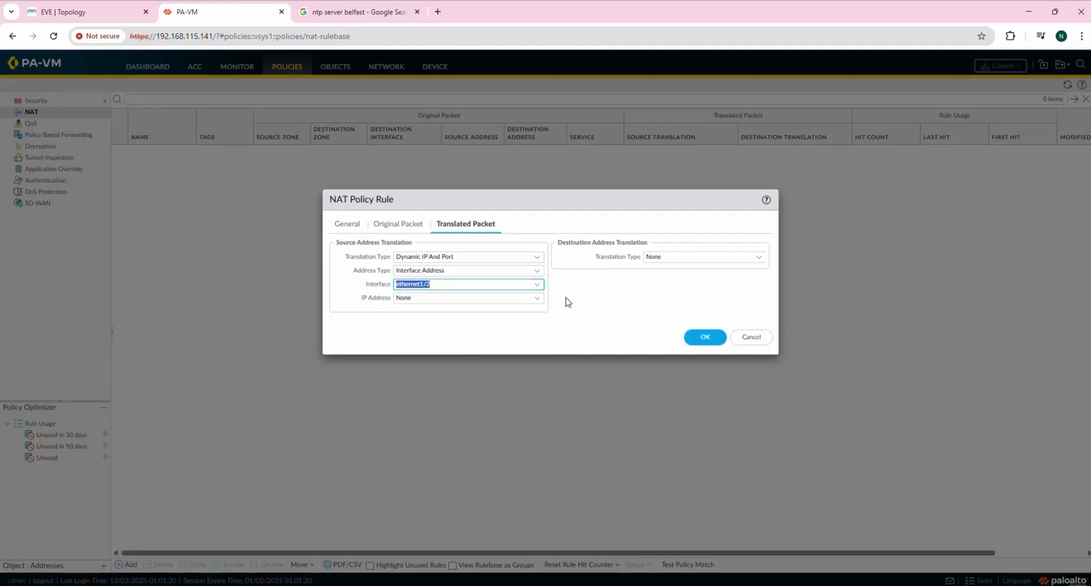
{"action": "left_click", "coordinate": [538, 298]}
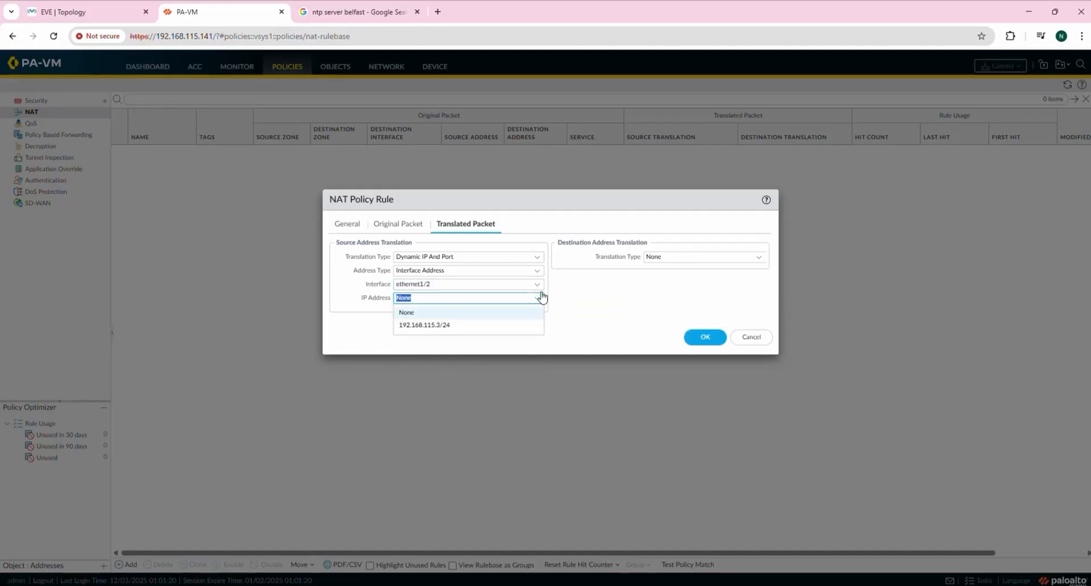
{"action": "left_click", "coordinate": [429, 328]}
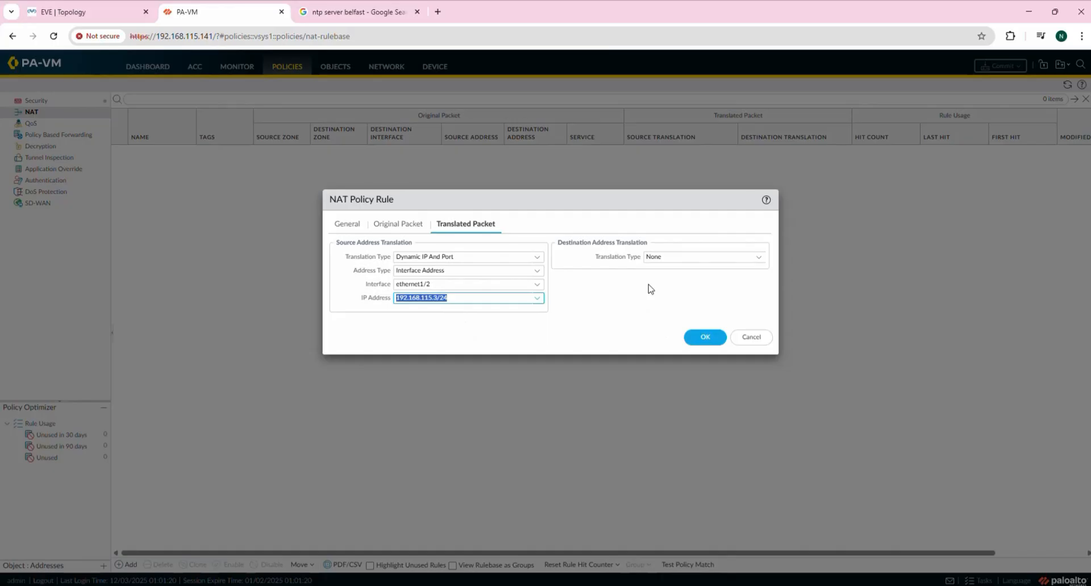
{"action": "left_click", "coordinate": [704, 338]}
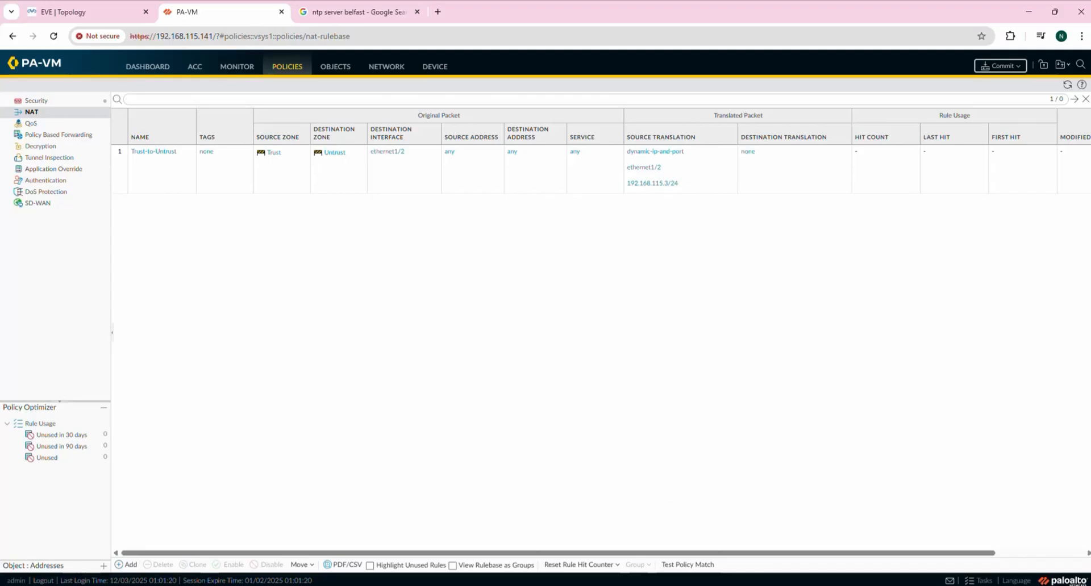
Highlight the Security policy line in the Notepad checklist.
{"action": "left_click", "coordinate": [624, 585]}
{"action": "left_click", "coordinate": [682, 571]}
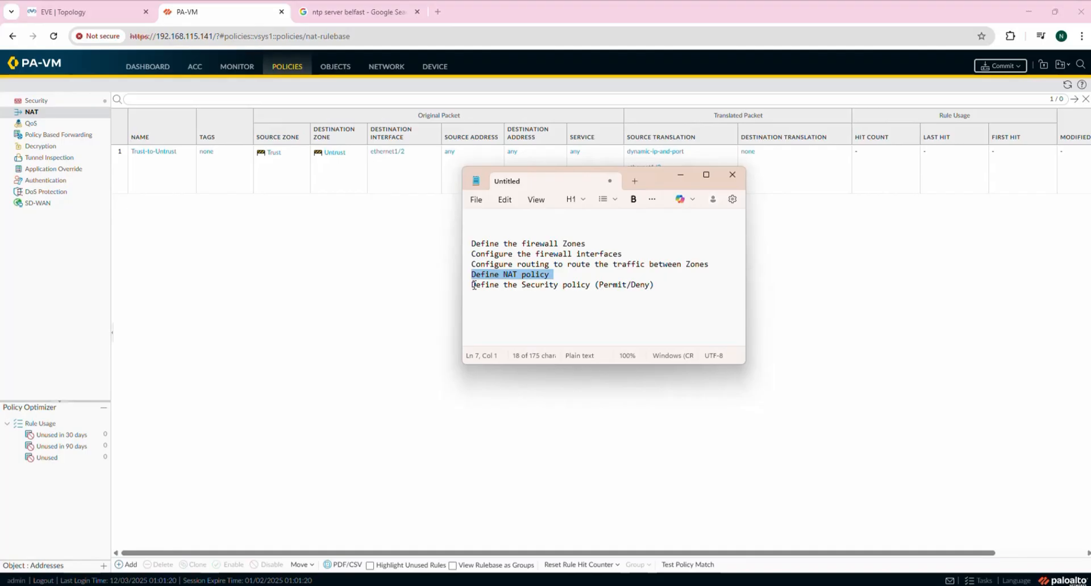
{"action": "left_click_drag", "start_coordinate": [474, 286], "coordinate": [629, 285]}
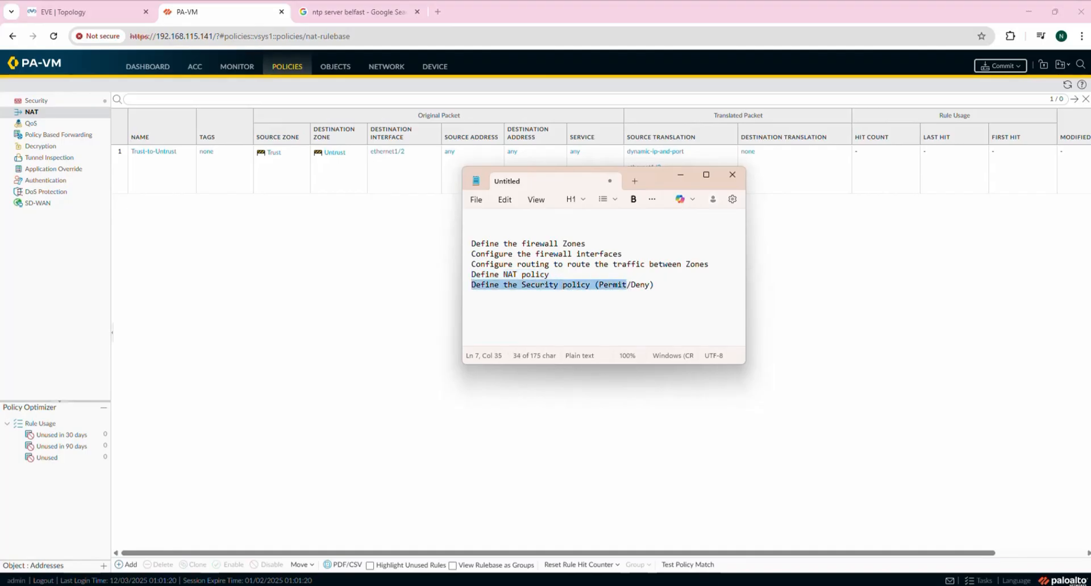
Rerun ping 8.8.8.8 in the SuperPuTTY VPC4 session.
{"action": "key", "text": "alt+Tab"}
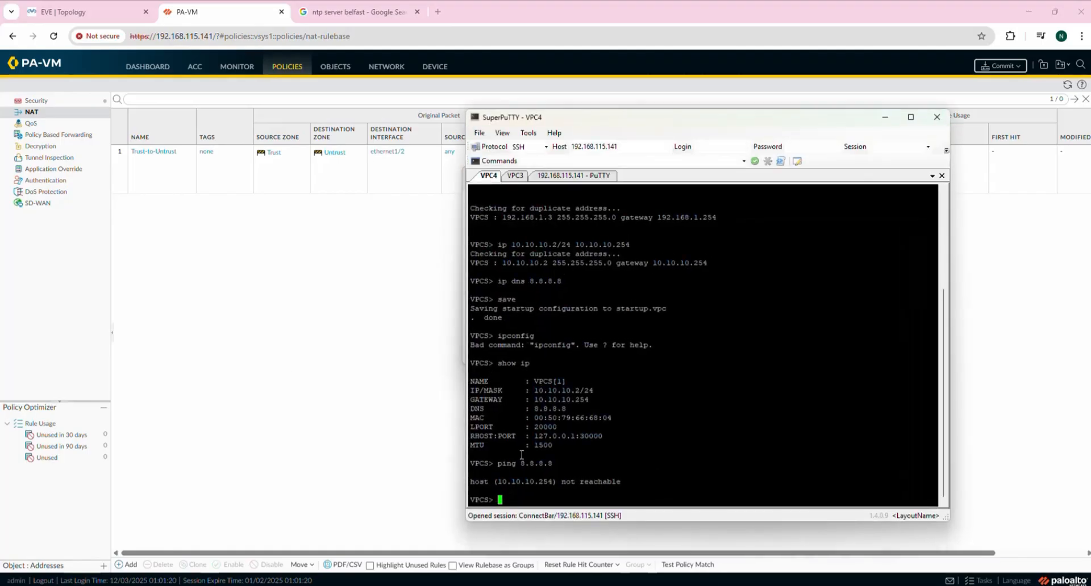
{"action": "key", "text": "Up"}
{"action": "key", "text": "Return"}
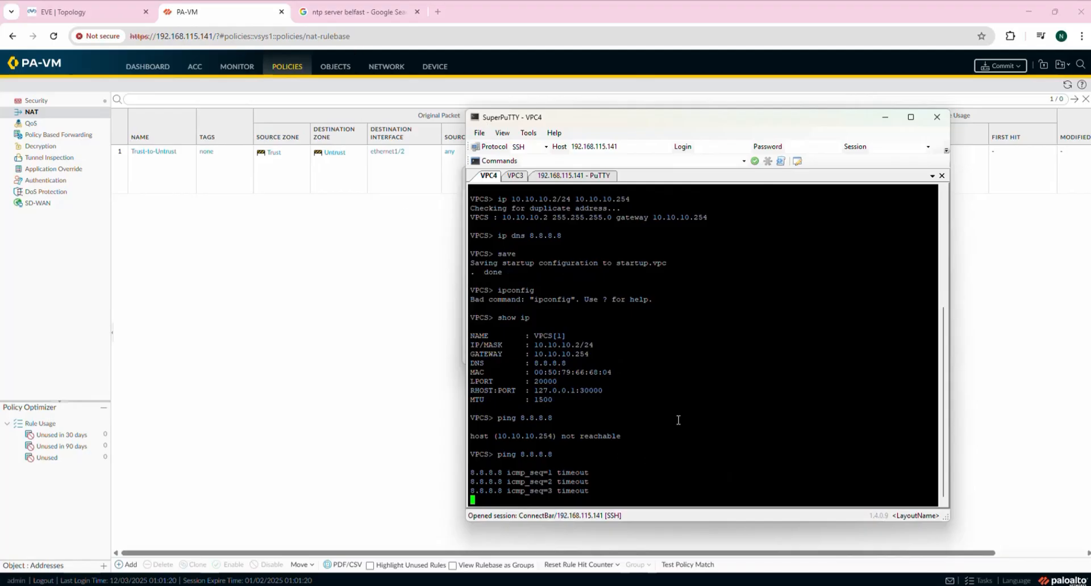
{"action": "mouse_move", "coordinate": [724, 584]}
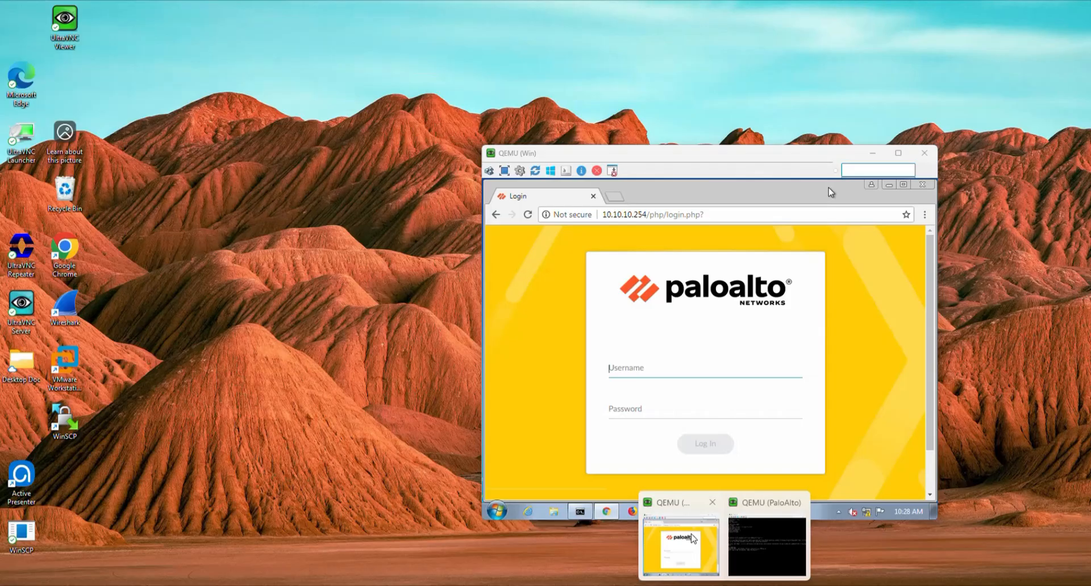
Rerun ping 10.10.10.254 in the Win VM's Command Prompt, then return to the EVE topology.
{"action": "left_click", "coordinate": [681, 545]}
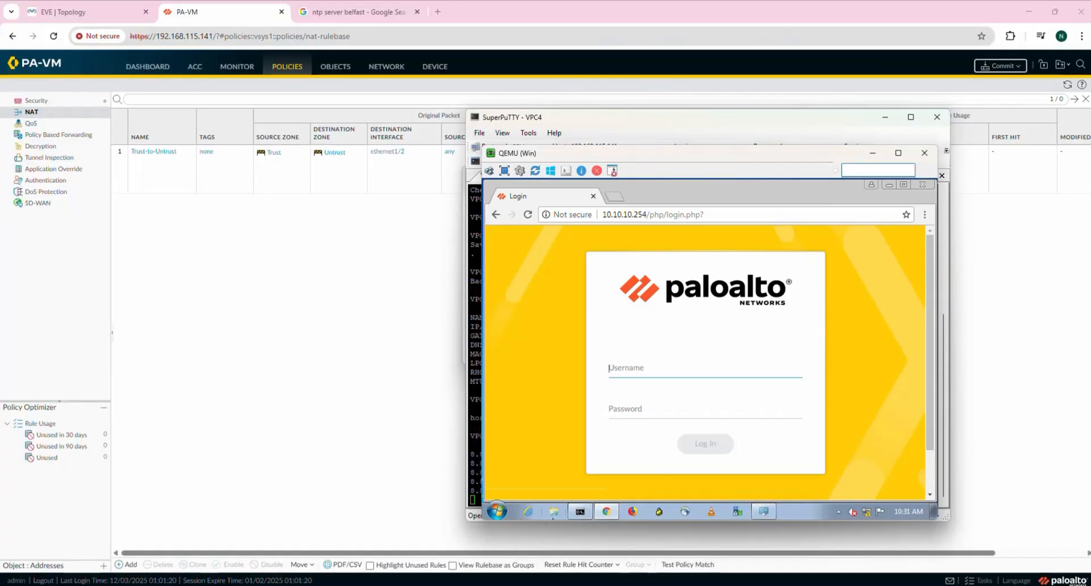
{"action": "left_click", "coordinate": [580, 513]}
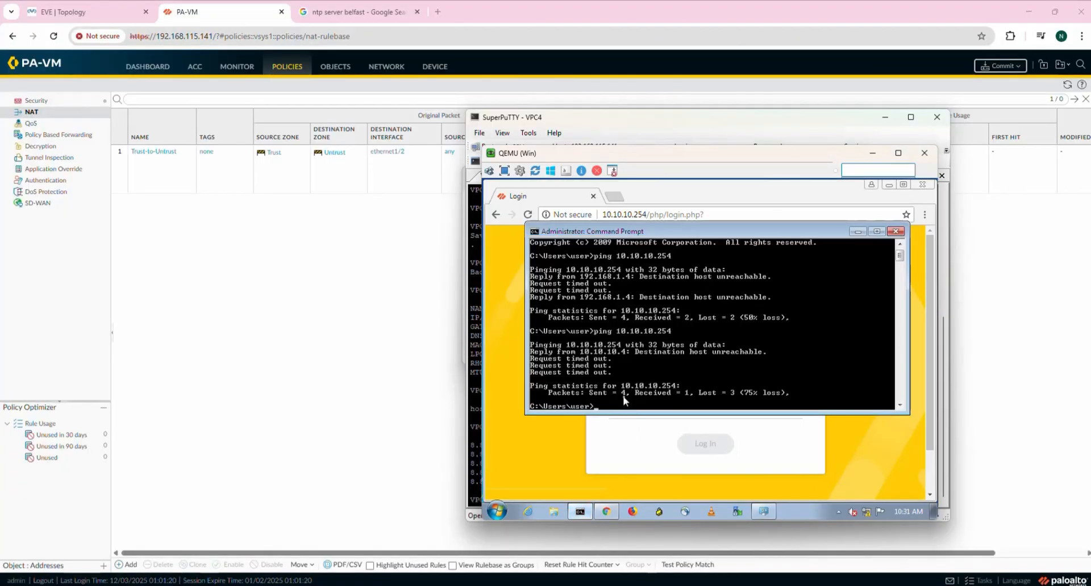
{"action": "key", "text": "Up"}
{"action": "key", "text": "Return"}
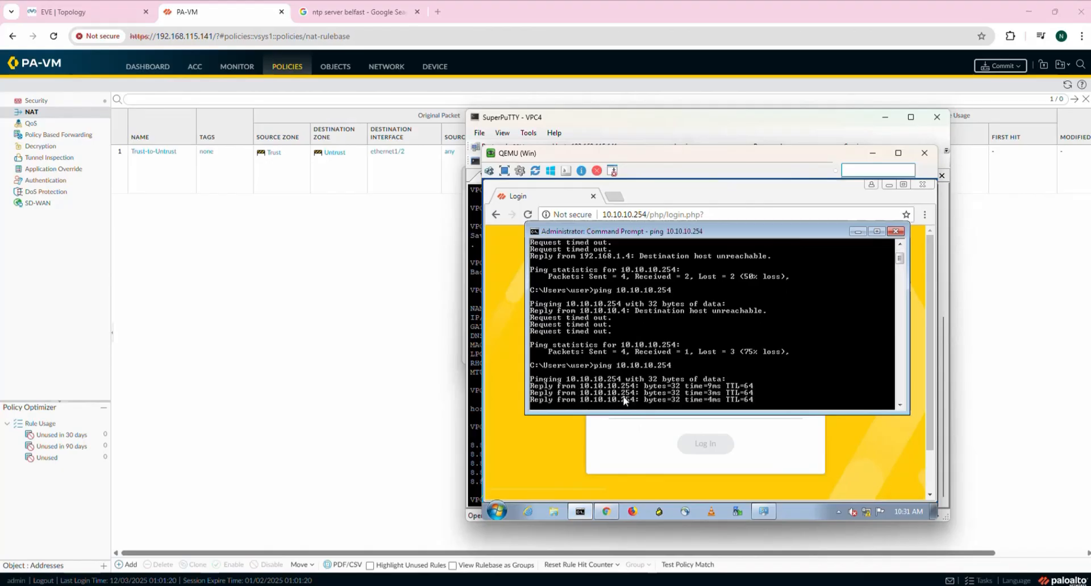
{"action": "left_click", "coordinate": [82, 8]}
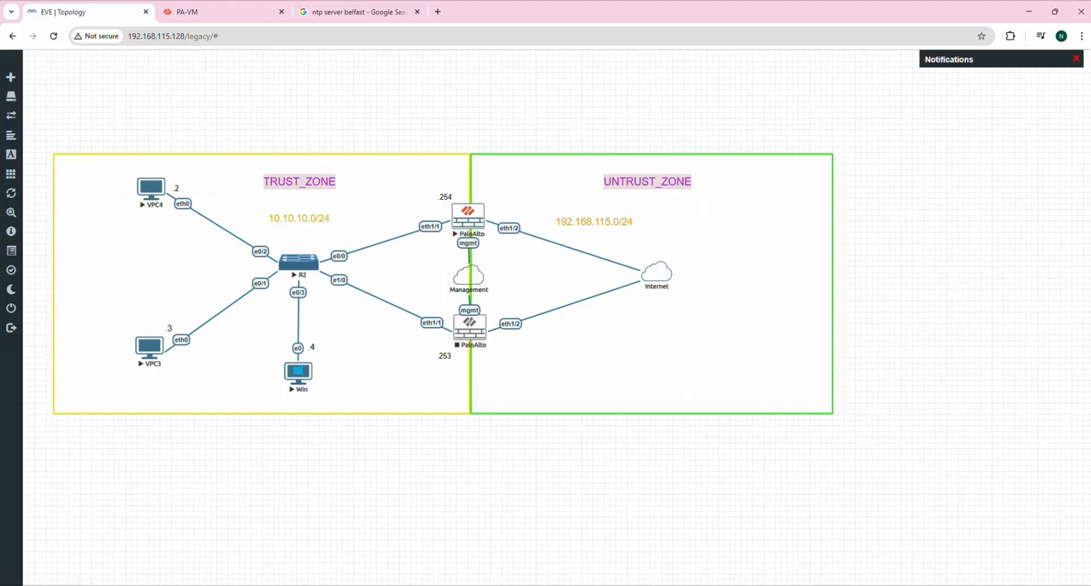
Ping the gateway 10.10.10.254 from VPC4, then stop it and recall the command to edit.
{"action": "left_click", "coordinate": [754, 583]}
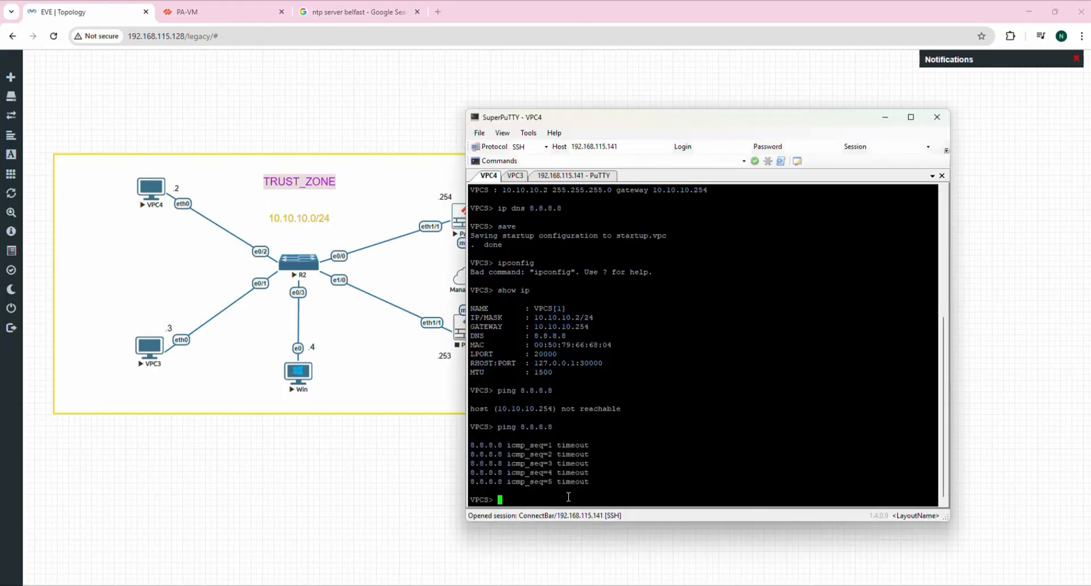
{"action": "type", "text": "ping 10.10.10.254"}
{"action": "key", "text": "Return"}
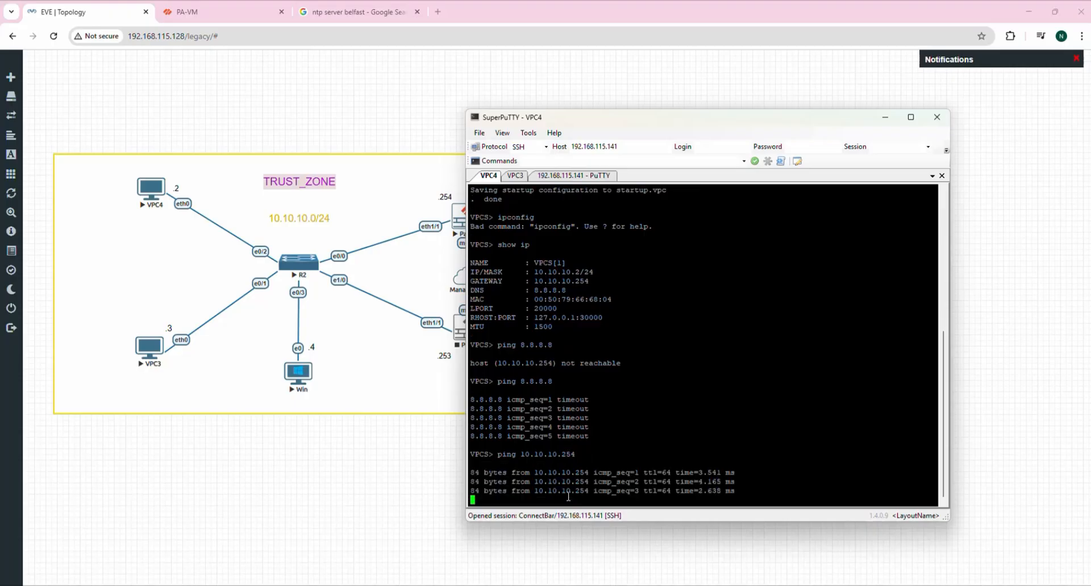
{"action": "key", "text": "ctrl+c"}
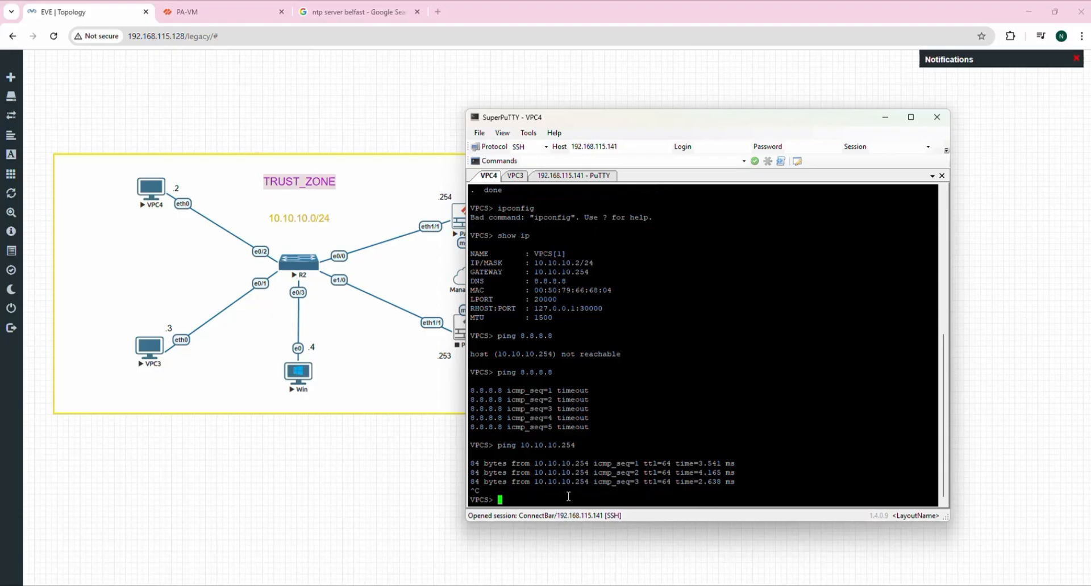
{"action": "key", "text": "Up"}
{"action": "key", "text": "BackSpace"}
{"action": "key", "text": "BackSpace"}
{"action": "key", "text": "BackSpace"}
{"action": "key", "text": "BackSpace"}
{"action": "key", "text": "BackSpace"}
{"action": "key", "text": "BackSpace"}
{"action": "key", "text": "BackSpace"}
{"action": "key", "text": "BackSpace"}
{"action": "key", "text": "BackSpace"}
Minimize SuperPuTTY to reveal the EVE-NG Trust and Untrust zone topology.
{"action": "left_click", "coordinate": [885, 118]}
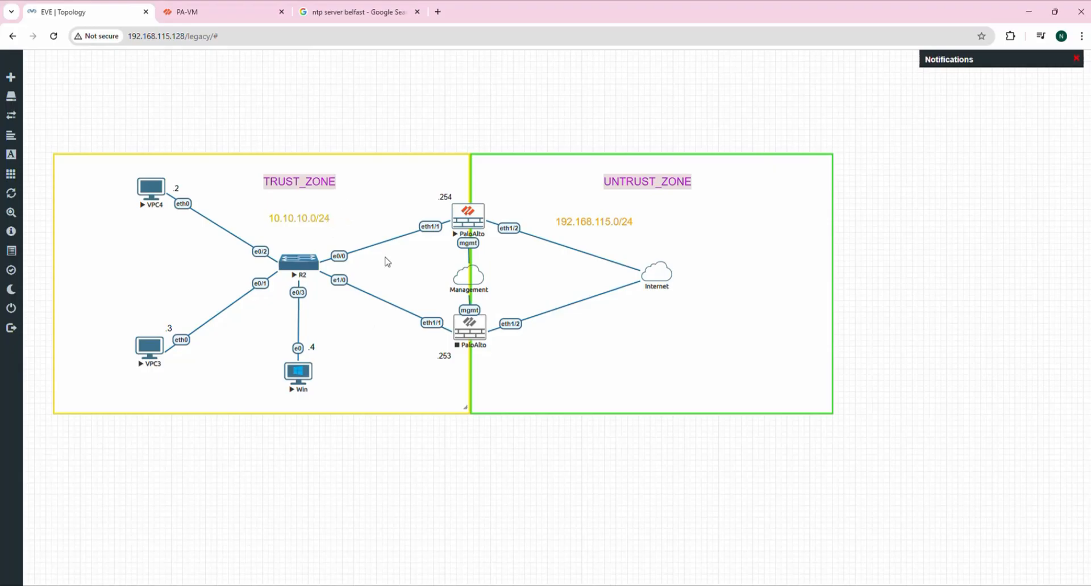
{"action": "mouse_move", "coordinate": [73, 79]}
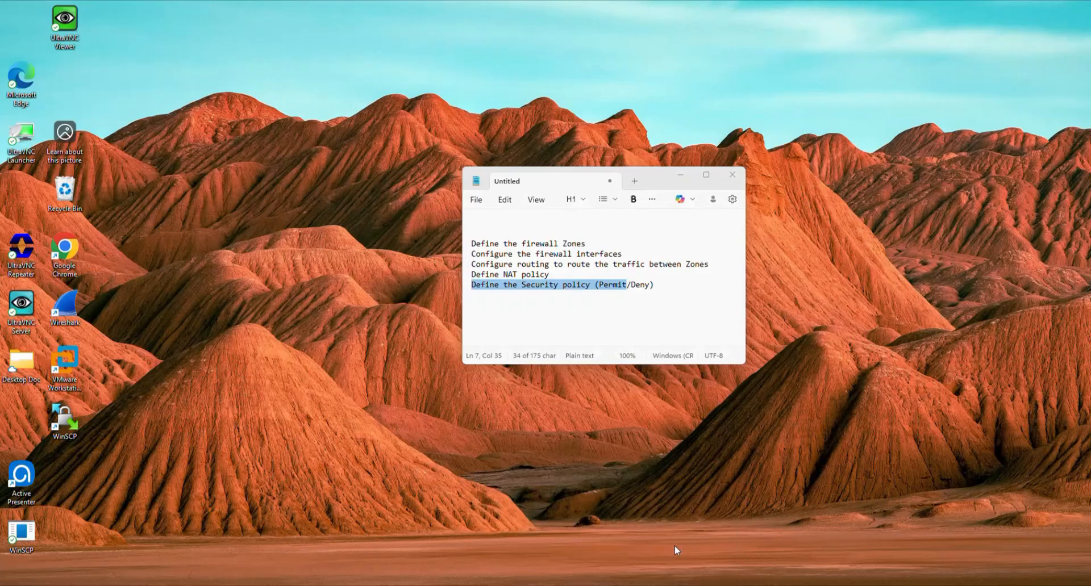
Dismiss the task notes and open the firewall's Policies > Security rulebase.
{"action": "left_click", "coordinate": [677, 551]}
{"action": "left_click", "coordinate": [483, 296]}
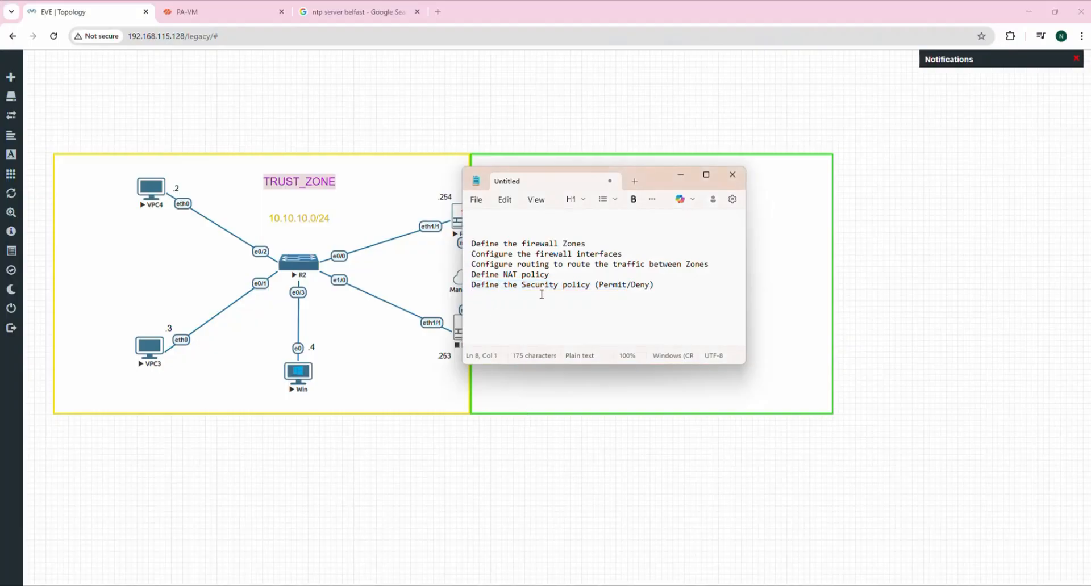
{"action": "left_click", "coordinate": [680, 175]}
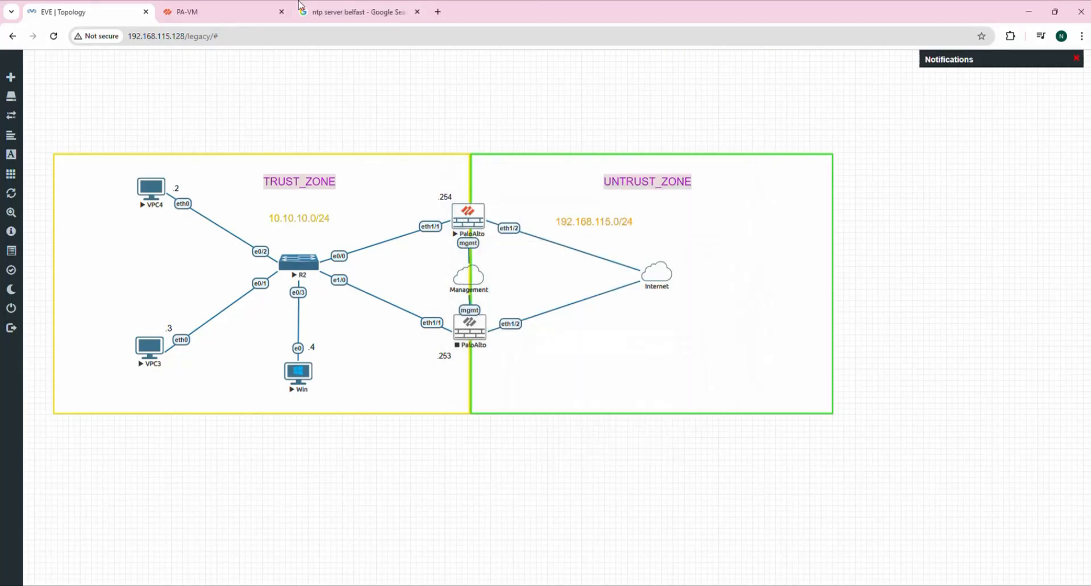
{"action": "left_click", "coordinate": [246, 11]}
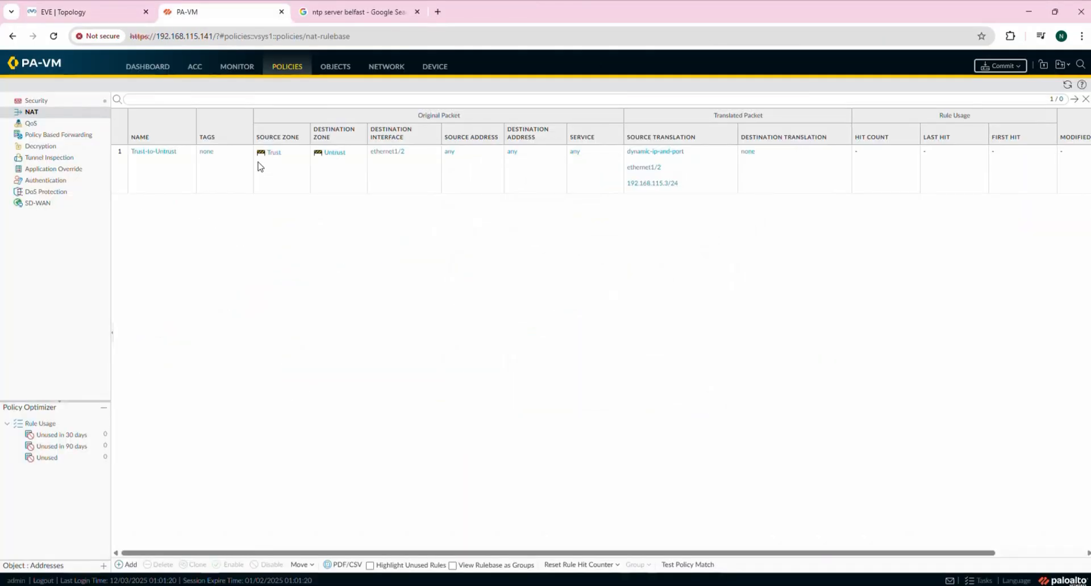
{"action": "left_click", "coordinate": [290, 65]}
{"action": "left_click", "coordinate": [31, 103]}
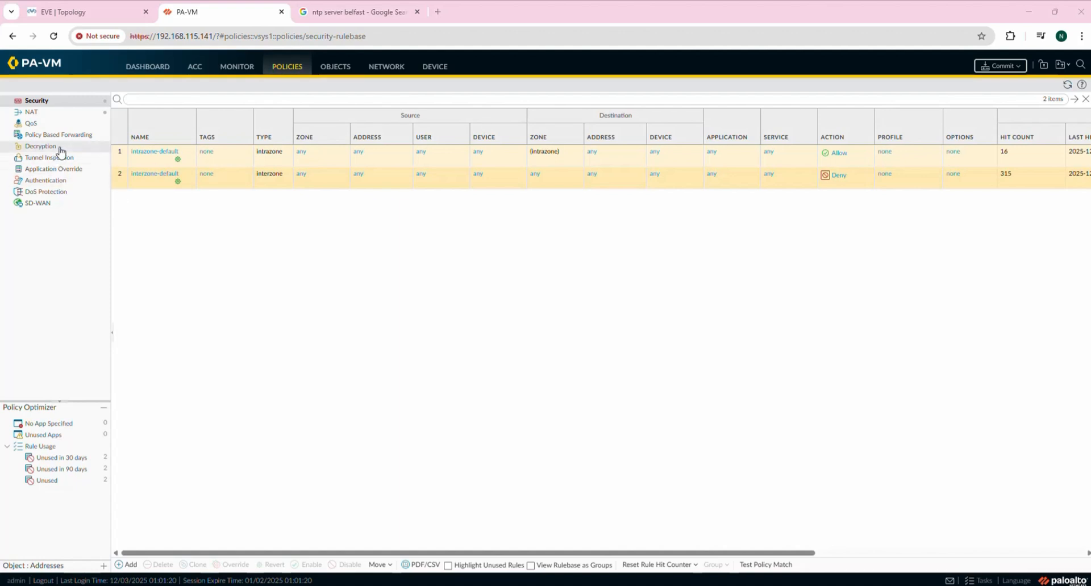
{"action": "left_click", "coordinate": [36, 101]}
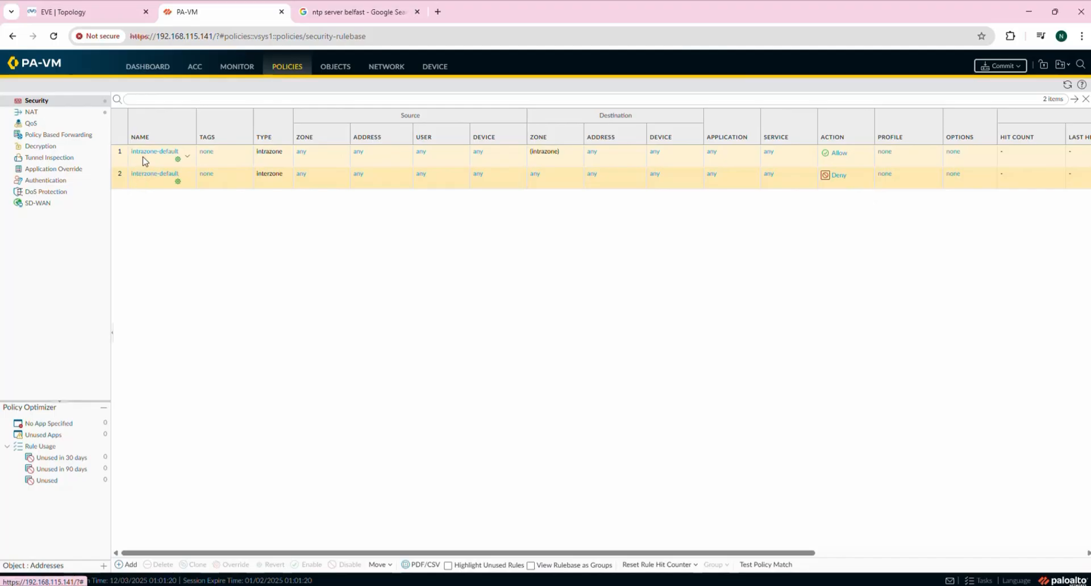
Compare the topology diagram with the security rules, then select intrazone-default.
{"action": "left_click", "coordinate": [109, 12]}
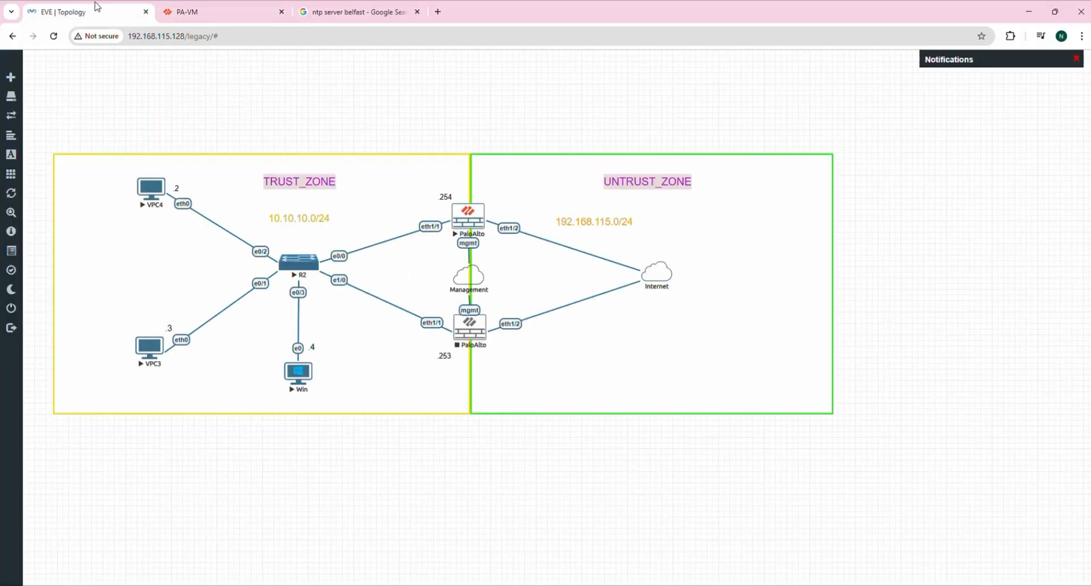
{"action": "left_click", "coordinate": [199, 10]}
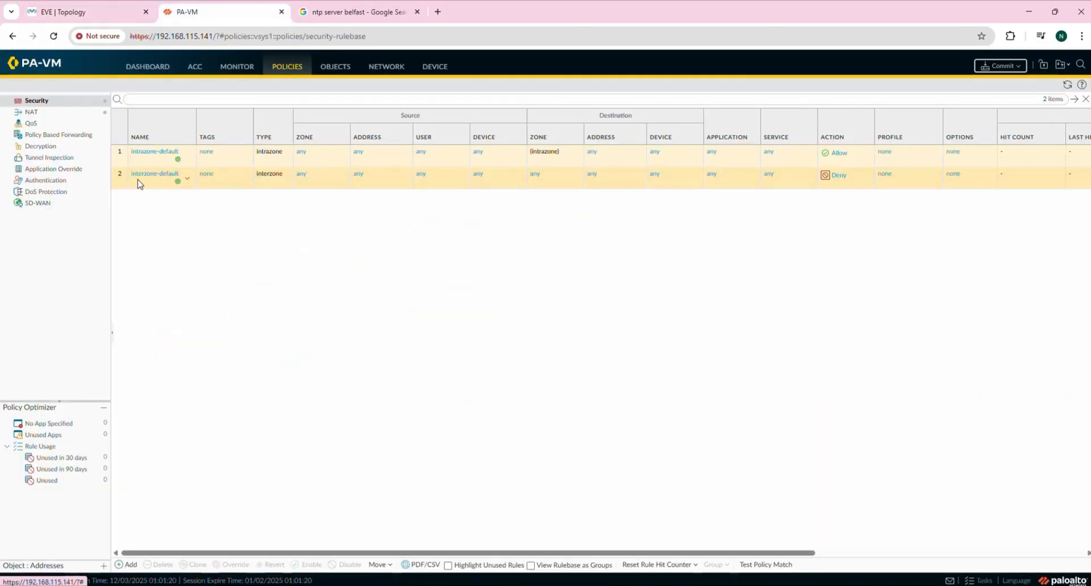
{"action": "left_click", "coordinate": [125, 12]}
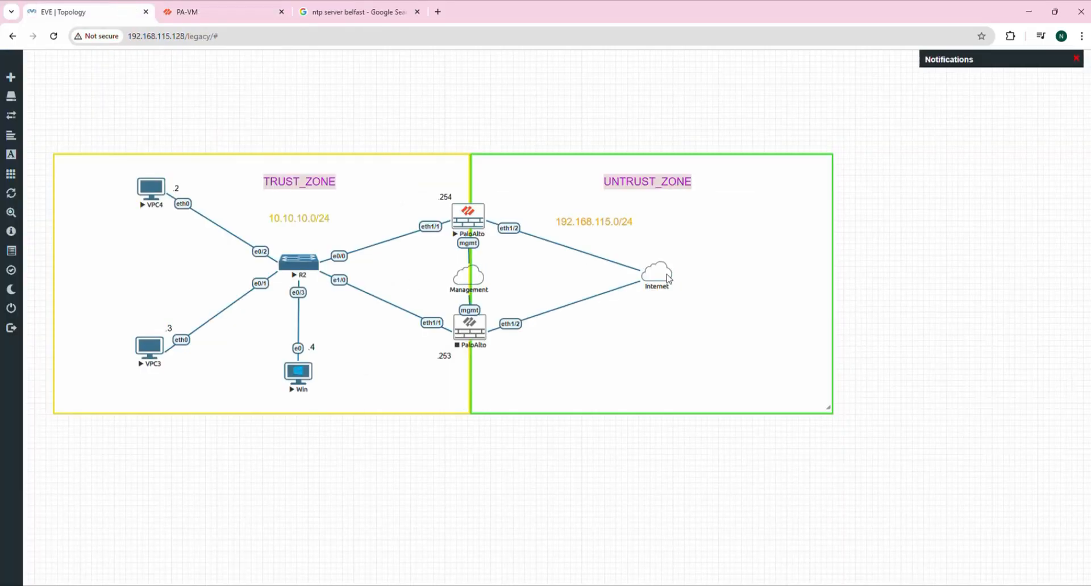
{"action": "left_click", "coordinate": [245, 12]}
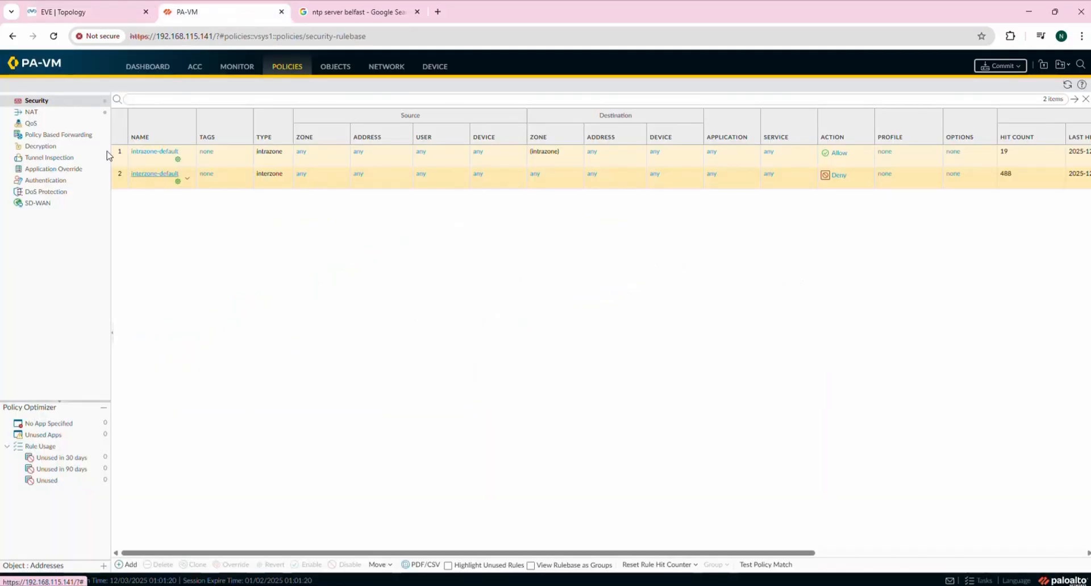
{"action": "left_click", "coordinate": [91, 11]}
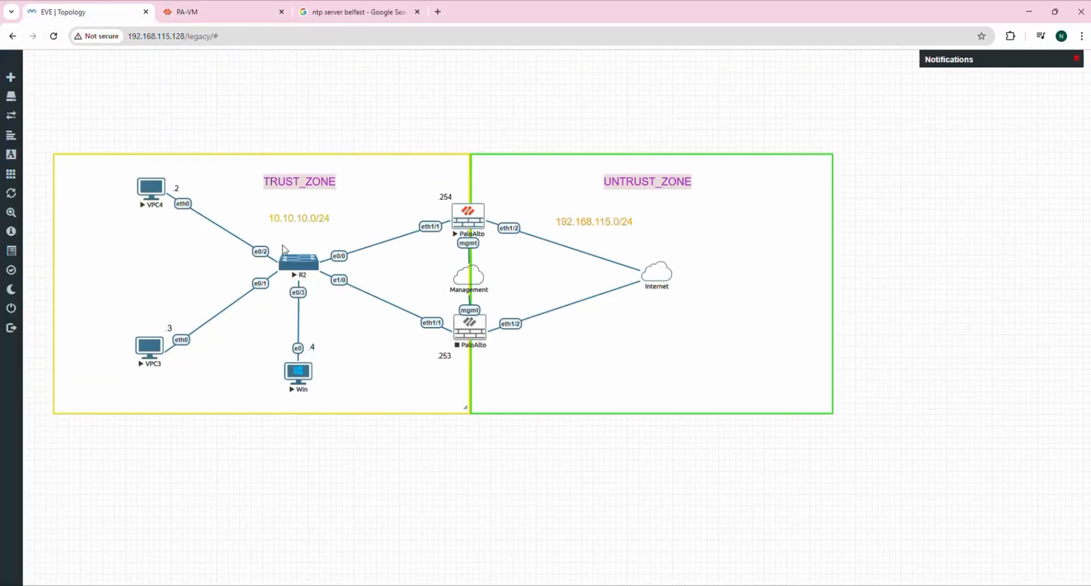
{"action": "left_click", "coordinate": [215, 13]}
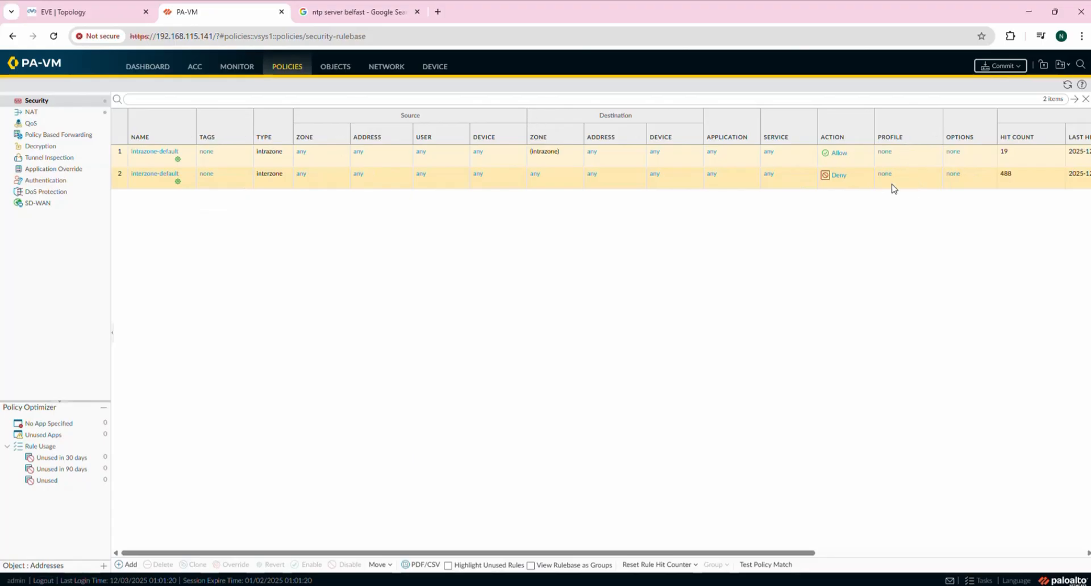
{"action": "left_click", "coordinate": [155, 163]}
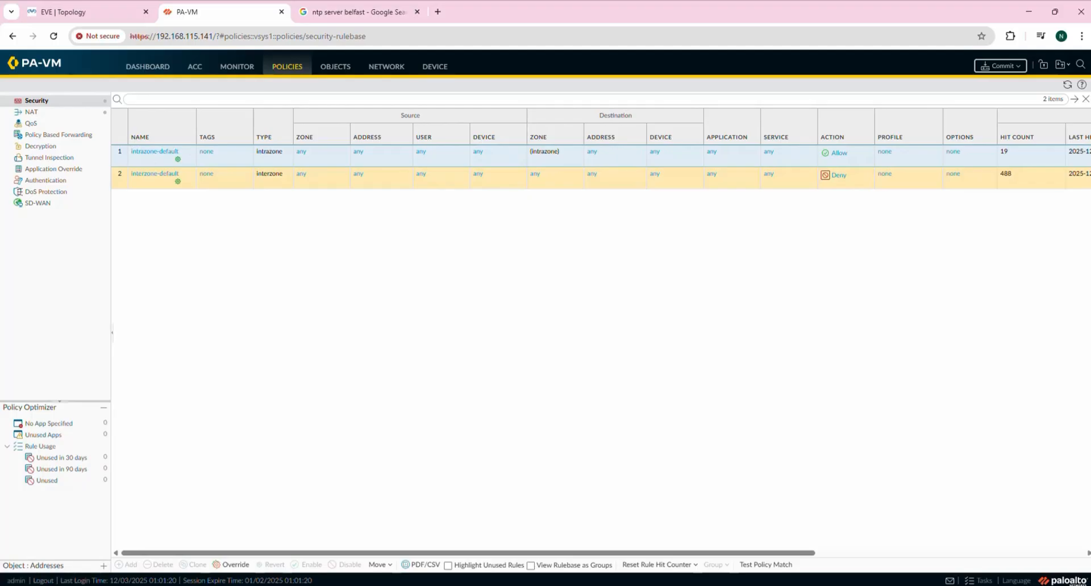
Override intrazone-default, inspect its Action choices, and cancel so it stays Allow.
{"action": "left_click", "coordinate": [235, 565]}
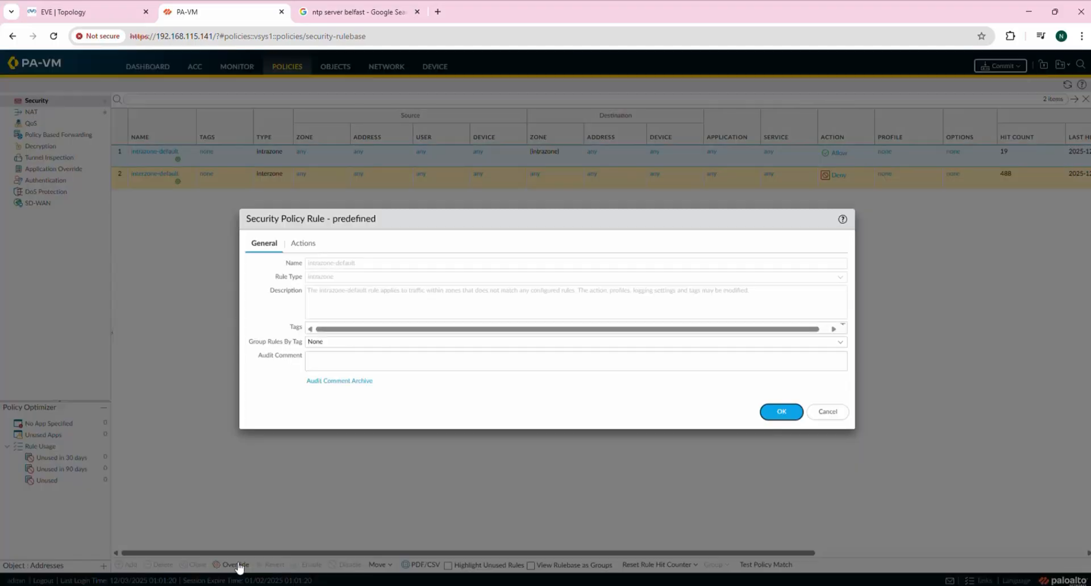
{"action": "left_click", "coordinate": [297, 245]}
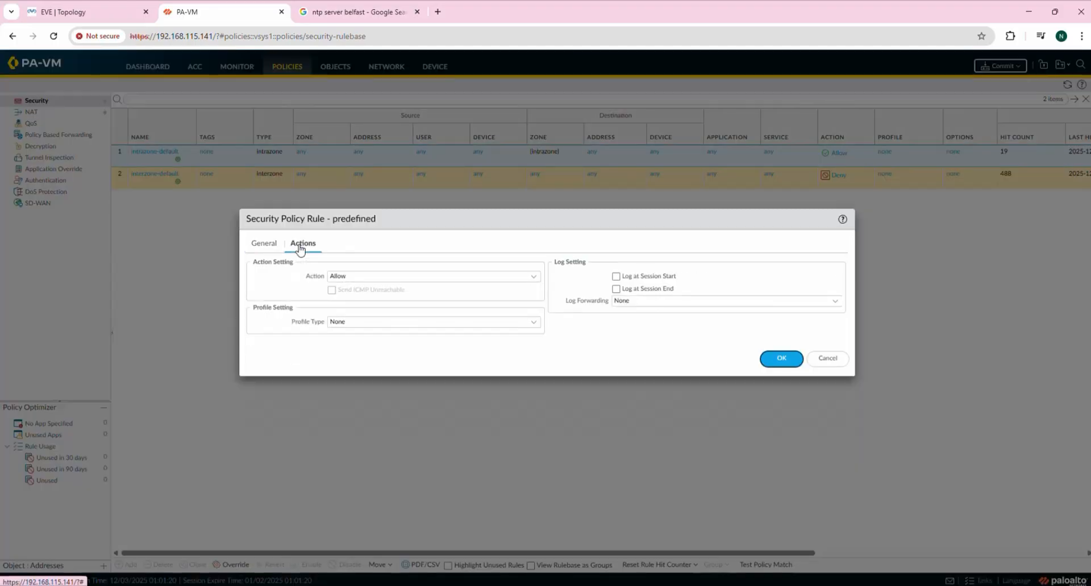
{"action": "left_click", "coordinate": [490, 280]}
{"action": "left_click", "coordinate": [538, 278]}
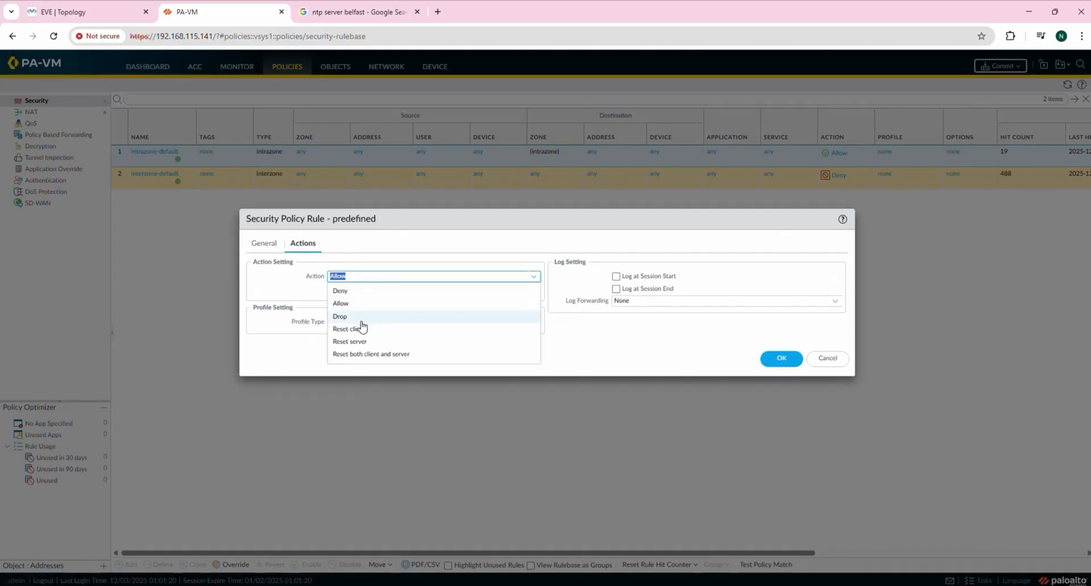
{"action": "left_click", "coordinate": [729, 349]}
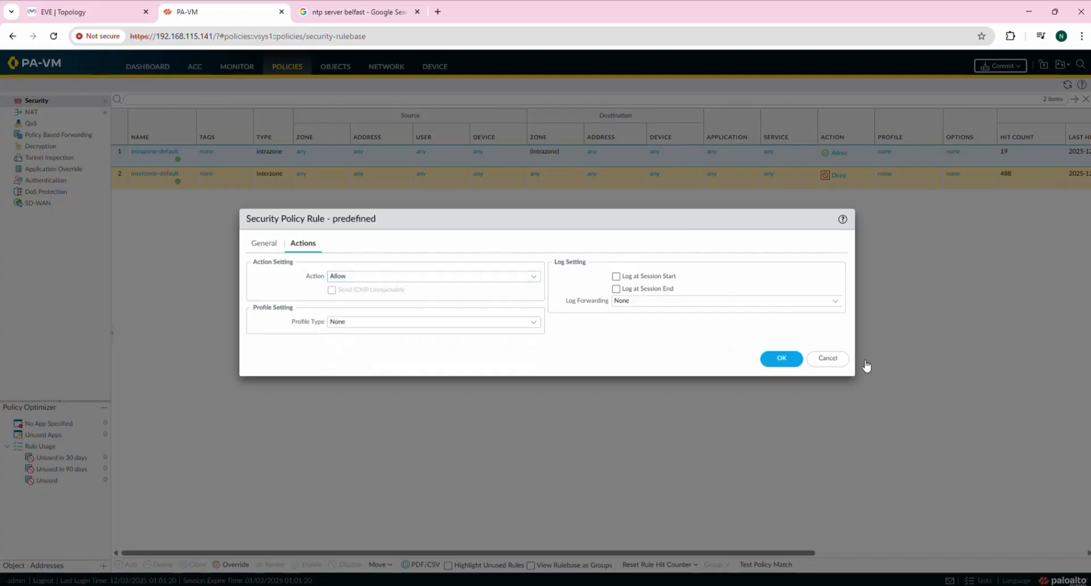
{"action": "left_click", "coordinate": [839, 361]}
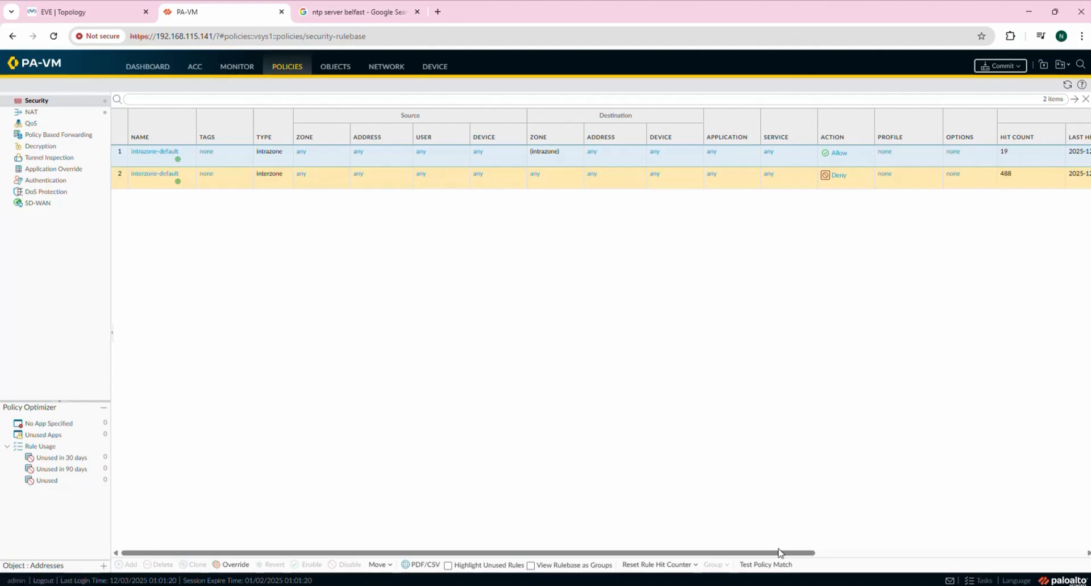
{"action": "left_click_drag", "start_coordinate": [779, 554], "coordinate": [526, 511]}
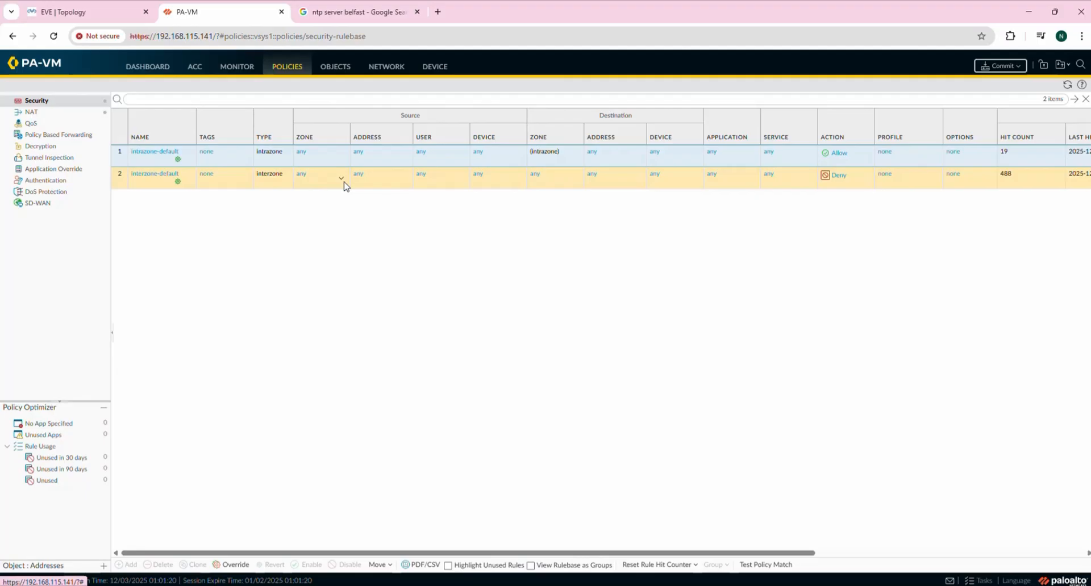
{"action": "left_click", "coordinate": [373, 184]}
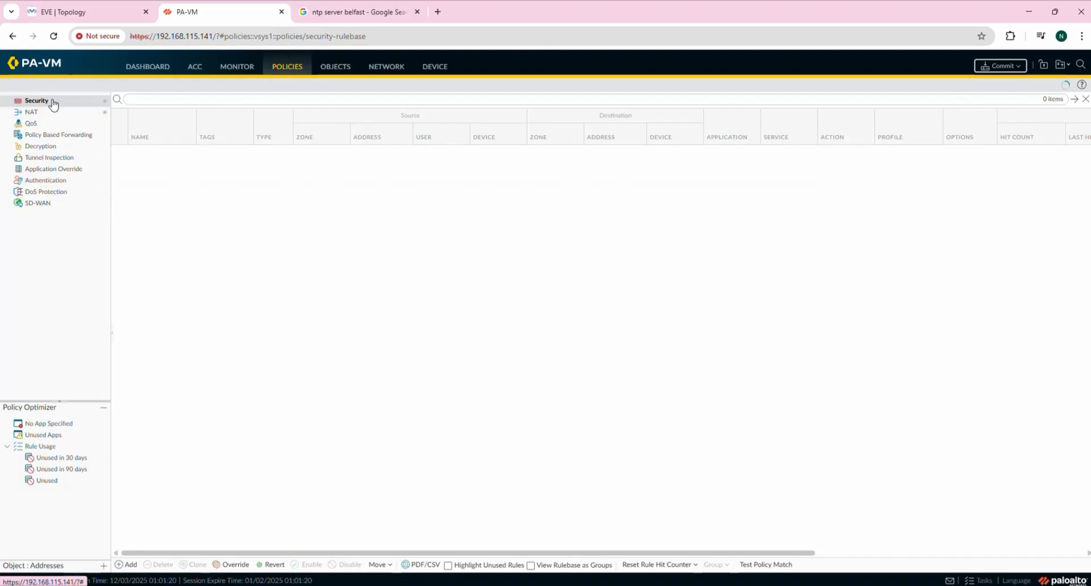
{"action": "left_click", "coordinate": [290, 70]}
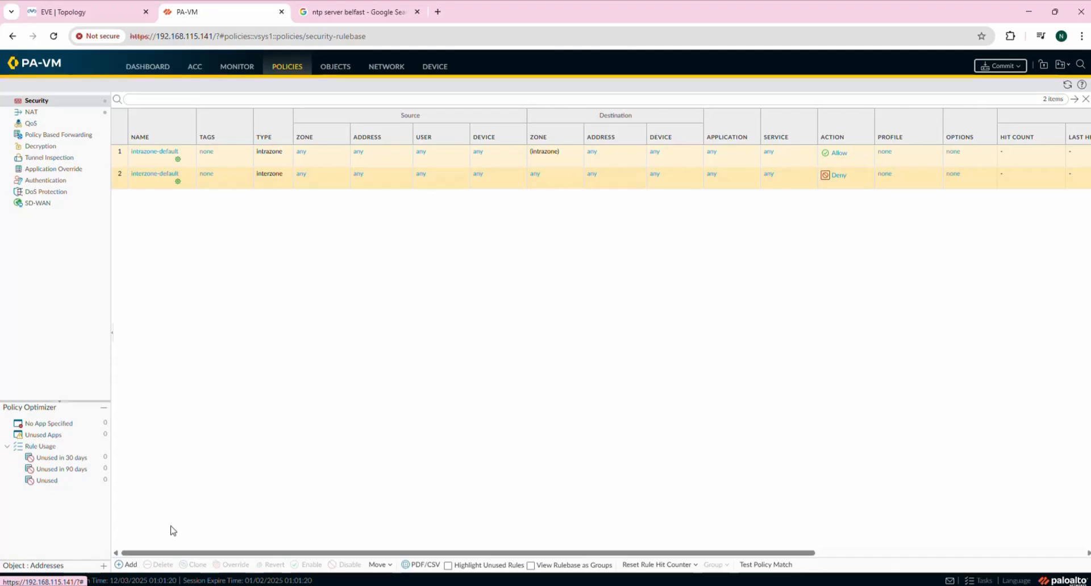
Add a new security rule named Trust_Untrust_P with rule type universal (default).
{"action": "left_click", "coordinate": [127, 566]}
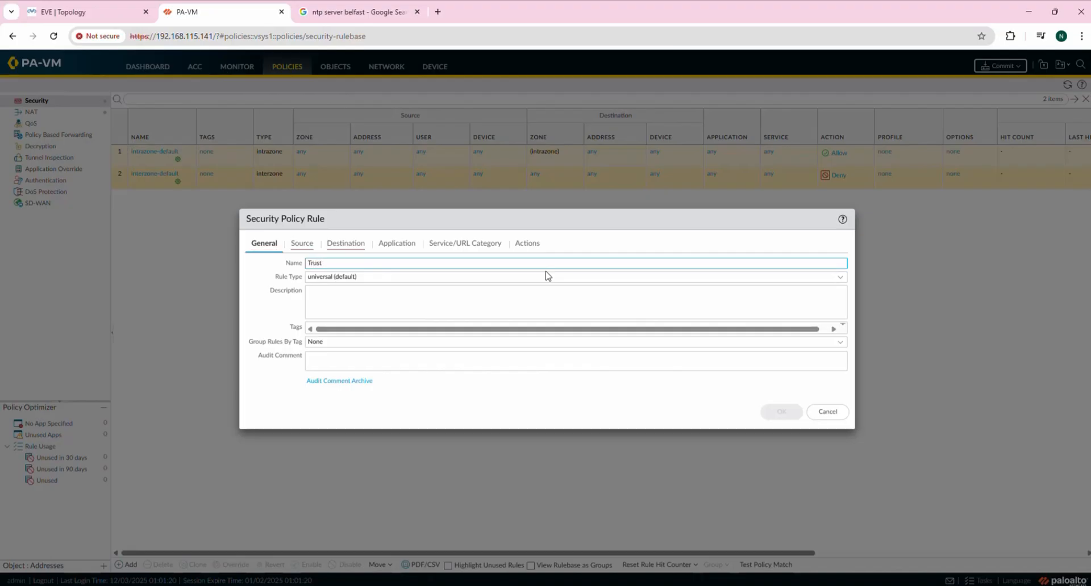
{"action": "type", "text": "_Untrust_P"}
{"action": "left_click", "coordinate": [397, 277]}
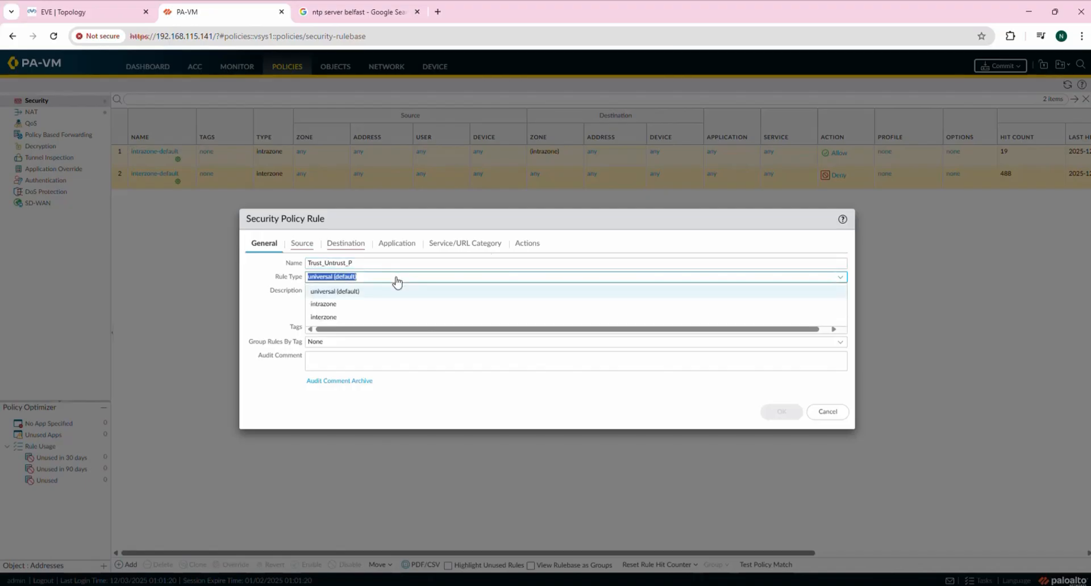
{"action": "left_click", "coordinate": [396, 278]}
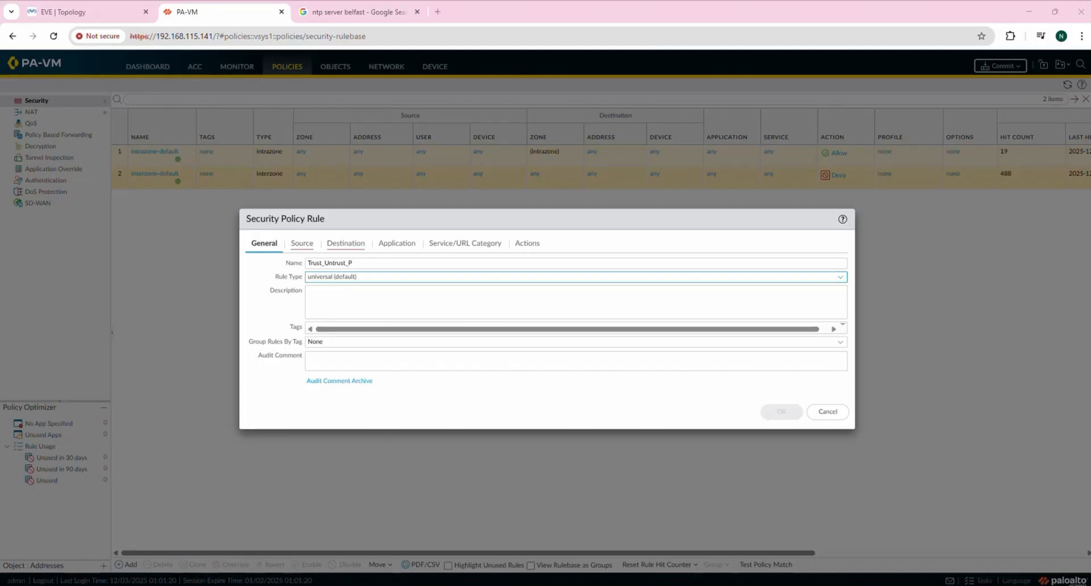
{"action": "left_click", "coordinate": [412, 278]}
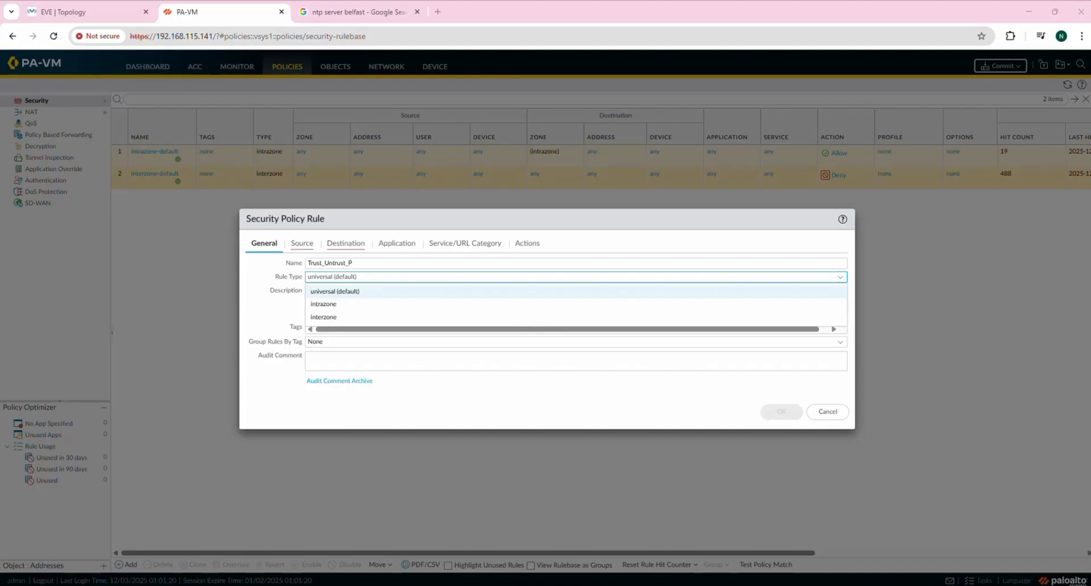
{"action": "left_click", "coordinate": [373, 292]}
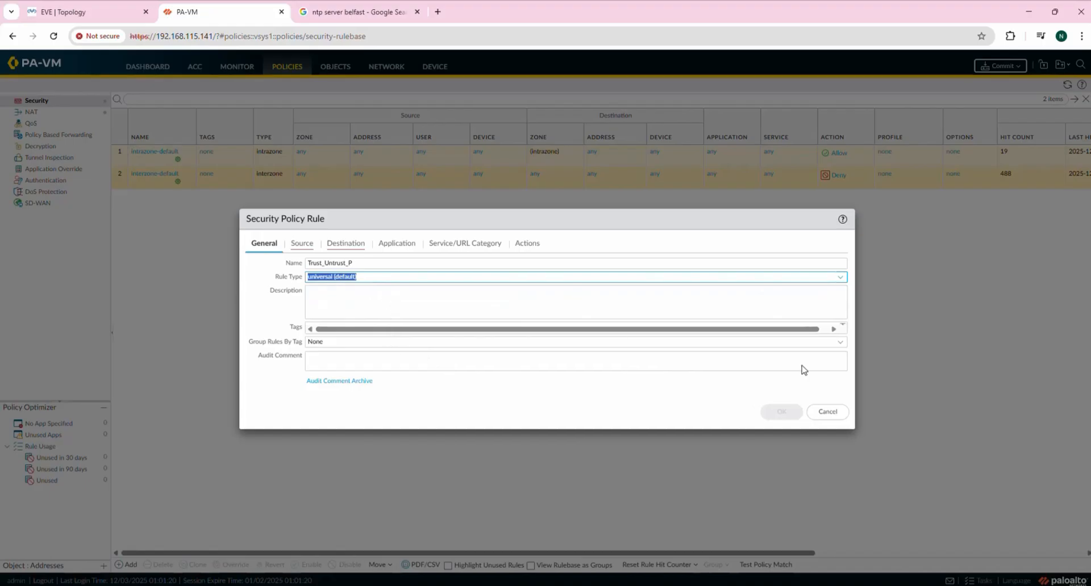
{"action": "left_click", "coordinate": [308, 248]}
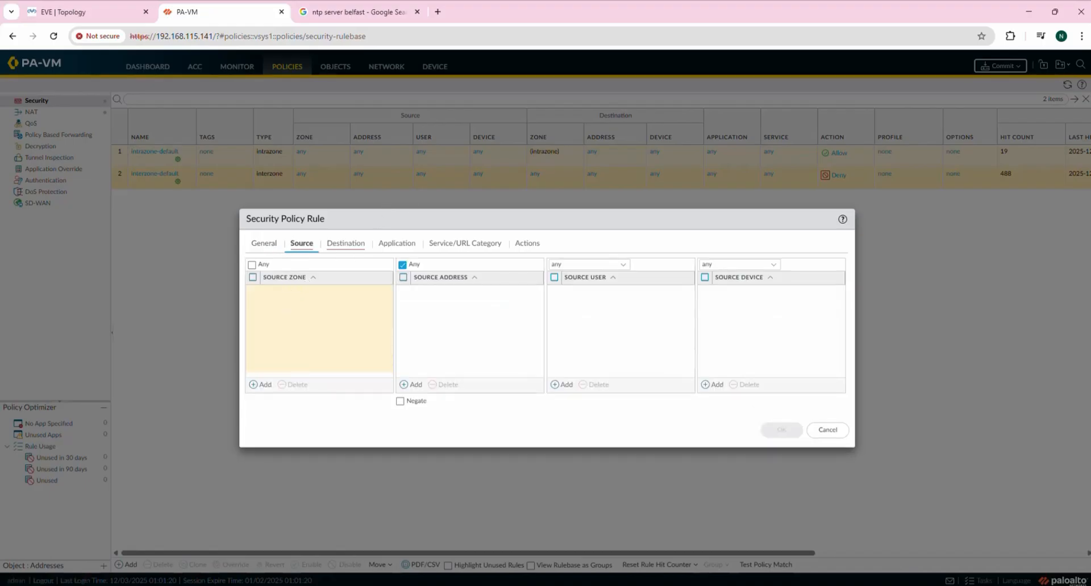
Add Trust as the rule's source zone, leaving source address as Any.
{"action": "left_click", "coordinate": [260, 387]}
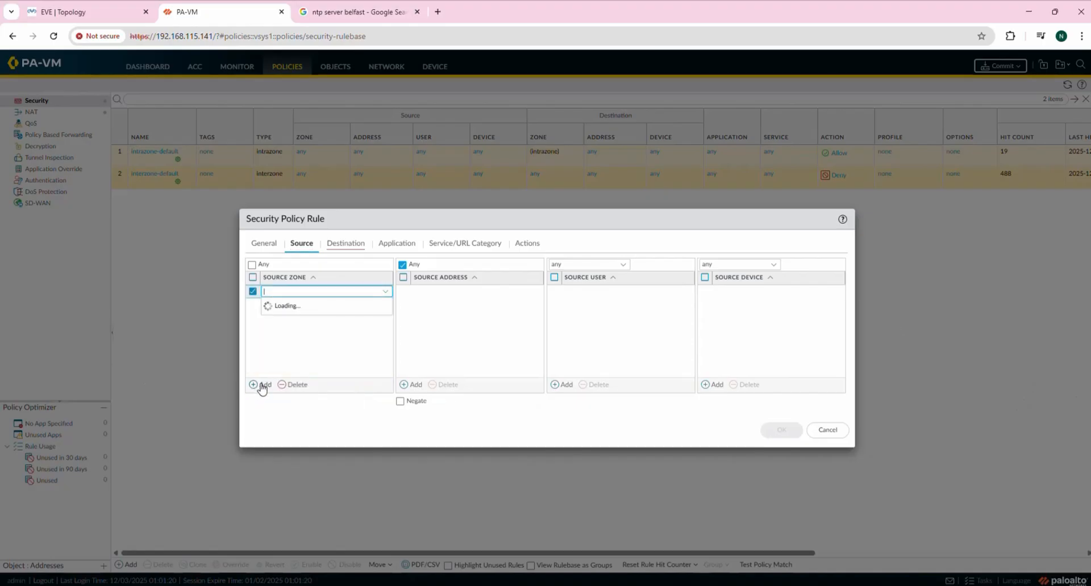
{"action": "left_click", "coordinate": [288, 306]}
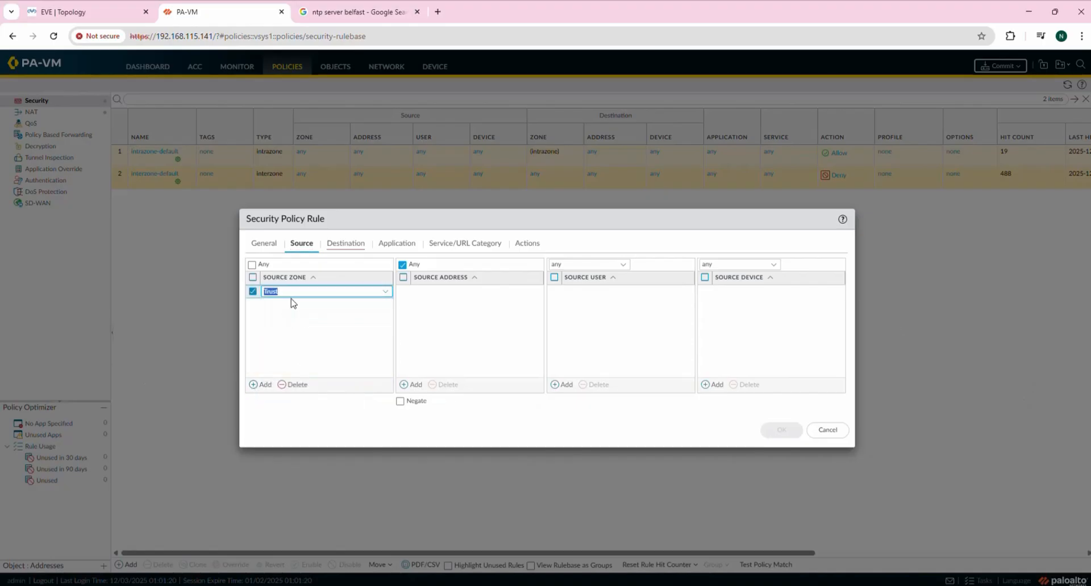
{"action": "left_click", "coordinate": [315, 349]}
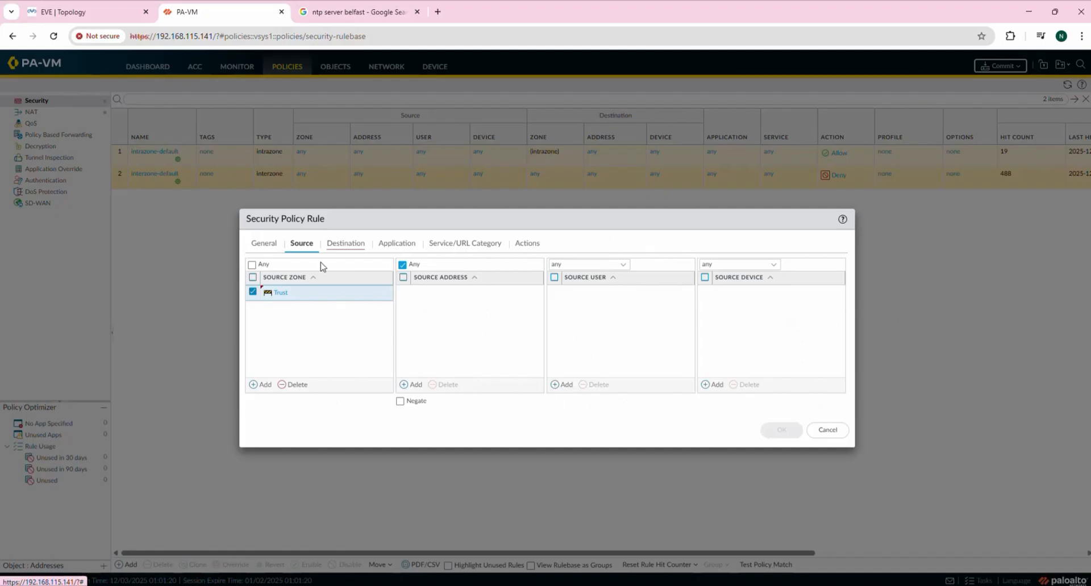
{"action": "mouse_move", "coordinate": [352, 225]}
{"action": "left_mouse_down"}
{"action": "mouse_move", "coordinate": [484, 226]}
{"action": "mouse_move", "coordinate": [365, 217]}
{"action": "left_mouse_up"}
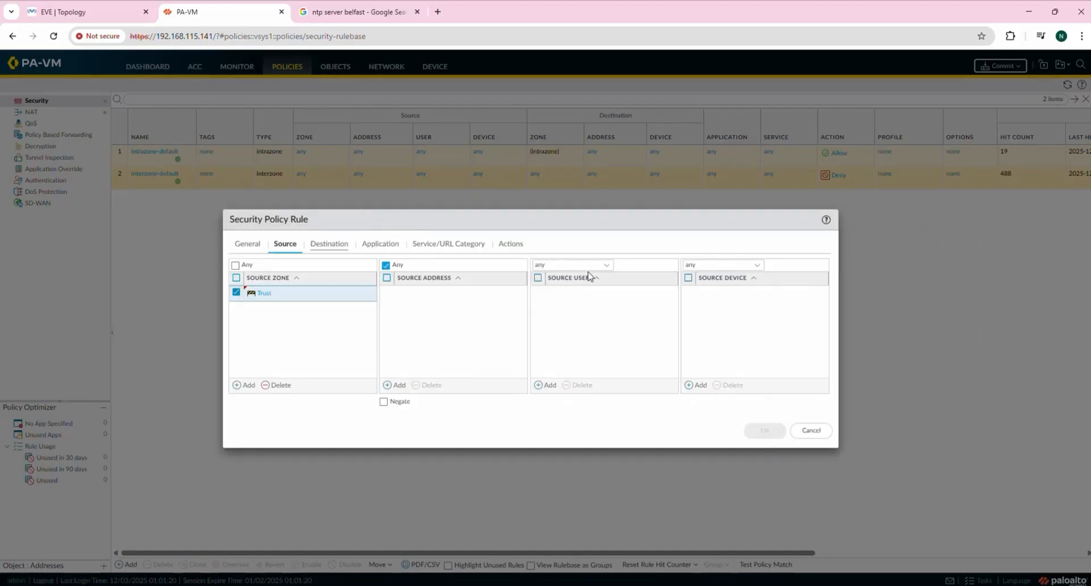
Add Untrust as the destination zone and keep the application set to Any.
{"action": "left_click", "coordinate": [329, 245]}
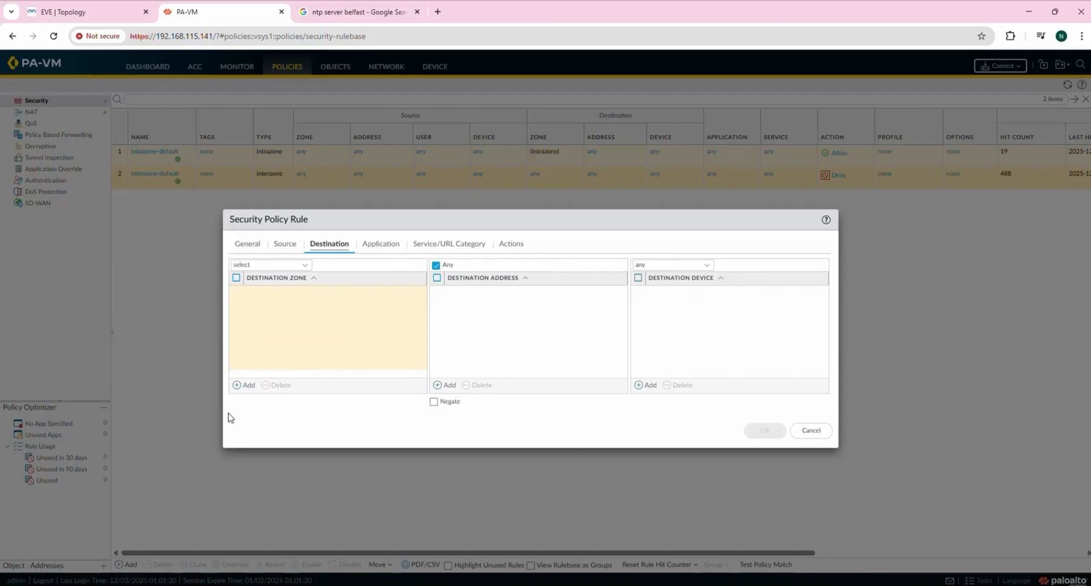
{"action": "left_click", "coordinate": [237, 386]}
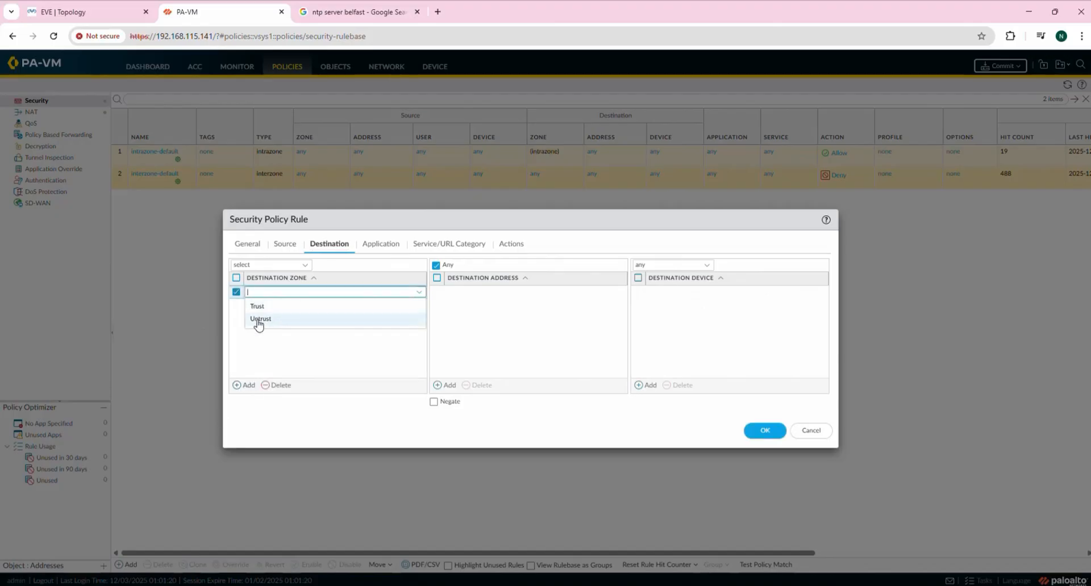
{"action": "left_click", "coordinate": [271, 320]}
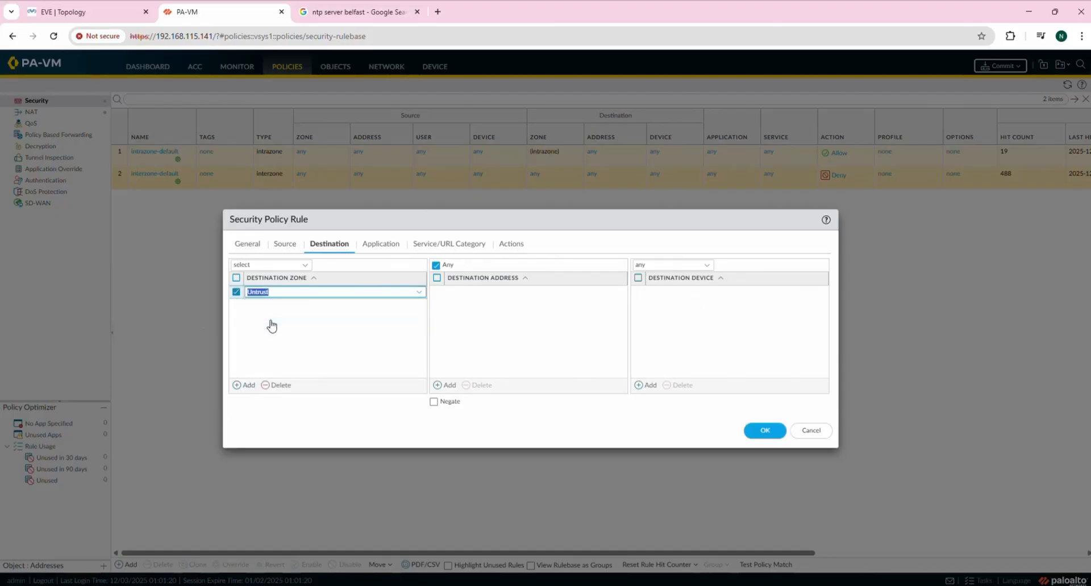
{"action": "left_click", "coordinate": [375, 246]}
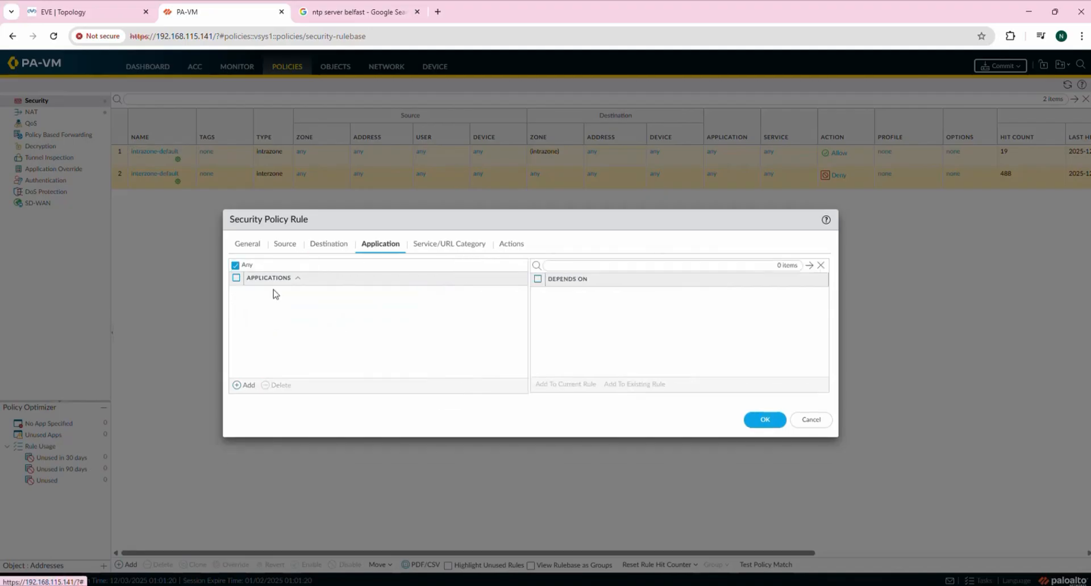
{"action": "left_click", "coordinate": [236, 265]}
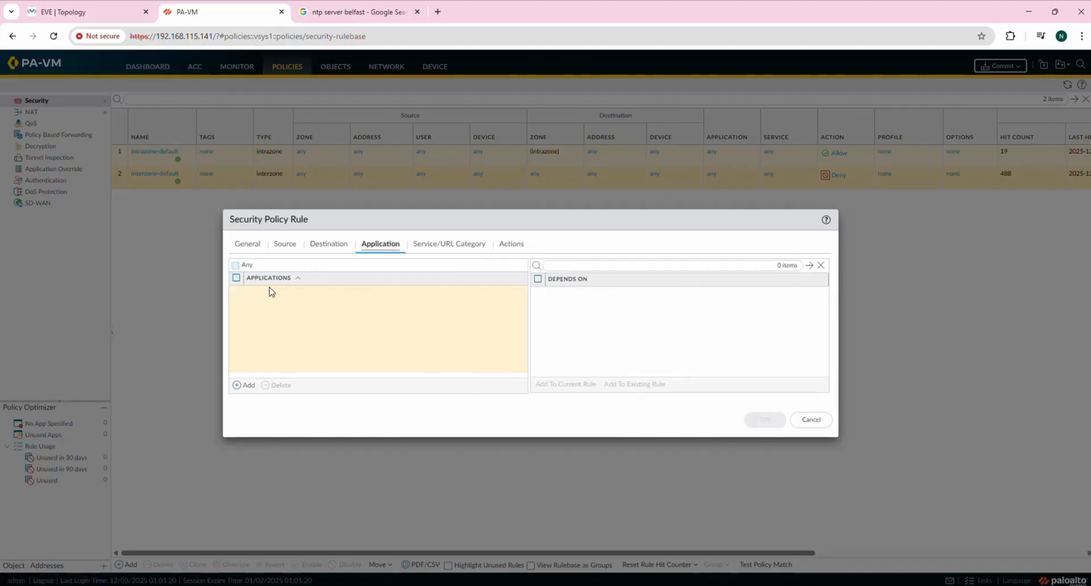
{"action": "left_click", "coordinate": [235, 266]}
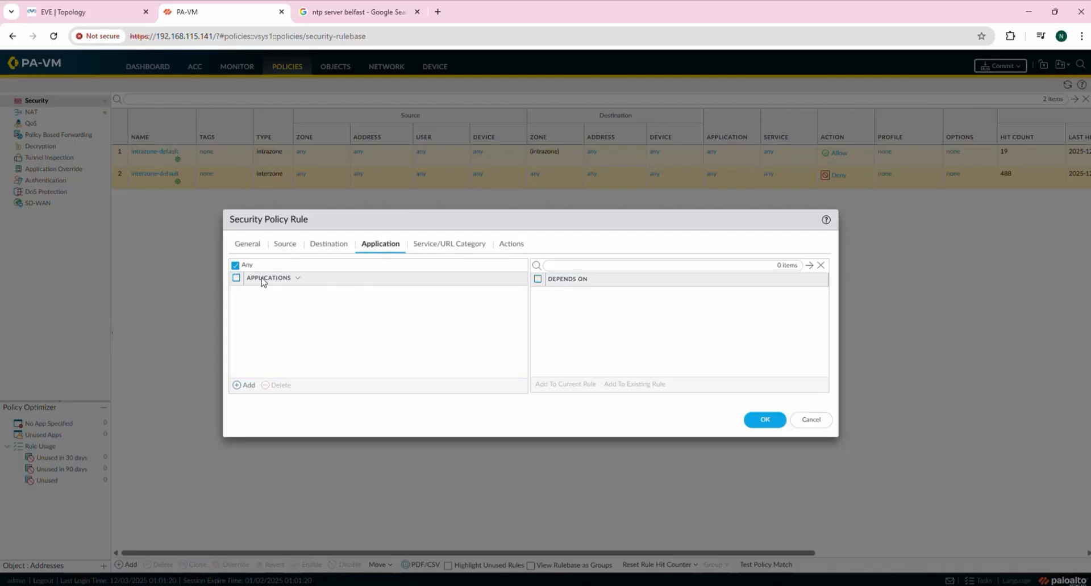
{"action": "left_click", "coordinate": [235, 266]}
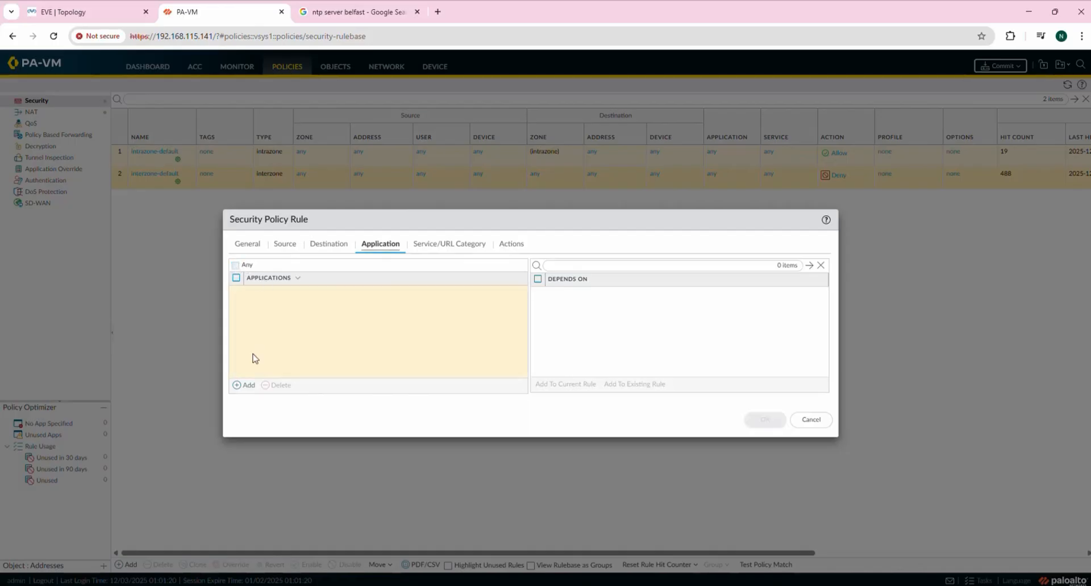
{"action": "left_click", "coordinate": [245, 386]}
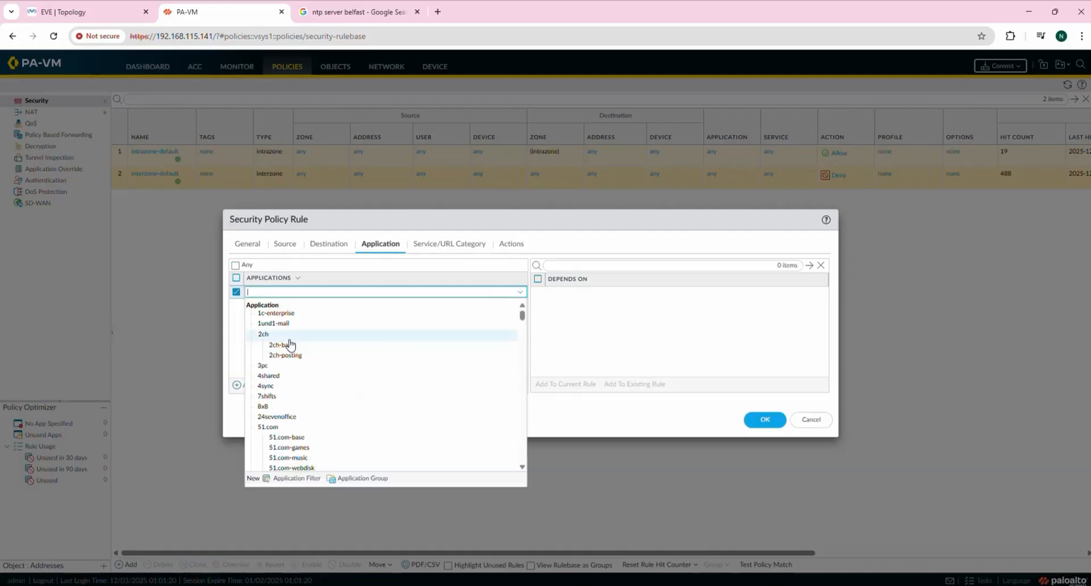
{"action": "scroll", "coordinate": [324, 451], "scroll_direction": "down", "scroll_amount": 5}
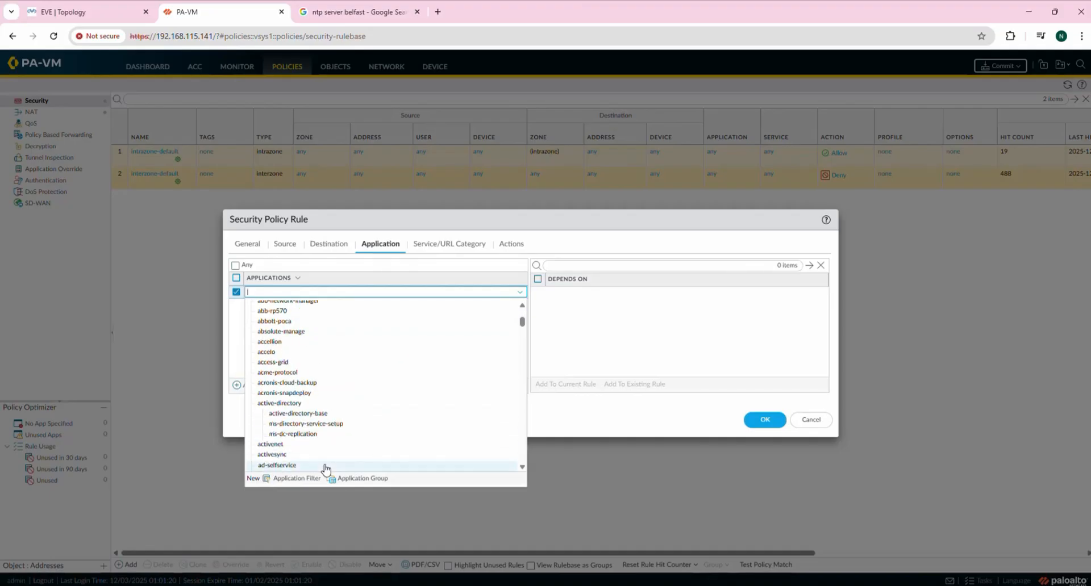
{"action": "left_click", "coordinate": [232, 331]}
{"action": "left_click", "coordinate": [236, 265]}
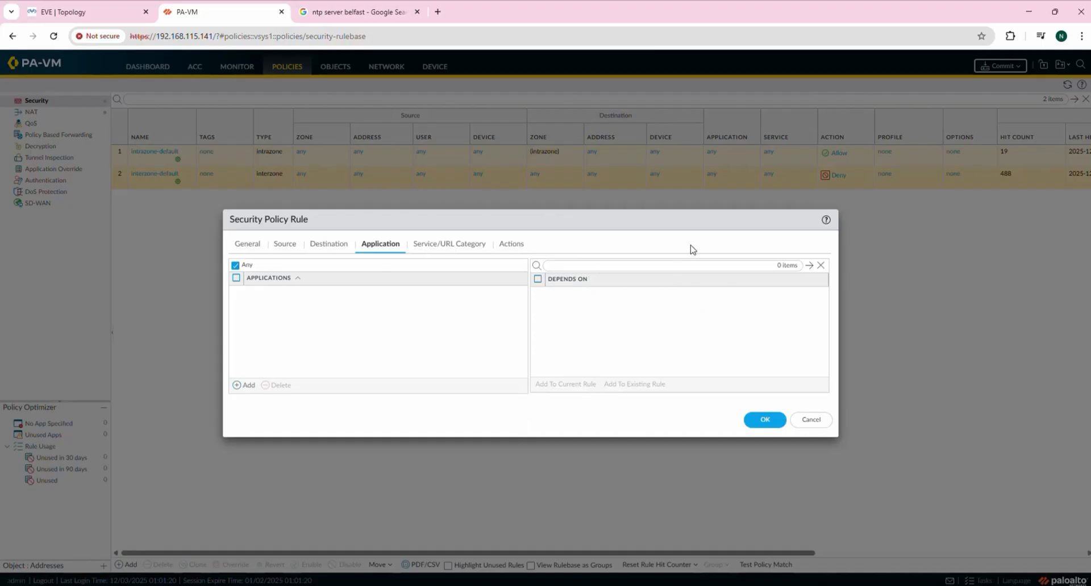
Keep service application-default and action Allow, then save the rule with OK.
{"action": "left_click", "coordinate": [455, 246]}
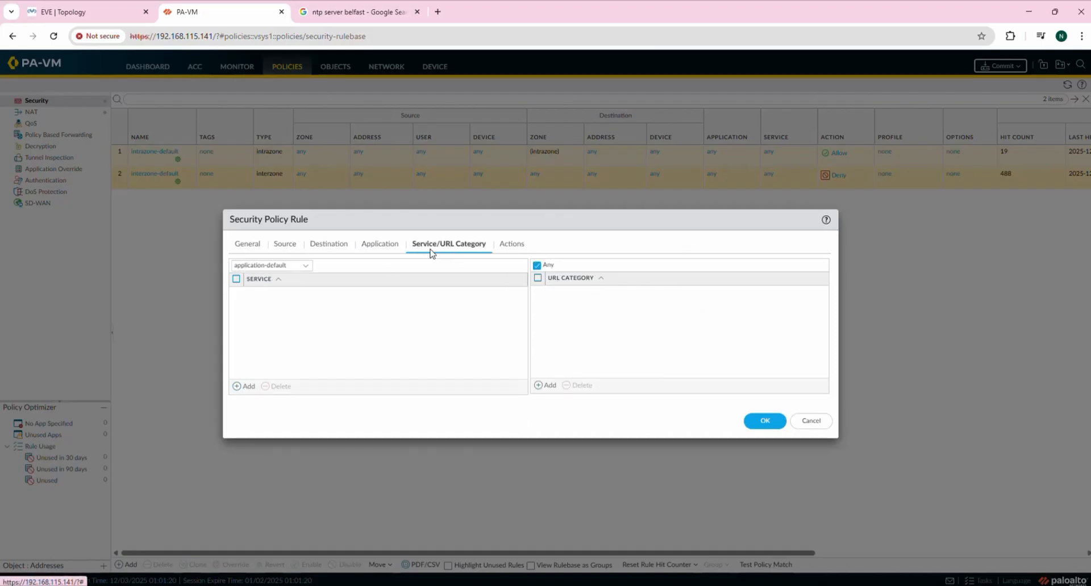
{"action": "left_click", "coordinate": [385, 247]}
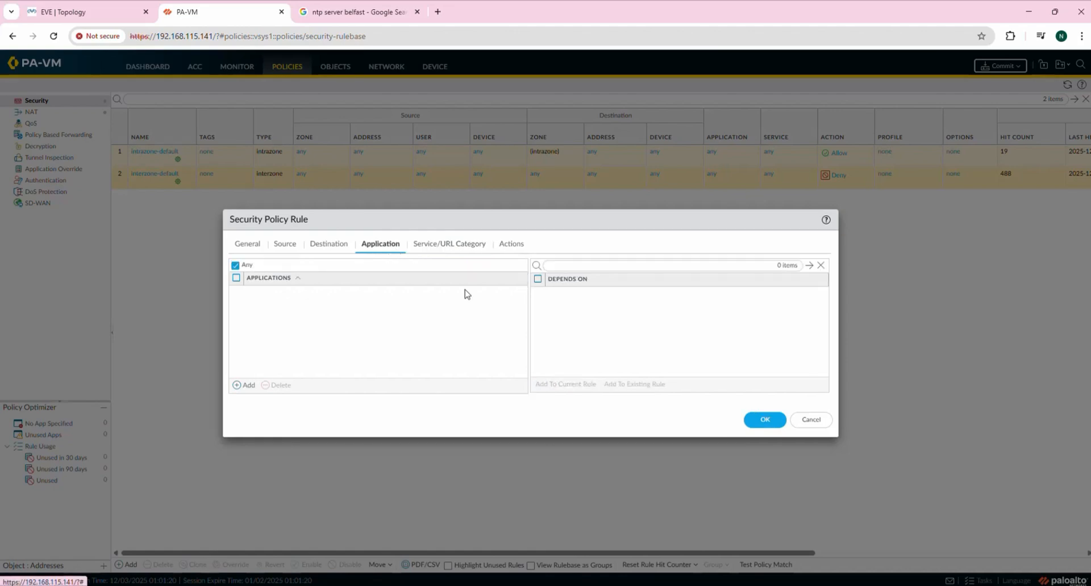
{"action": "left_click", "coordinate": [426, 243]}
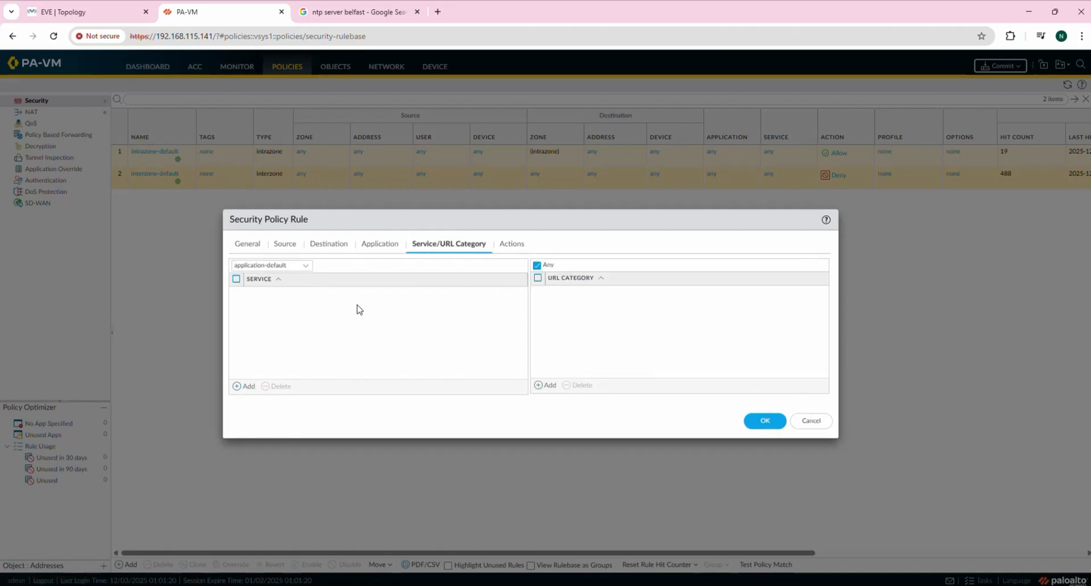
{"action": "left_click", "coordinate": [307, 268]}
{"action": "left_click", "coordinate": [307, 268]}
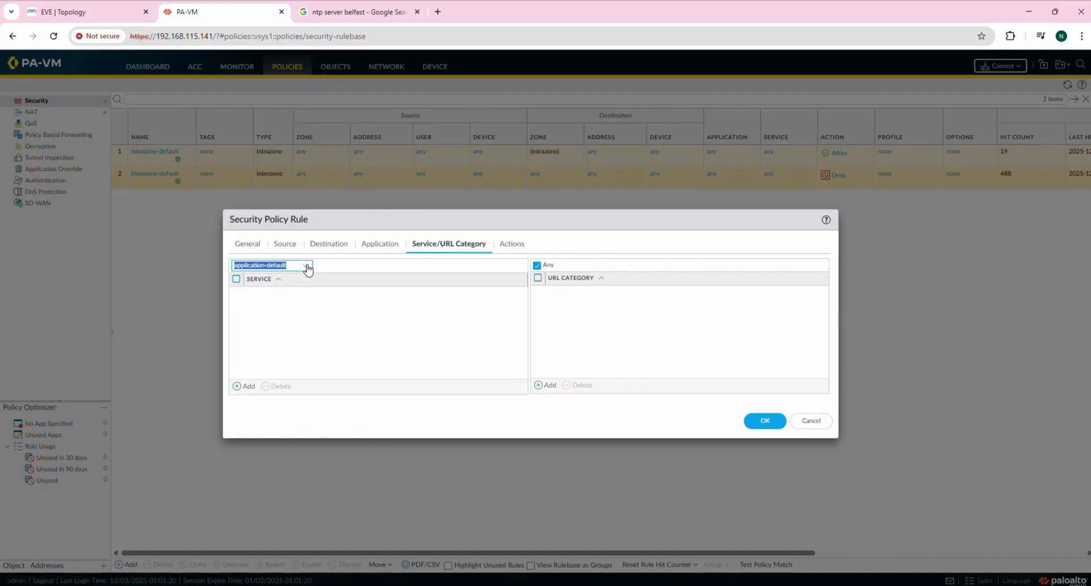
{"action": "left_click", "coordinate": [513, 246]}
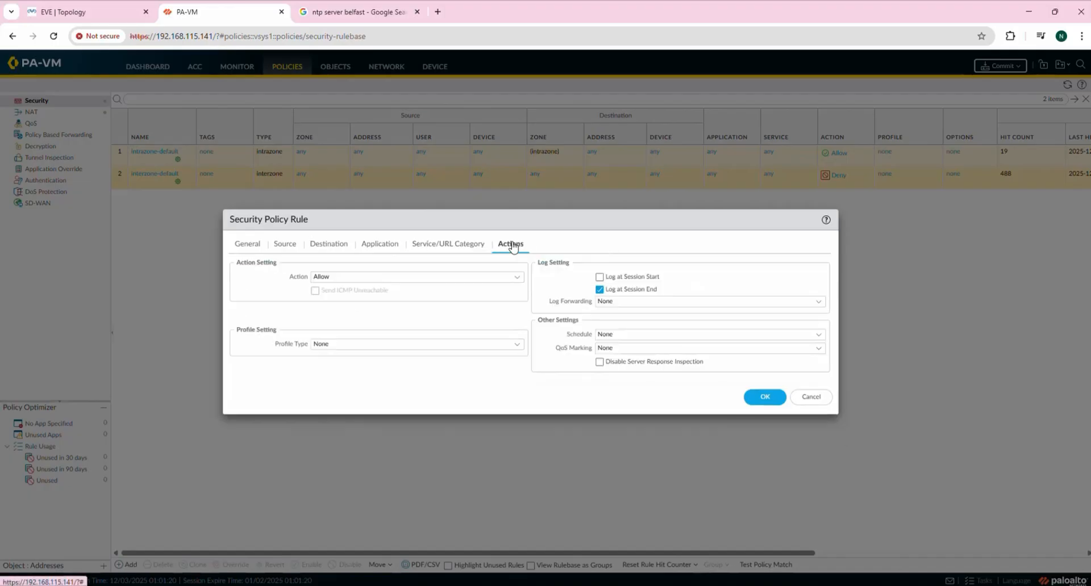
{"action": "left_click", "coordinate": [452, 247]}
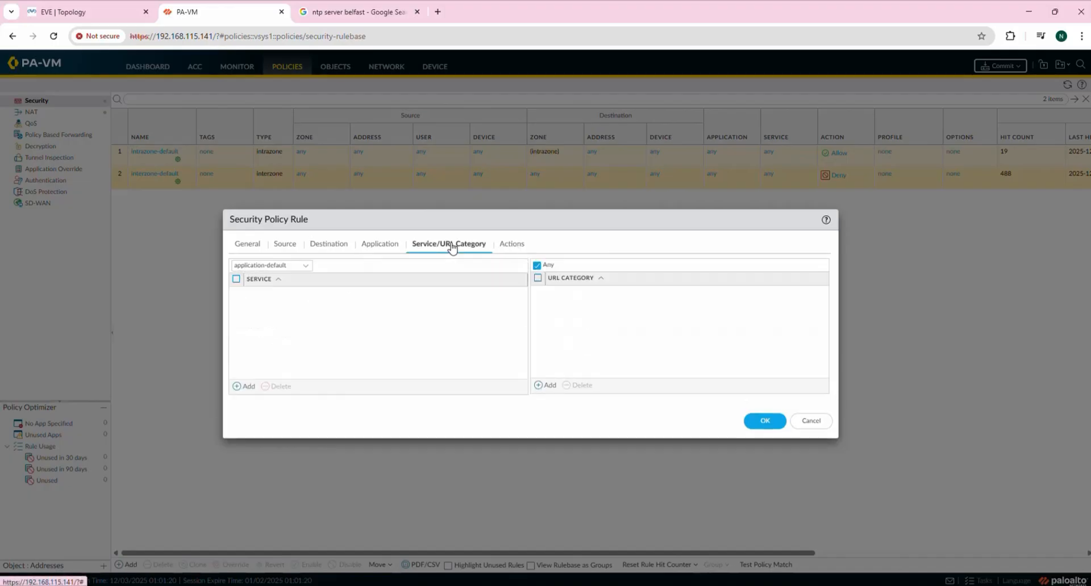
{"action": "left_click", "coordinate": [509, 247]}
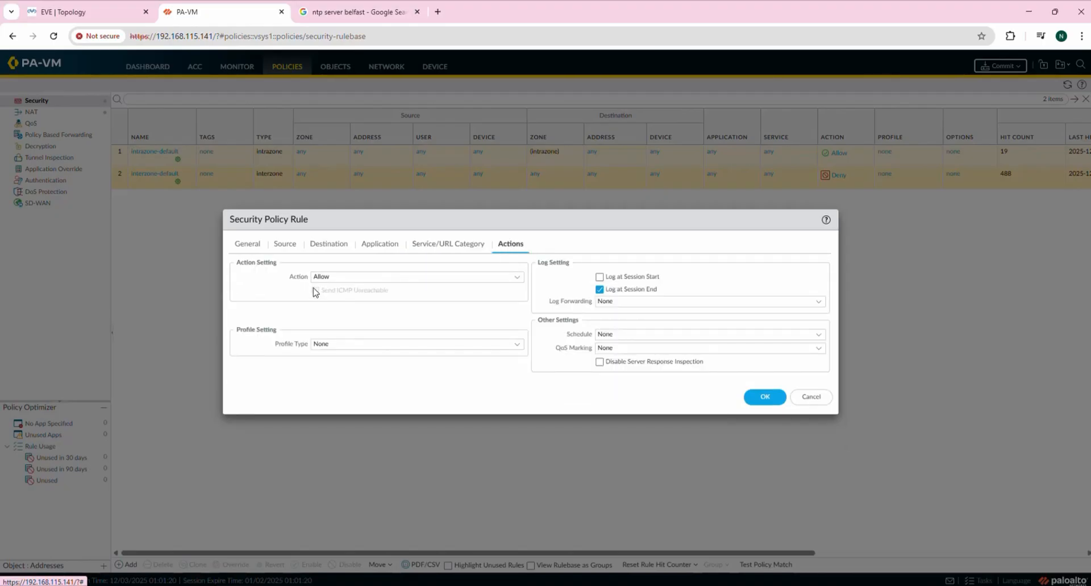
{"action": "left_click", "coordinate": [521, 281]}
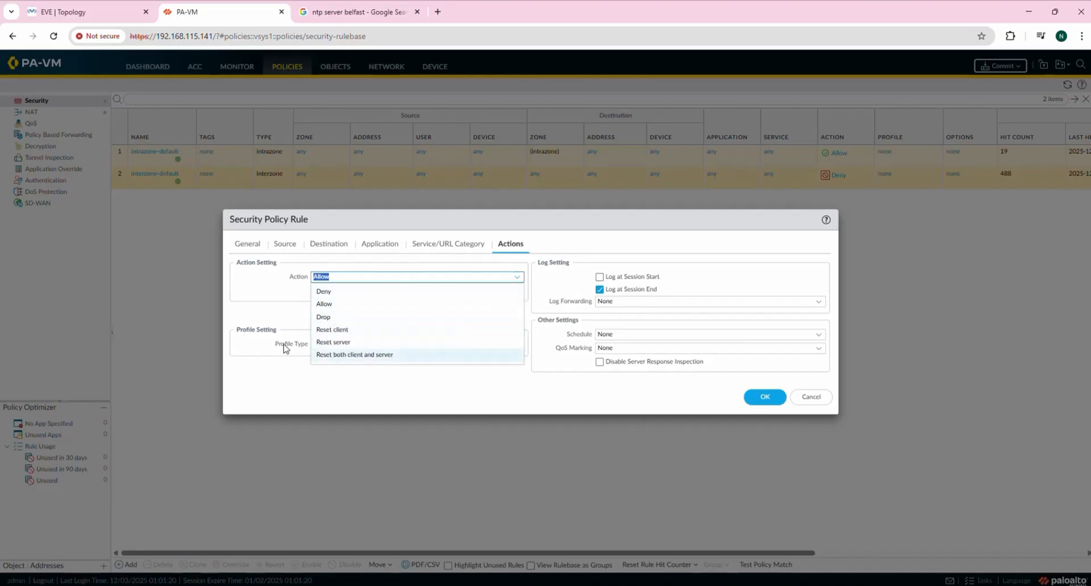
{"action": "left_click", "coordinate": [287, 296]}
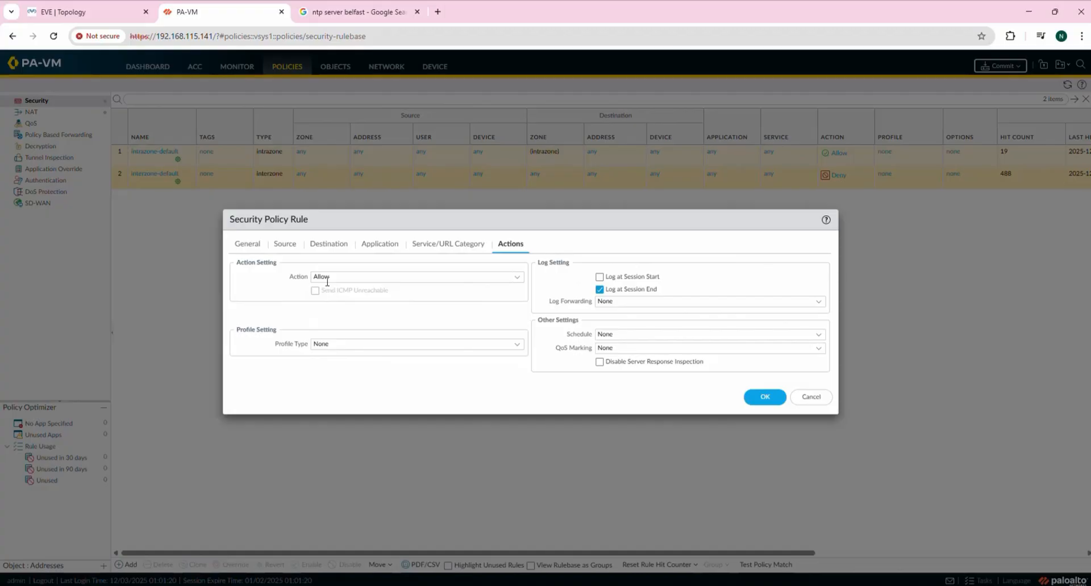
{"action": "left_click", "coordinate": [764, 398]}
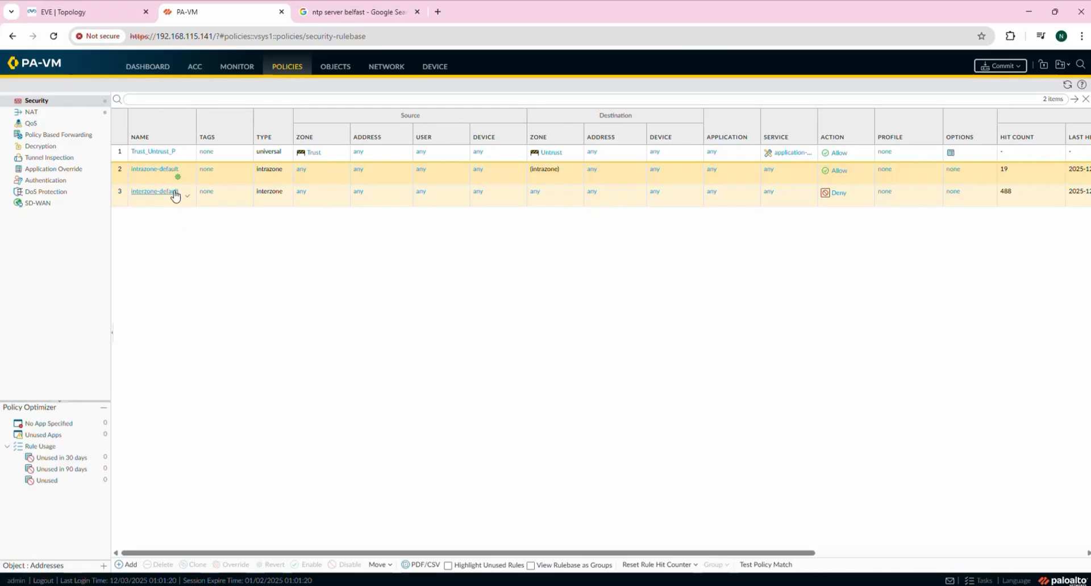
{"action": "left_click", "coordinate": [155, 151]}
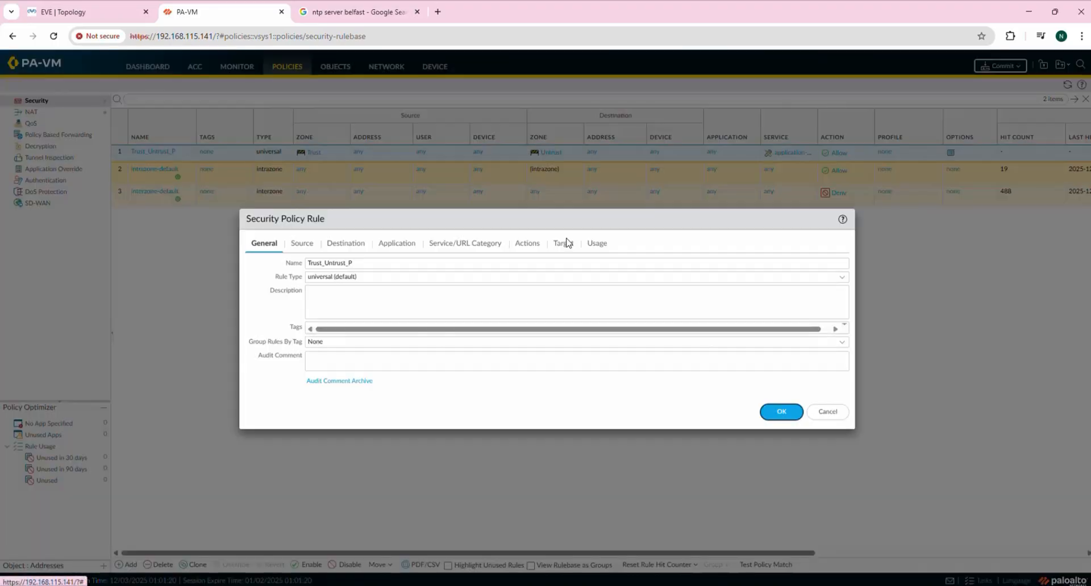
{"action": "left_click", "coordinate": [408, 246]}
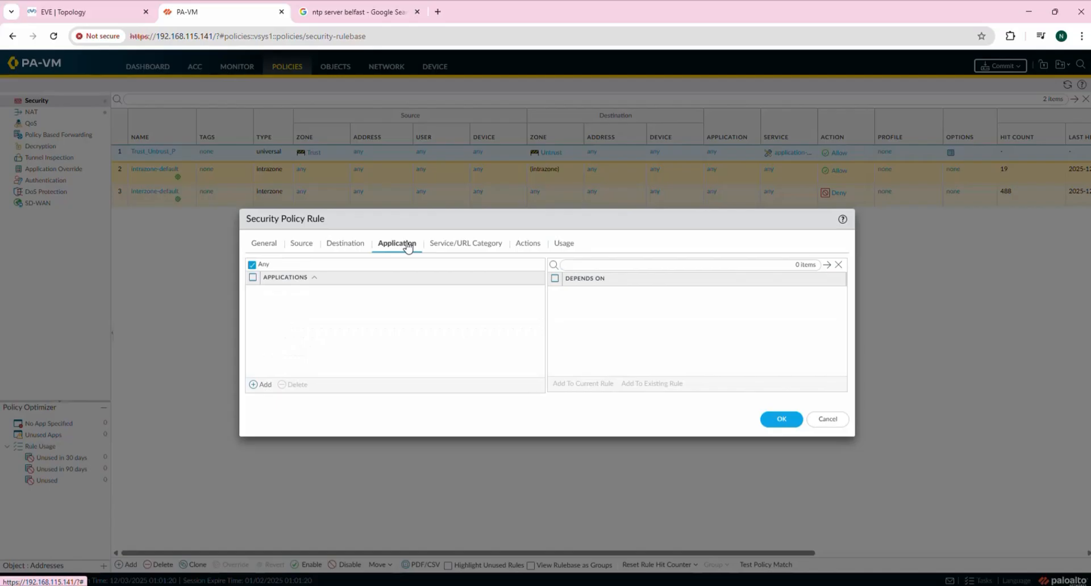
{"action": "left_click", "coordinate": [347, 244]}
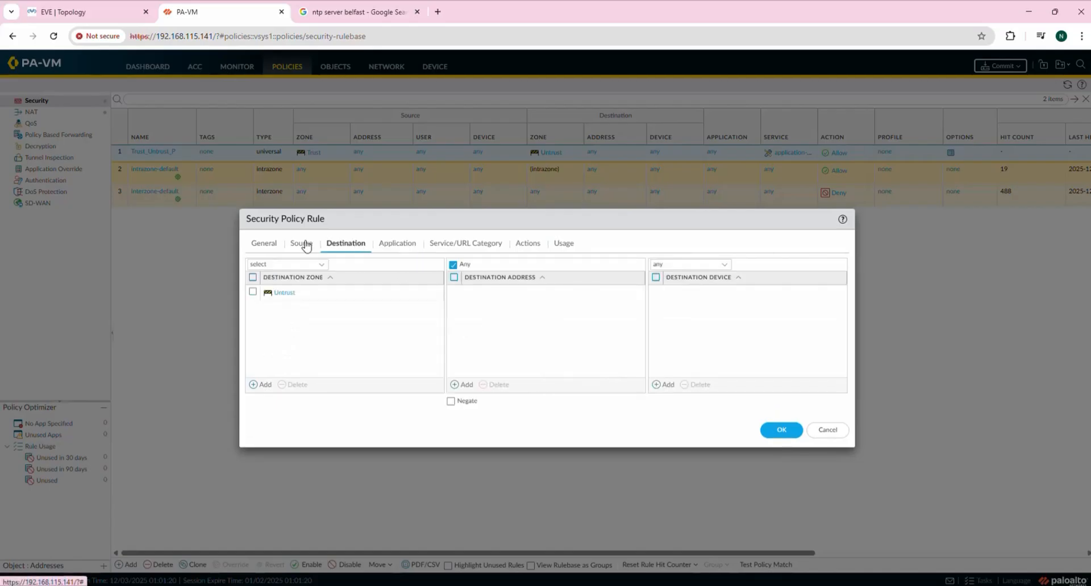
{"action": "left_click", "coordinate": [301, 246]}
{"action": "left_click", "coordinate": [256, 246]}
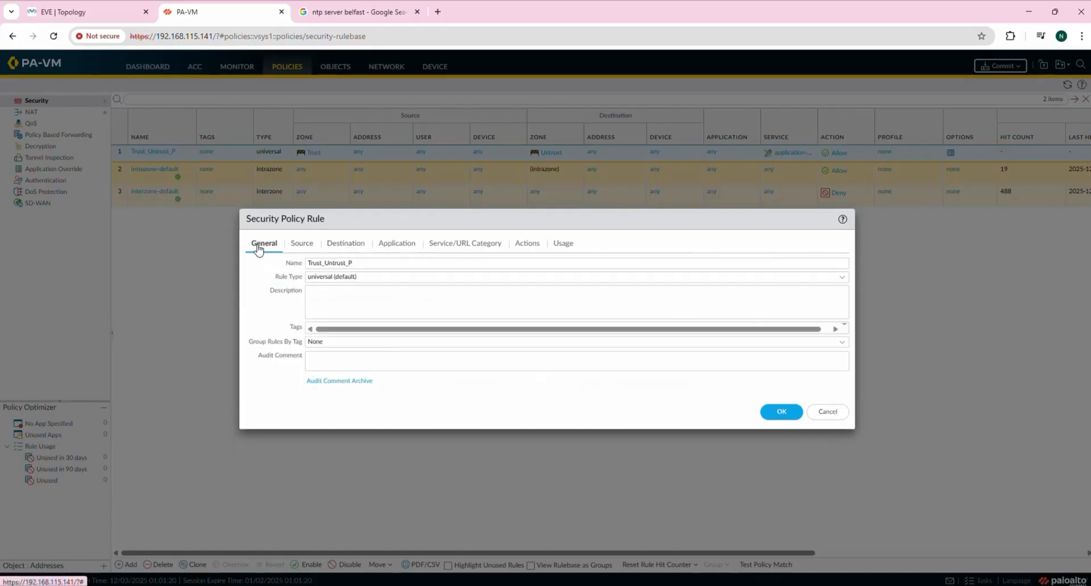
{"action": "left_click", "coordinate": [487, 247]}
{"action": "left_click", "coordinate": [530, 246]}
{"action": "left_click", "coordinate": [564, 244]}
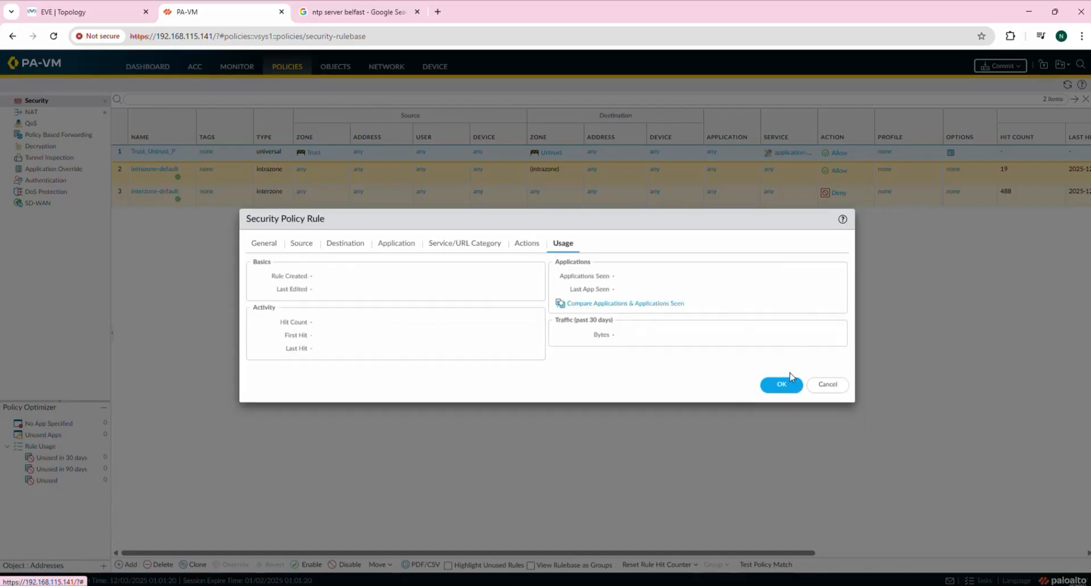
{"action": "left_click", "coordinate": [833, 386]}
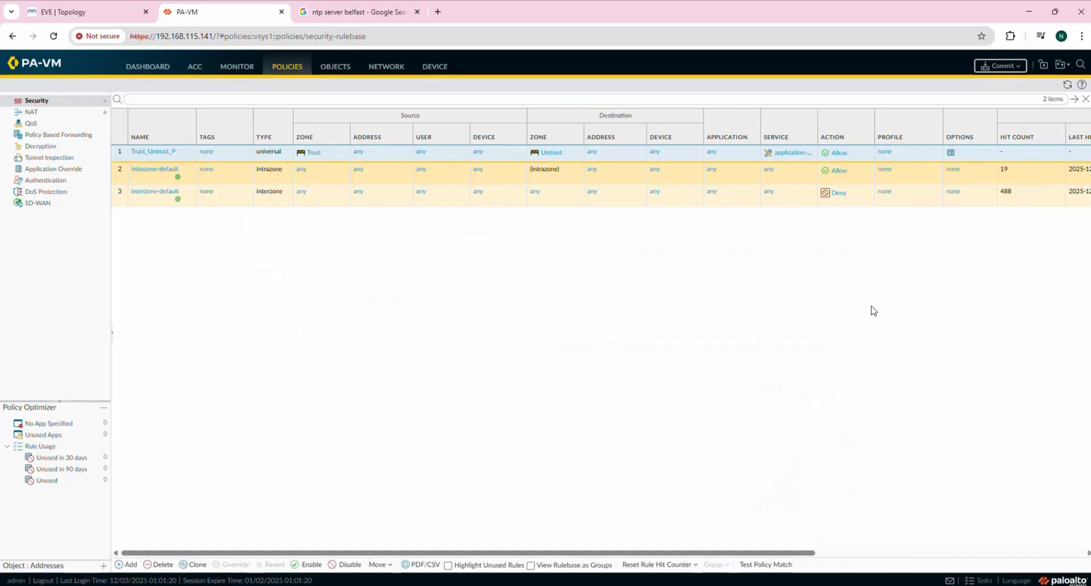
{"action": "mouse_move", "coordinate": [667, 584]}
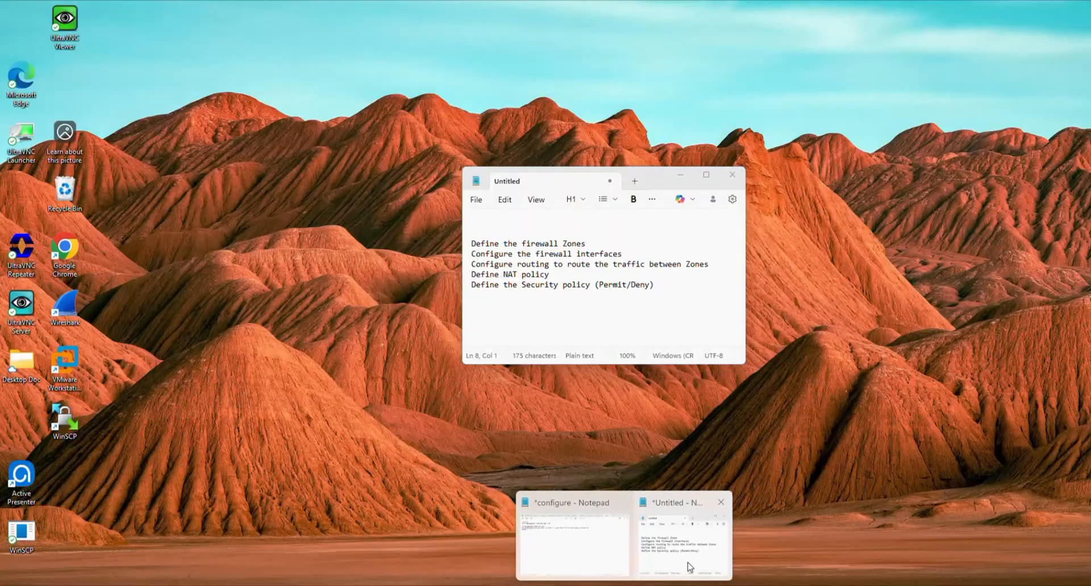
{"action": "left_click", "coordinate": [685, 568]}
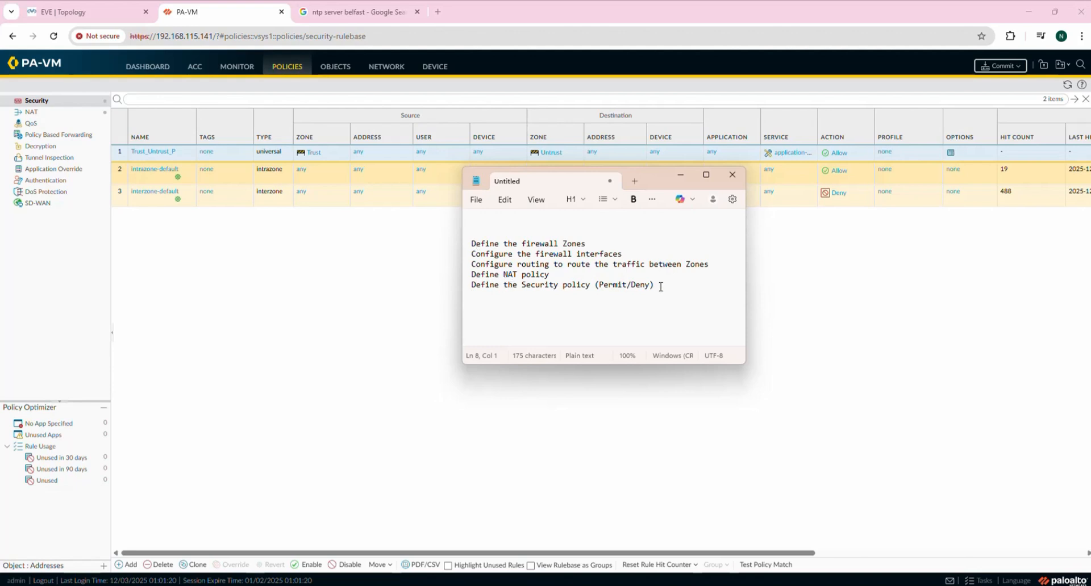
{"action": "left_click", "coordinate": [681, 175]}
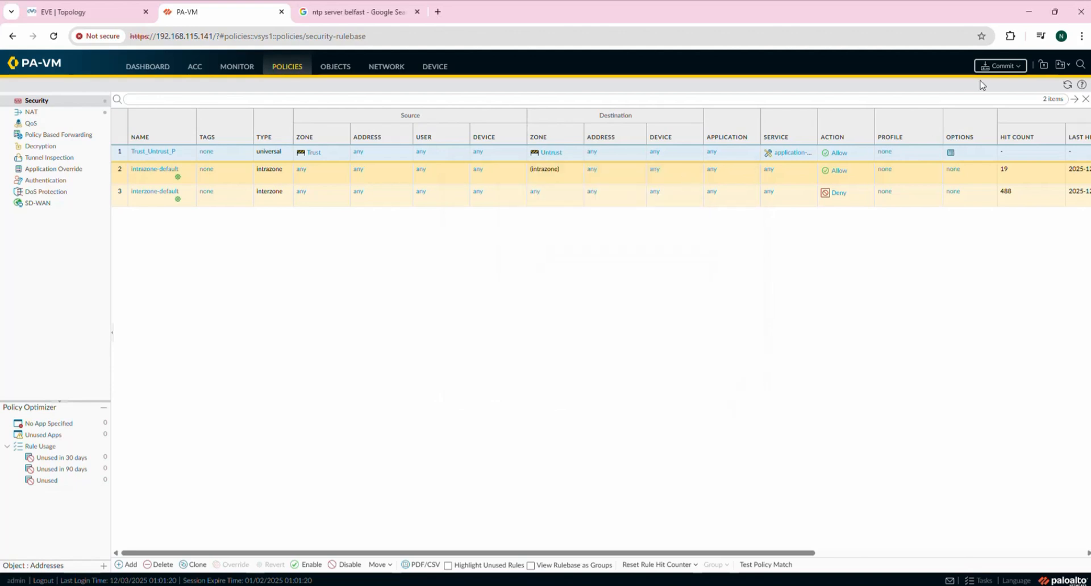
Commit the configuration so Trust_Untrust_P becomes active, showing 10 hits.
{"action": "left_click", "coordinate": [1006, 67]}
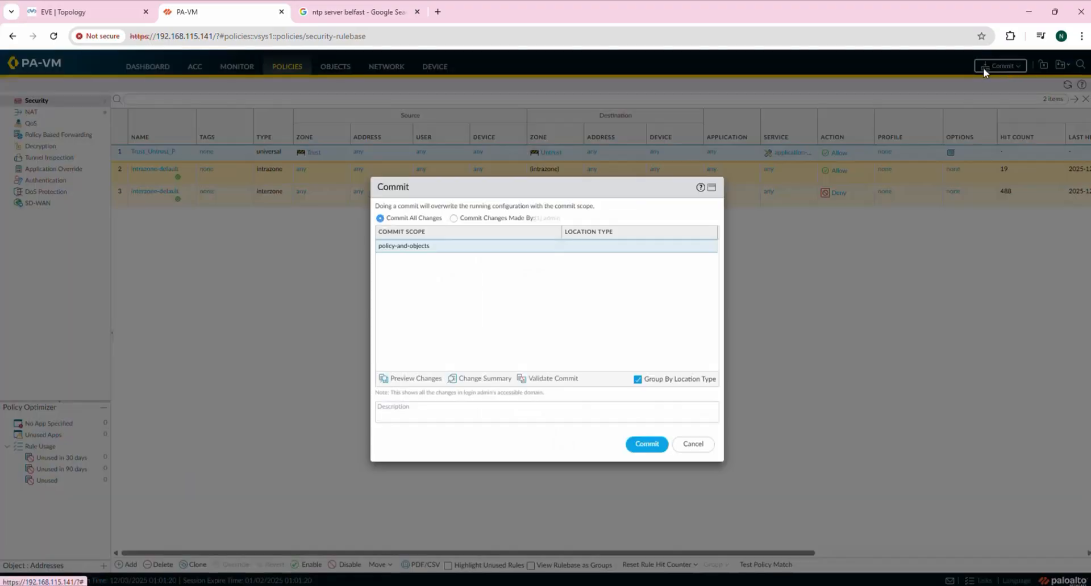
{"action": "left_click", "coordinate": [646, 446]}
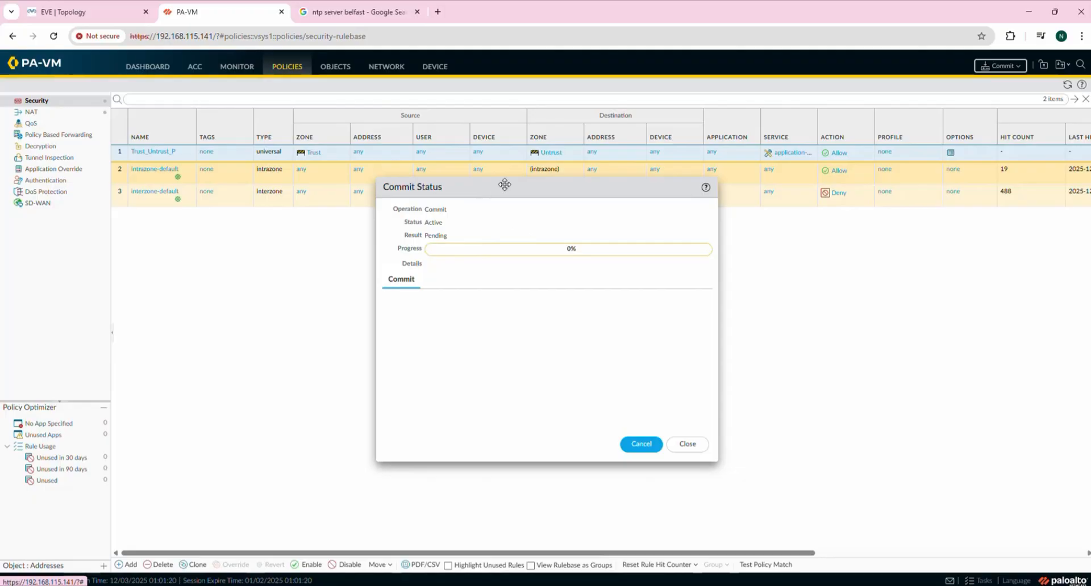
{"action": "left_click_drag", "start_coordinate": [504, 183], "coordinate": [425, 187]}
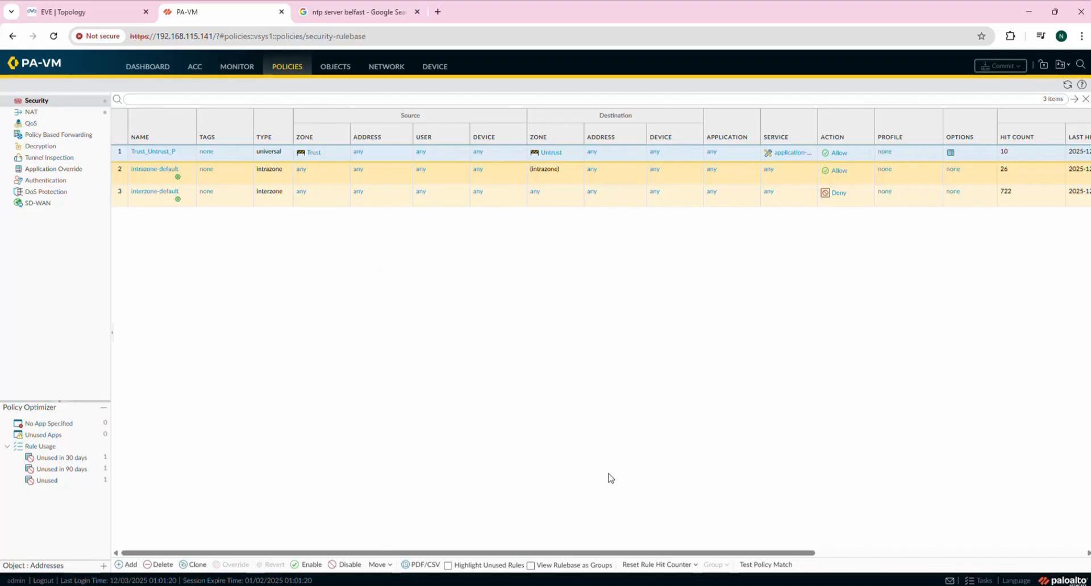
{"action": "left_click", "coordinate": [106, 7]}
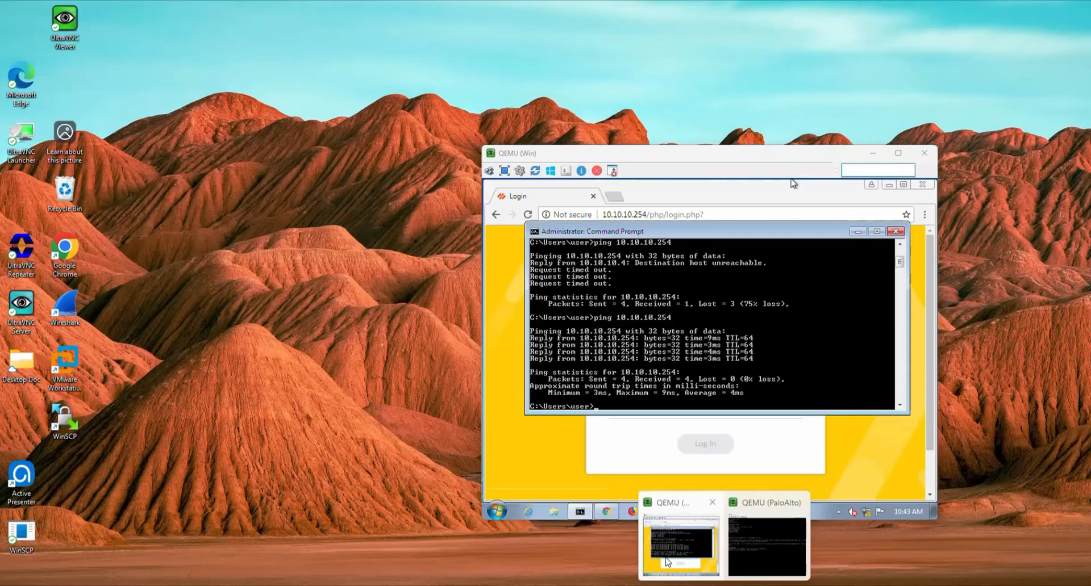
On the Win host, open Google in a new Chrome tab and search for yahoo.
{"action": "left_click", "coordinate": [681, 547]}
{"action": "left_click", "coordinate": [614, 197]}
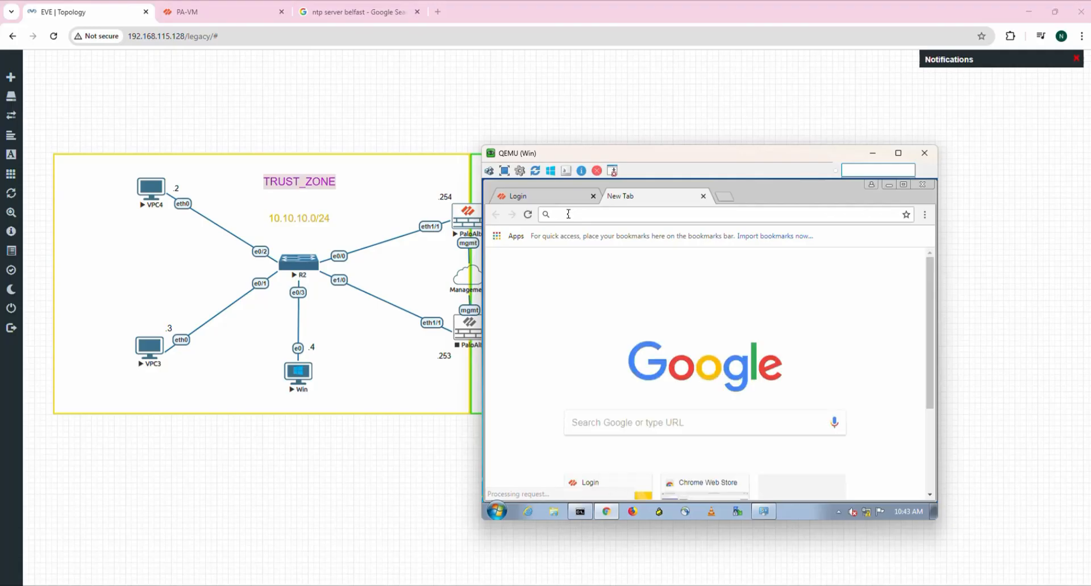
{"action": "type", "text": "google"}
{"action": "key", "text": "Return"}
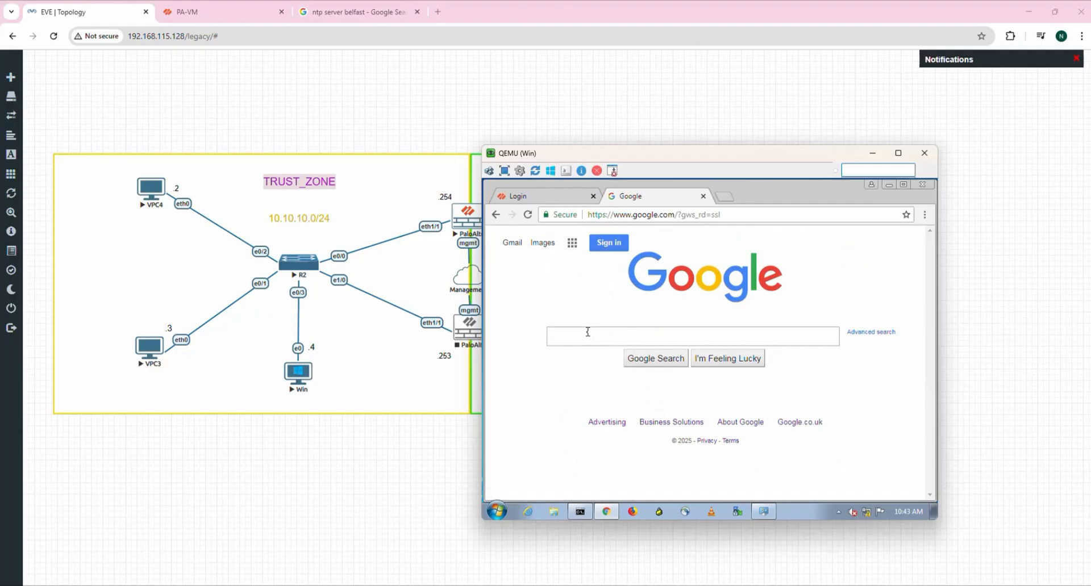
{"action": "key", "text": "BackSpace"}
{"action": "type", "text": "yahoo"}
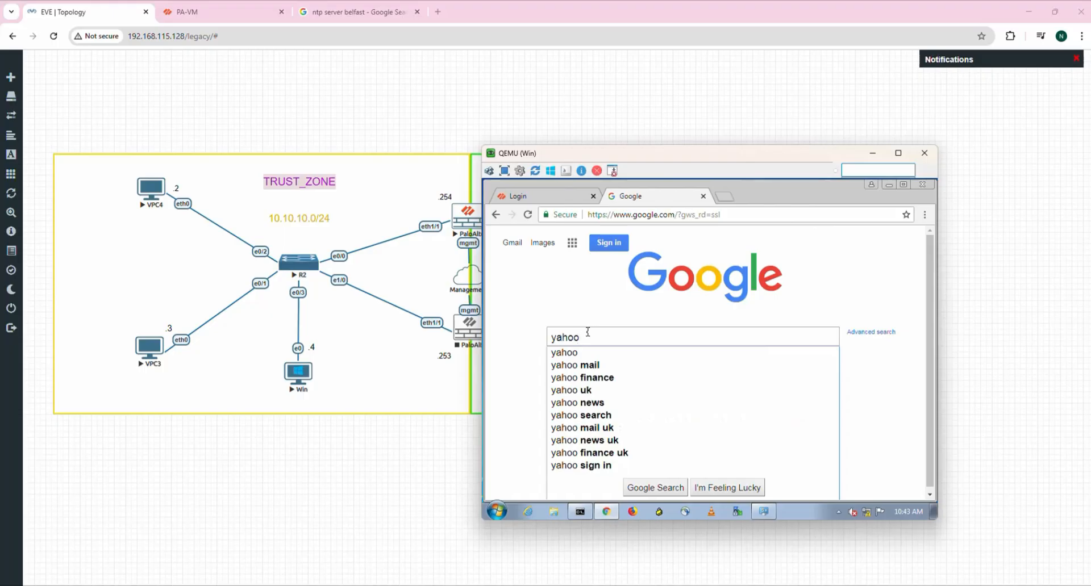
{"action": "left_click", "coordinate": [570, 354]}
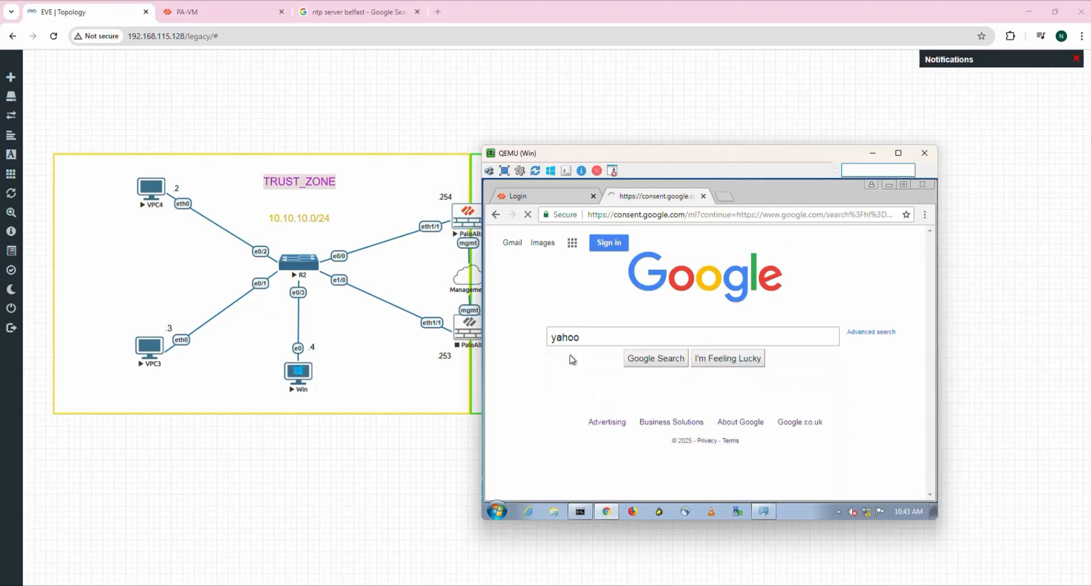
{"action": "scroll", "coordinate": [635, 386], "scroll_direction": "down", "scroll_amount": 5}
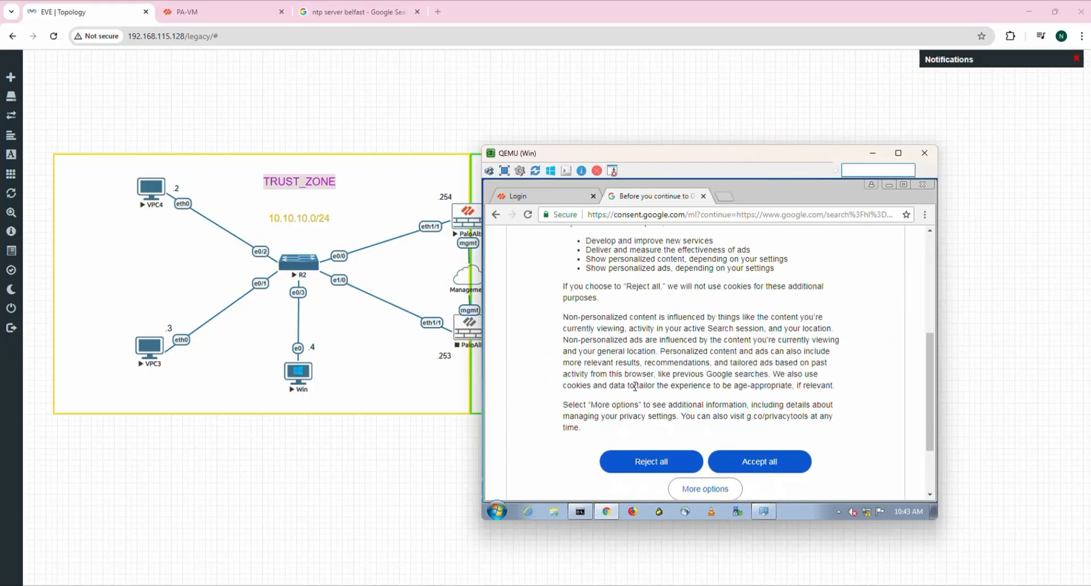
{"action": "scroll", "coordinate": [775, 446], "scroll_direction": "up", "scroll_amount": 4}
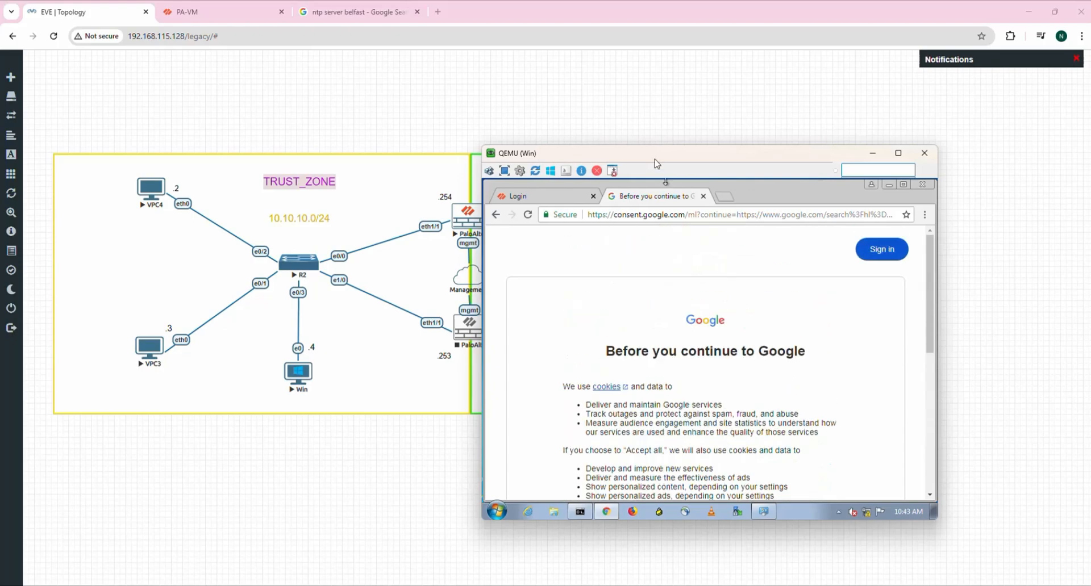
Minimize the Win host's browser and console to show the topology.
{"action": "left_click", "coordinate": [725, 199]}
{"action": "left_click", "coordinate": [890, 185]}
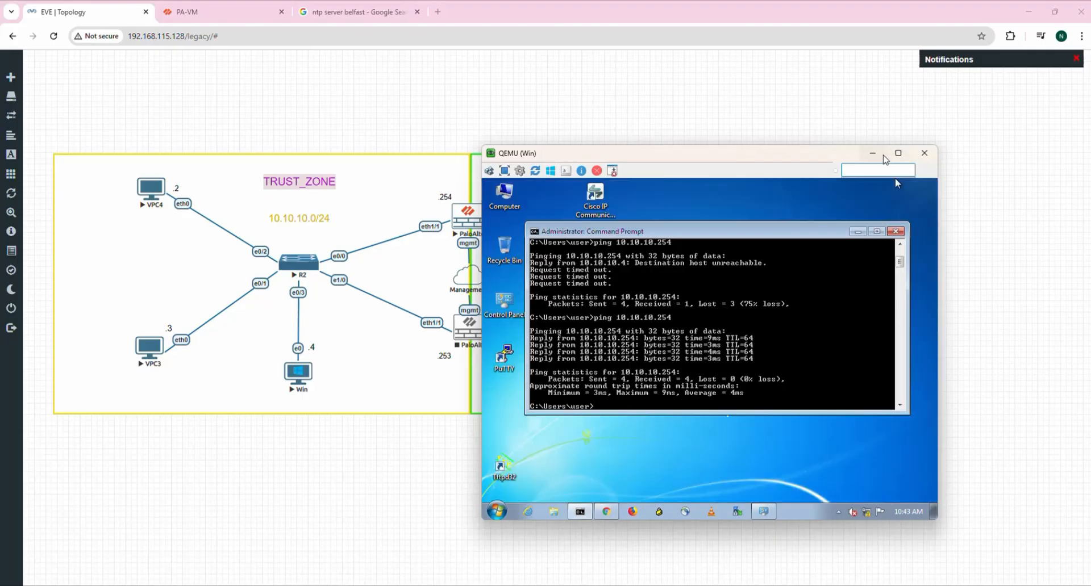
{"action": "left_click", "coordinate": [872, 154]}
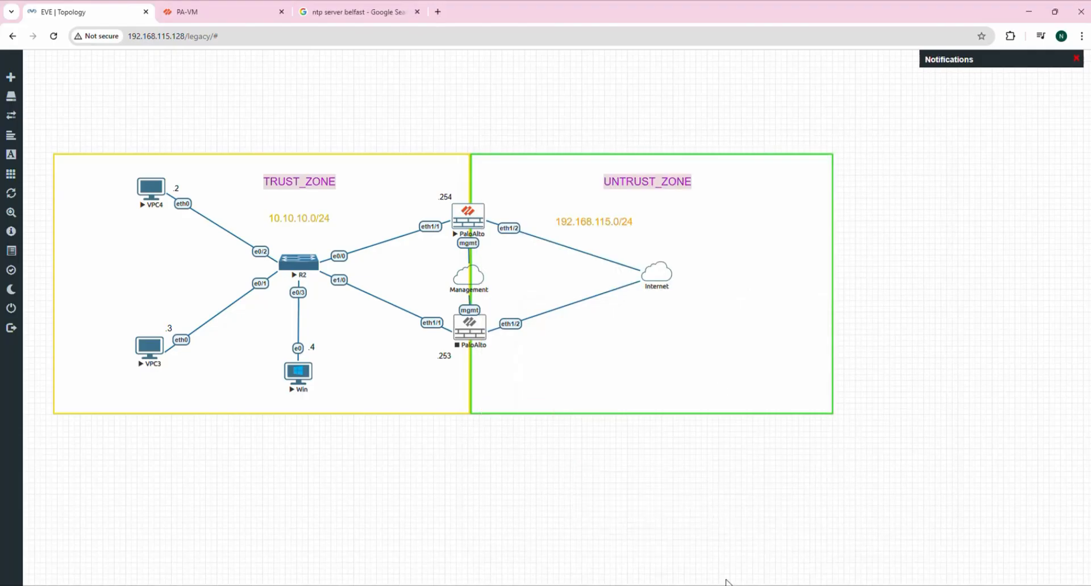
Ping 8.8.8.8 from both VPC3 and VPC4 and confirm replies arrive.
{"action": "left_click", "coordinate": [734, 585]}
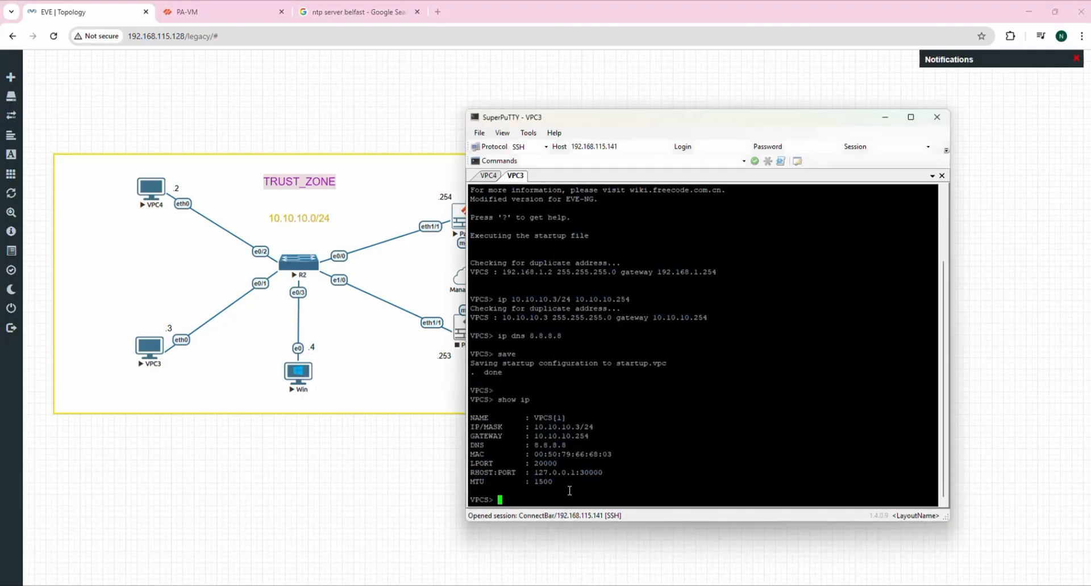
{"action": "type", "text": "ping 8.8.8.8"}
{"action": "key", "text": "Return"}
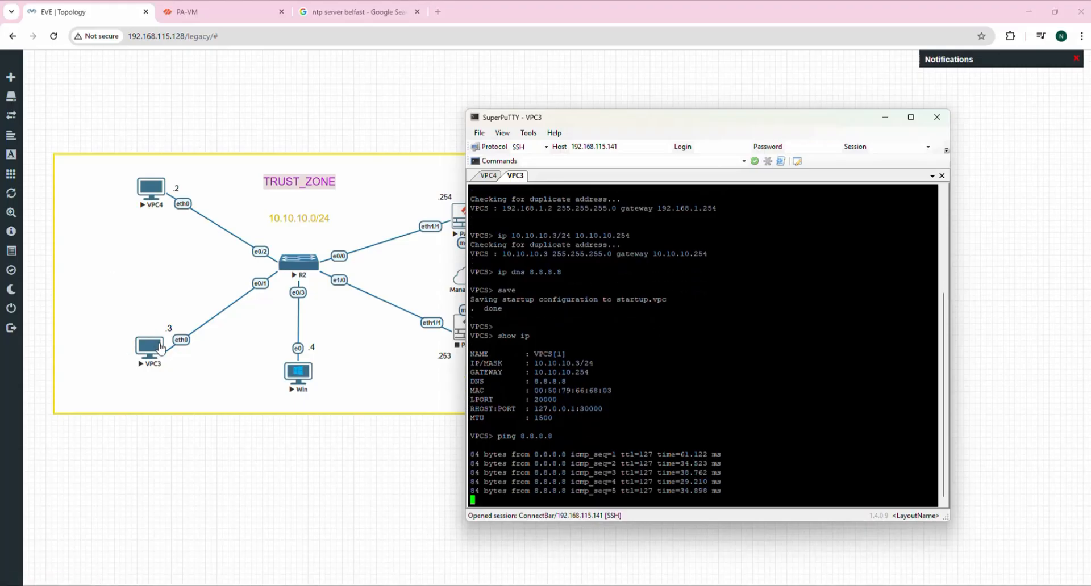
{"action": "left_click", "coordinate": [490, 177]}
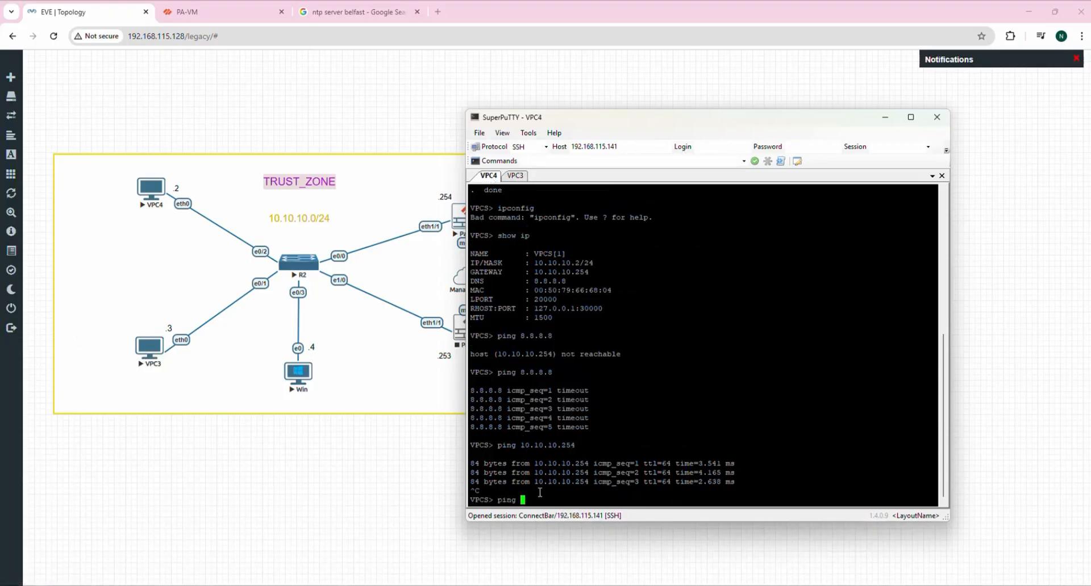
{"action": "type", "text": "ping 8.8.8.8"}
{"action": "key", "text": "Return"}
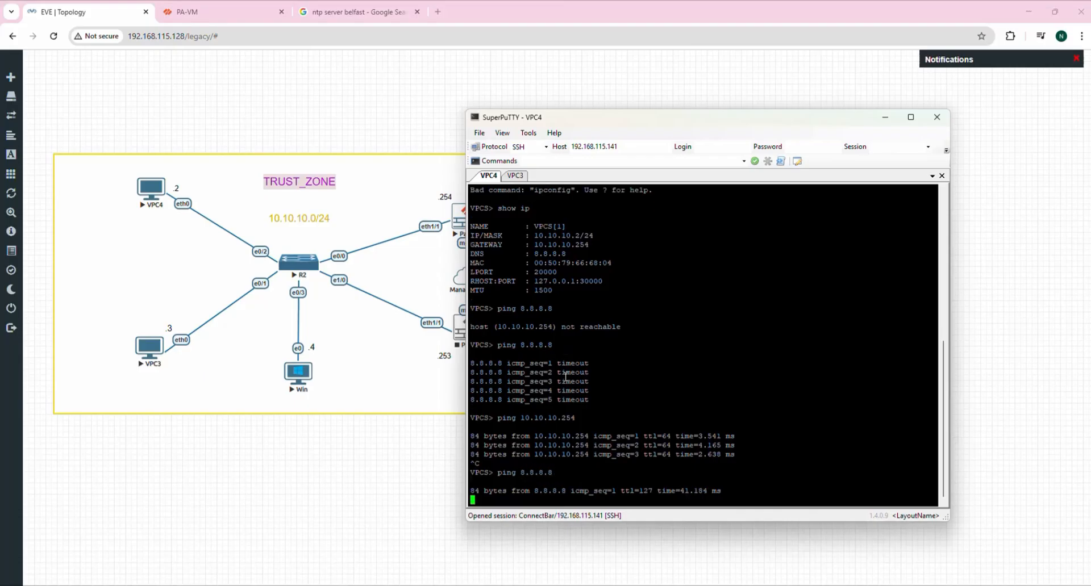
{"action": "left_click_drag", "start_coordinate": [665, 124], "coordinate": [678, 141]}
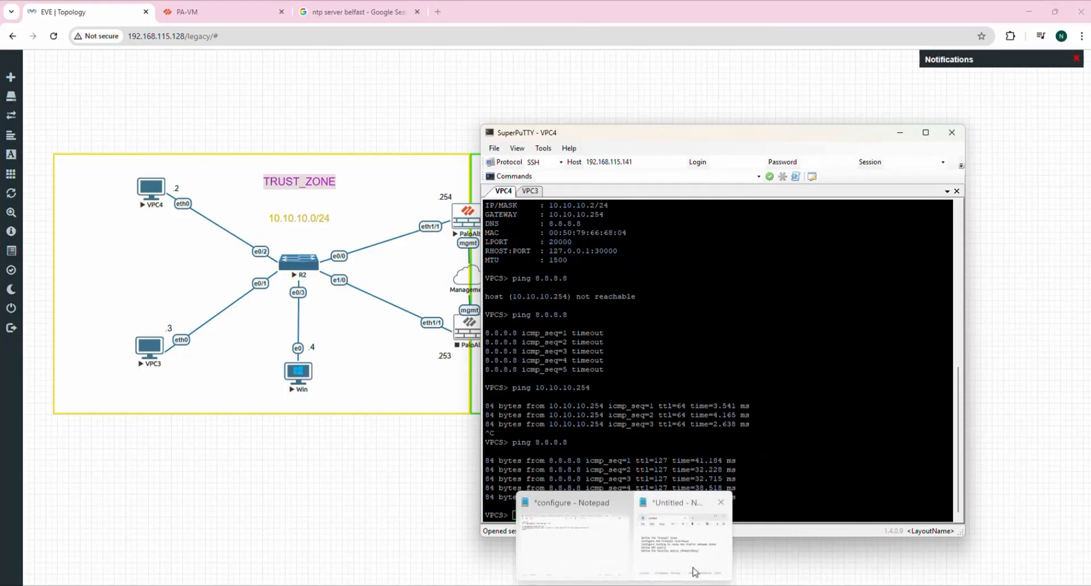
Bring up the Untitled Notepad checklist and review its configuration steps.
{"action": "left_click", "coordinate": [693, 569]}
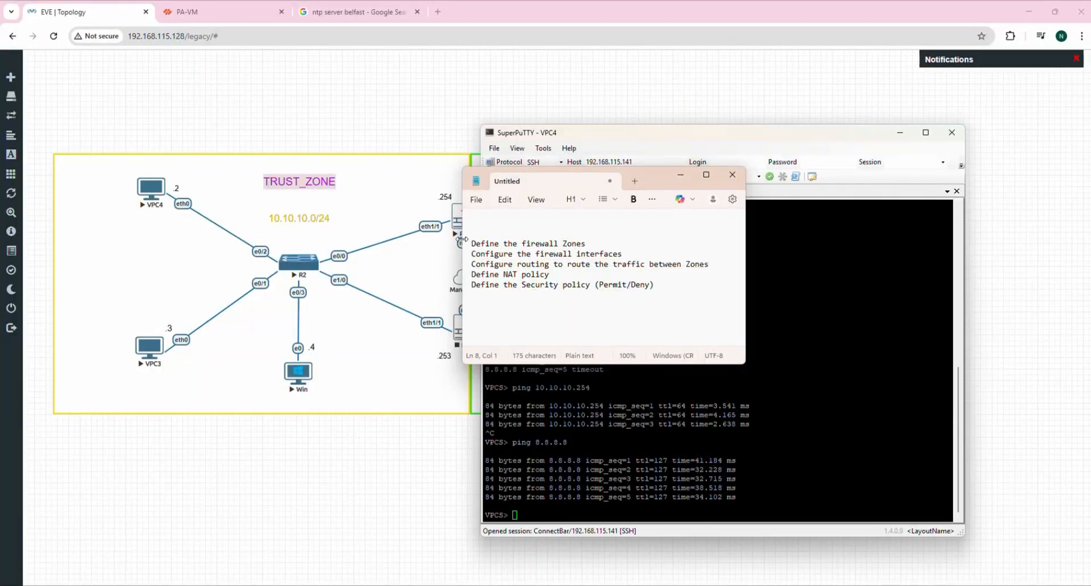
{"action": "left_click_drag", "start_coordinate": [471, 244], "coordinate": [714, 297]}
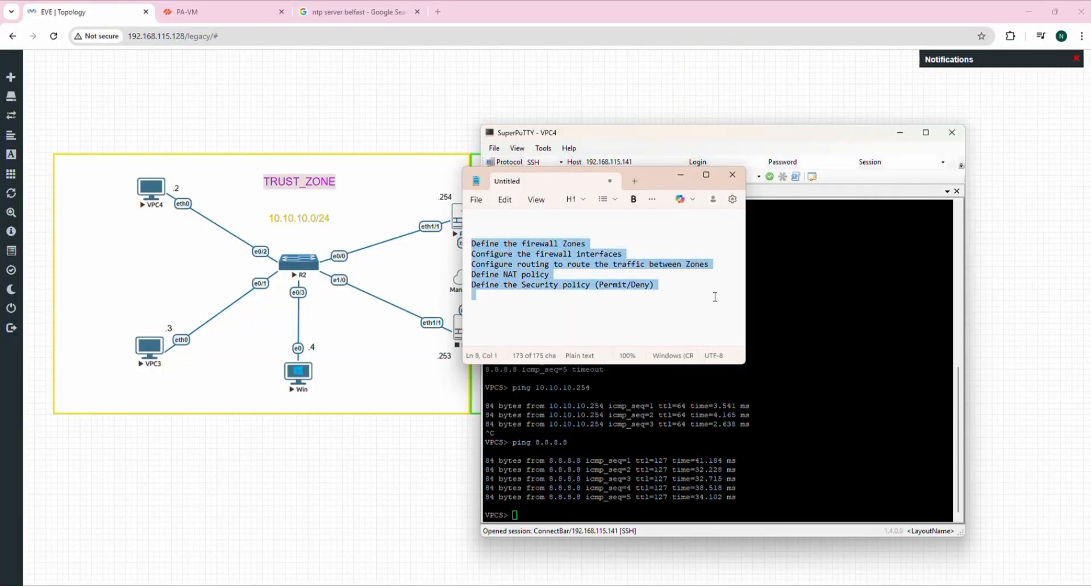
{"action": "left_click", "coordinate": [639, 310]}
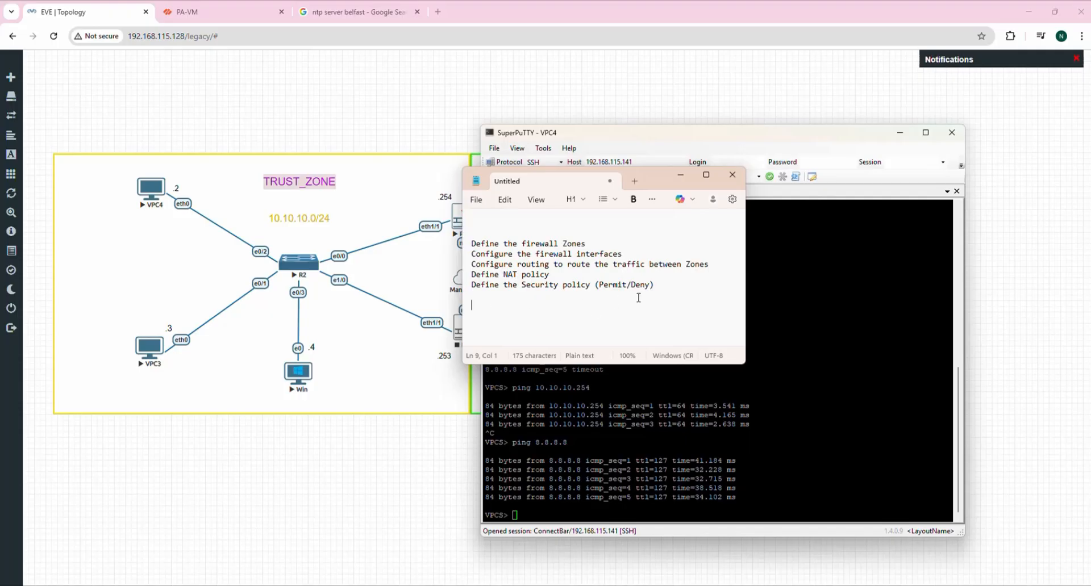
Highlight Permit/Deny in the security policy step, then minimize Notepad and the VPC4 terminal.
{"action": "left_click_drag", "start_coordinate": [599, 285], "coordinate": [654, 286]}
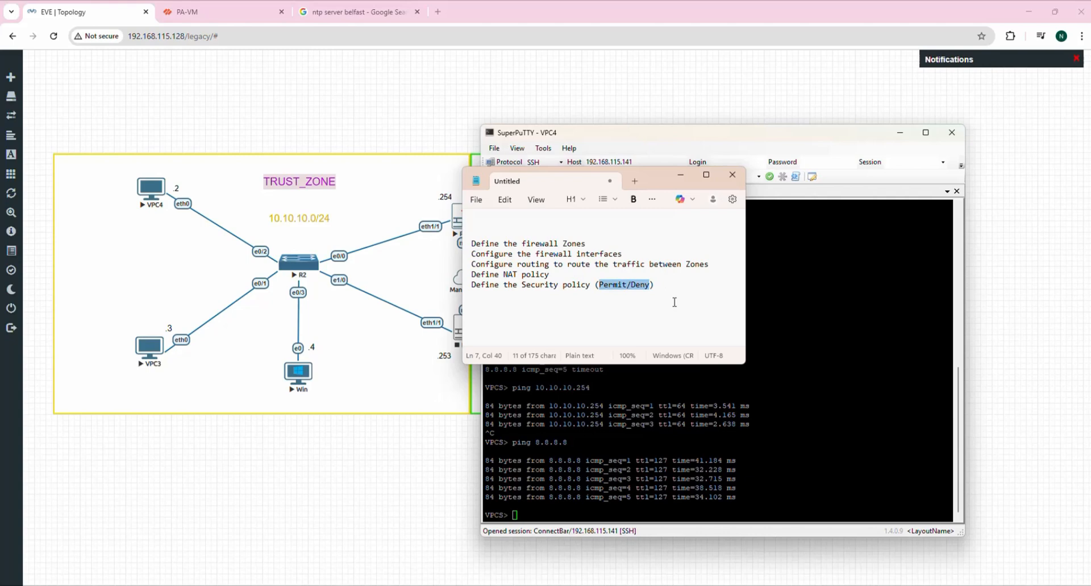
{"action": "left_click", "coordinate": [681, 176]}
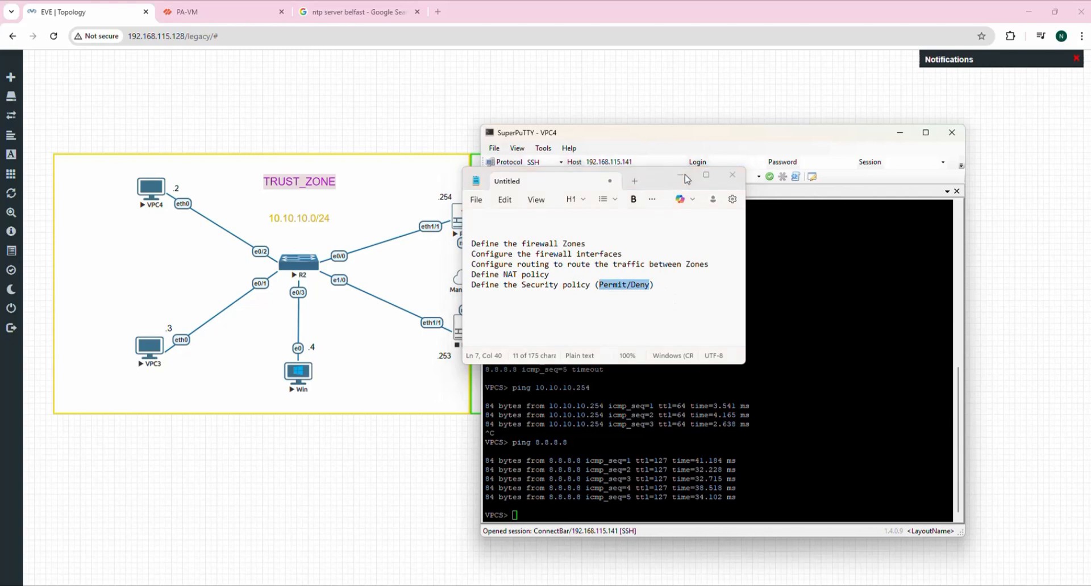
{"action": "left_click", "coordinate": [900, 133]}
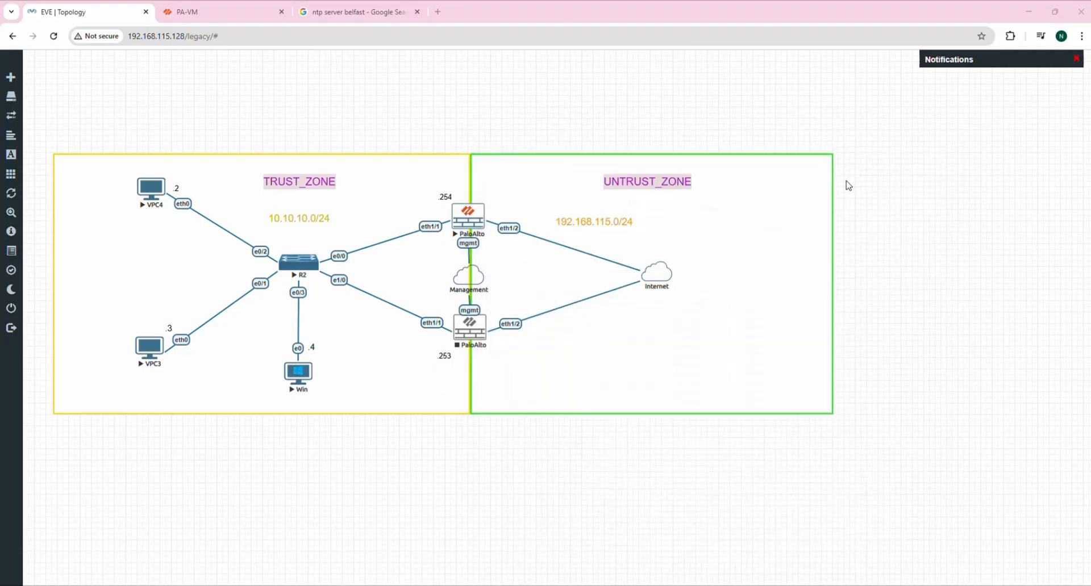